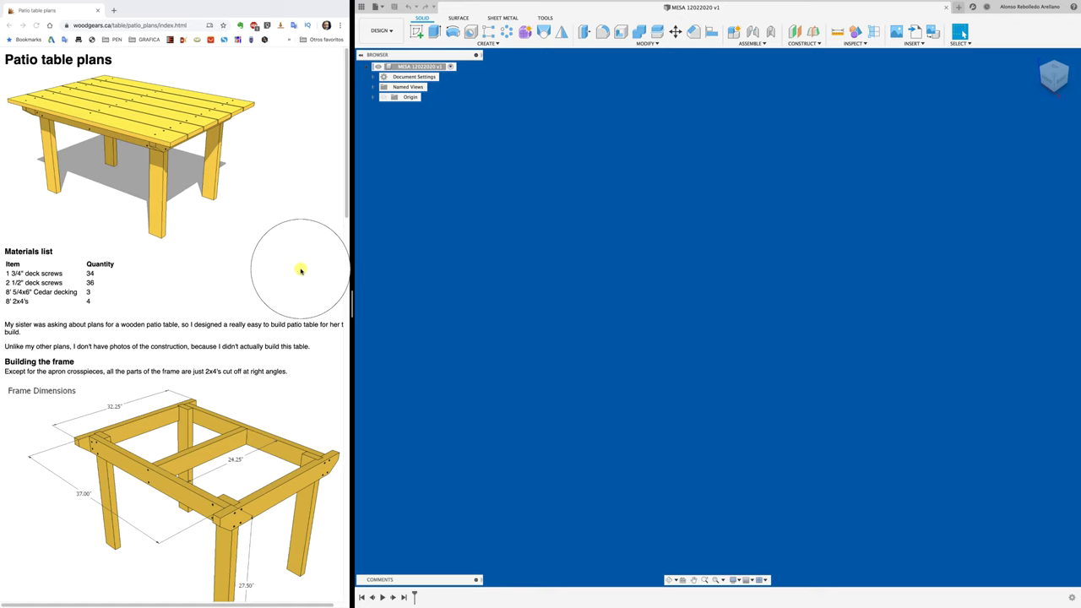
Look over the project's design files, then add an empty Component1:1 under the MESA root.
scroll(300, 270, down, 2)
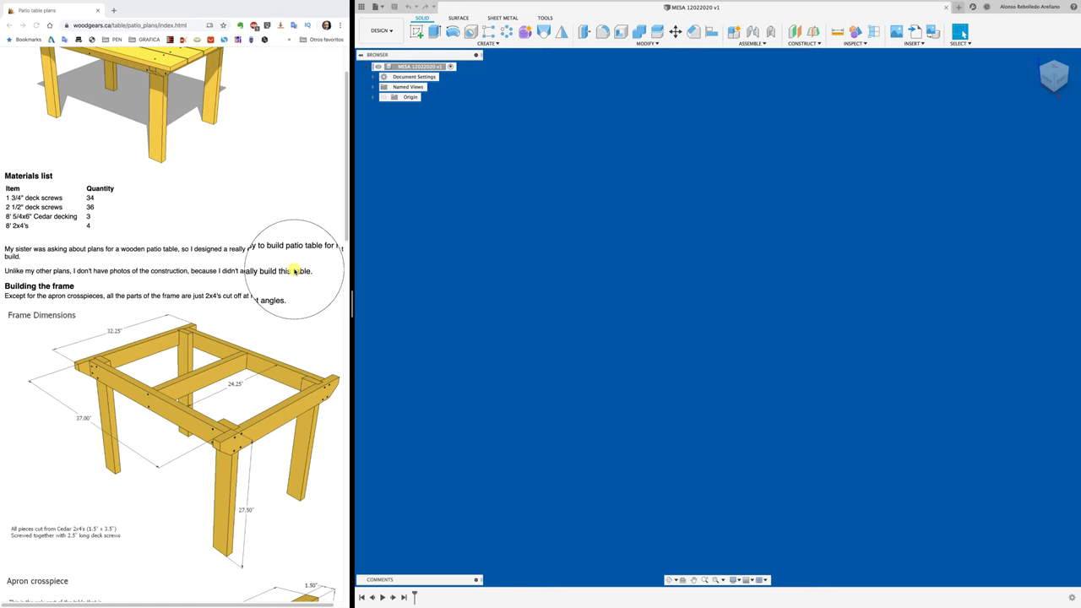
scroll(295, 271, down, 2)
scroll(295, 272, down, 3)
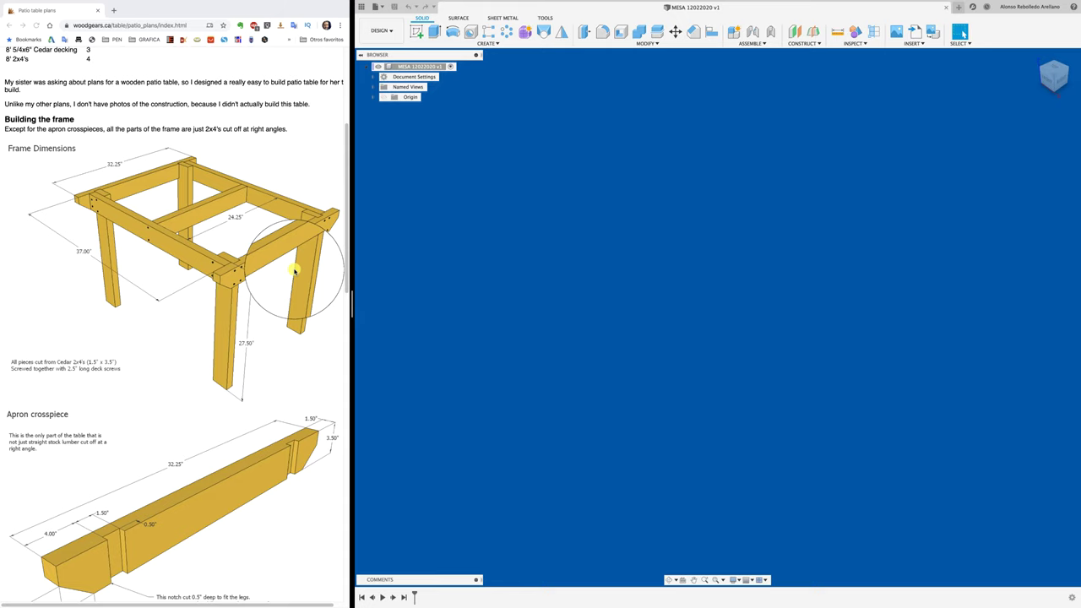
scroll(295, 271, up, 1)
scroll(291, 266, down, 5)
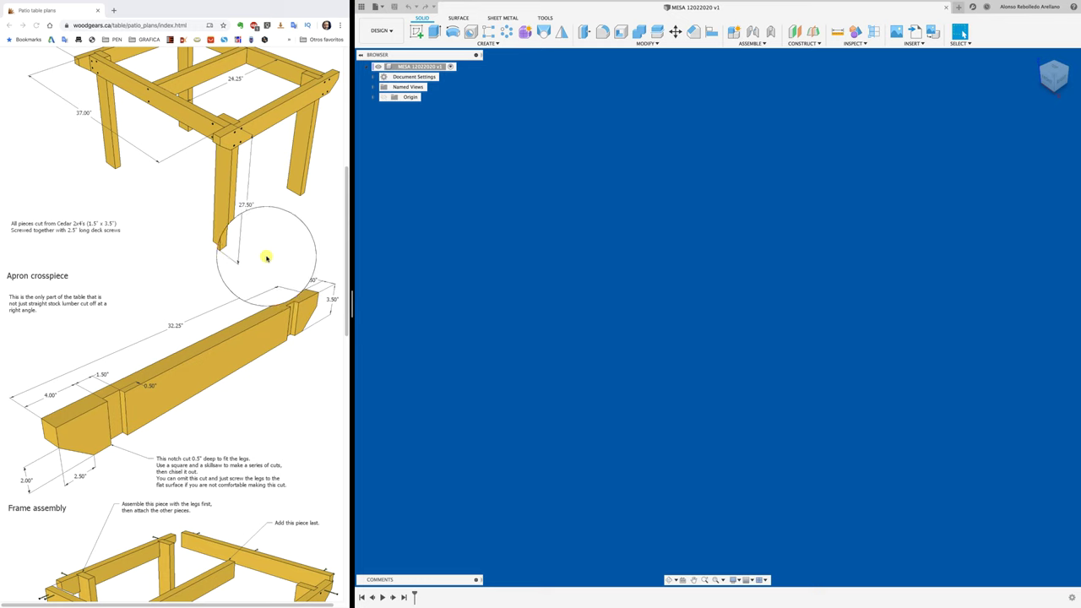
scroll(253, 250, down, 5)
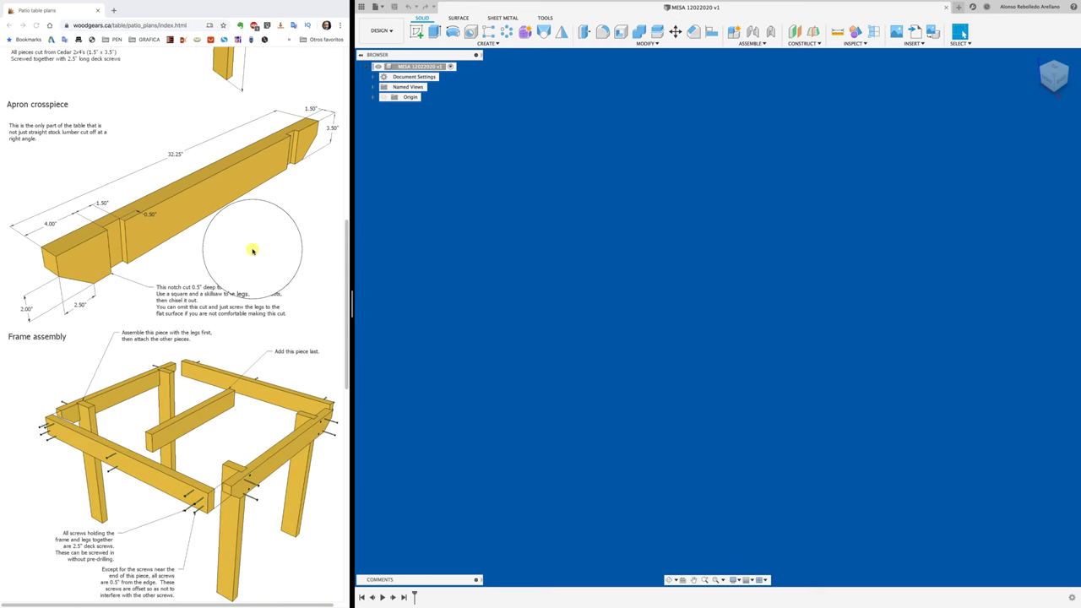
scroll(251, 250, down, 1)
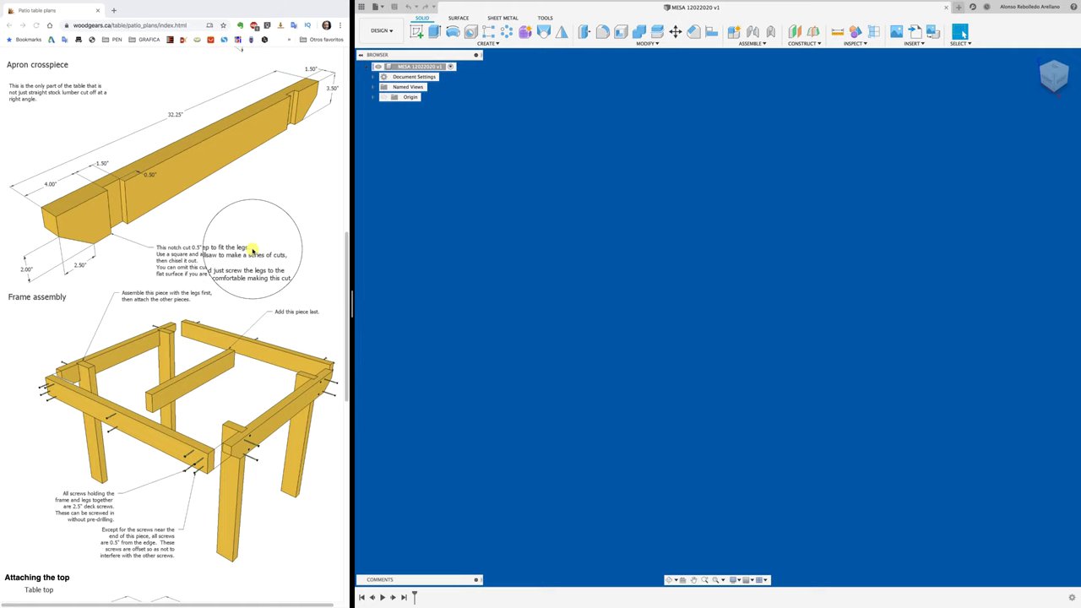
scroll(252, 250, up, 3)
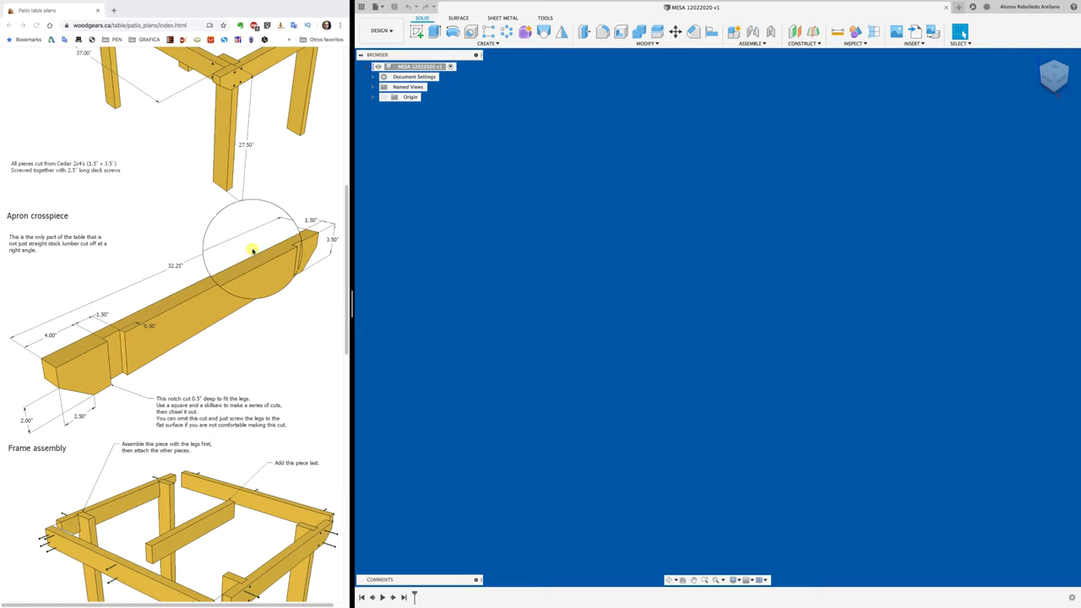
scroll(252, 250, up, 7)
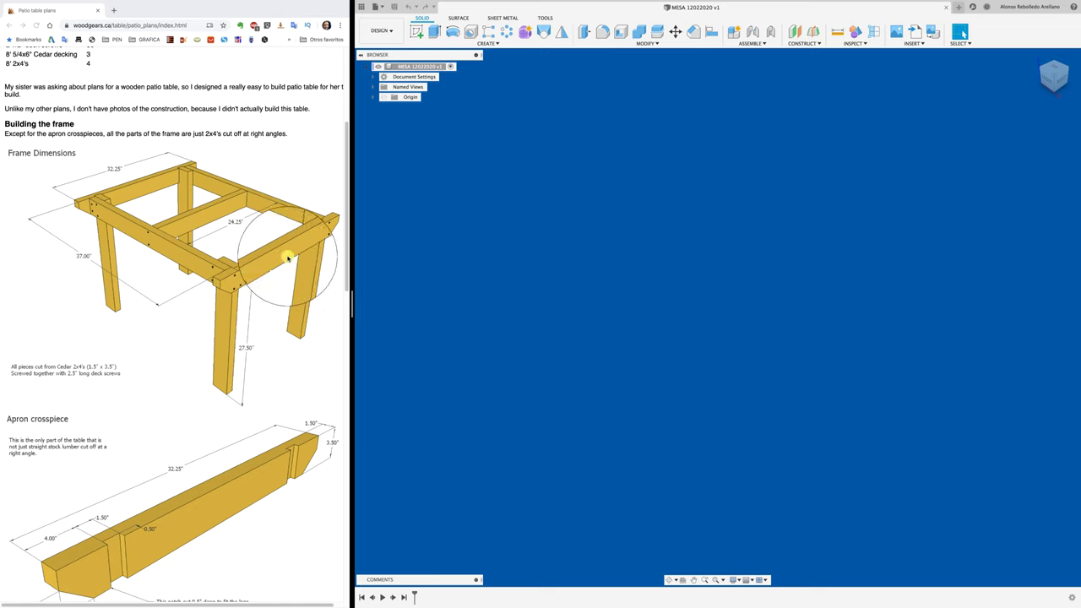
scroll(279, 332, down, 1)
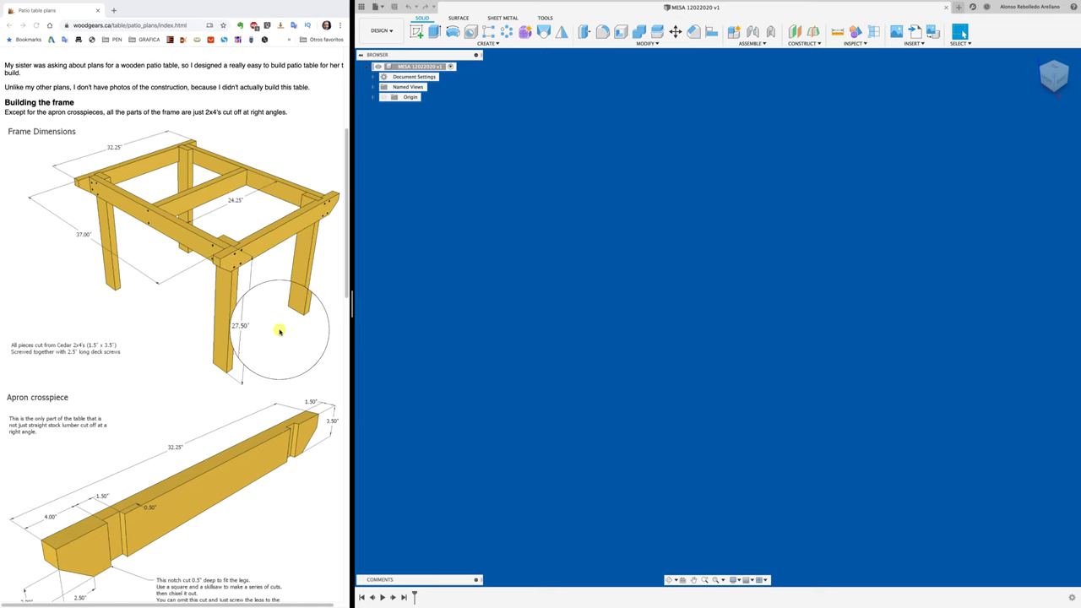
scroll(279, 332, down, 3)
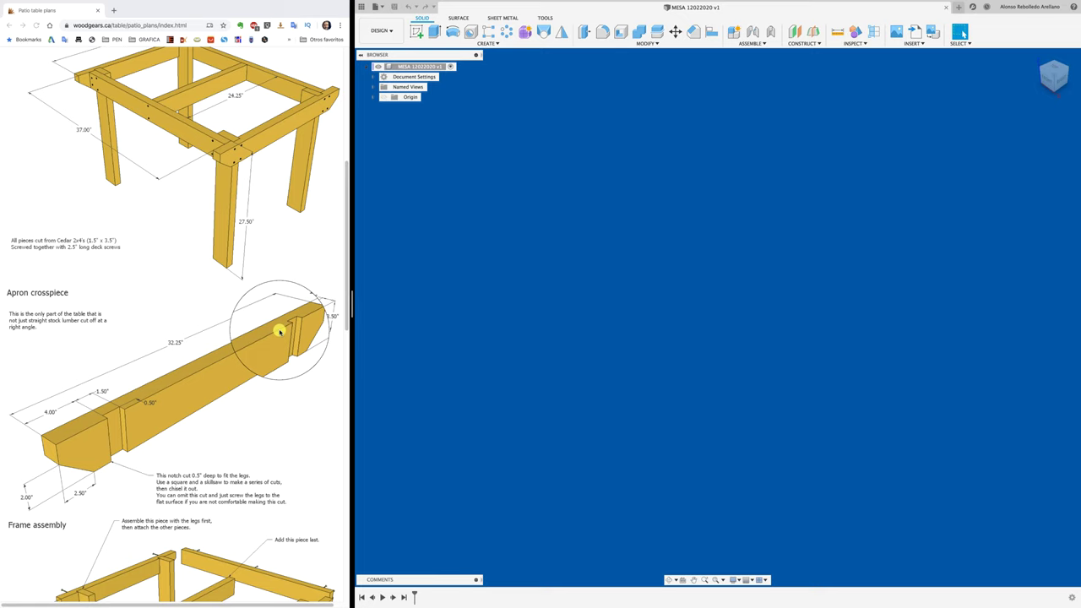
scroll(282, 292, up, 5)
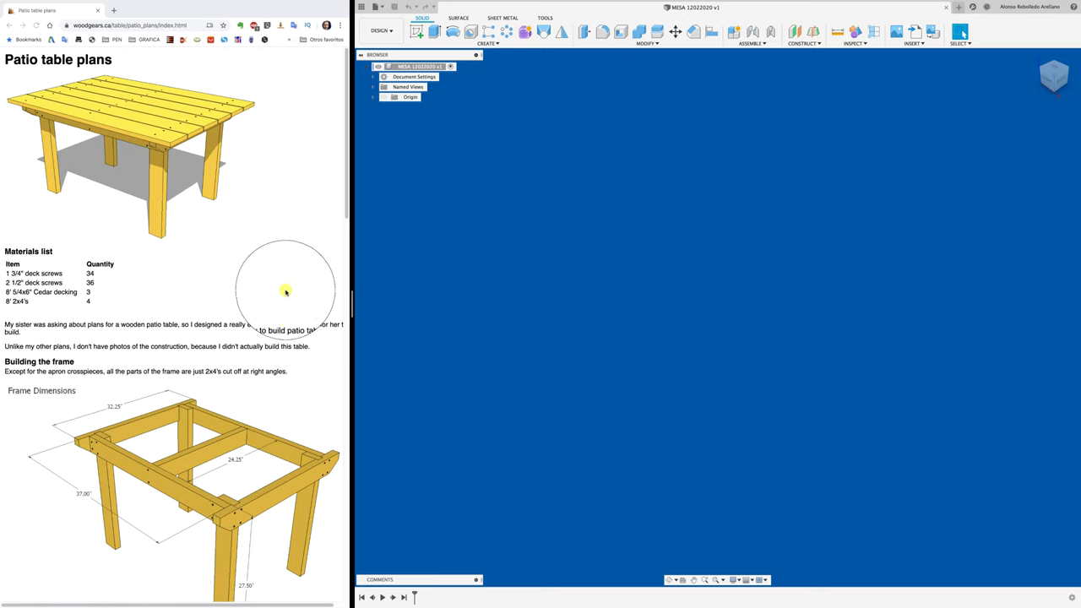
click(360, 6)
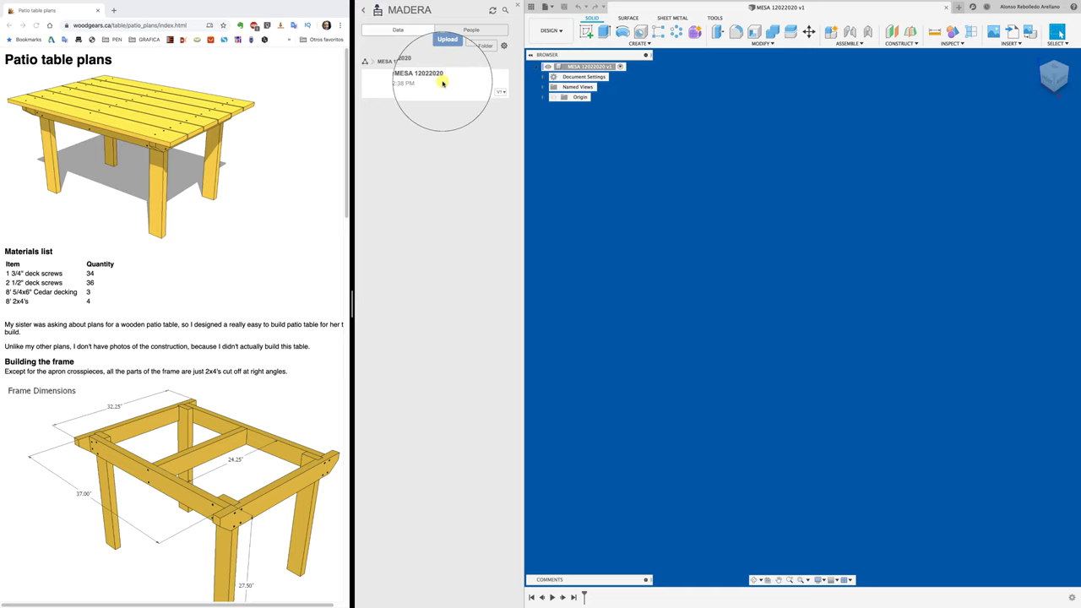
click(516, 9)
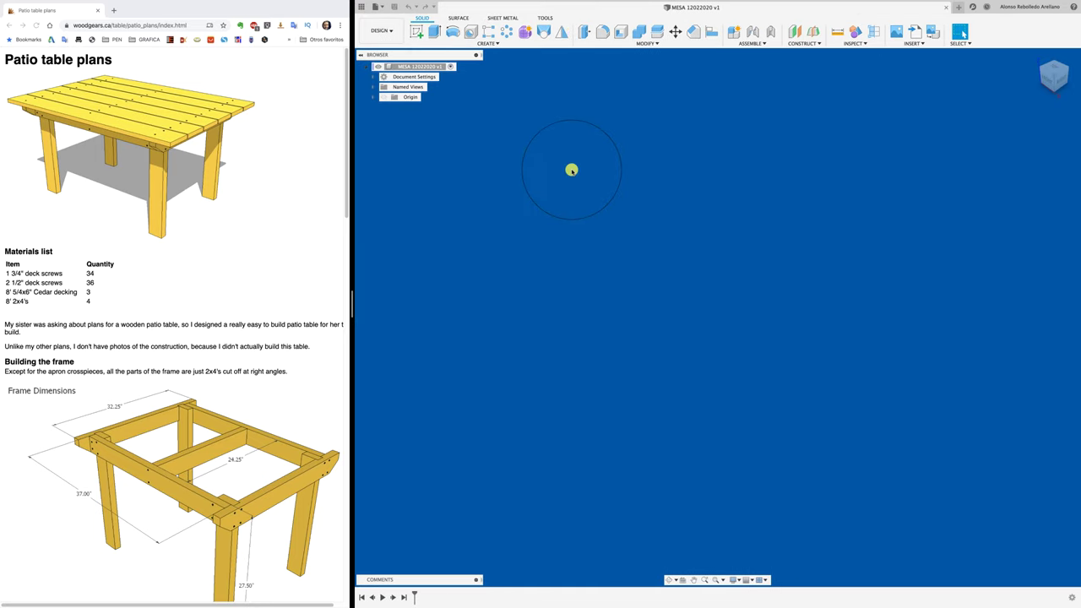
right_click(431, 66)
click(461, 75)
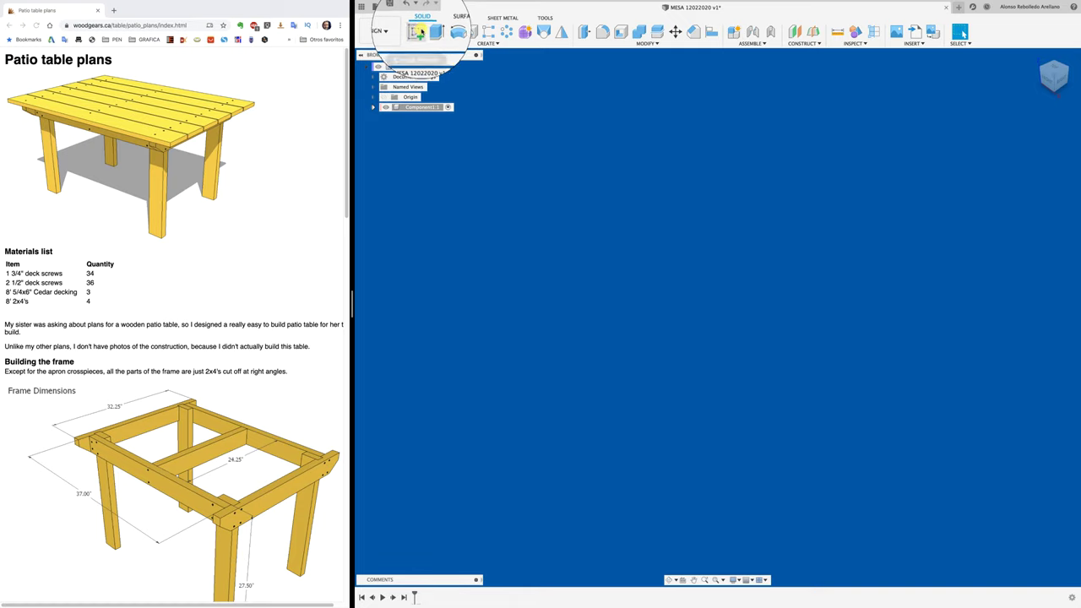
Start a sketch on the horizontal XY origin plane with the Line tool active.
click(418, 31)
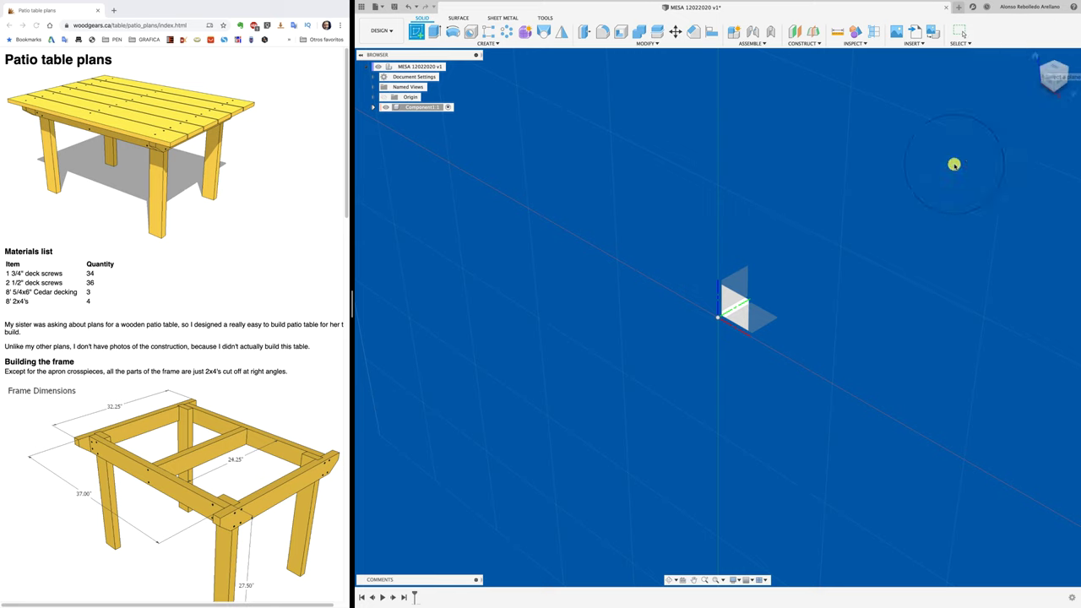
scroll(235, 438, down, 5)
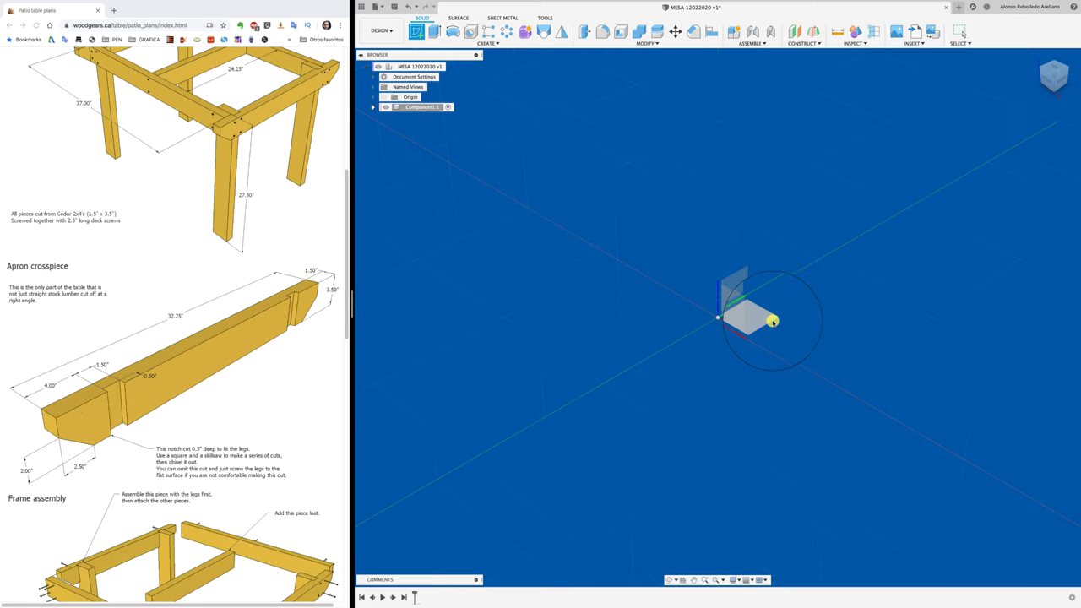
click(772, 321)
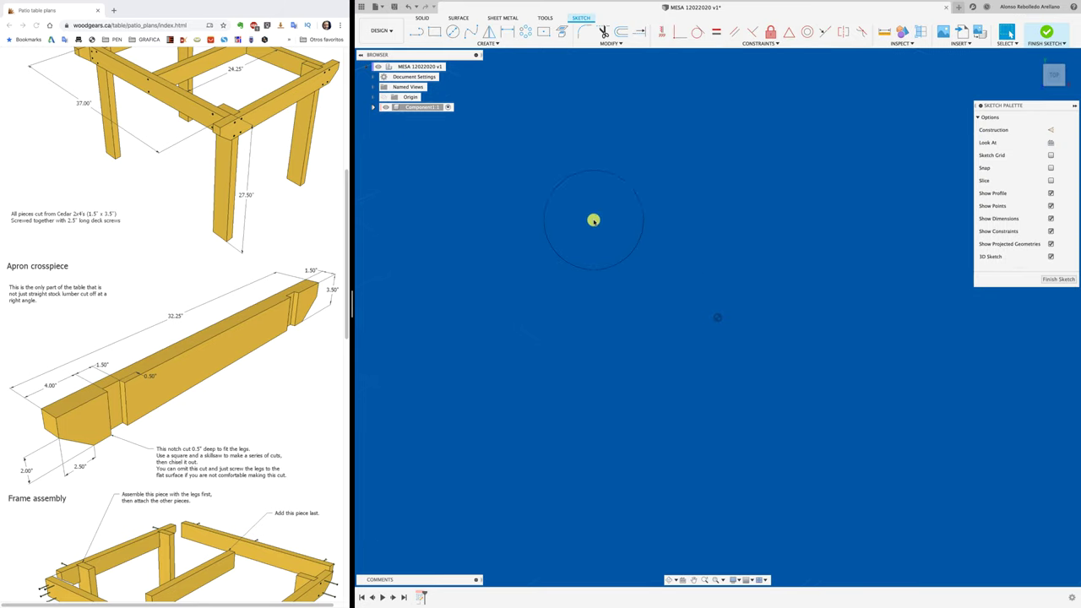
click(434, 31)
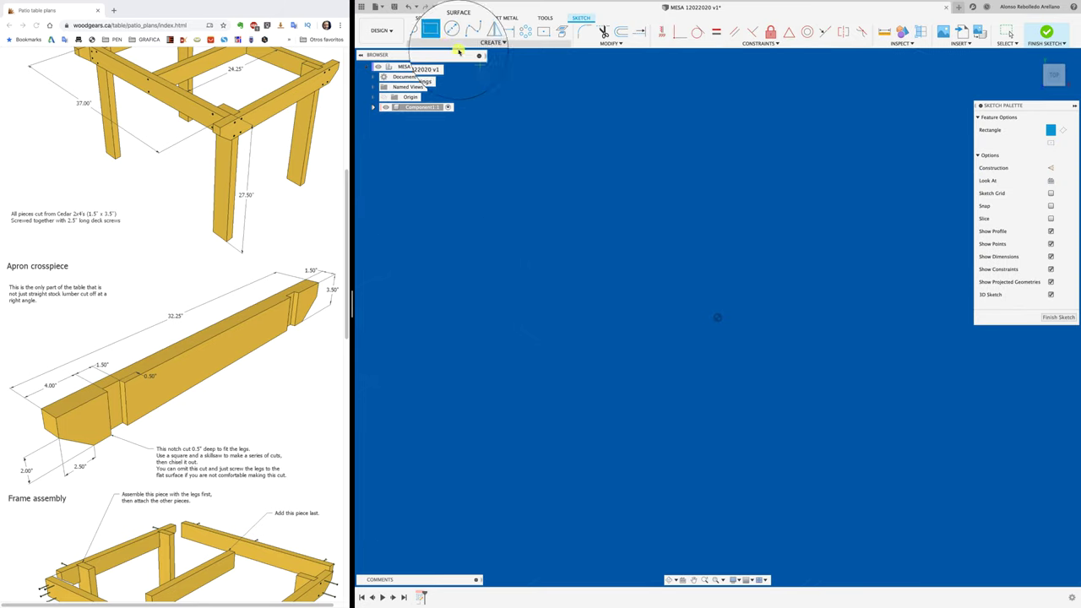
click(417, 32)
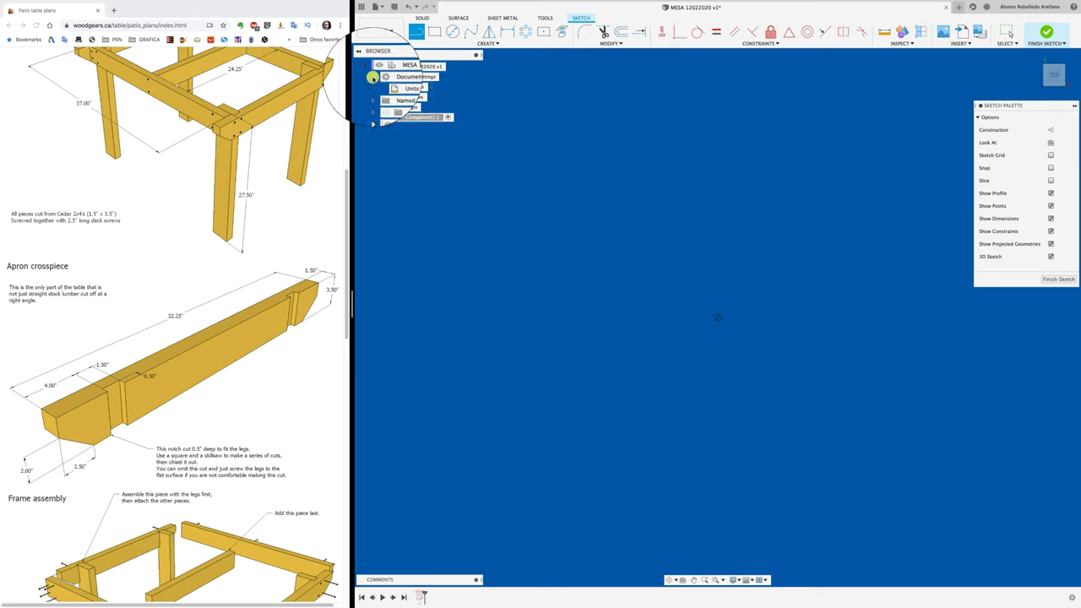
Change the document units from millimetres to inches in Document Settings.
click(382, 77)
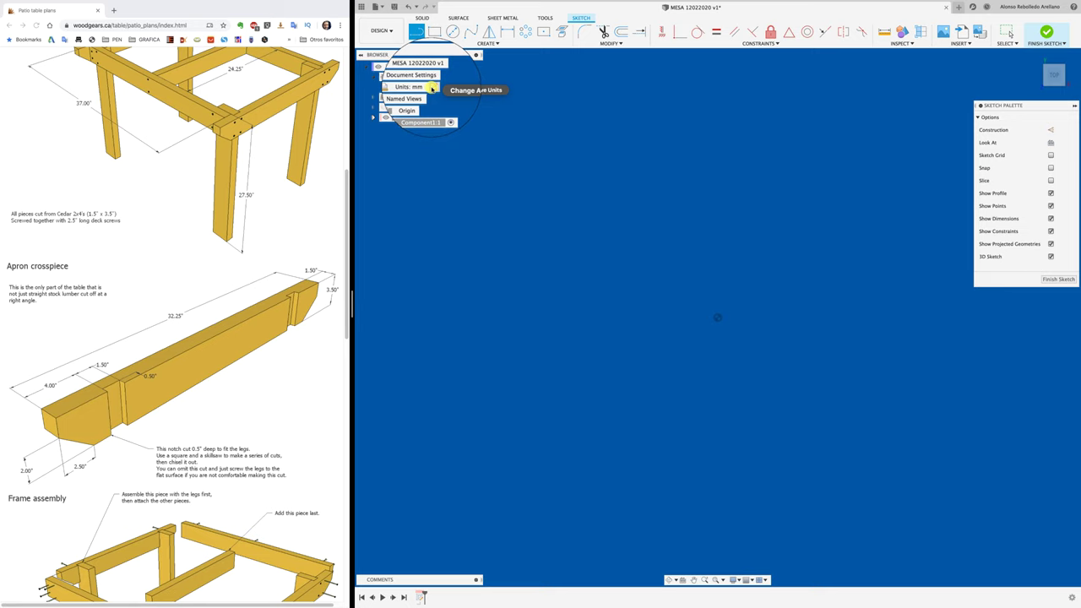
click(436, 87)
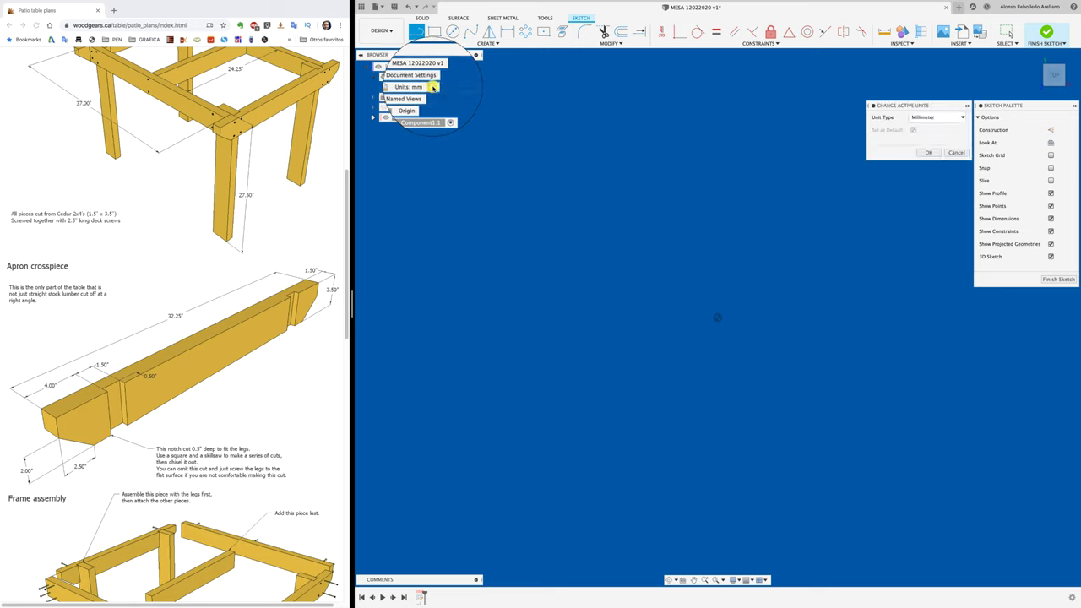
click(937, 117)
click(924, 155)
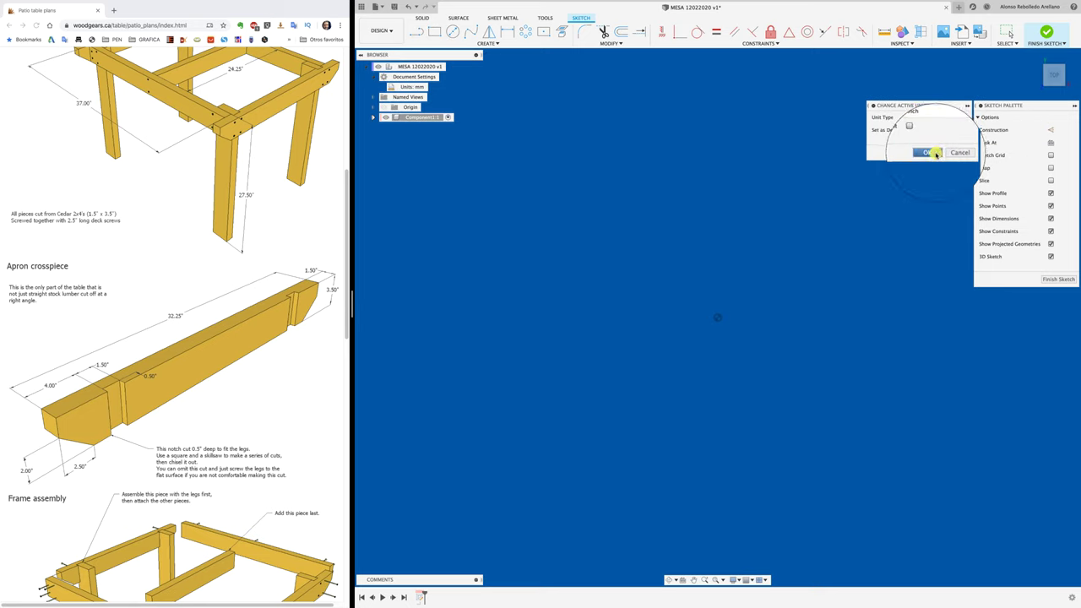
click(931, 153)
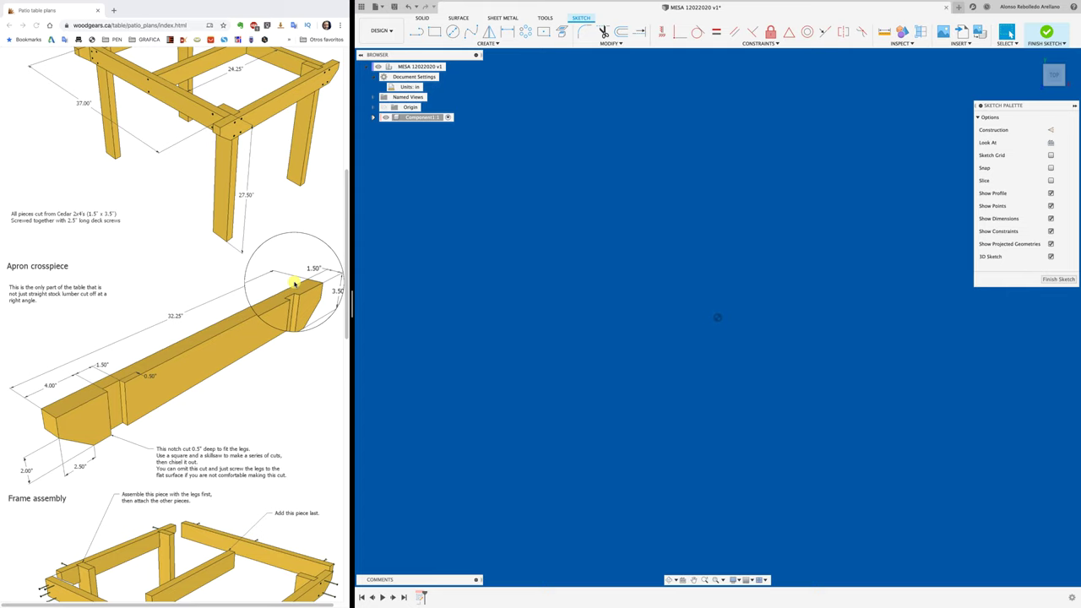
Draw a 32.25 in horizontal line starting at the sketch origin.
click(416, 31)
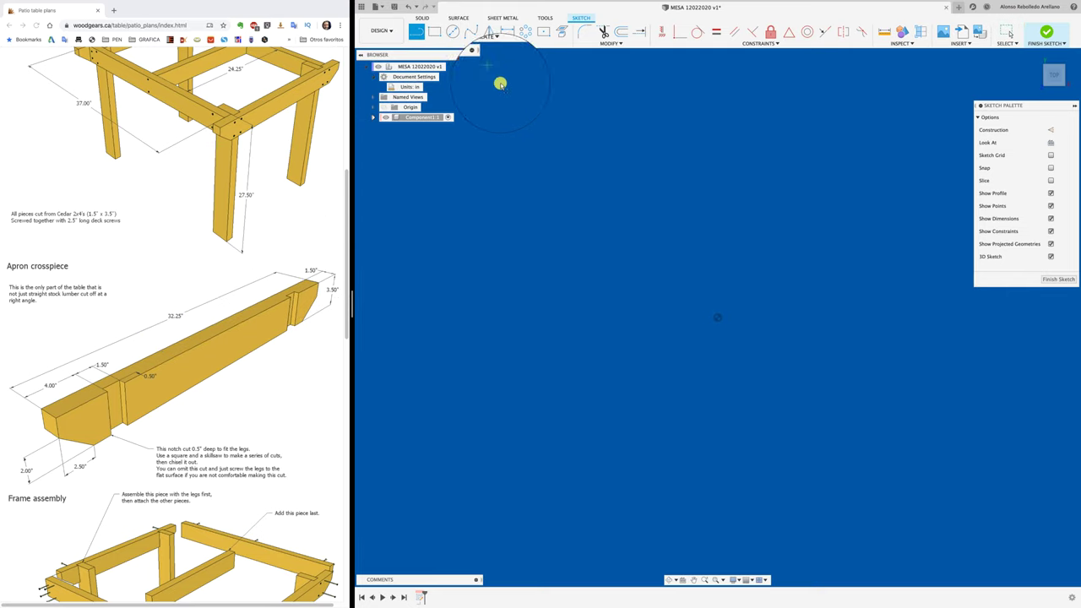
click(718, 318)
text(32)
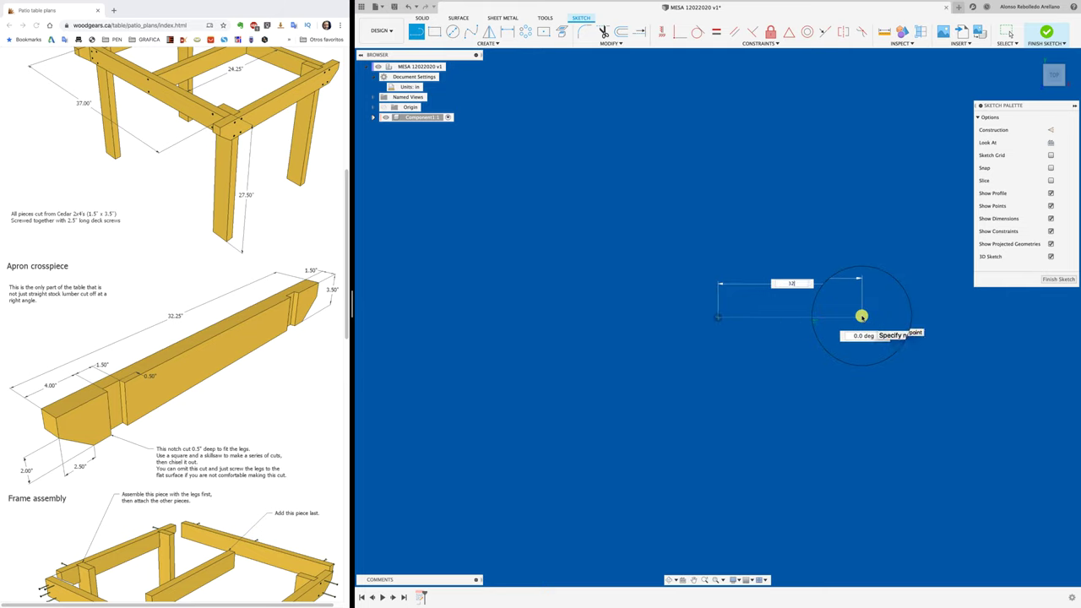
text(.25)
key(Return)
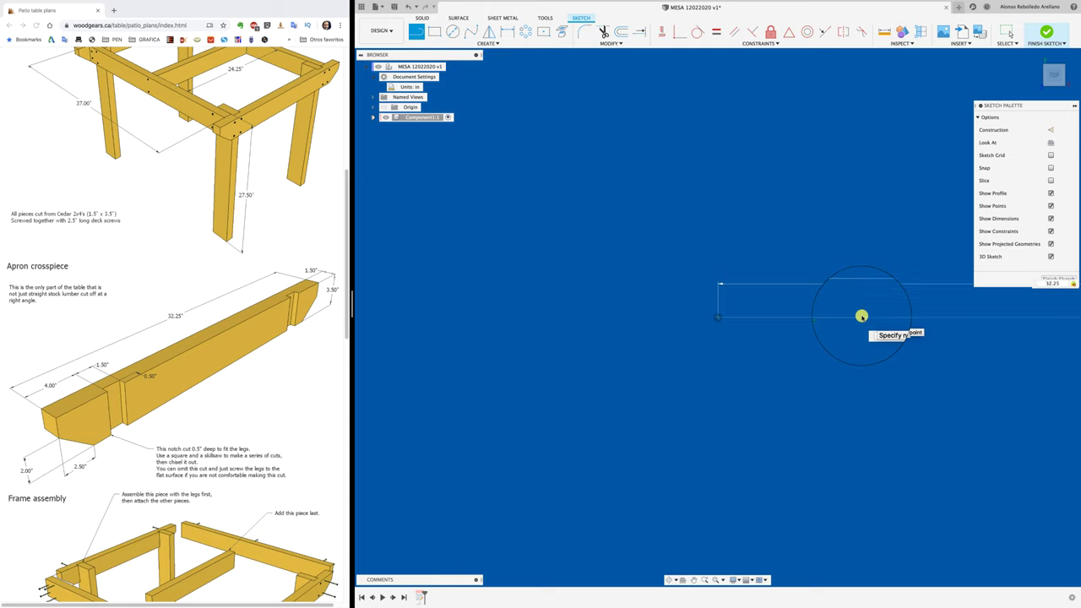
key(Return)
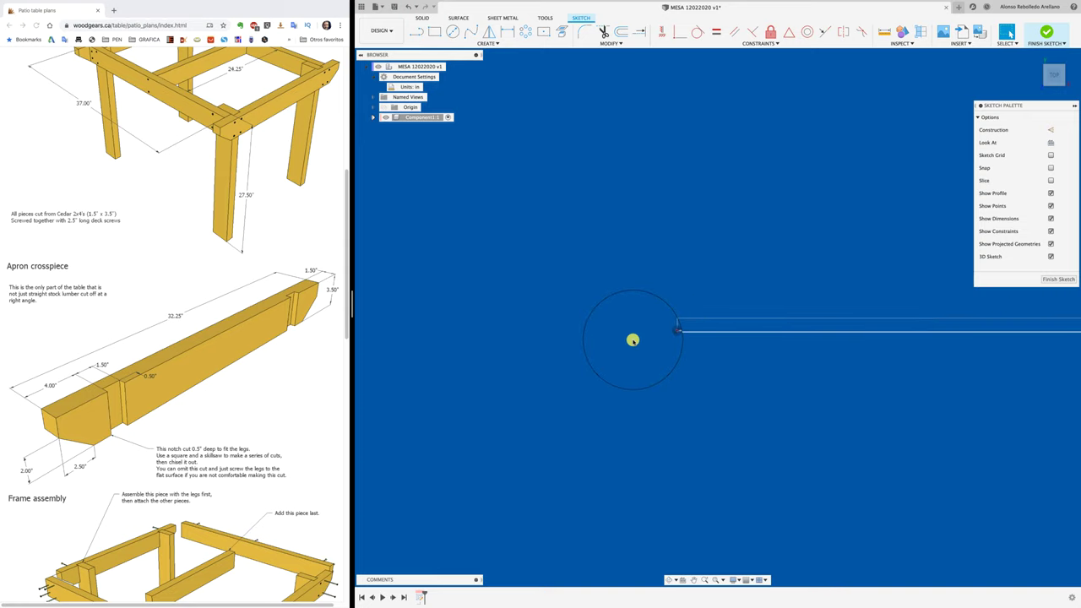
scroll(631, 338, down, 5)
scroll(743, 352, up, 3)
scroll(656, 333, up, 3)
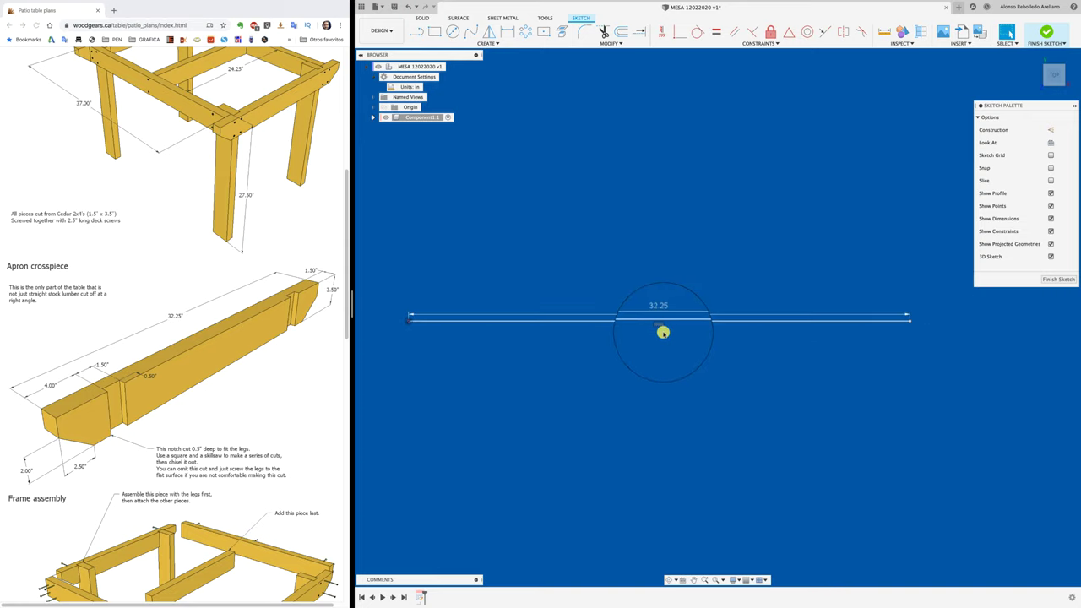
scroll(656, 333, down, 6)
scroll(676, 343, up, 5)
scroll(678, 340, down, 1)
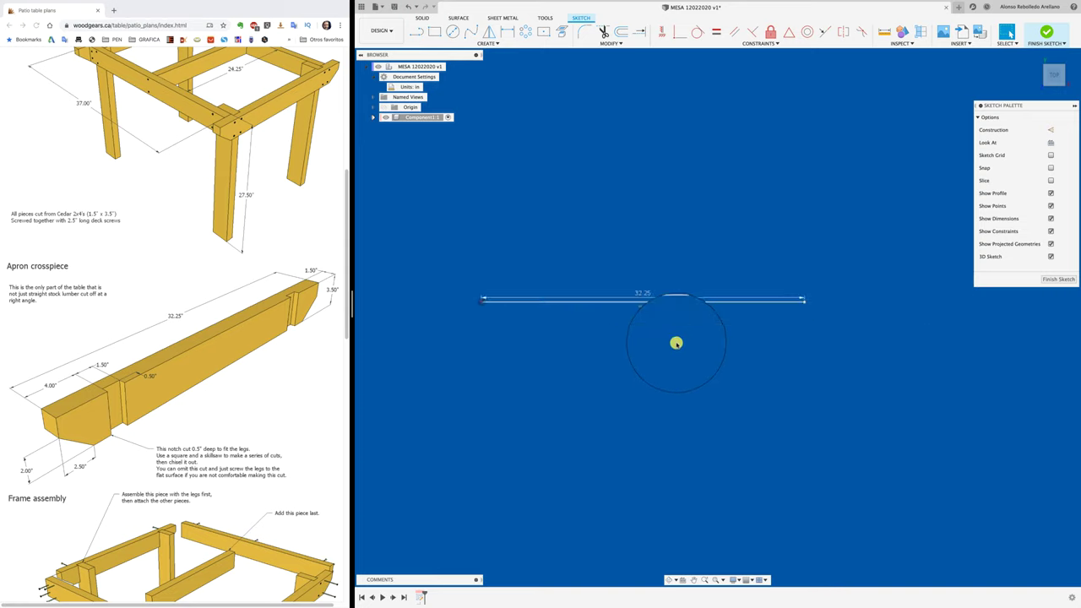
Complete a 32.25 x 1.50 in rectangle, then delete its bottom edge.
click(413, 32)
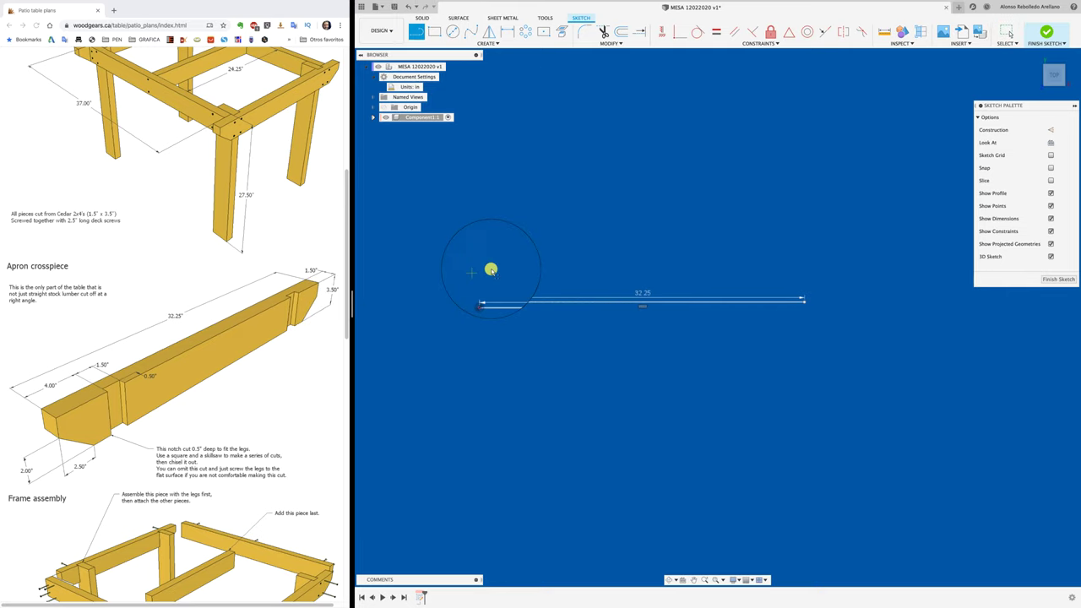
click(804, 299)
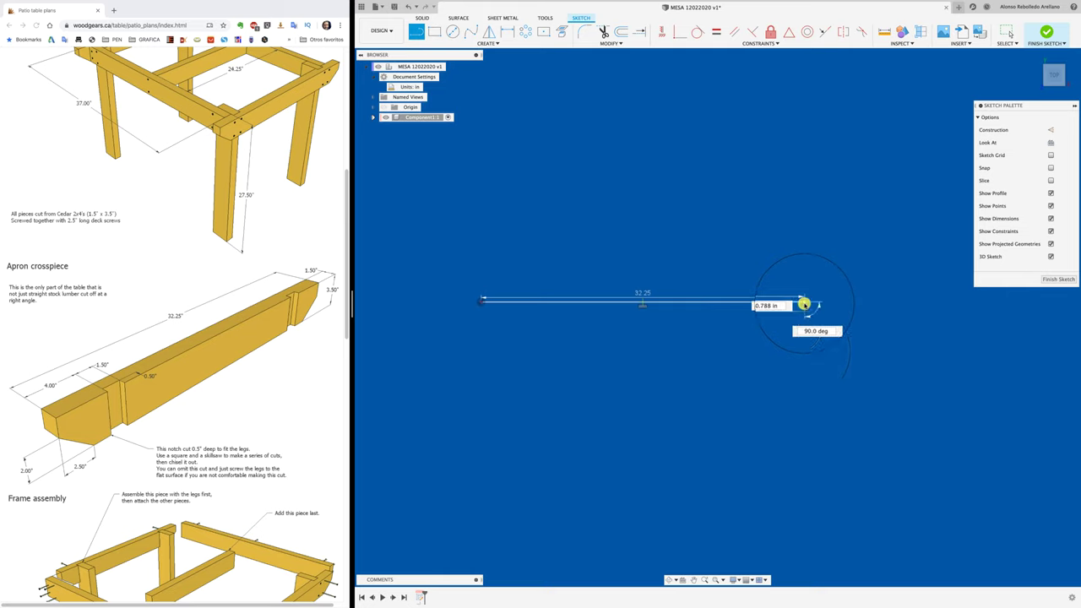
key(Tab)
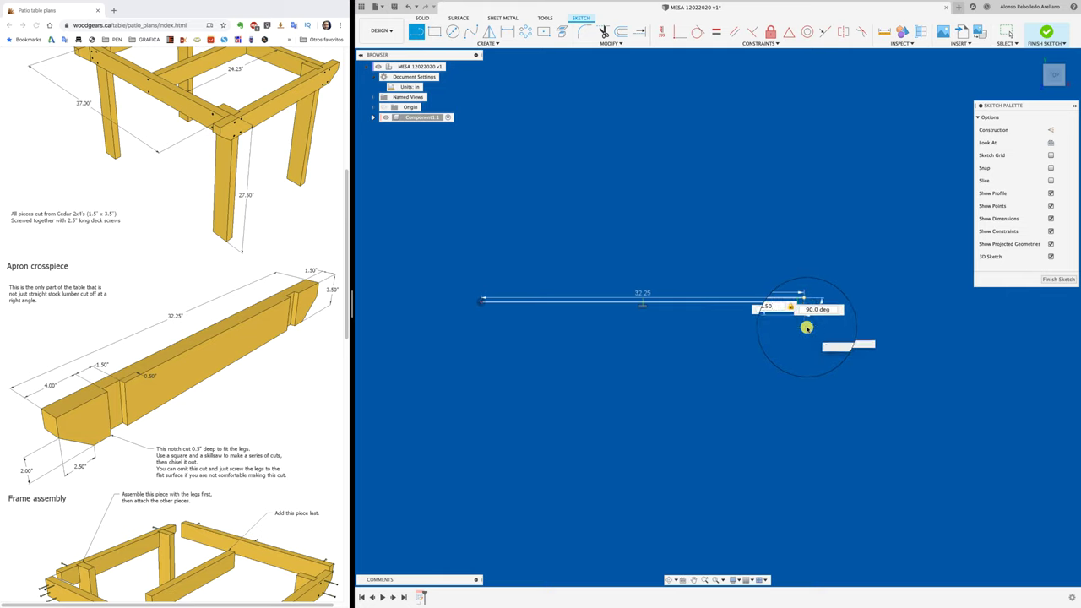
key(Return)
key(Escape)
key(l)
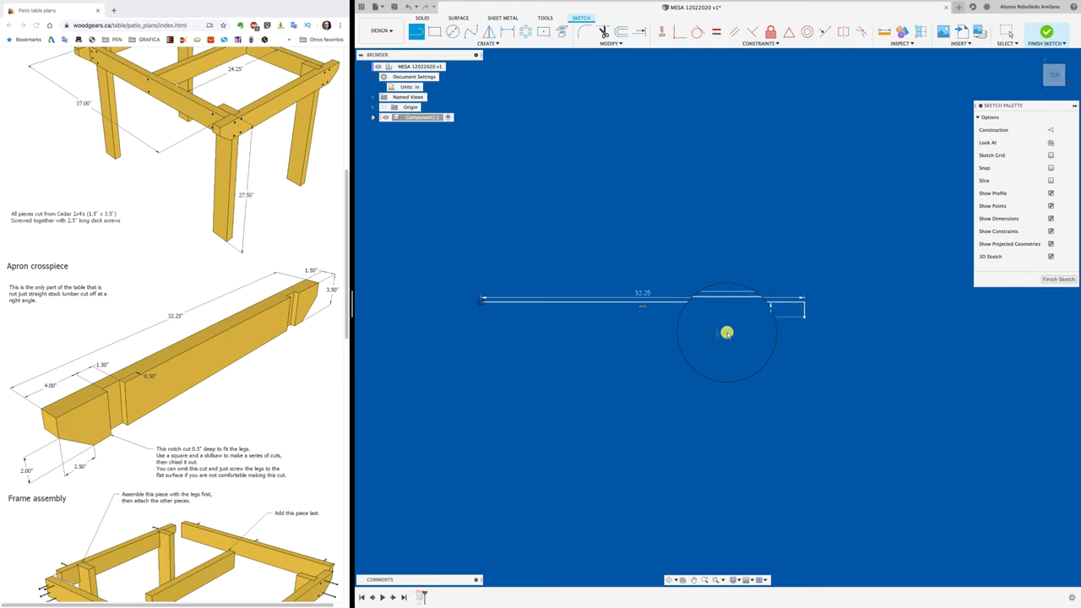
click(804, 316)
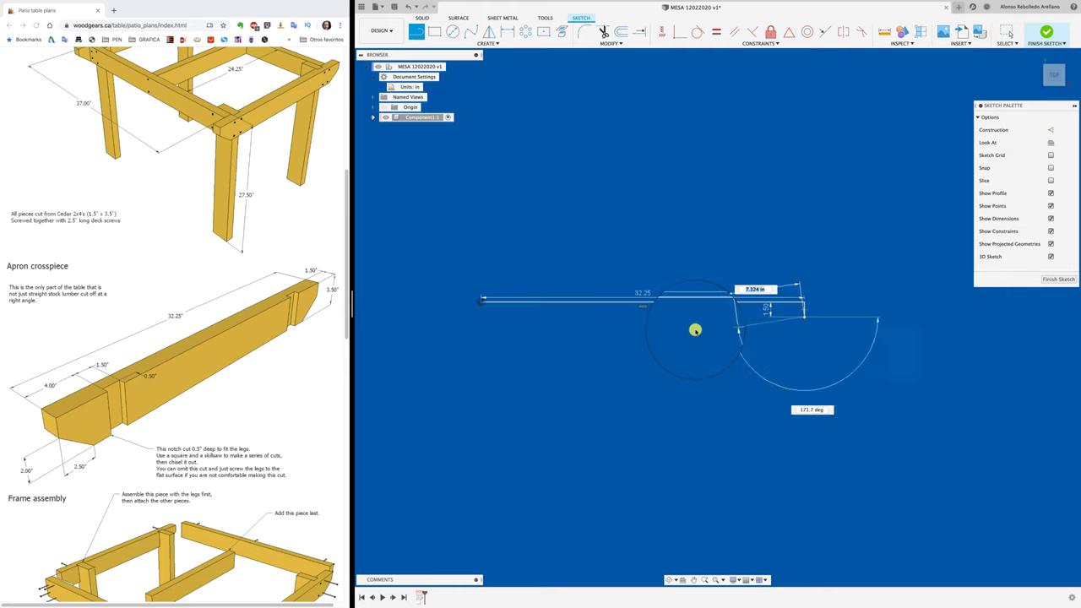
click(481, 316)
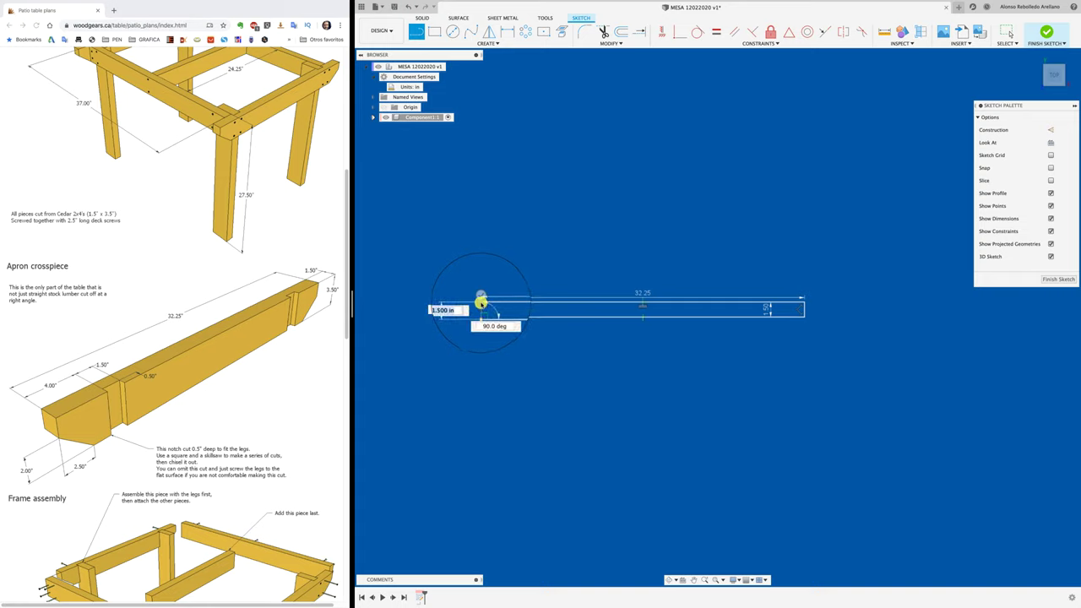
click(481, 298)
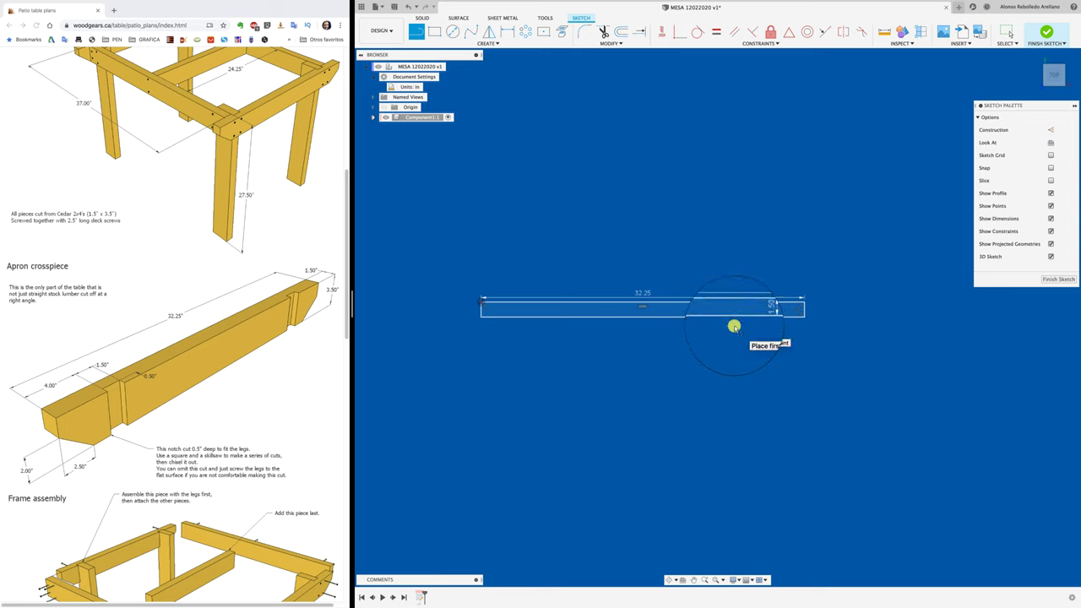
key(Escape)
click(735, 318)
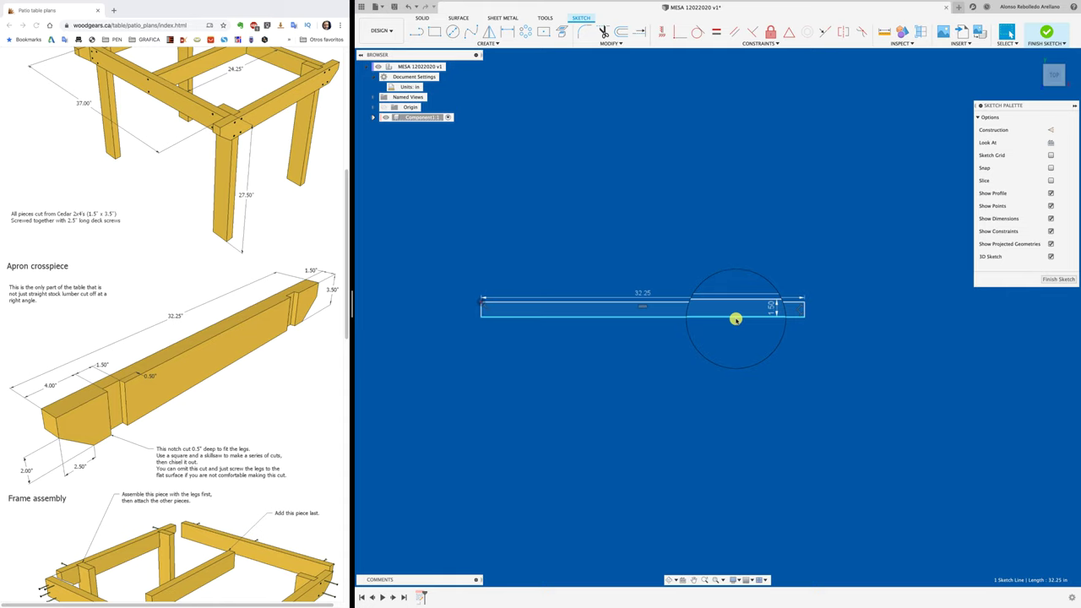
key(Delete)
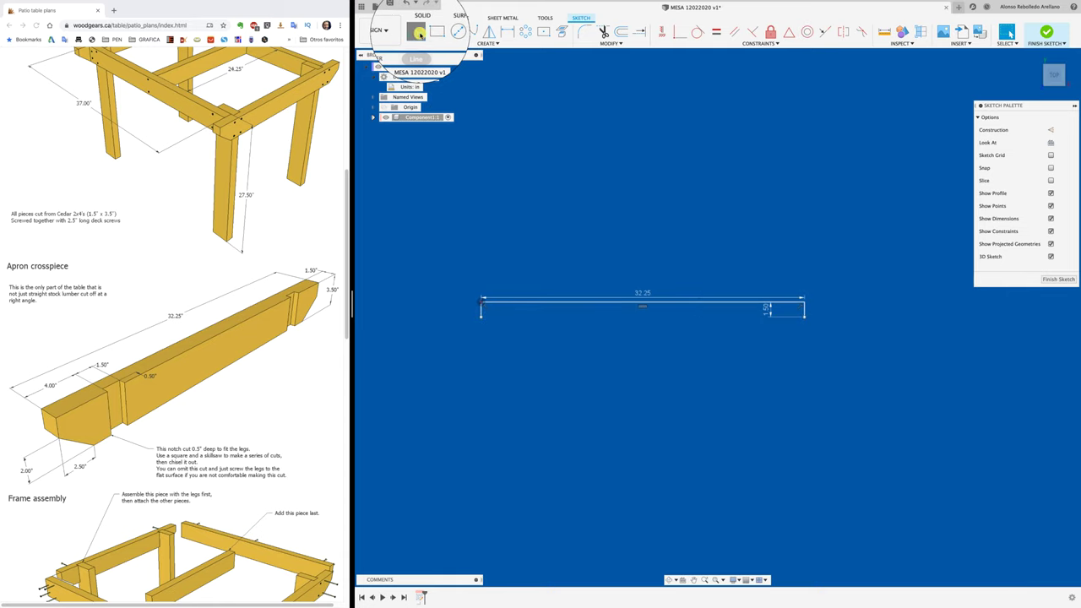
Draw a 4.00 in line leftward from the lower-right corner.
click(416, 33)
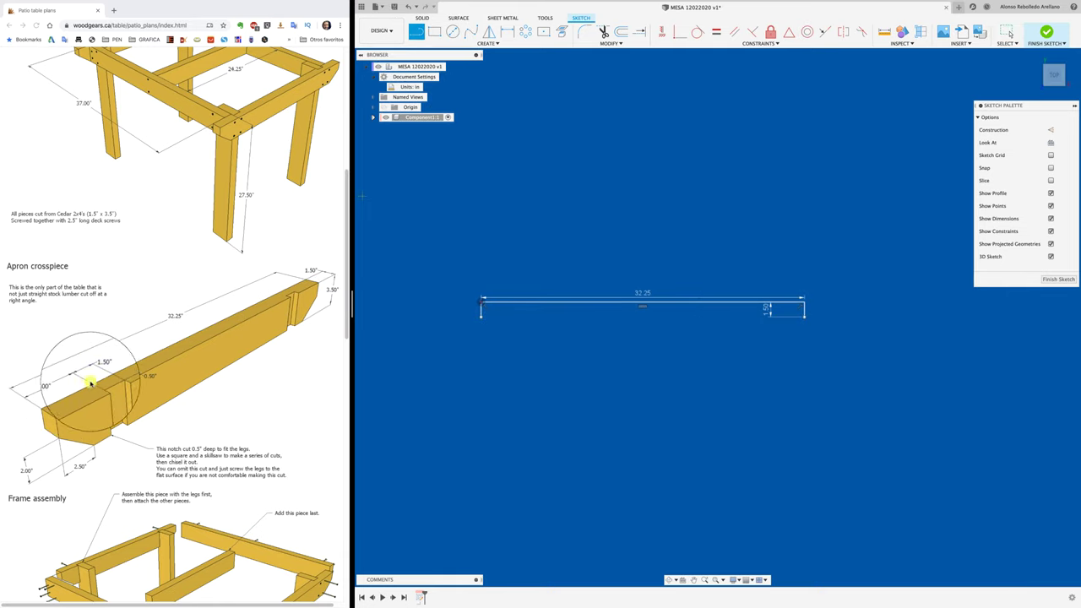
click(803, 316)
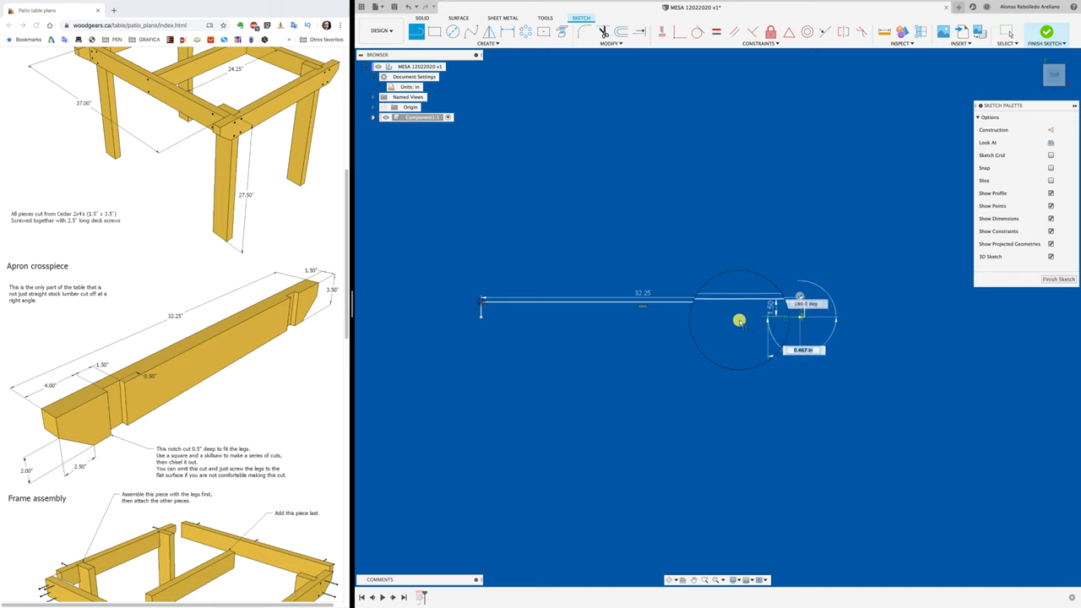
mouse_move(739, 321)
mouse_down()
mouse_move(646, 317)
mouse_move(709, 319)
mouse_up()
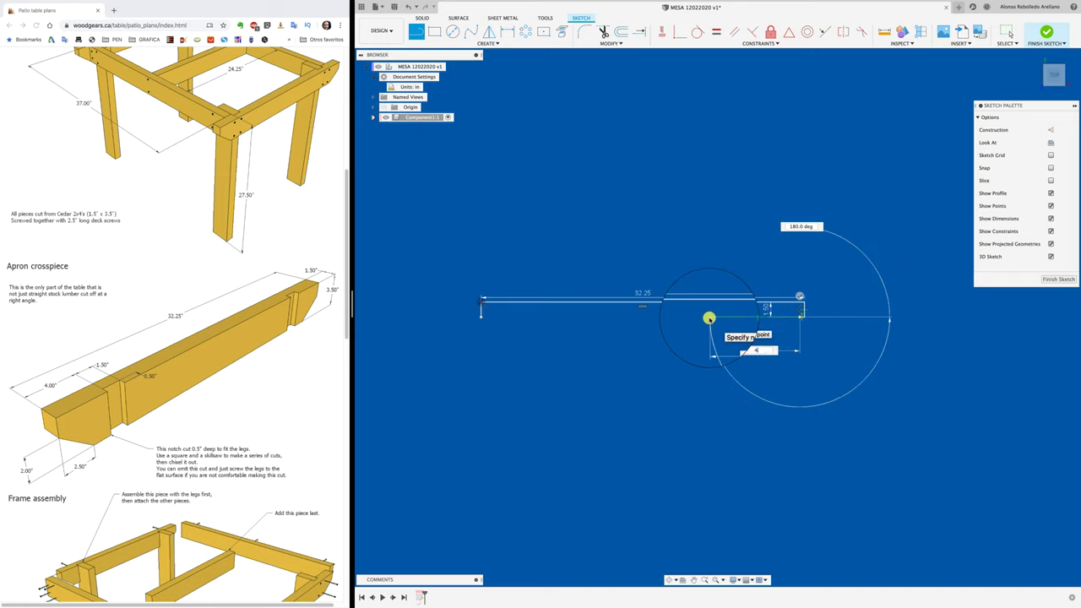
key(Return)
key(Escape)
scroll(775, 314, down, 1)
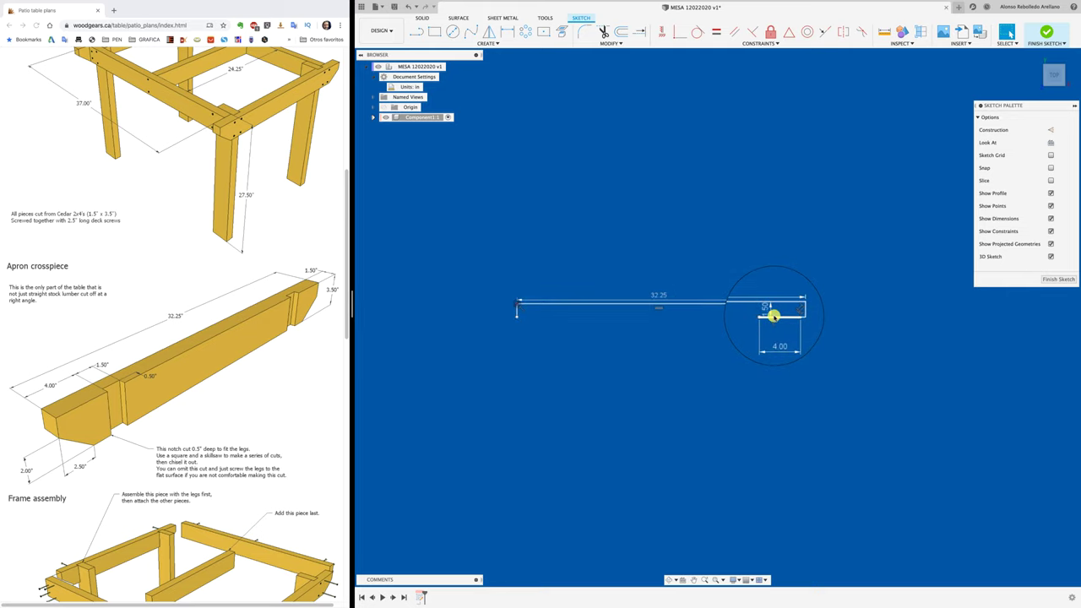
scroll(774, 316, up, 5)
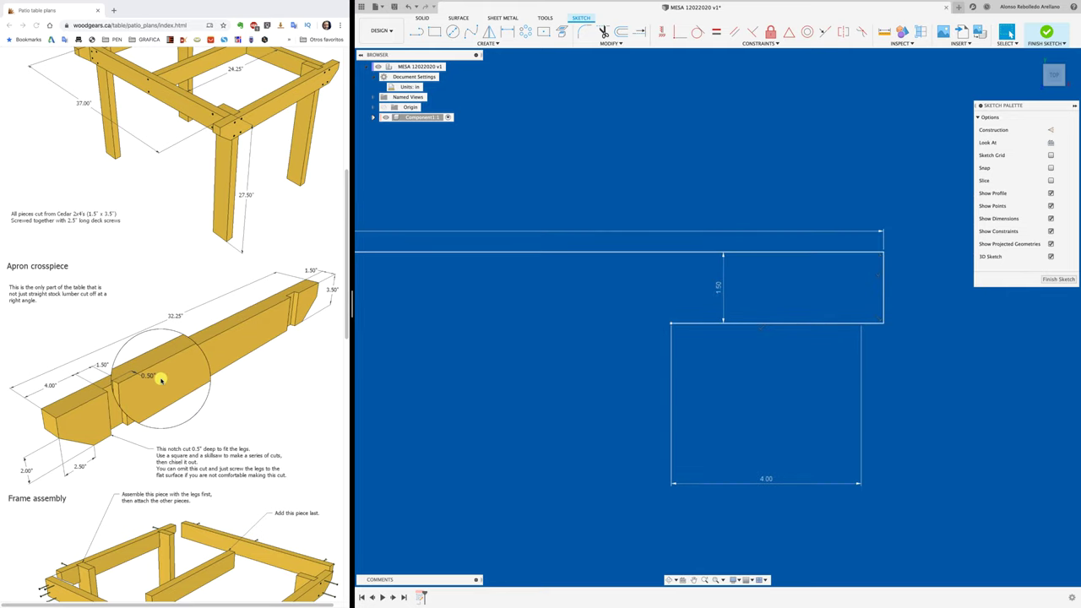
Add the notch's 0.50 in vertical line and 1.50 in horizontal line.
key(l)
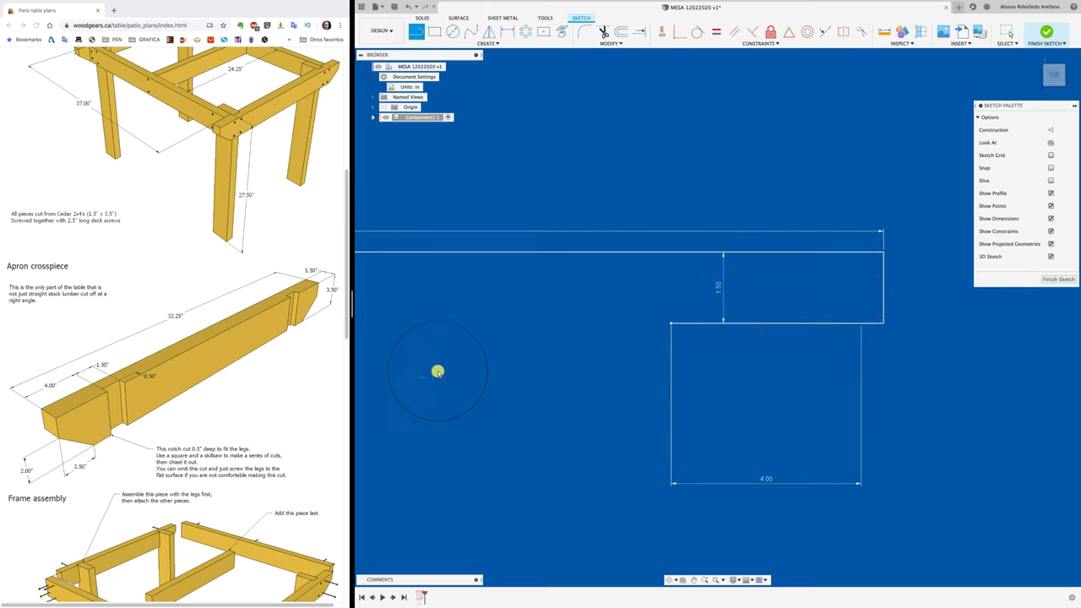
click(672, 323)
text(0.5)
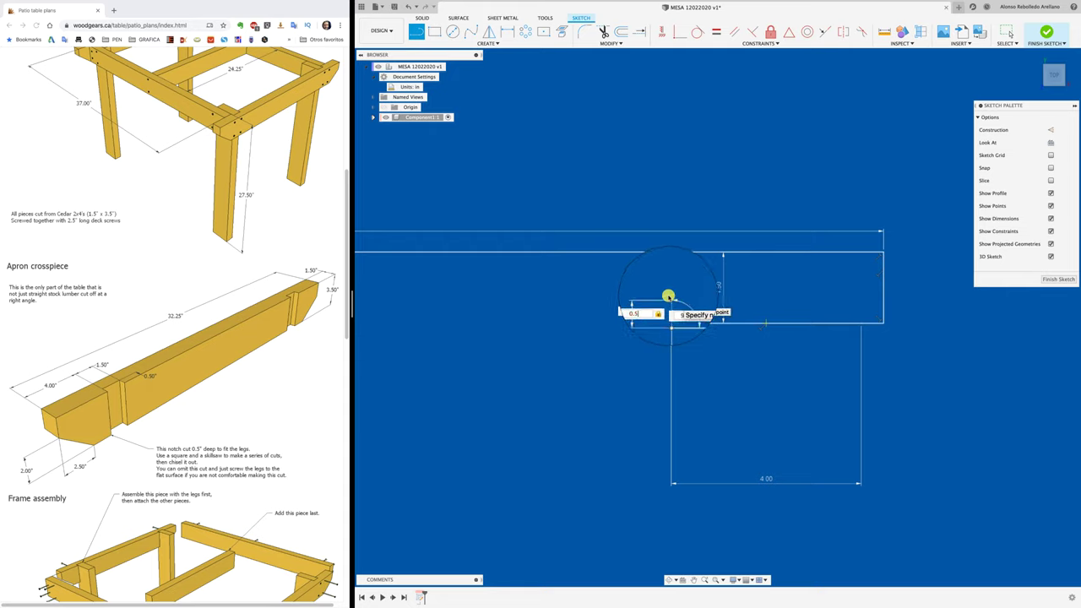
key(Return)
key(Escape)
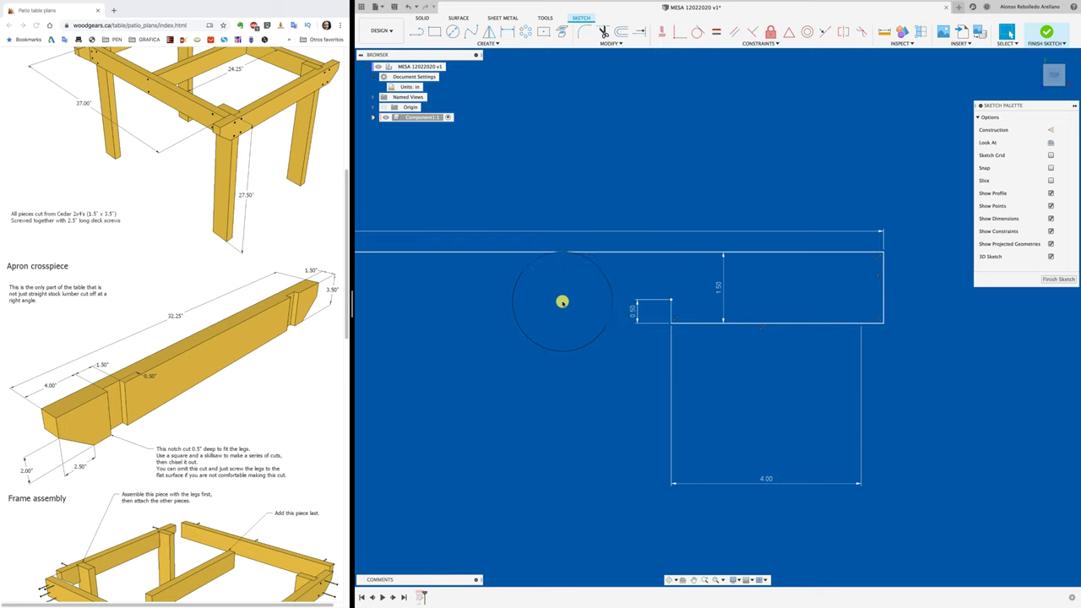
key(l)
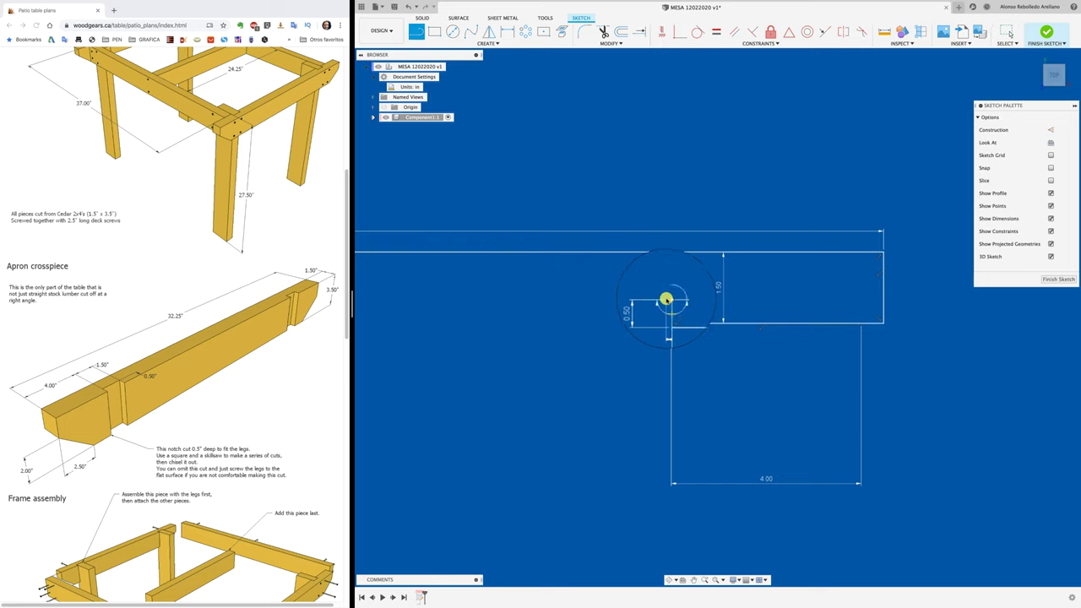
drag(670, 301, 497, 303)
text(1.5)
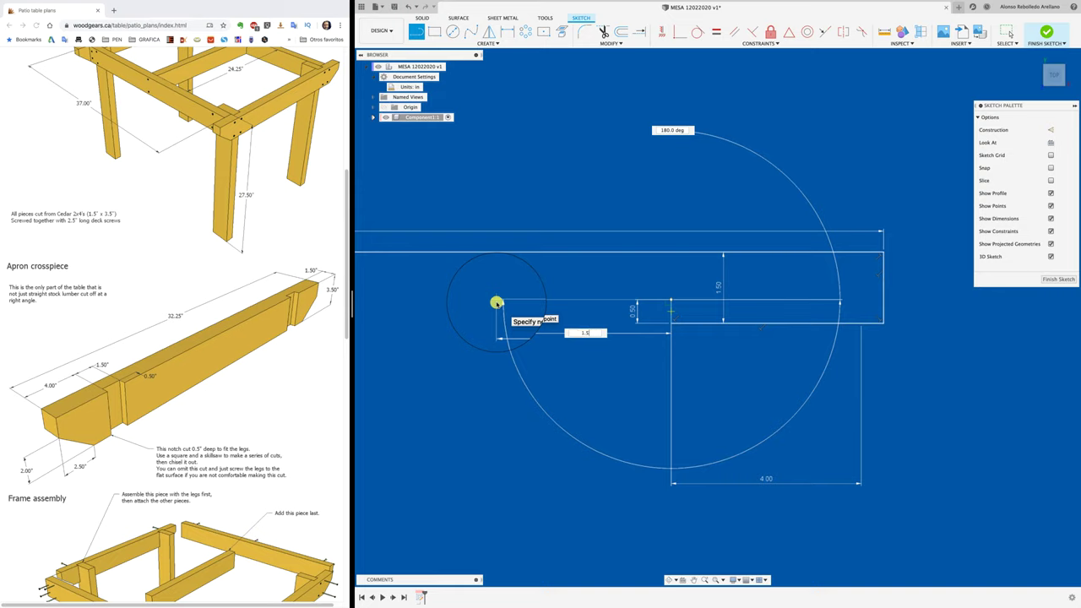
key(Return)
key(Escape)
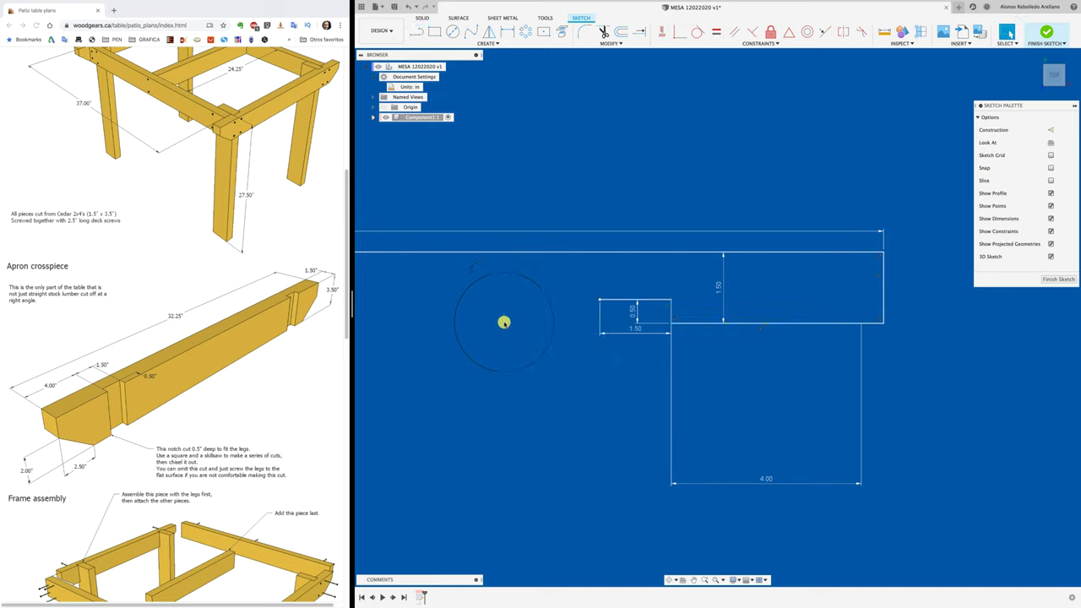
Close the notch with a 0.50 in vertical line at its left end.
key(l)
click(599, 300)
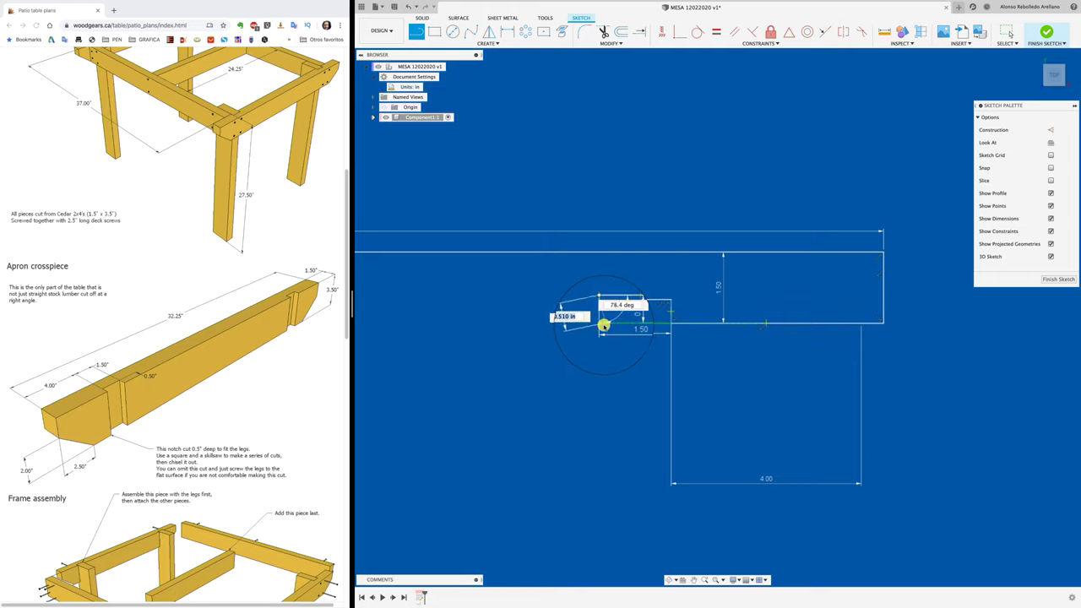
click(603, 325)
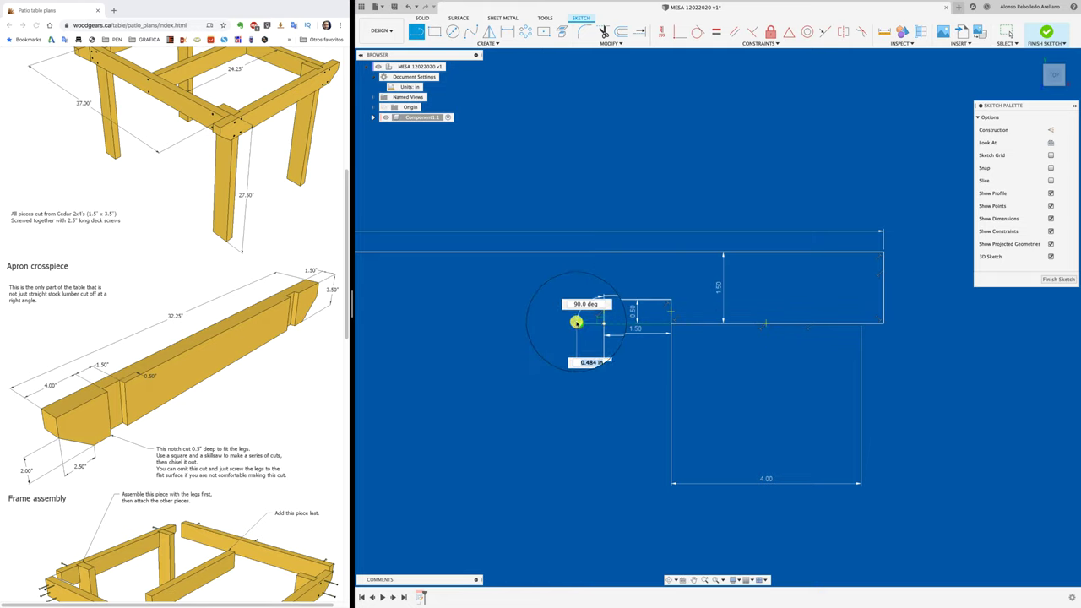
scroll(575, 321, down, 2)
scroll(608, 379, down, 2)
scroll(608, 379, down, 2)
scroll(523, 403, down, 1)
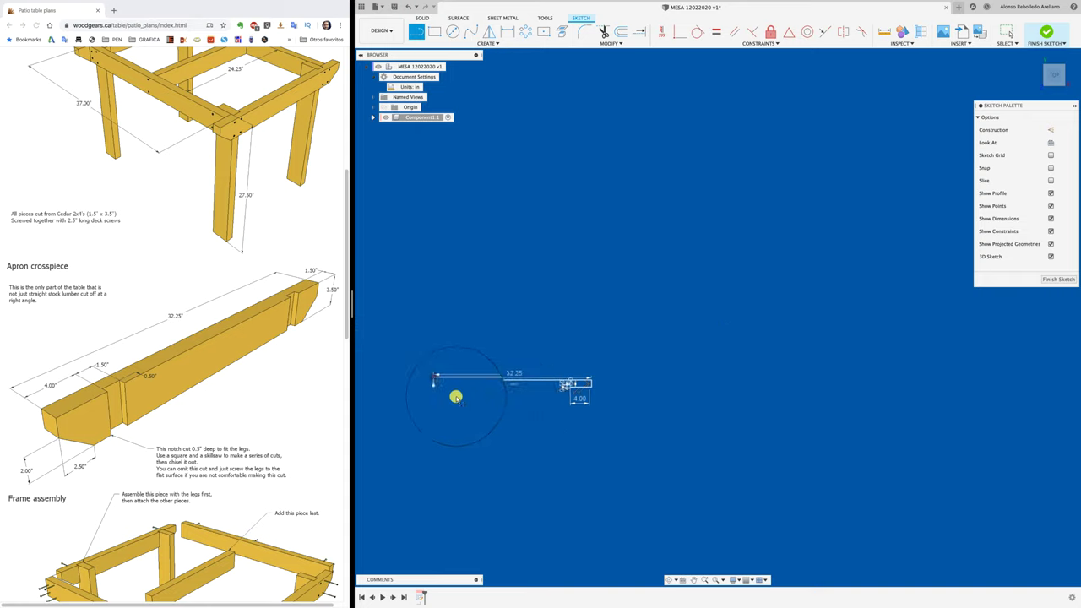
scroll(455, 397, up, 2)
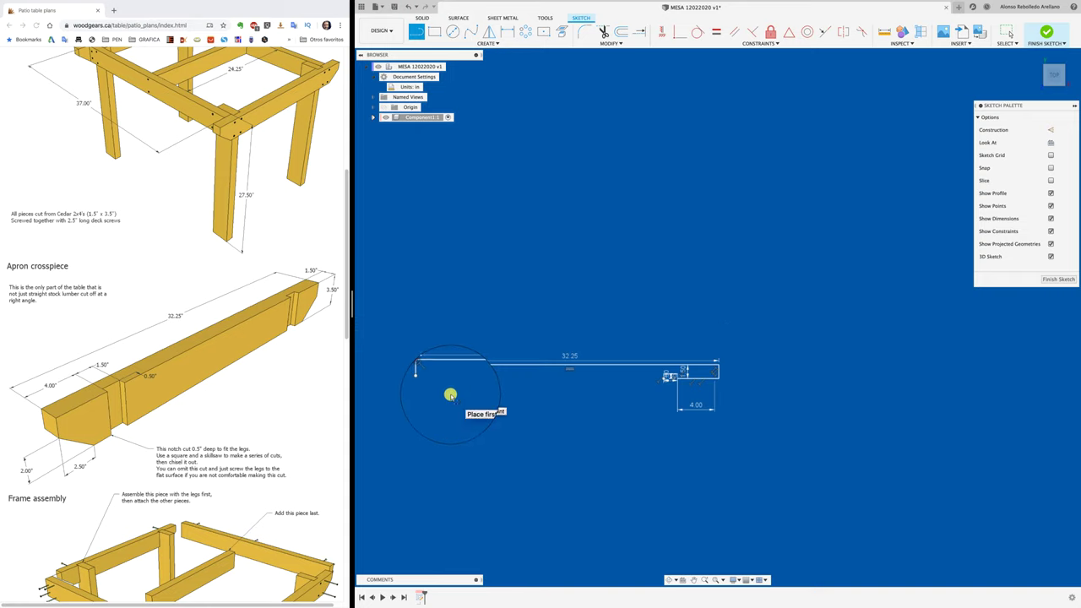
Draw a vertical line at the crosspiece's midpoint and make it construction geometry.
click(568, 365)
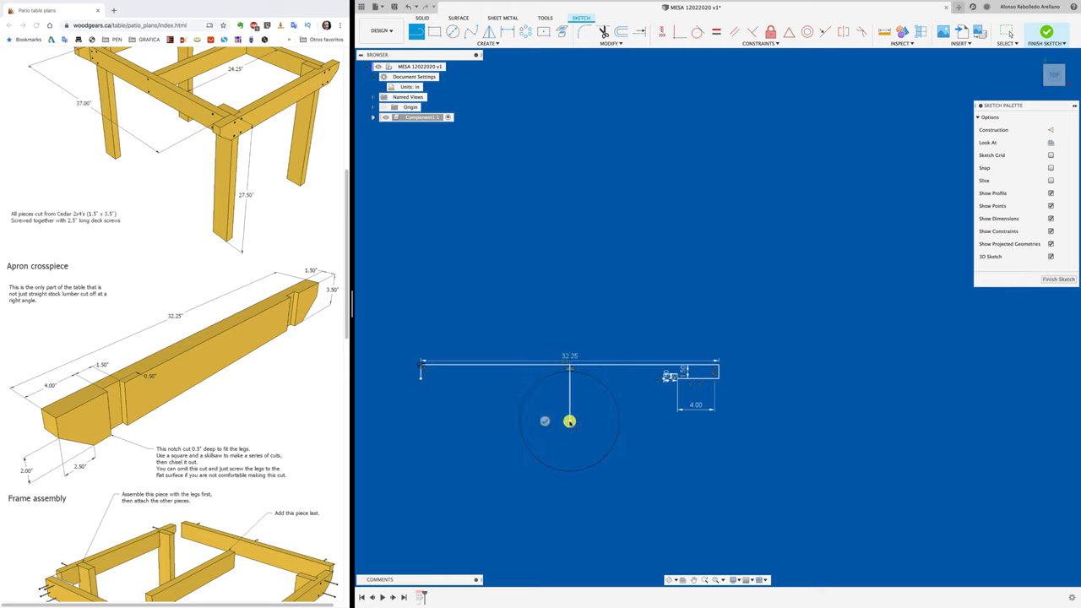
click(569, 421)
key(Escape)
click(569, 404)
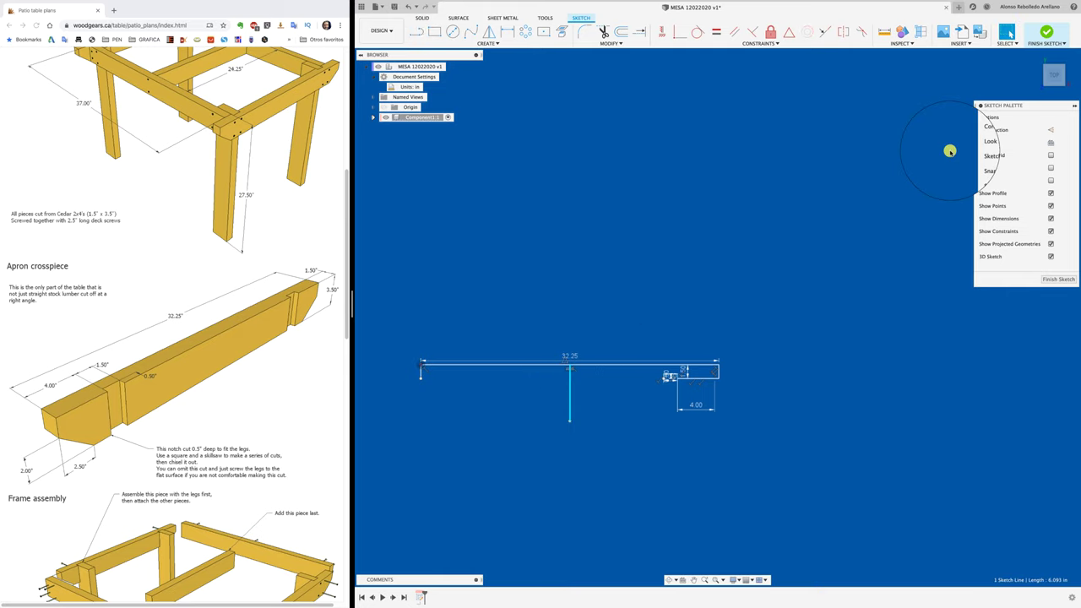
click(1050, 130)
Mirror the right-end notch geometry across the centre construction line.
click(601, 177)
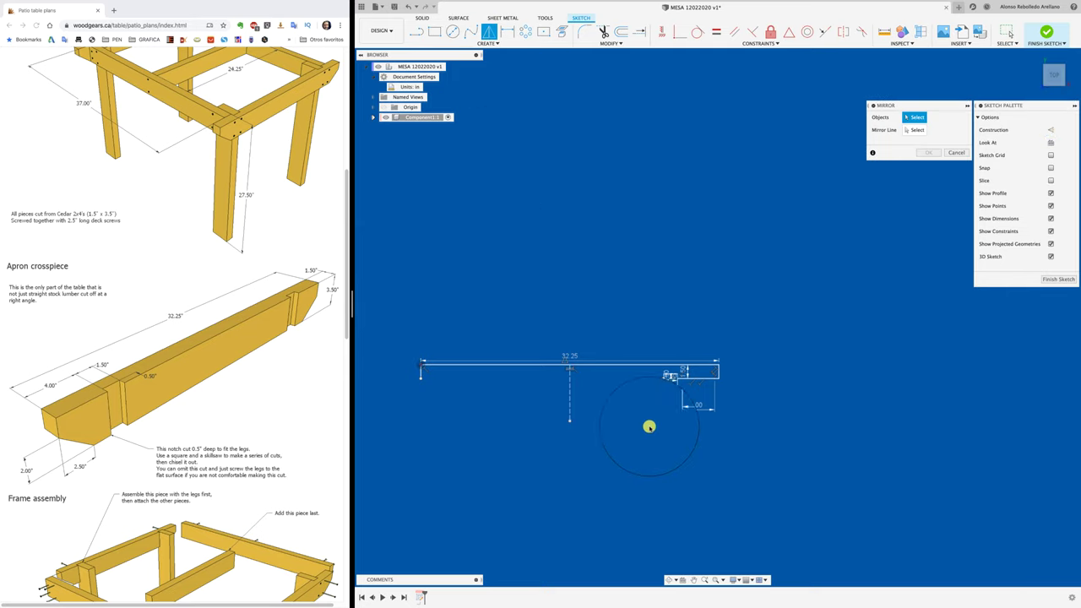
drag(649, 351, 722, 384)
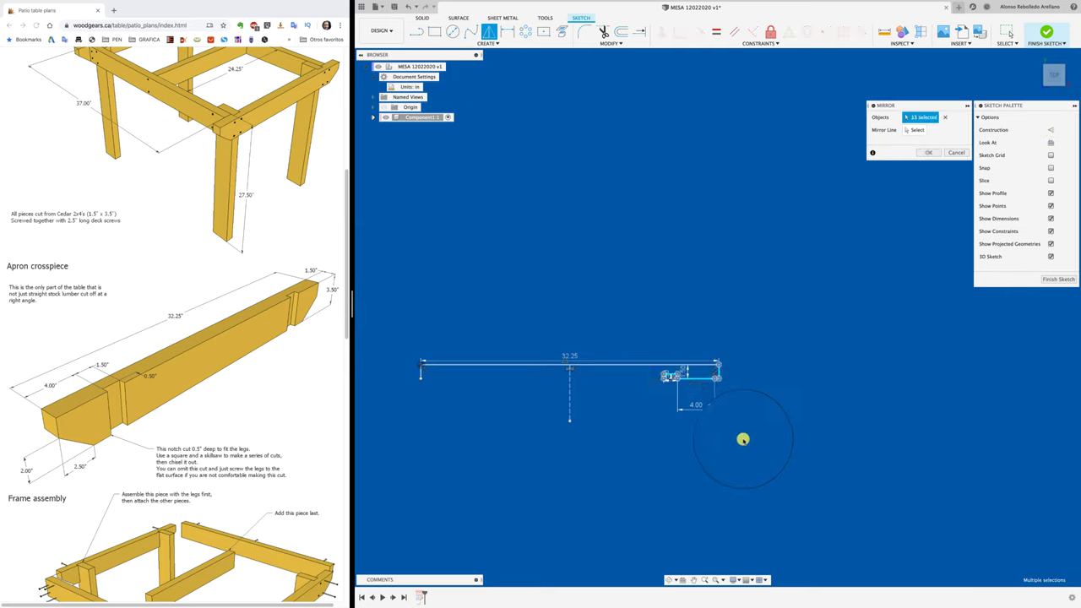
click(915, 129)
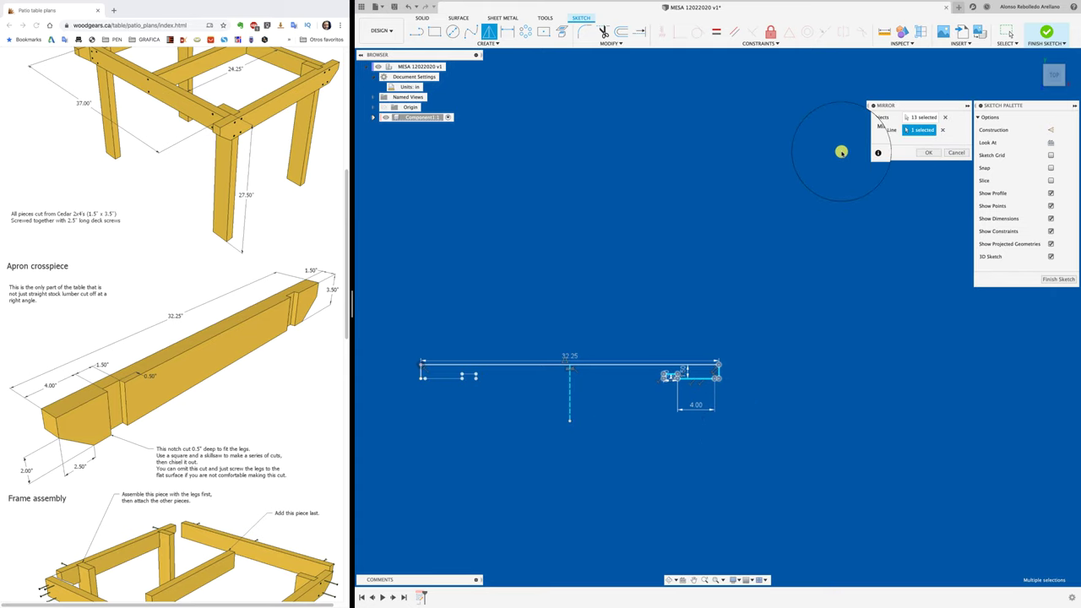
click(928, 152)
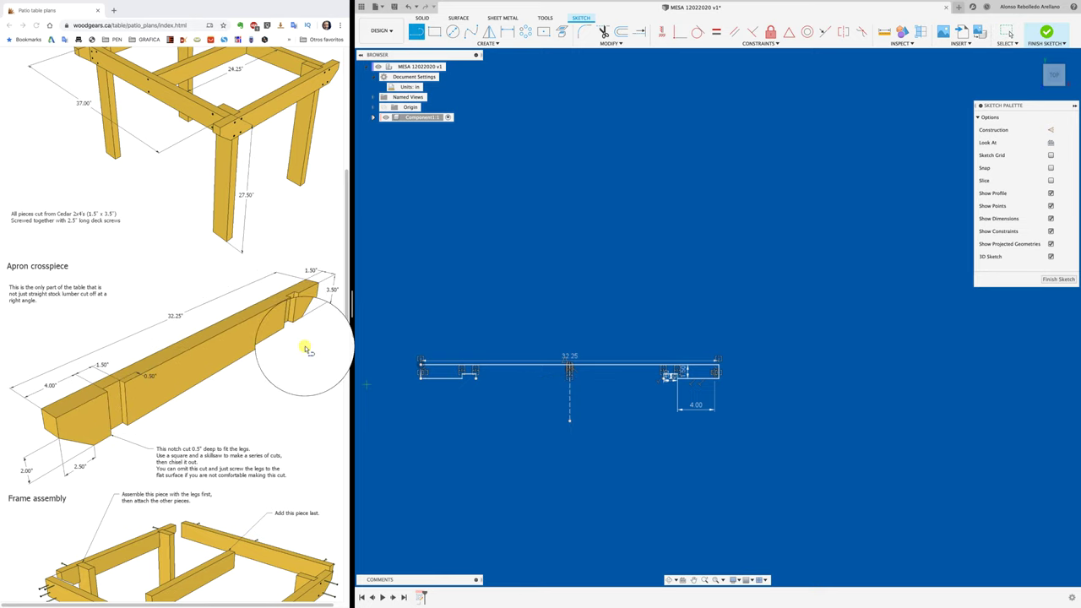
Close the left notch profile with a line and fit the whole crosspiece profile in view.
click(476, 380)
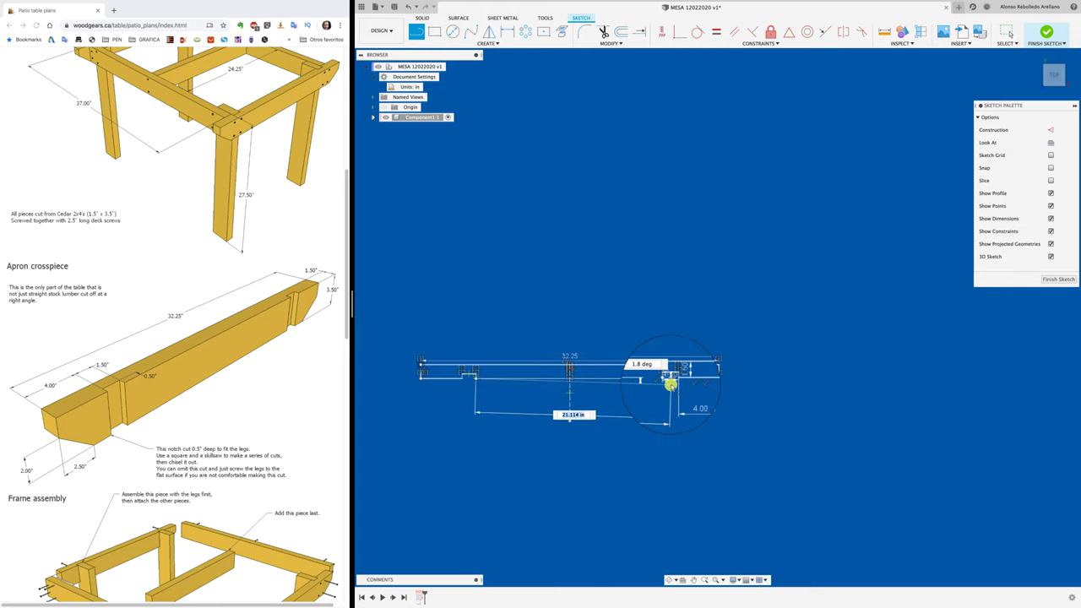
scroll(668, 381, up, 2)
scroll(670, 385, up, 3)
scroll(650, 371, up, 3)
scroll(642, 380, up, 2)
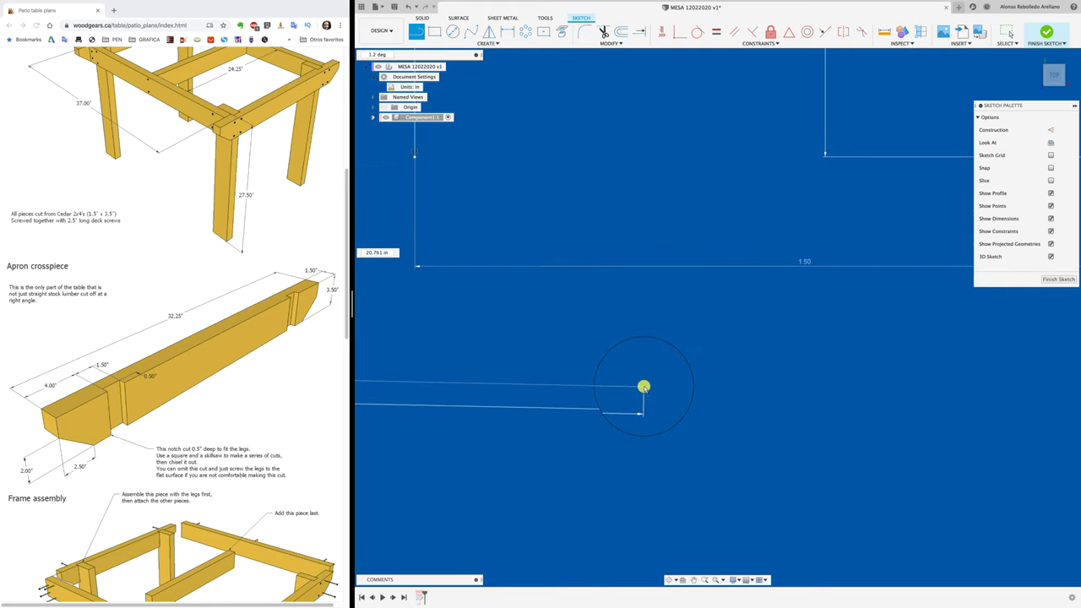
scroll(644, 384, up, 2)
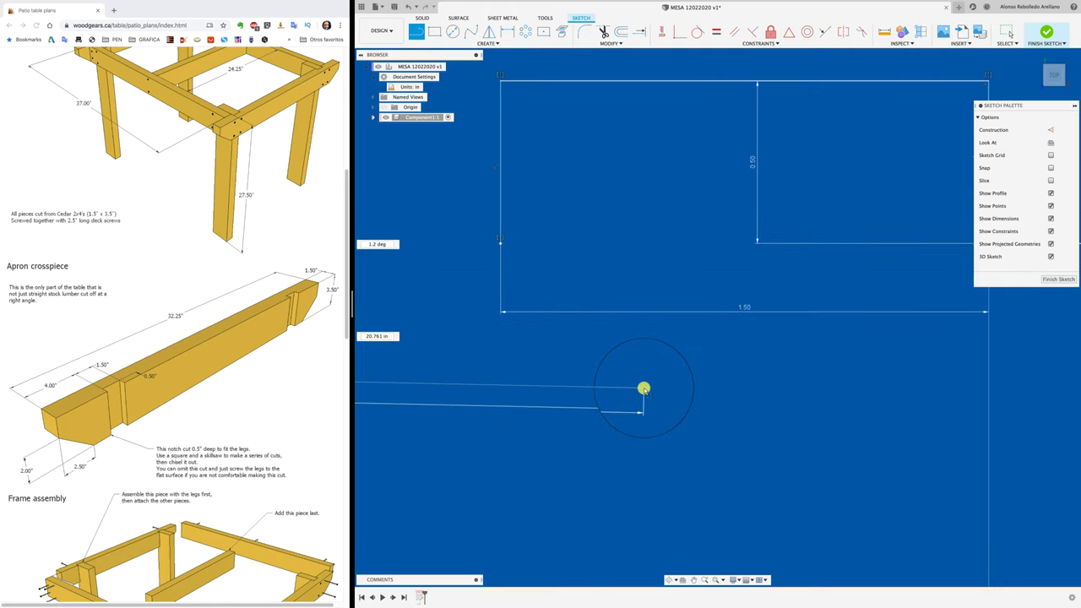
click(502, 245)
scroll(586, 443, down, 2)
scroll(586, 444, down, 2)
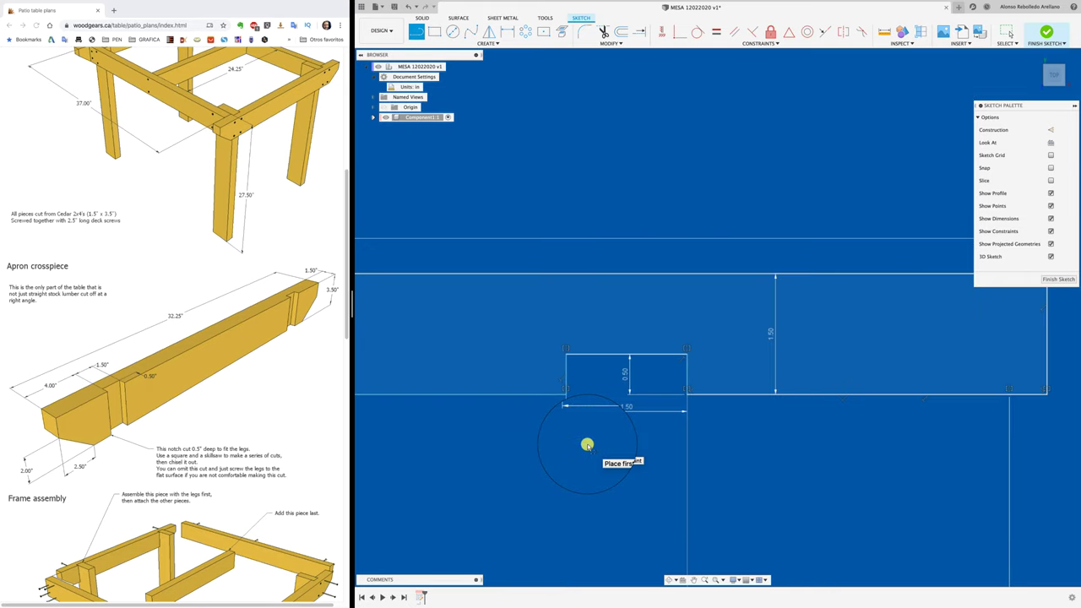
scroll(587, 444, down, 2)
scroll(597, 437, down, 2)
scroll(593, 422, down, 2)
middle_drag(591, 406, 709, 364)
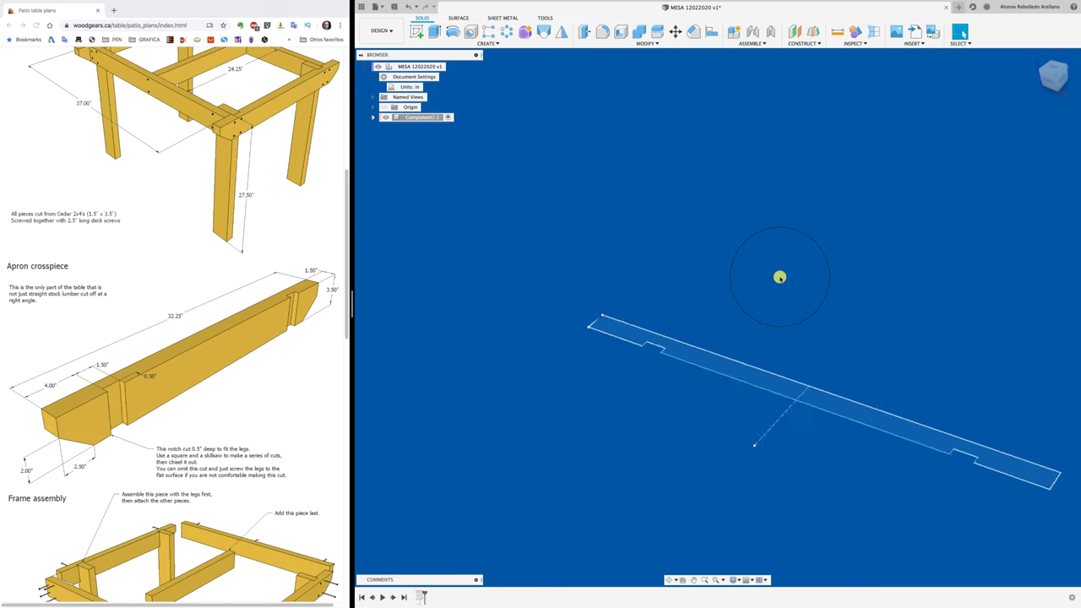
Extrude the notched crosspiece profile 3.5 in upward and show component colours.
shift+middle_drag(779, 277, 779, 277)
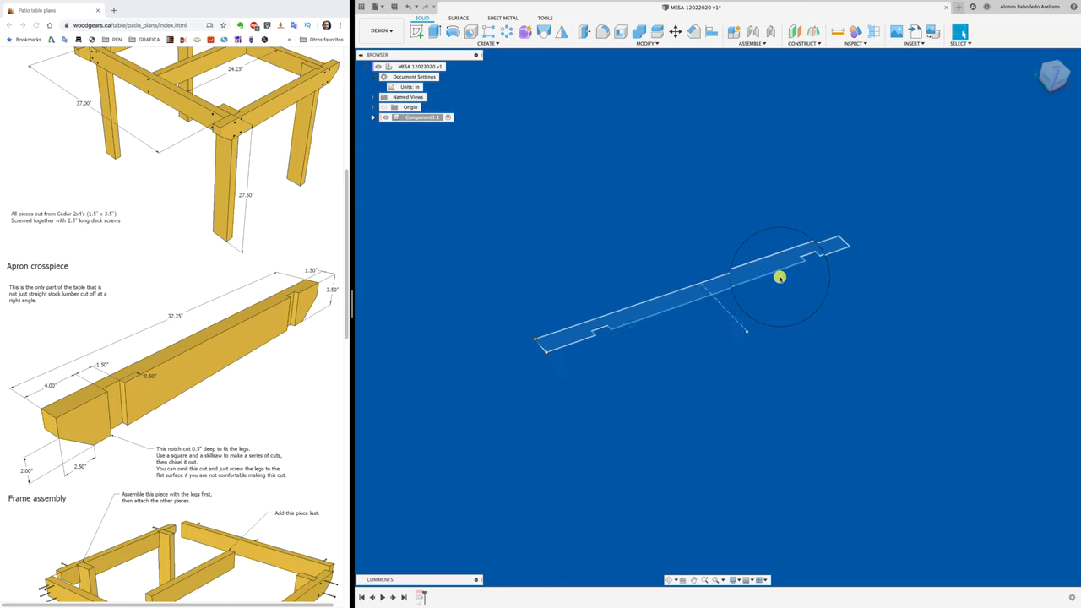
key(e)
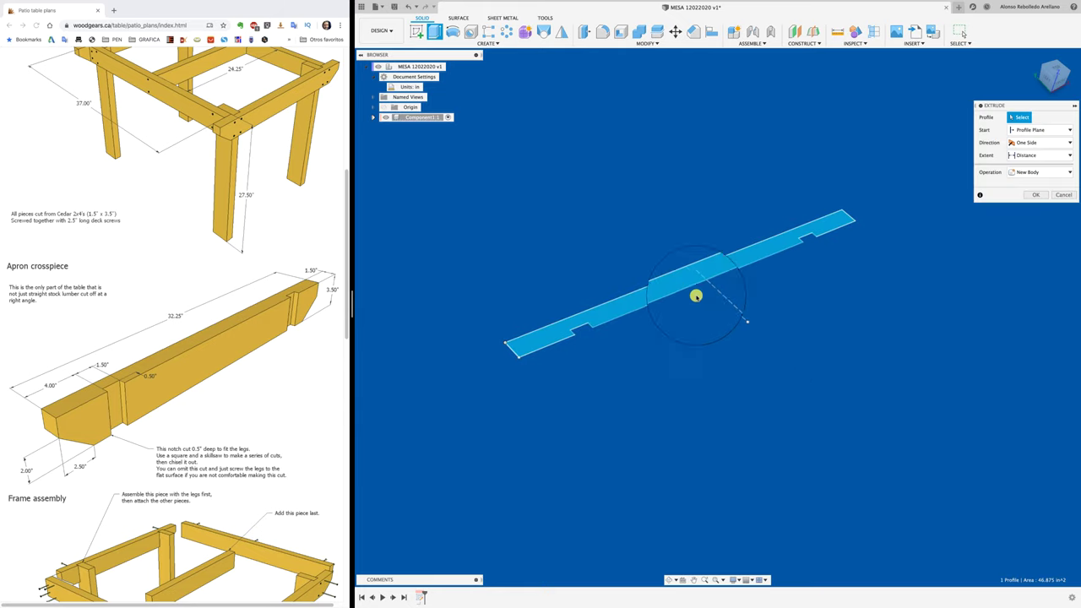
drag(689, 280, 705, 322)
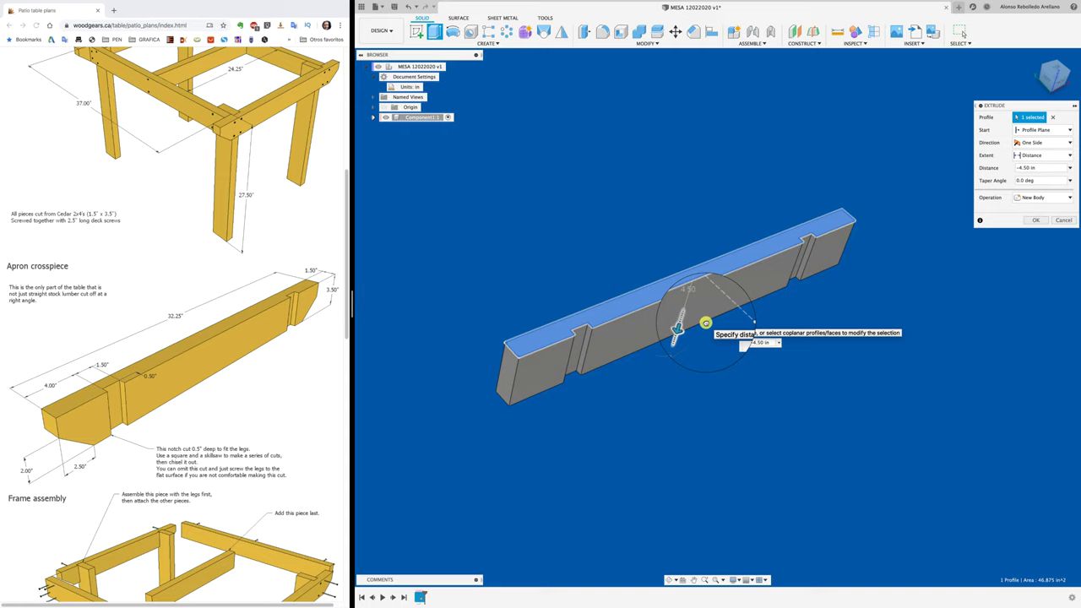
drag(705, 322, 648, 179)
text(3.5)
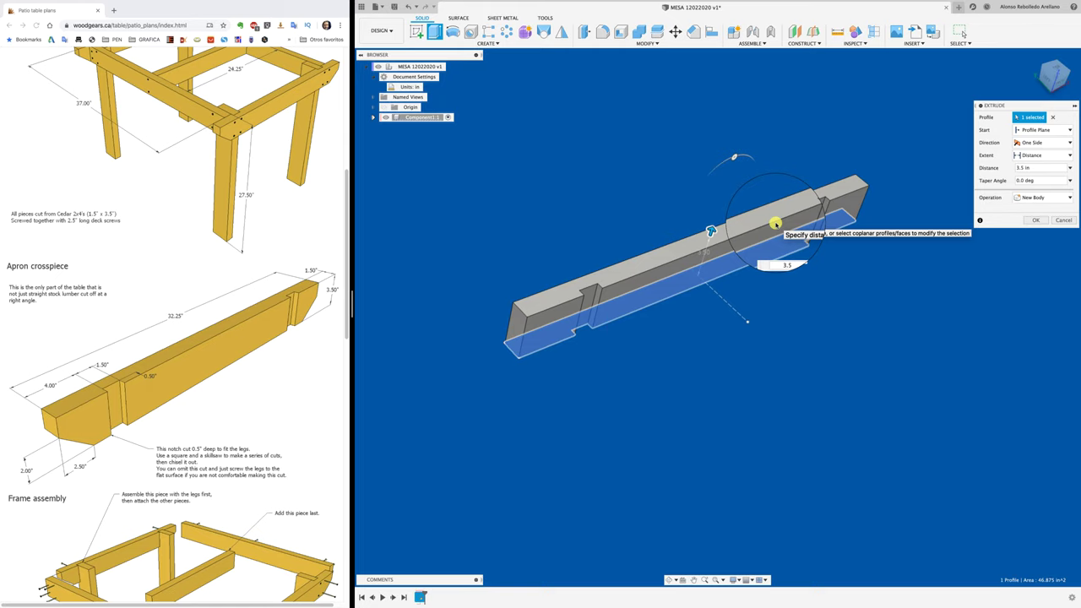
key(Return)
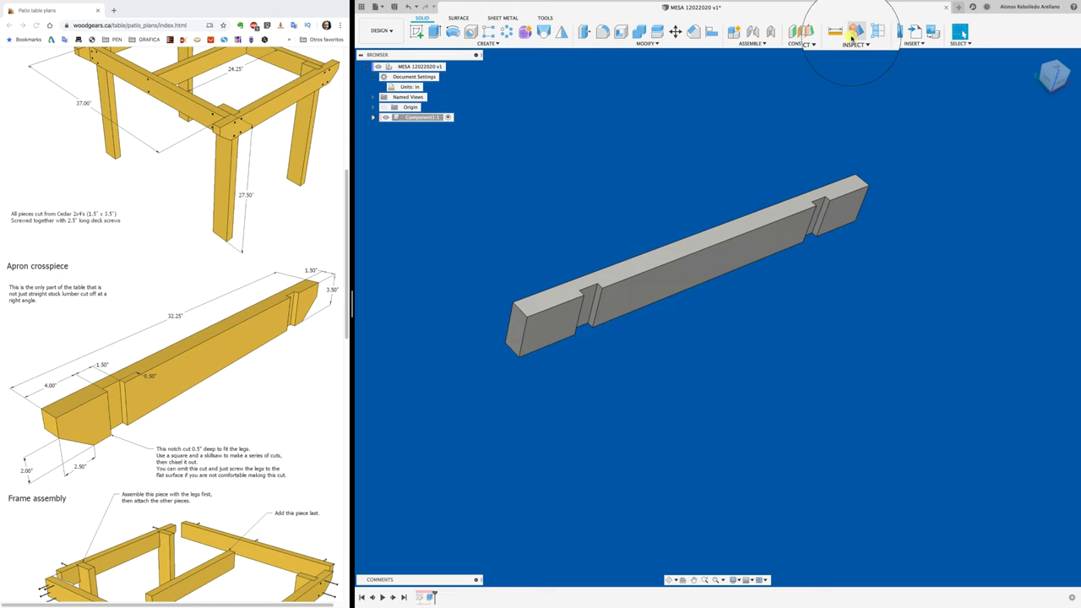
click(855, 32)
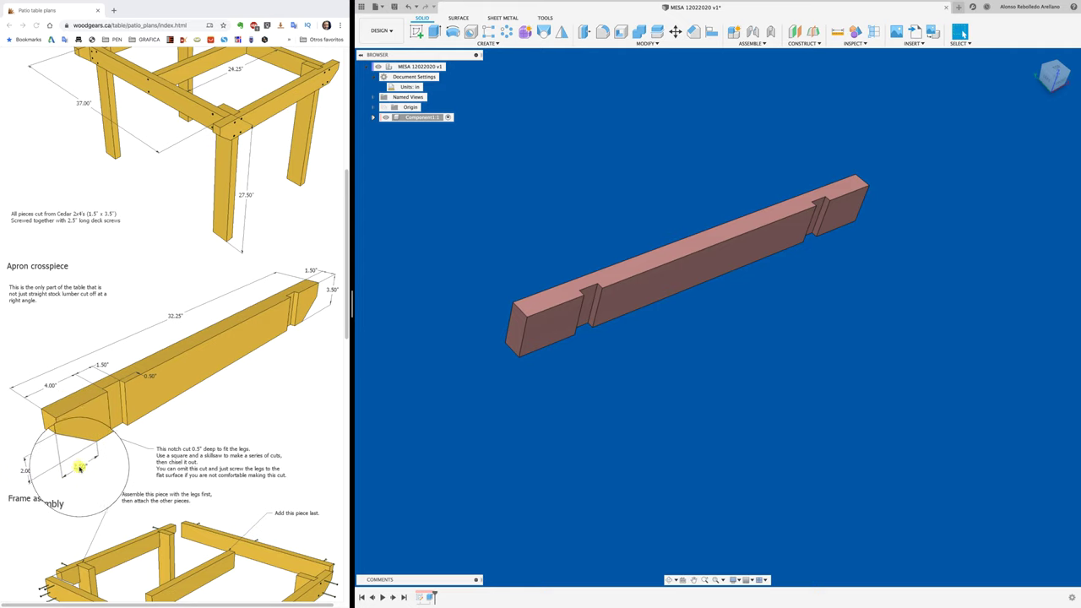
shift+middle_drag(558, 364, 559, 365)
scroll(582, 243, up, 3)
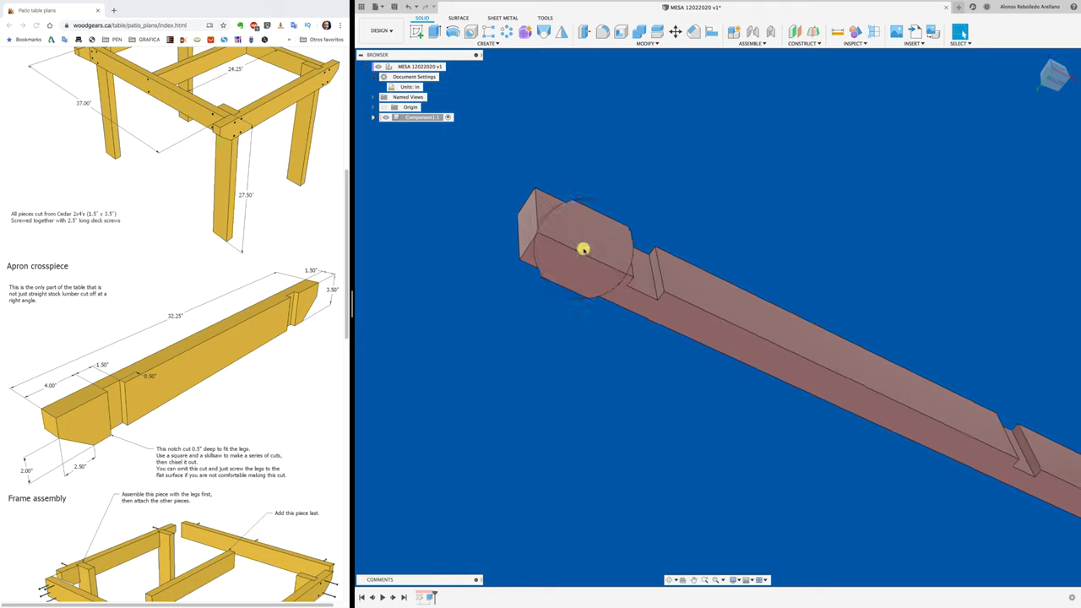
Start a two-distance chamfer on the bottom edge at the crosspiece's end.
click(693, 31)
click(527, 246)
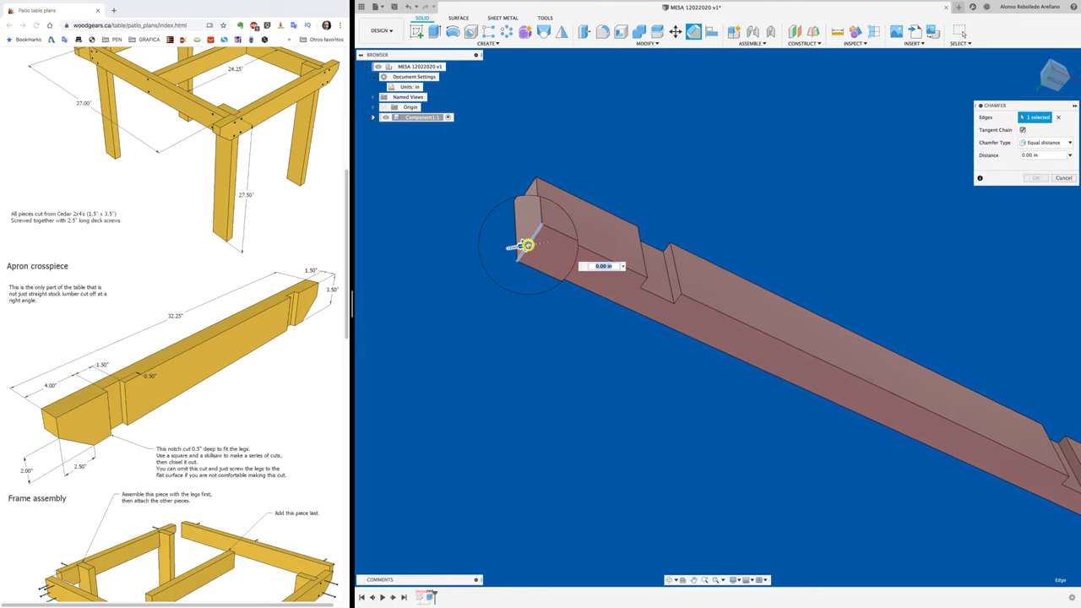
drag(1029, 107, 749, 98)
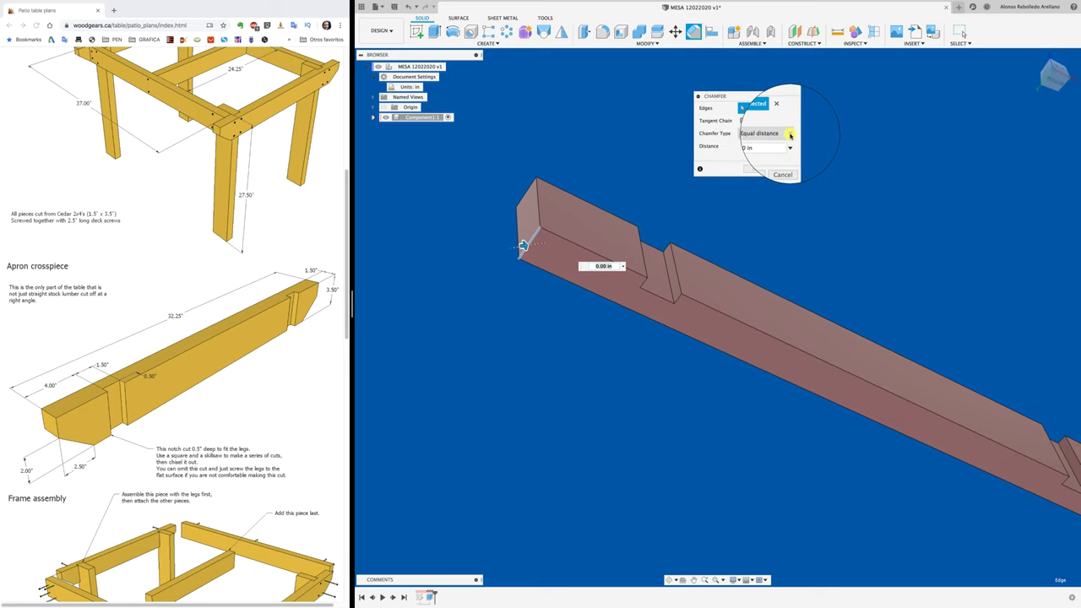
click(768, 132)
click(780, 149)
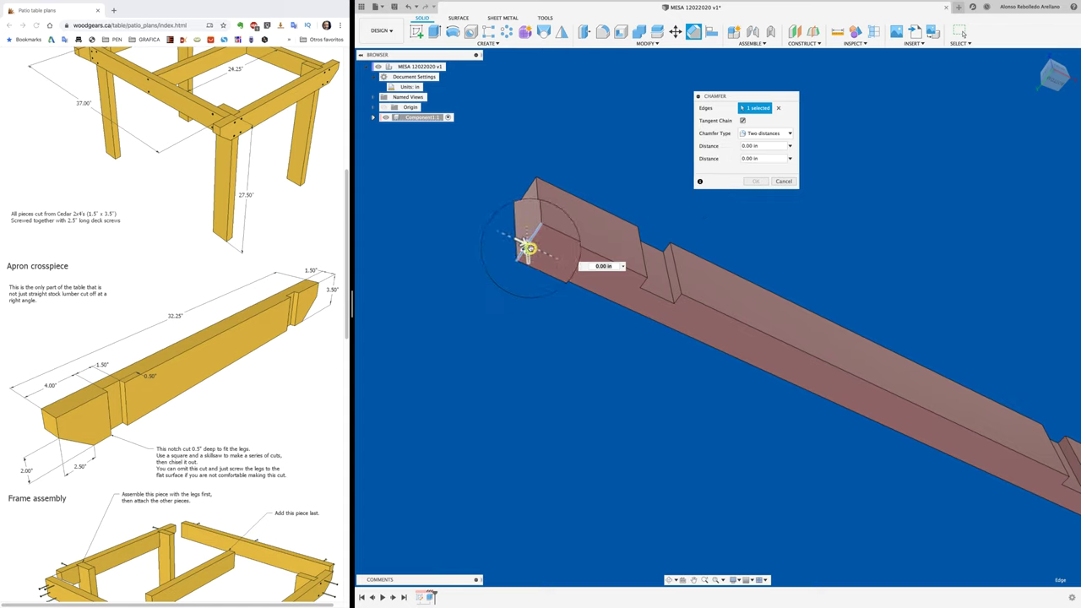
drag(527, 247, 507, 235)
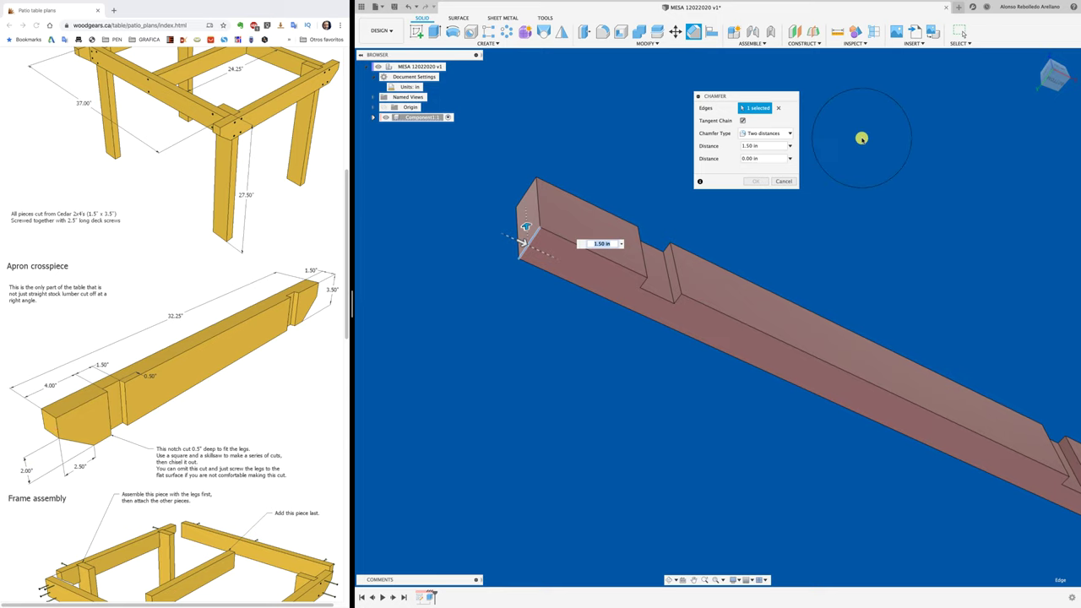
Set the chamfer distances to 2 in and 2.5 in and apply it.
click(749, 146)
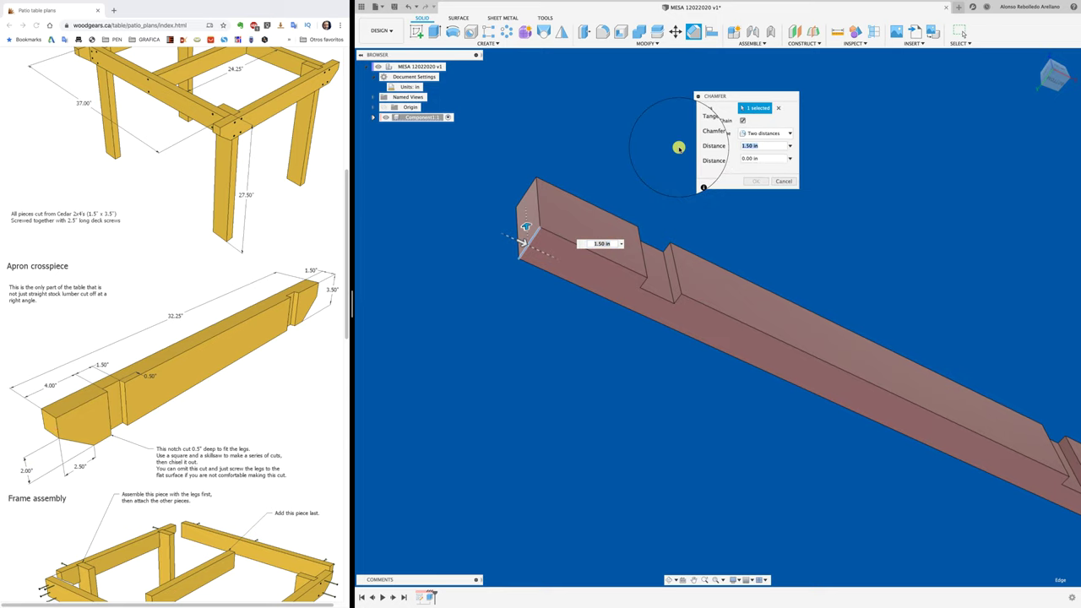
text(2)
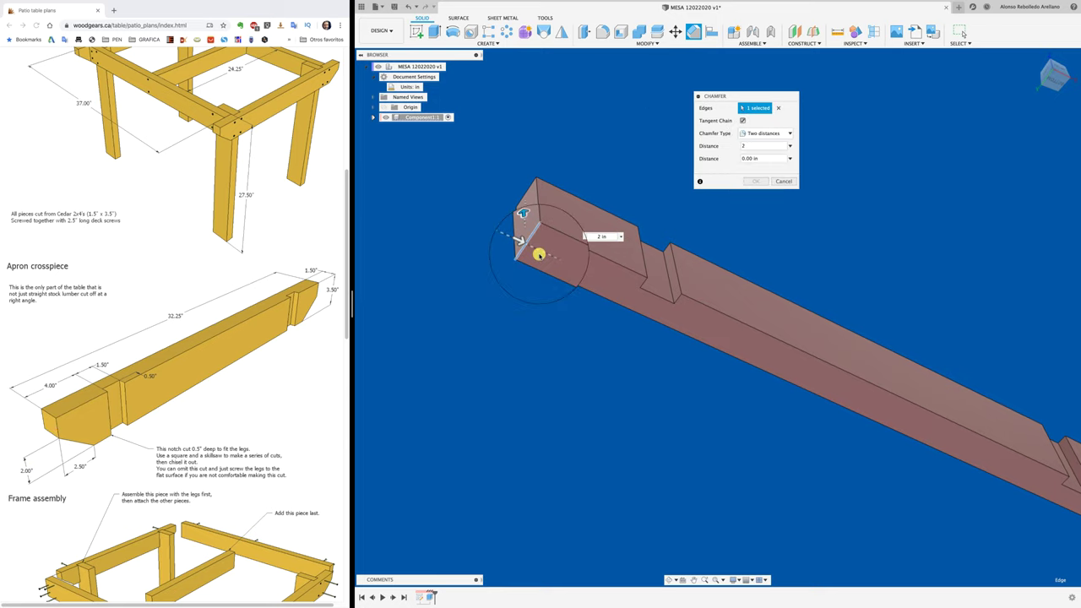
click(750, 158)
text(2.5)
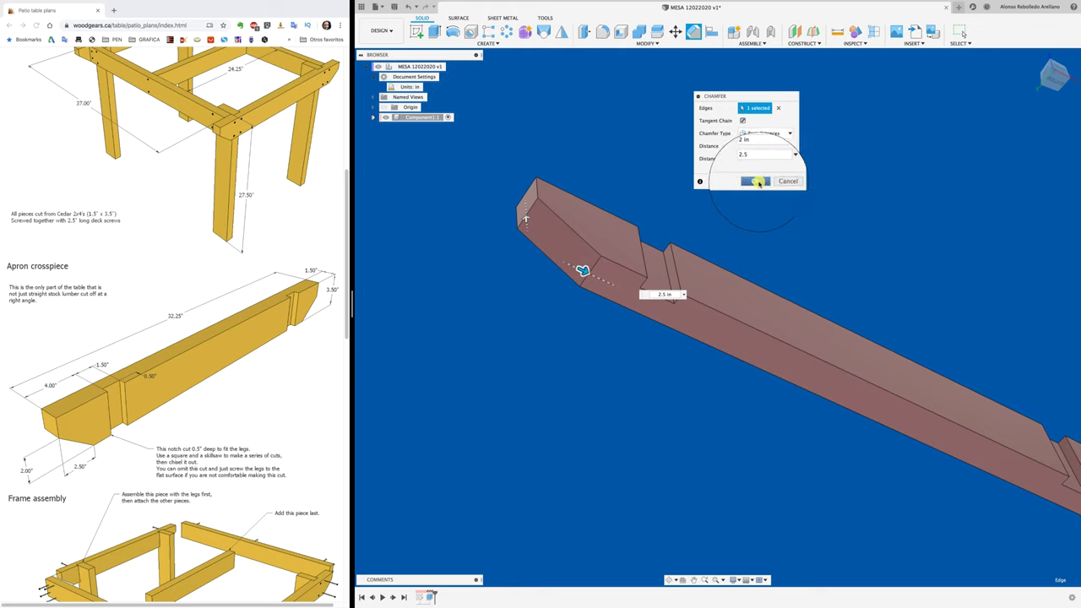
click(757, 182)
scroll(622, 349, down, 3)
scroll(625, 349, down, 3)
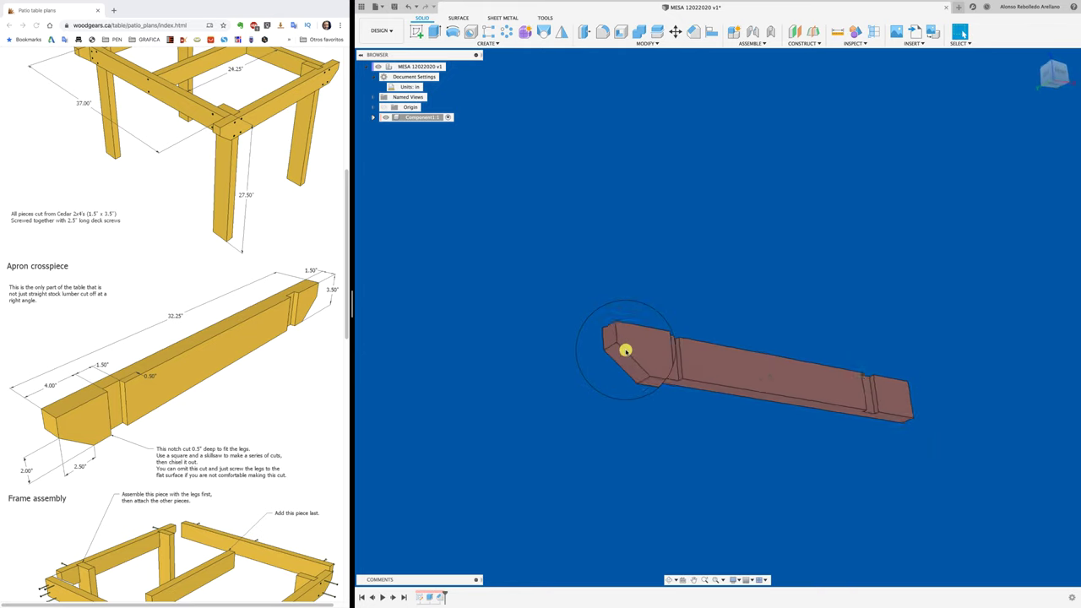
mouse_move(625, 349)
shift+middle_down()
mouse_move(661, 312)
mouse_move(694, 188)
shift+middle_up()
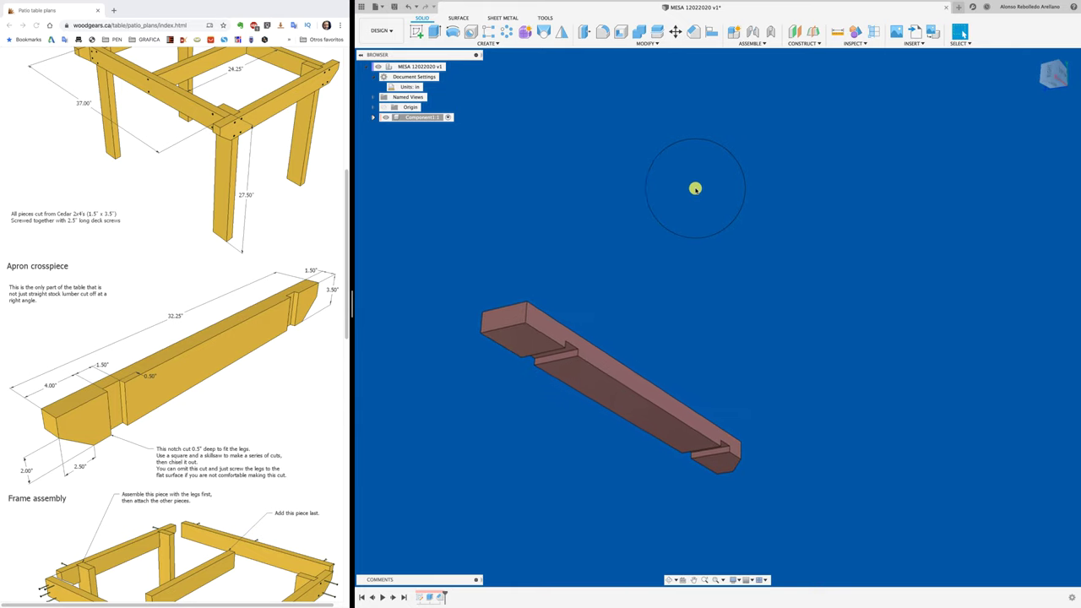
Start a chamfer on the bottom edge at the unchamfered end.
click(692, 31)
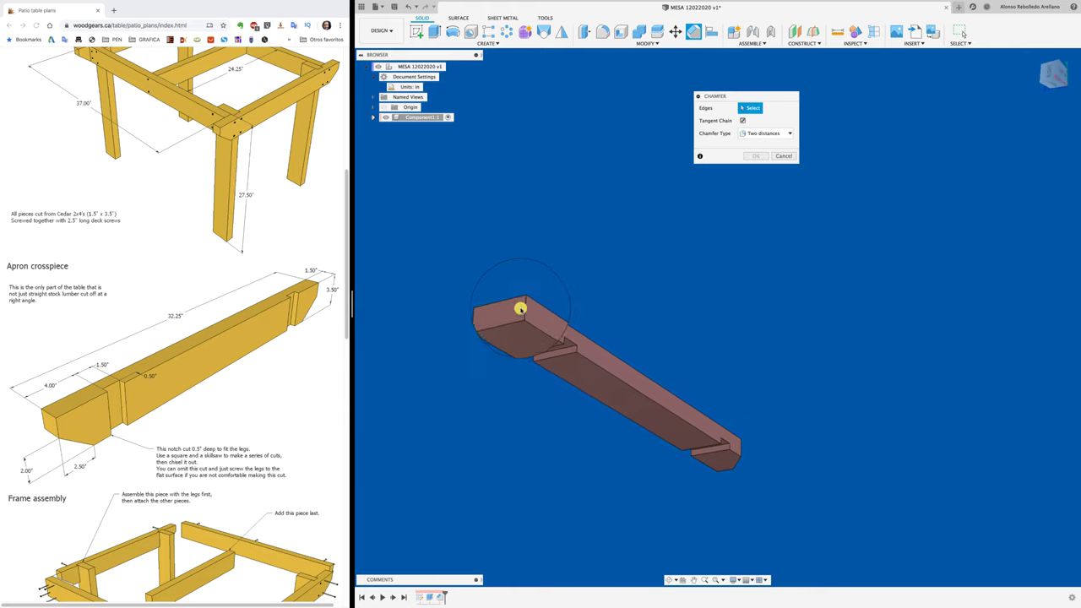
click(524, 308)
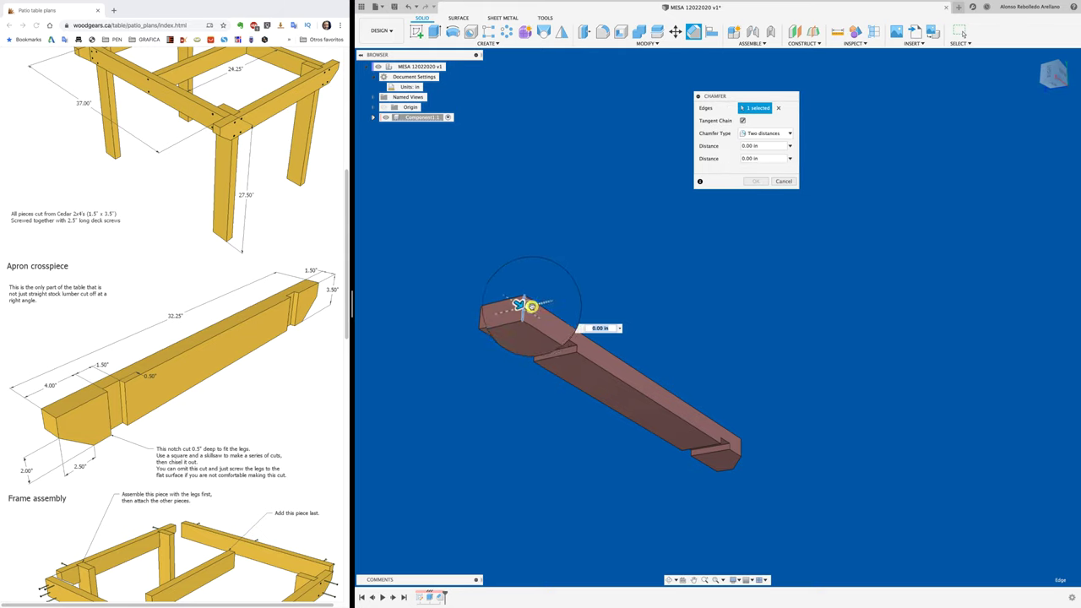
mouse_move(518, 304)
shift+middle_down()
mouse_move(661, 285)
mouse_move(786, 501)
mouse_move(856, 437)
mouse_move(832, 408)
shift+middle_up()
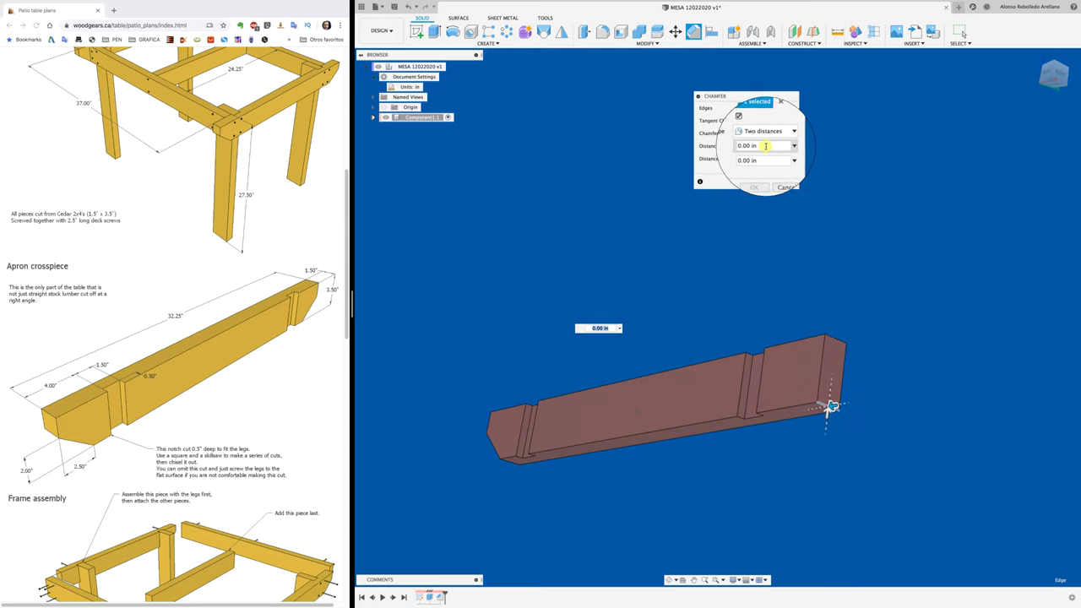
Enter distances of 2.5 in and 2 in and apply the chamfer.
drag(765, 145, 700, 150)
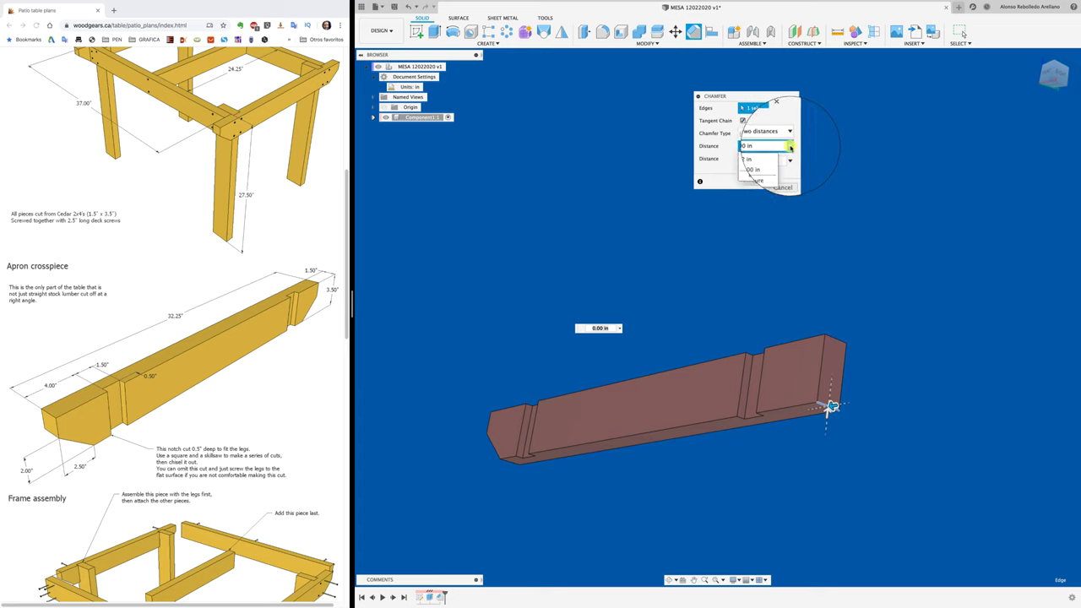
click(790, 147)
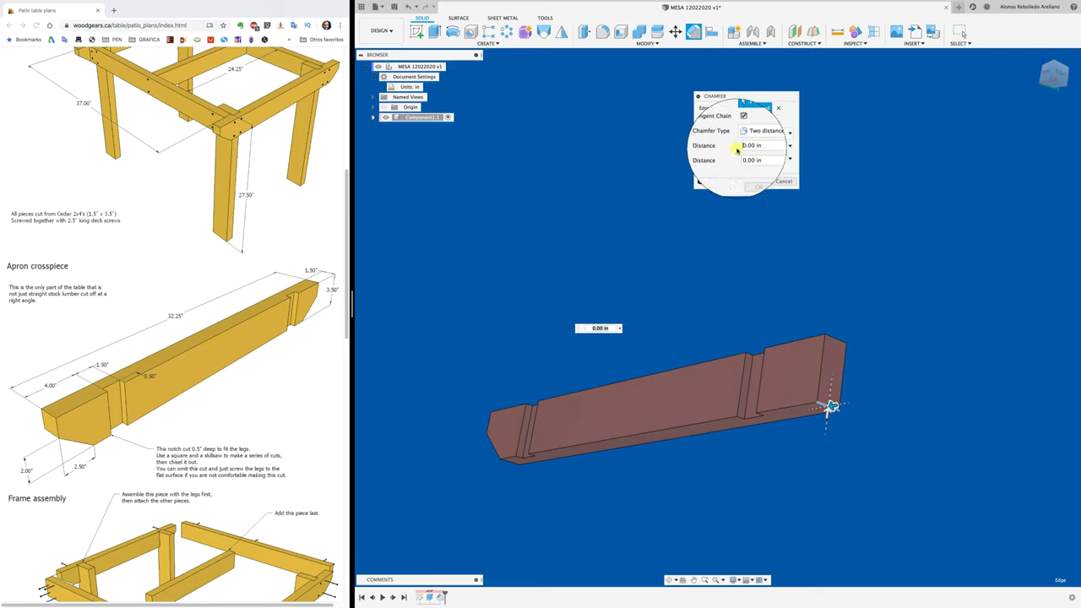
drag(760, 145, 713, 148)
text(2.5)
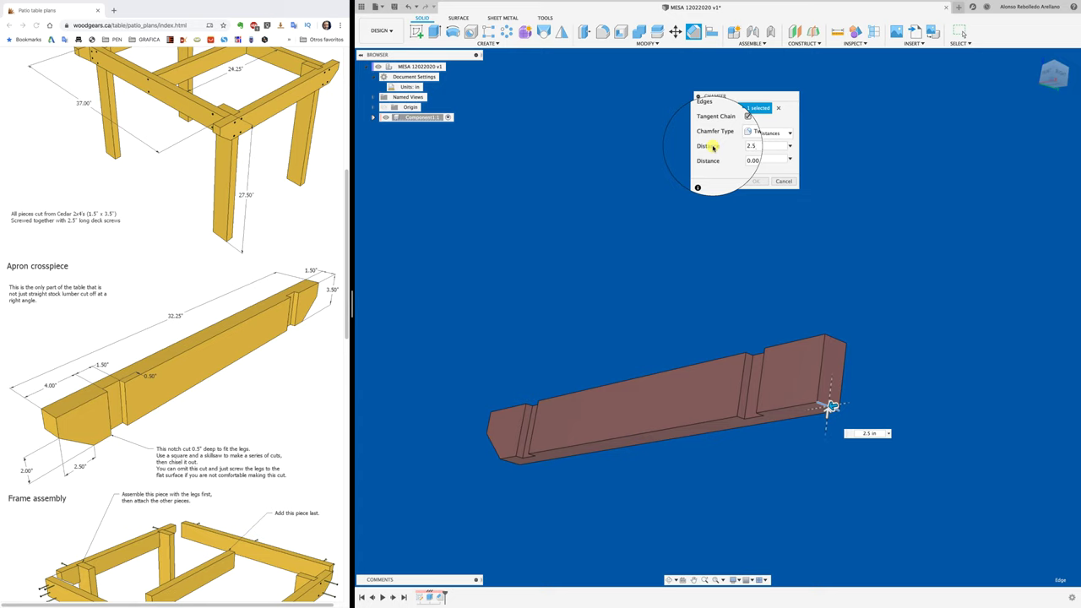
key(Tab)
text(2)
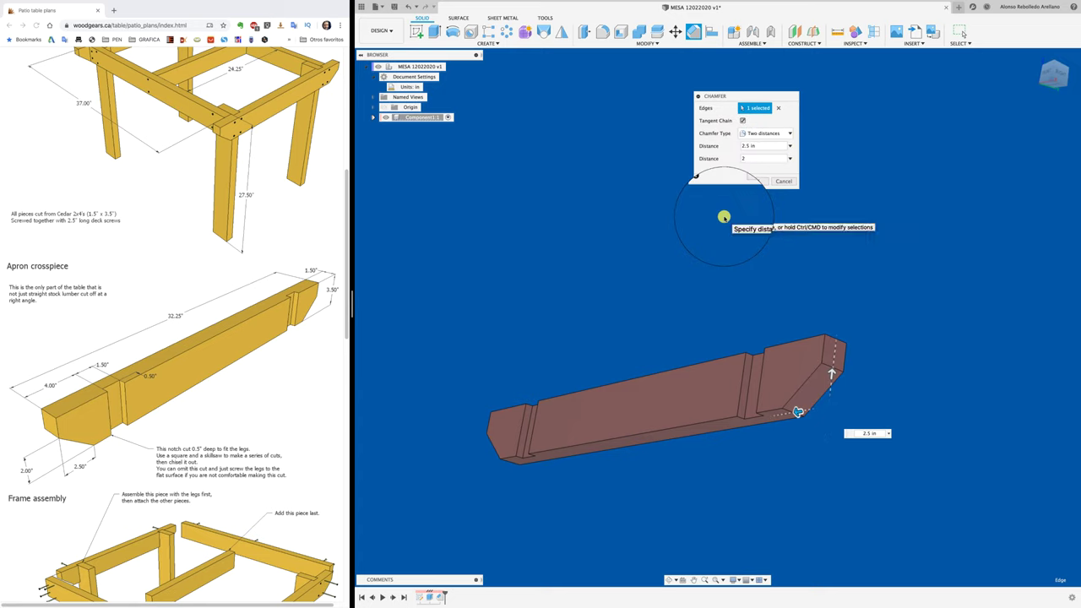
shift+scroll(724, 217, left, 2)
shift+scroll(724, 217, left, 3)
shift+scroll(724, 217, left, 3)
shift+scroll(724, 217, left, 2)
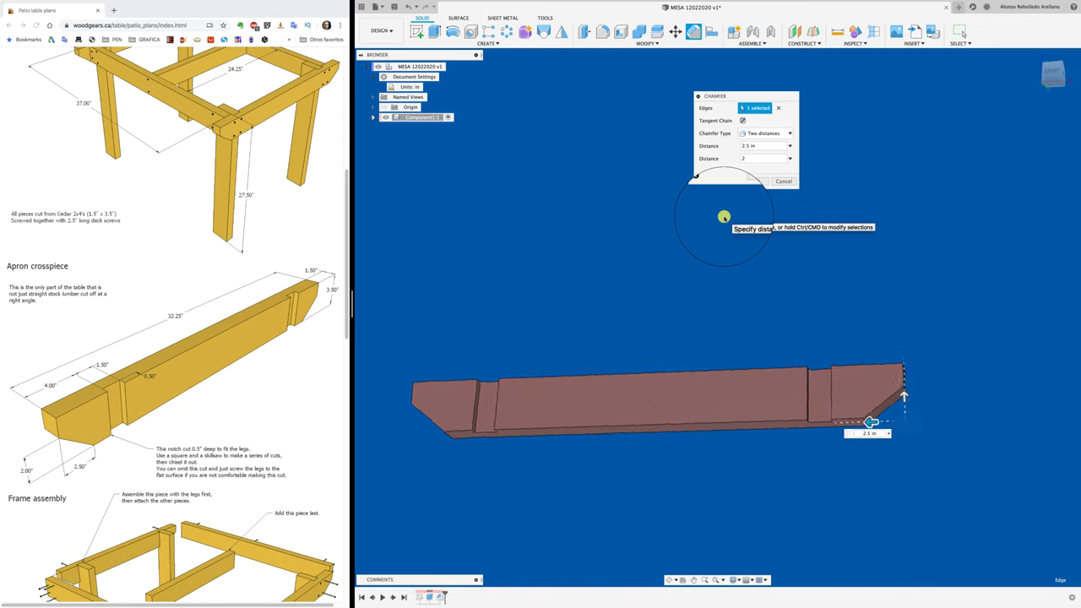
shift+scroll(724, 217, left, 3)
shift+scroll(724, 217, left, 2)
click(754, 181)
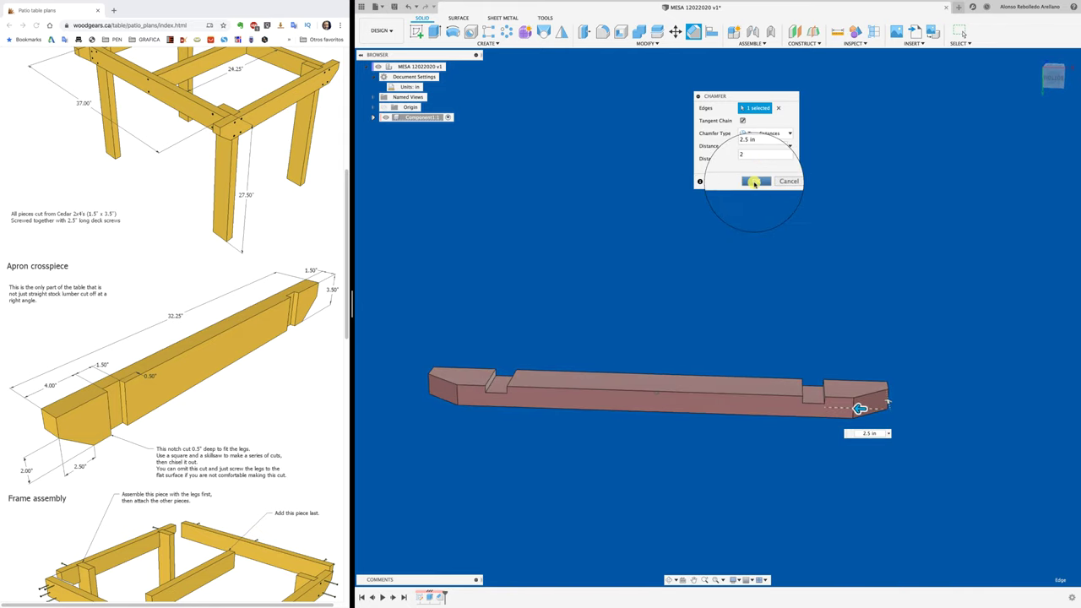
shift+scroll(745, 198, left, 3)
shift+scroll(745, 198, left, 3)
Finish renaming the apron component to LATERAL.
shift+scroll(745, 197, left, 2)
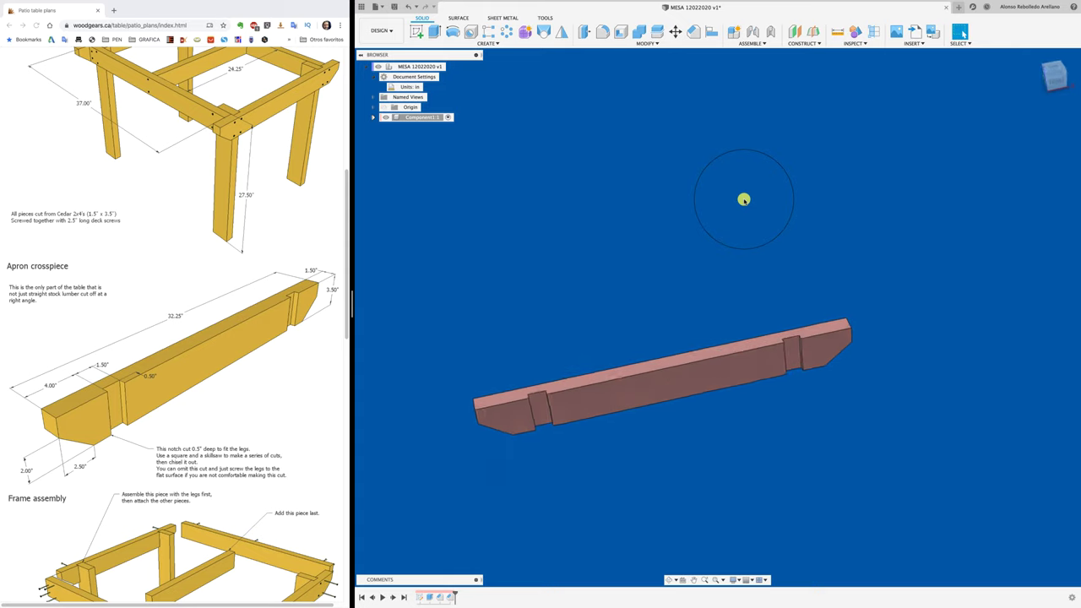
shift+scroll(743, 200, left, 2)
scroll(157, 340, up, 1)
shift+scroll(700, 331, left, 3)
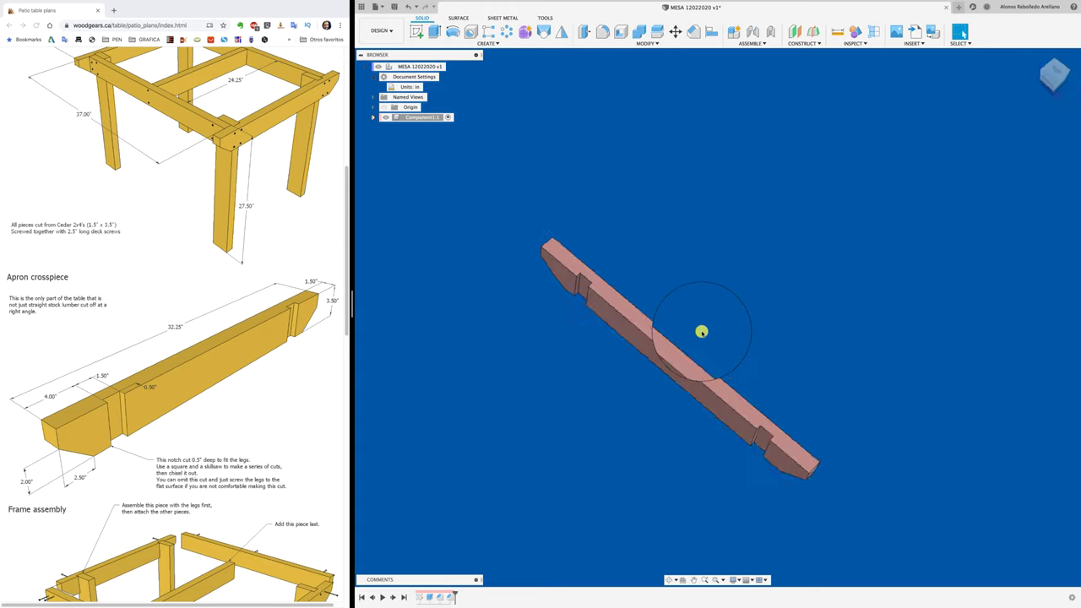
shift+scroll(522, 163, left, 3)
click(433, 118)
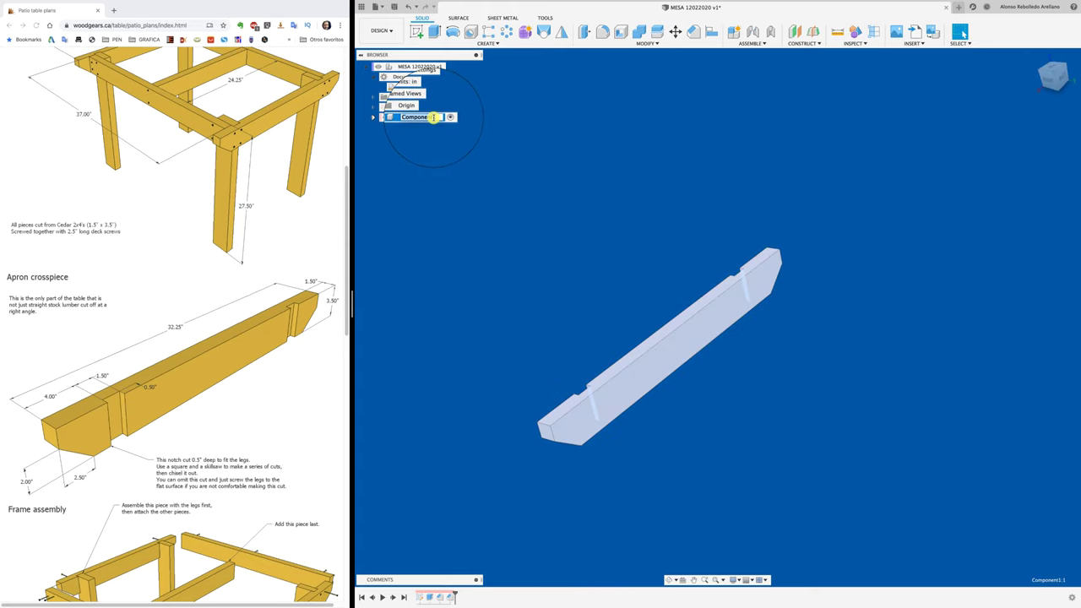
text(LATERAL)
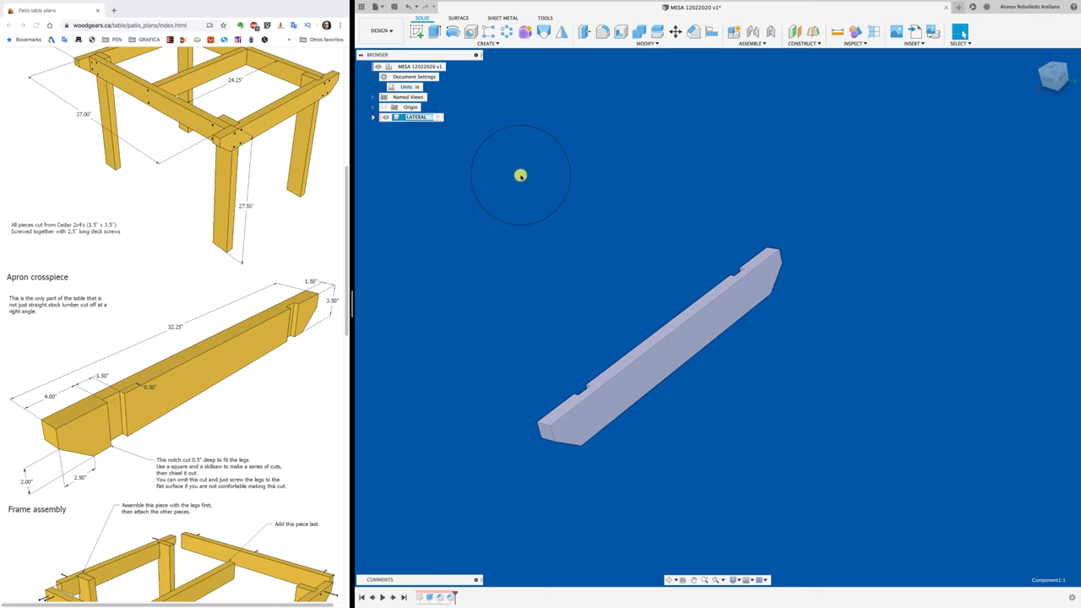
click(513, 176)
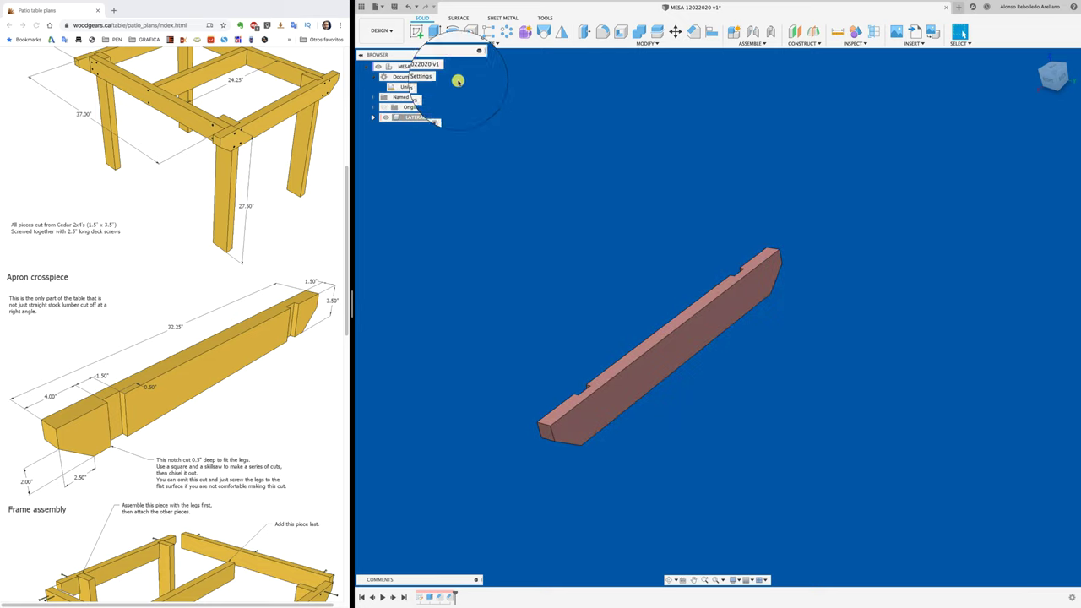
Save the design as version MESA 12022020 v2, then check the Data Panel.
click(395, 8)
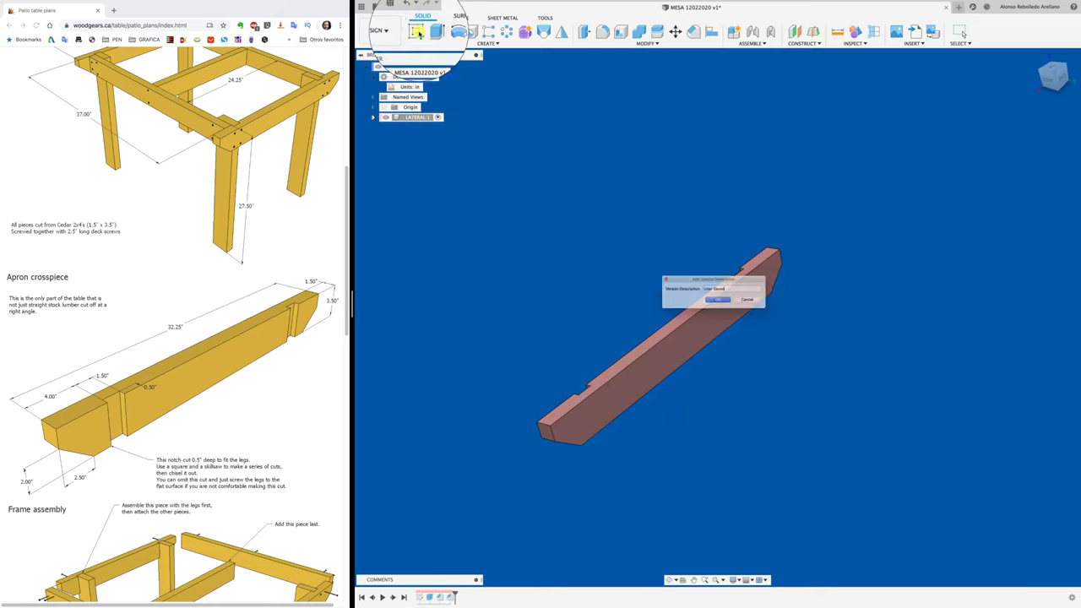
click(717, 304)
click(360, 7)
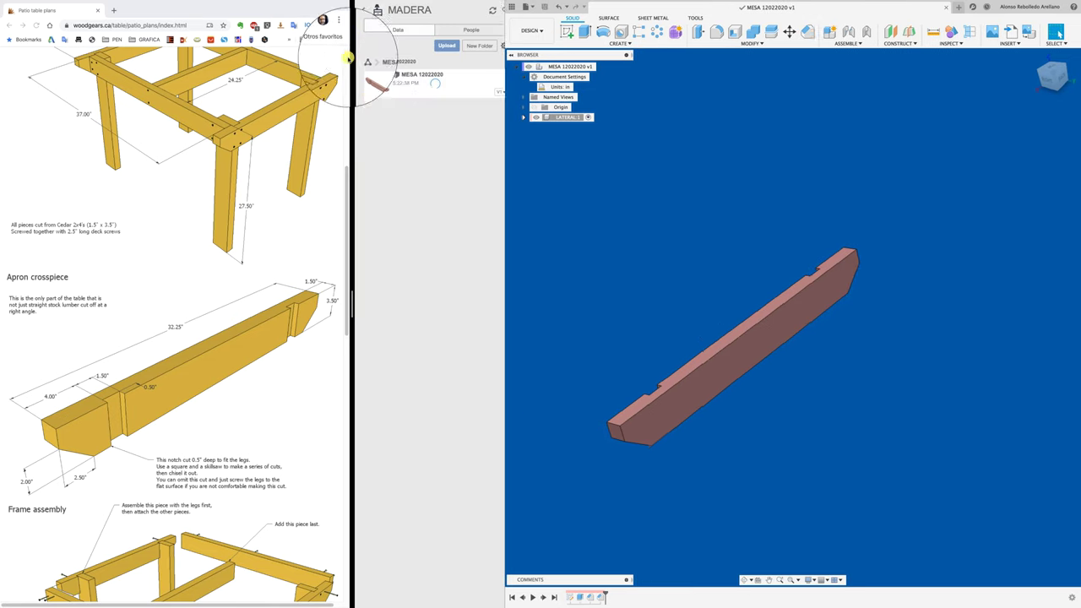
click(518, 7)
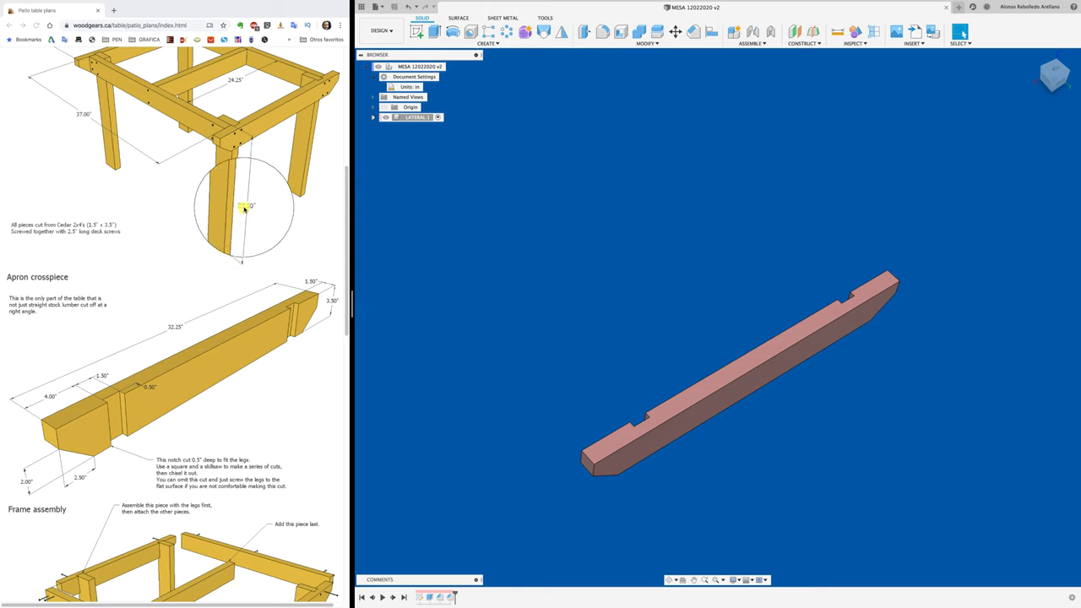
Add a new component named PATA under the root design.
right_click(426, 67)
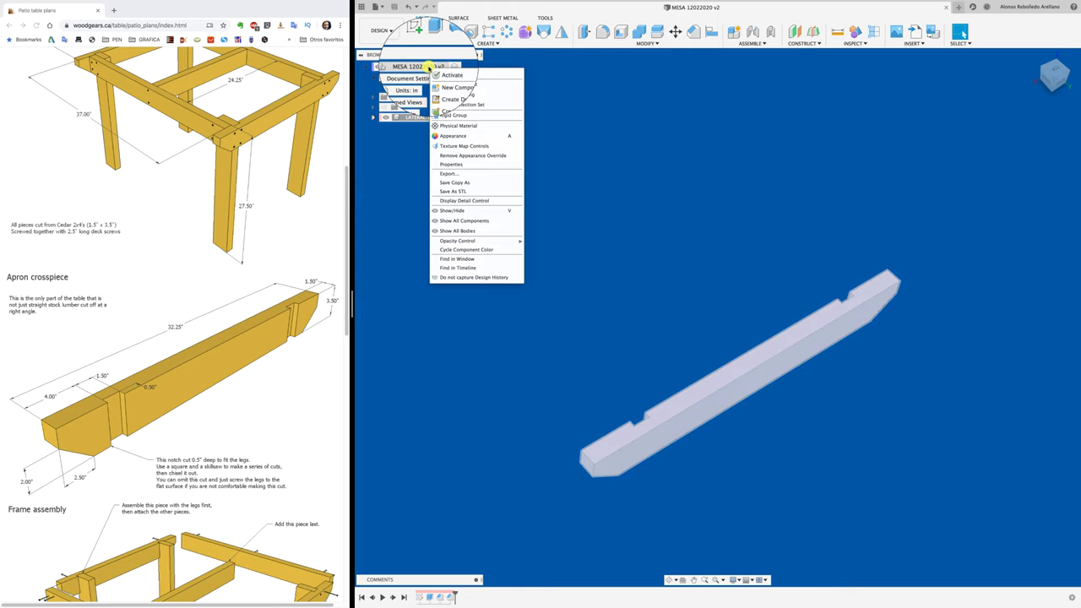
click(450, 84)
text(PATA)
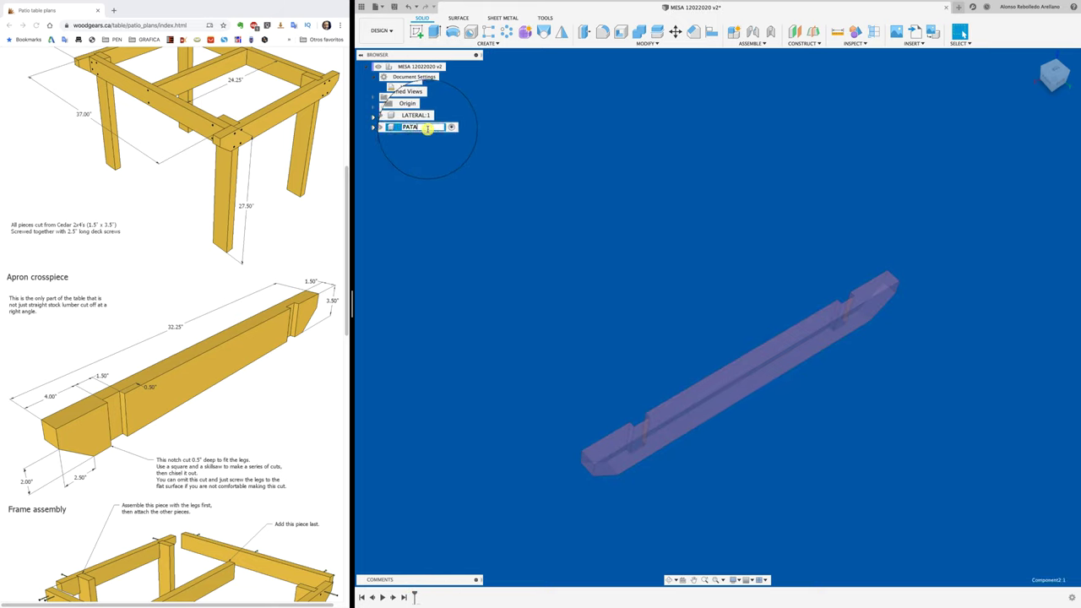
key(Return)
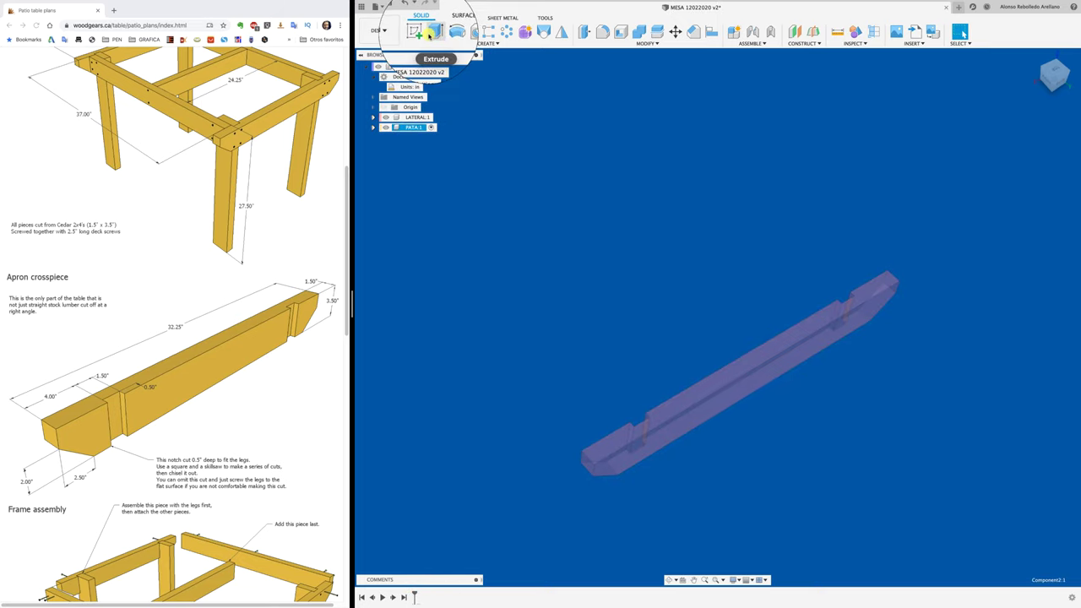
Sketch a rectangle on the apron face for the leg cross-section.
click(417, 31)
click(666, 401)
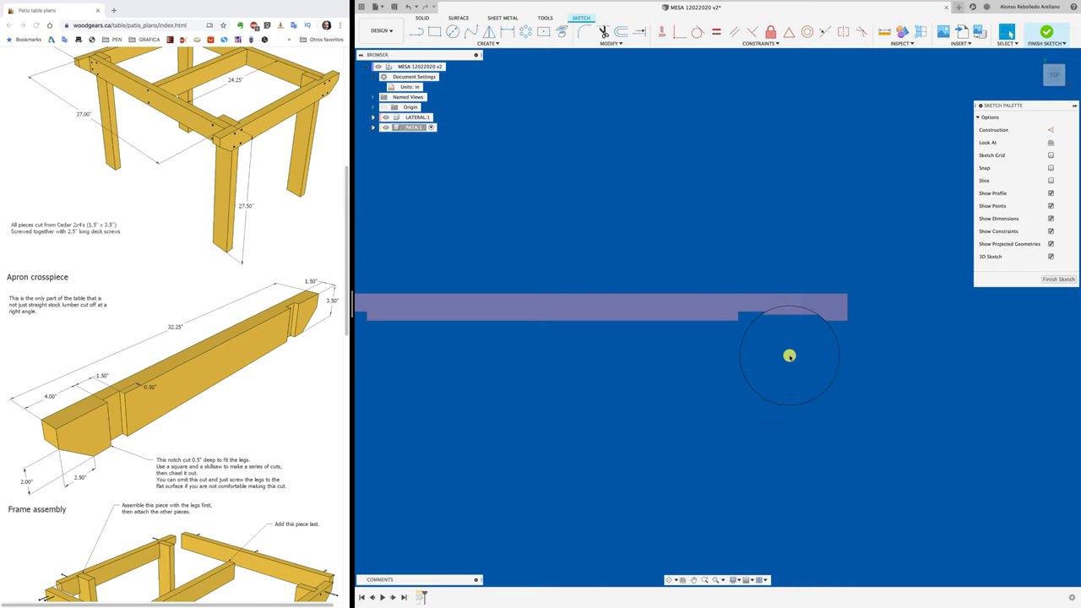
click(434, 31)
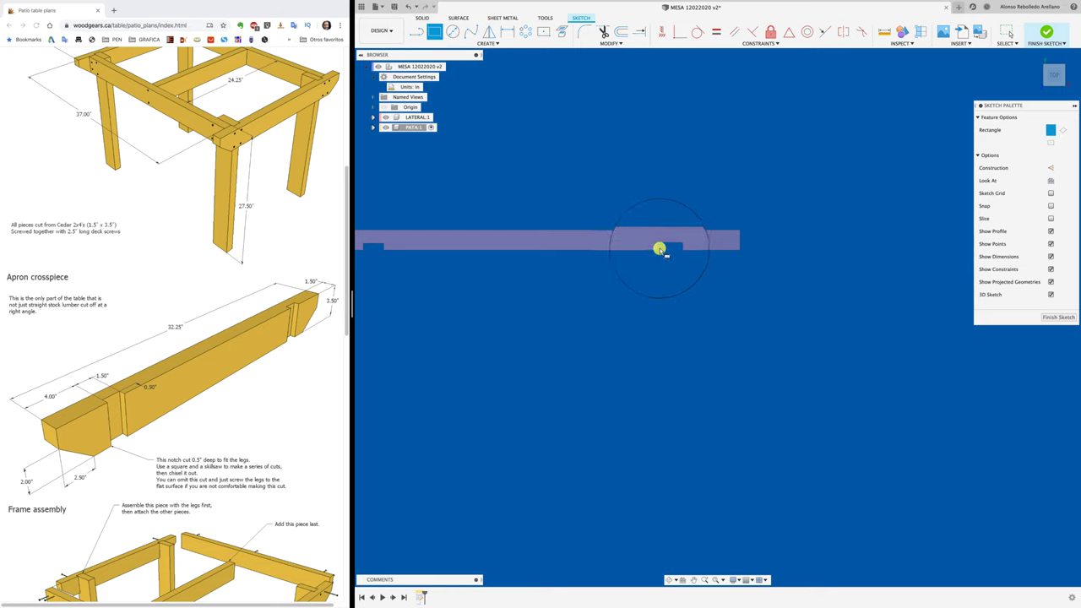
click(661, 244)
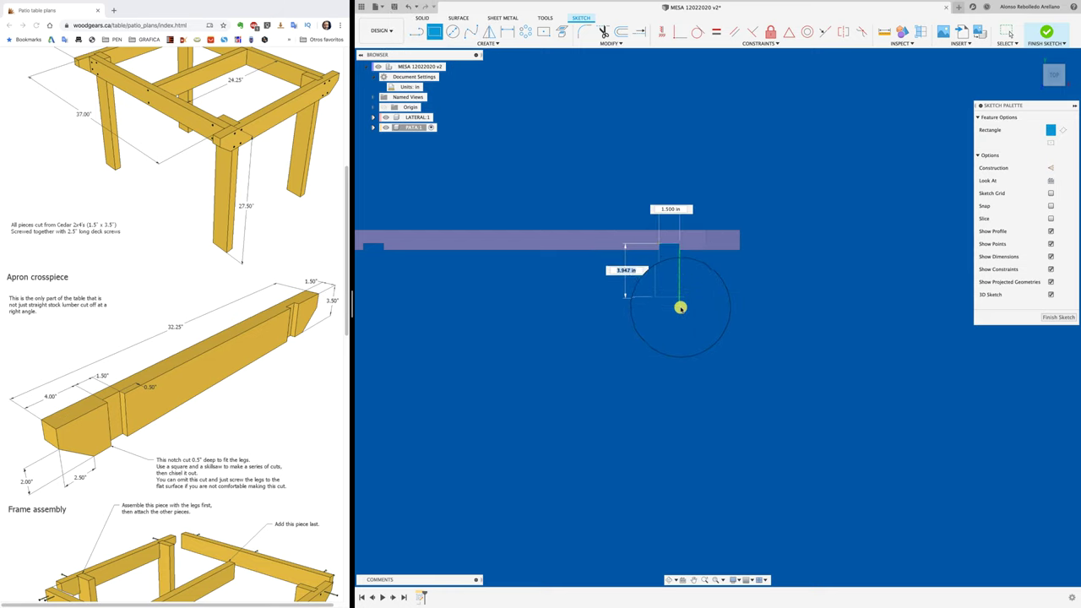
click(679, 335)
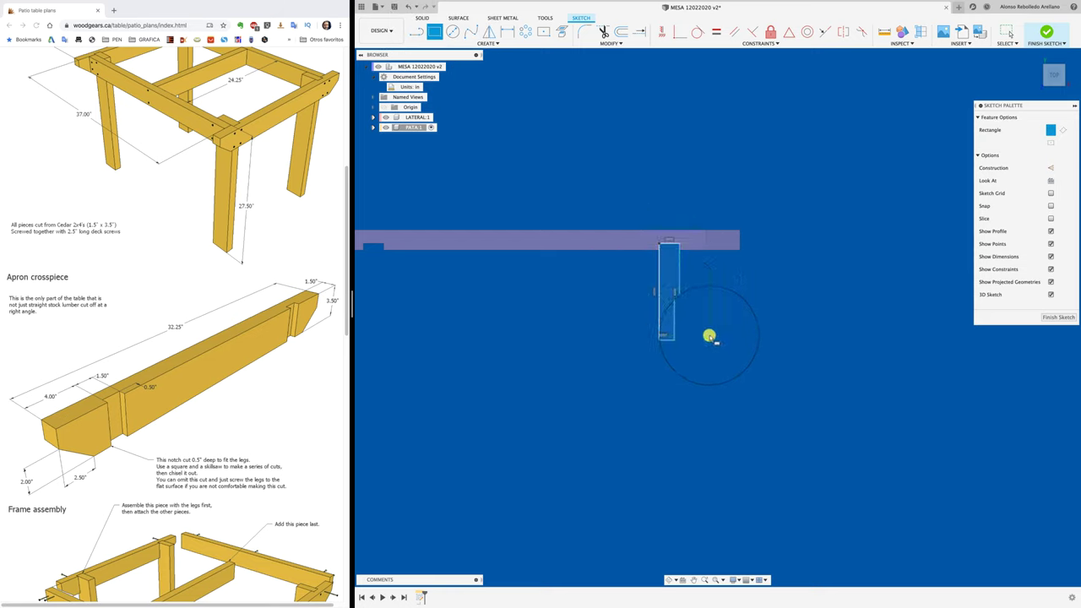
key(Escape)
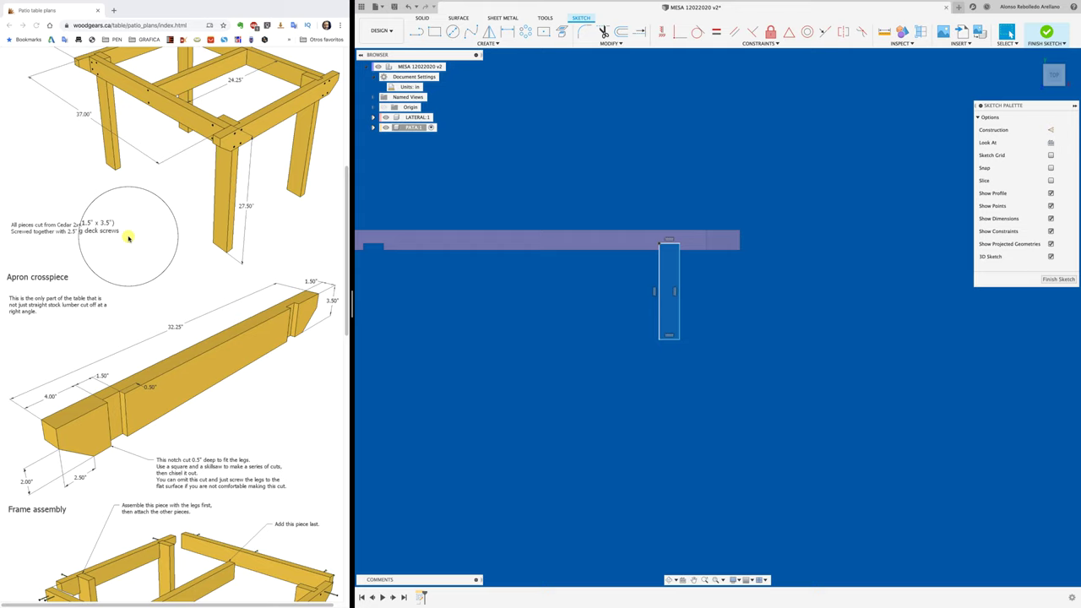
Dimension the leg rectangle edge to 1.50 in.
key(r)
click(679, 338)
text(3.5)
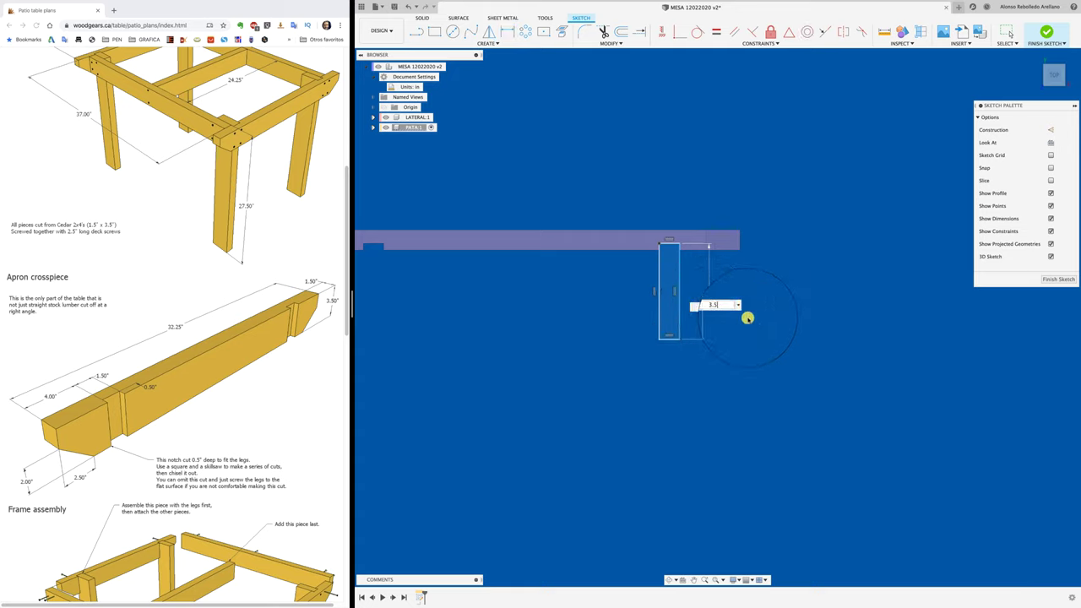
text(1.5)
key(Return)
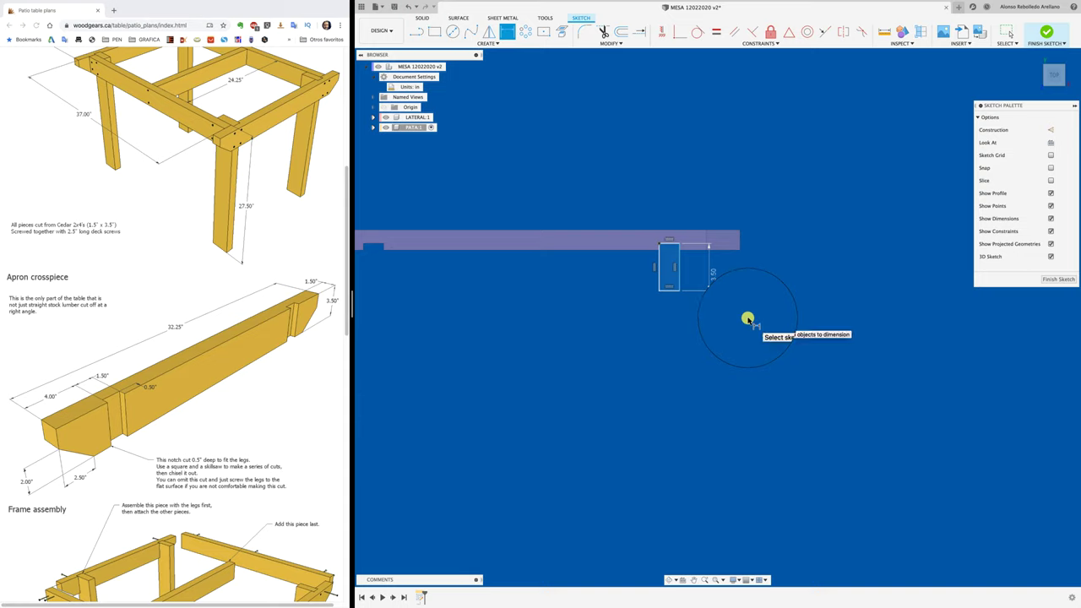
mouse_move(717, 336)
shift+middle_down()
mouse_move(716, 284)
mouse_move(642, 326)
mouse_move(702, 270)
shift+middle_up()
Extrude the PATA rectangle 27.5 in downward into a solid leg.
key(e)
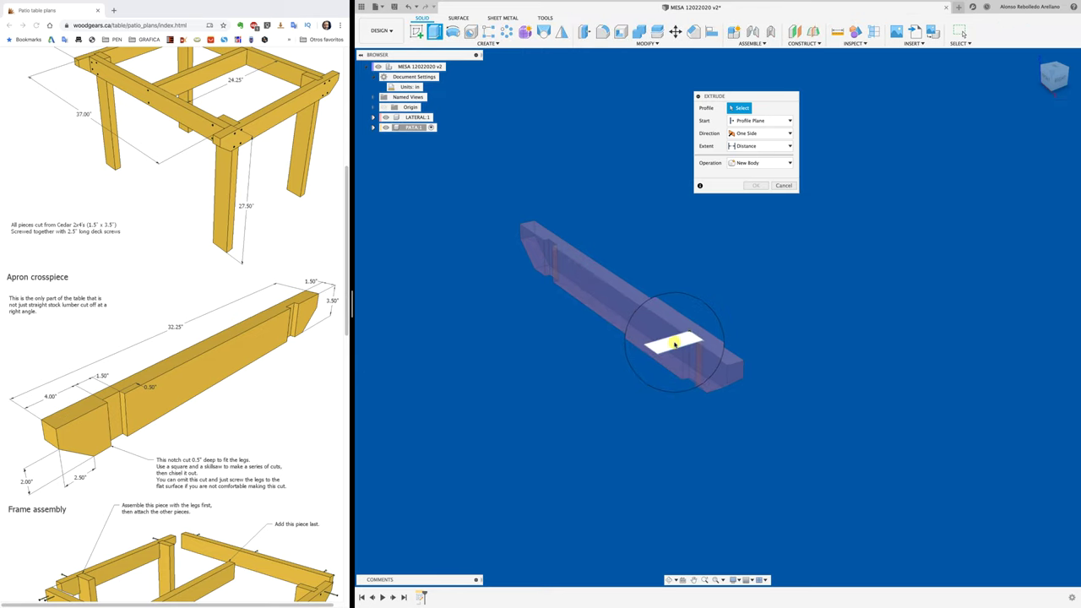
drag(674, 331, 675, 528)
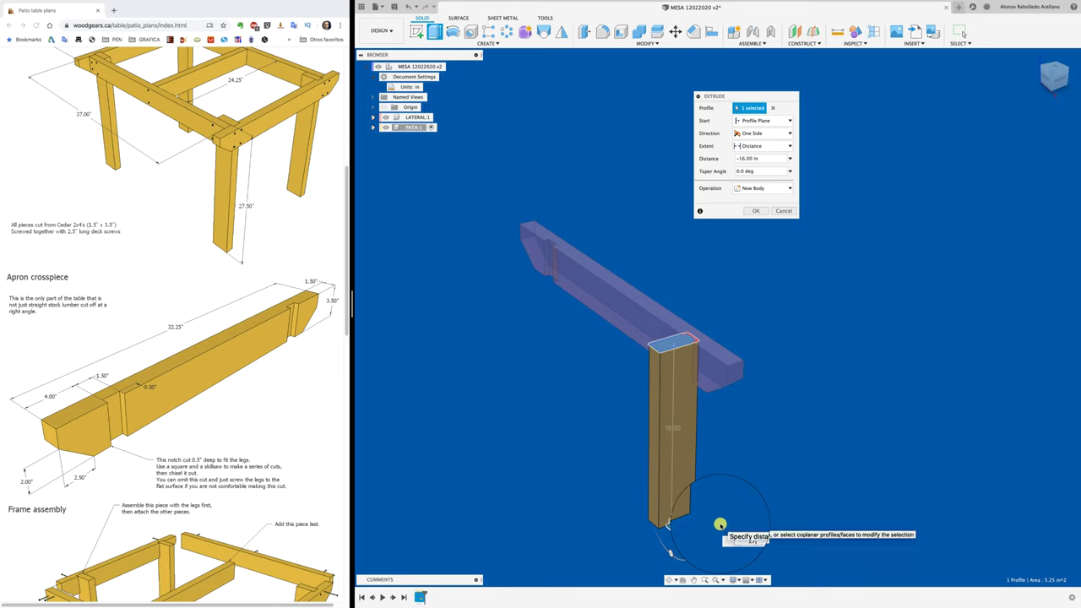
text(27.5)
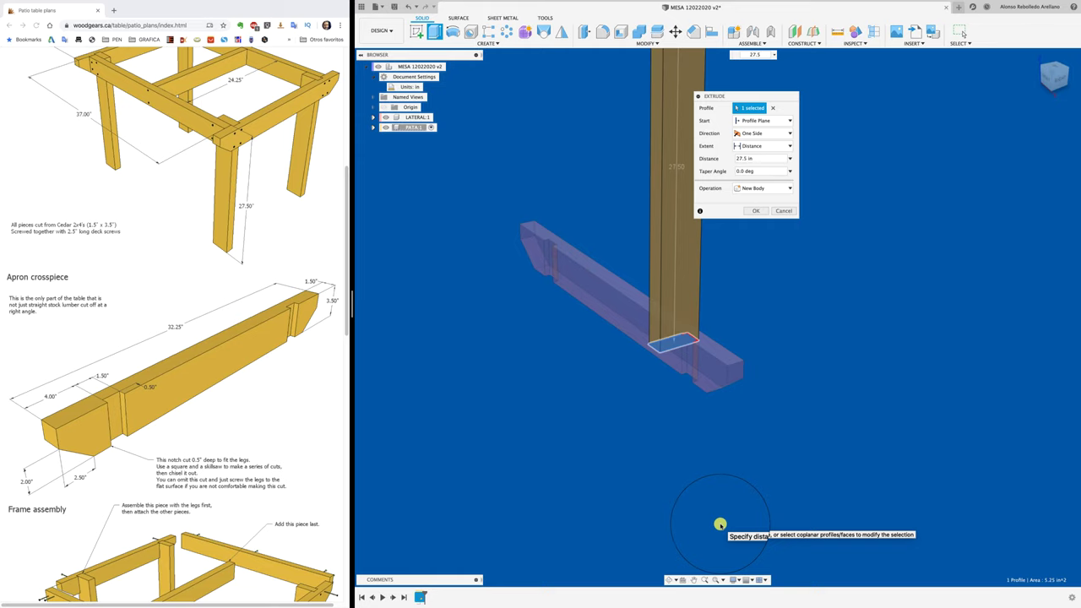
click(738, 158)
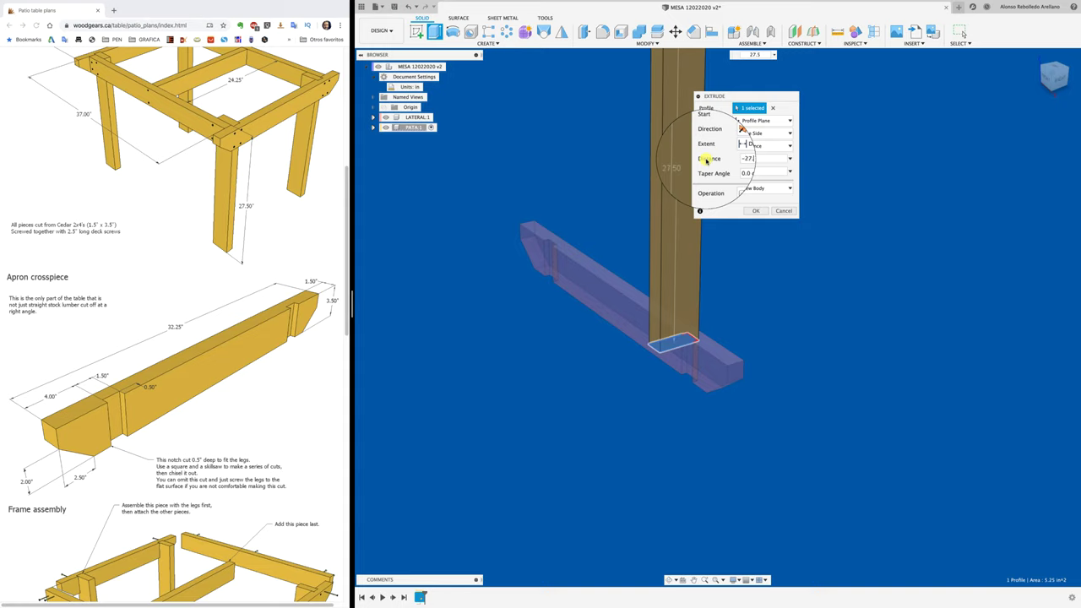
key(Return)
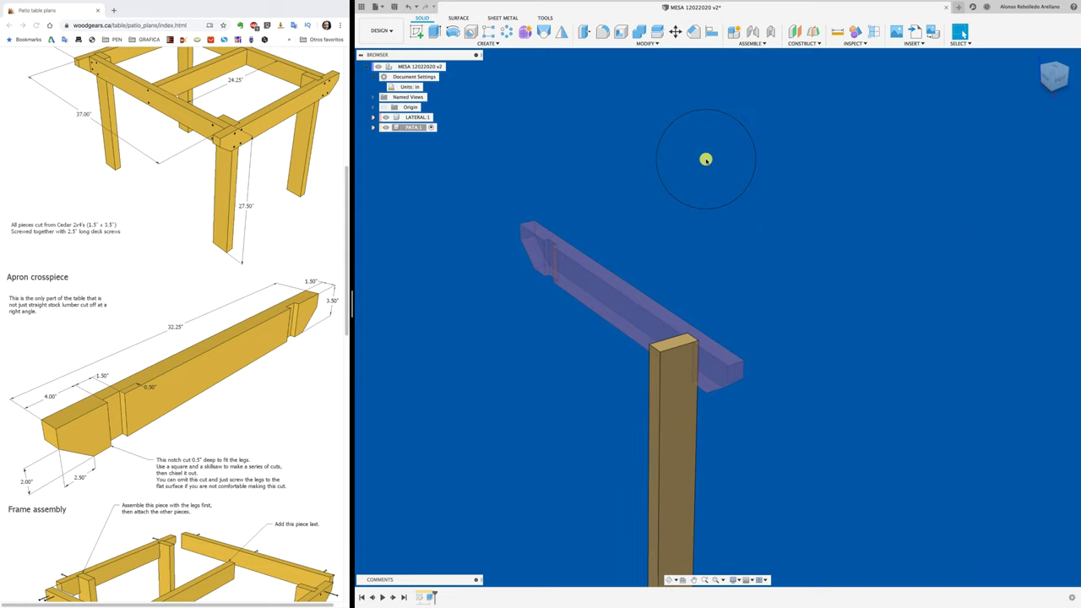
scroll(682, 233, down, 2)
middle_drag(742, 237, 650, 187)
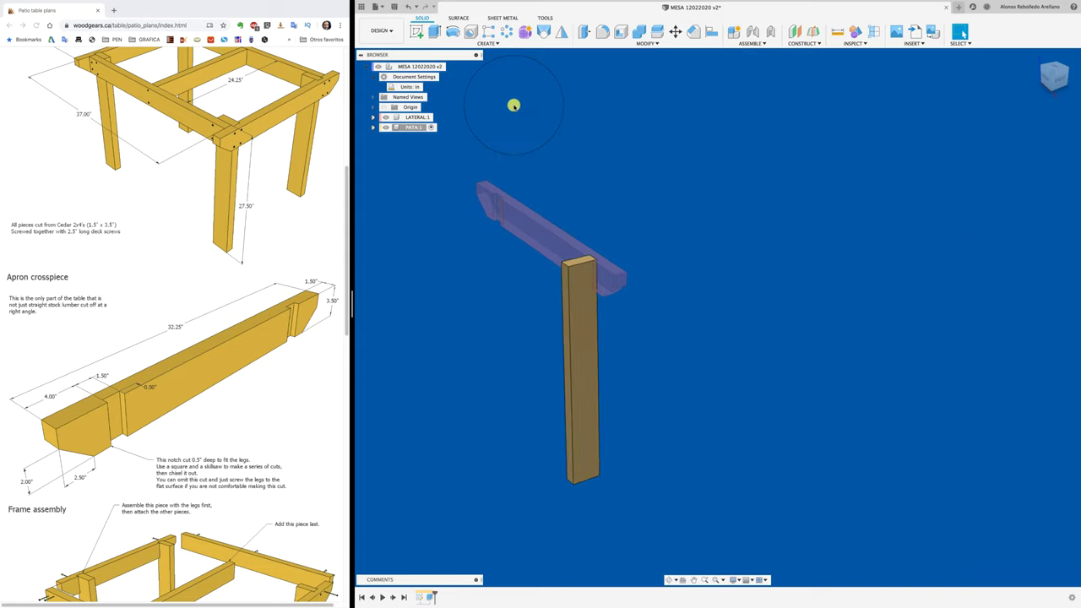
Activate the root assembly and check the apron's position against the leg.
click(451, 68)
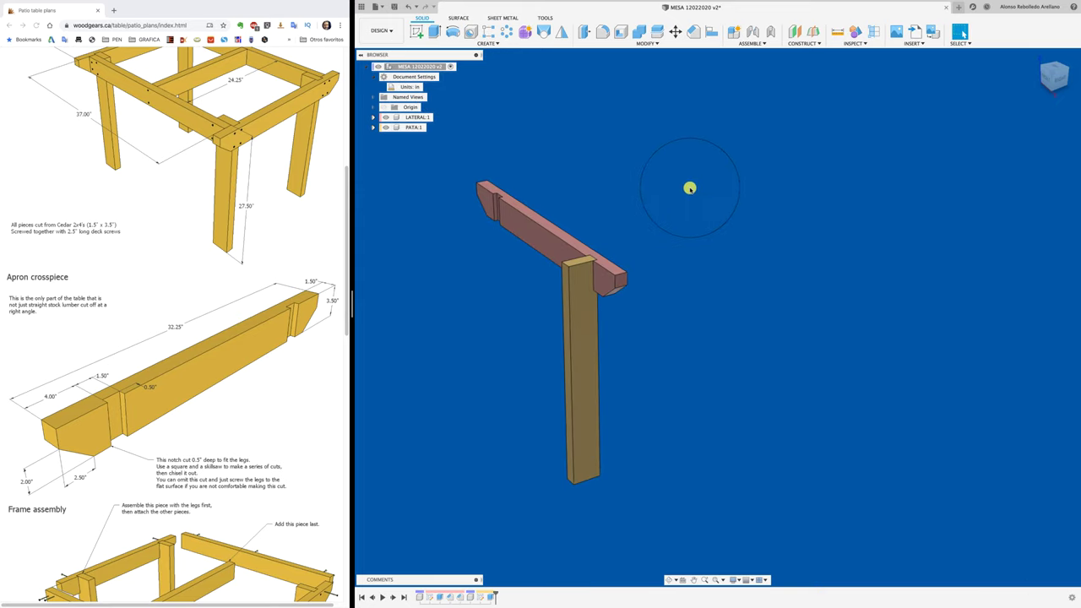
mouse_move(690, 187)
shift+middle_down()
mouse_move(586, 344)
mouse_move(523, 357)
mouse_move(565, 256)
shift+middle_up()
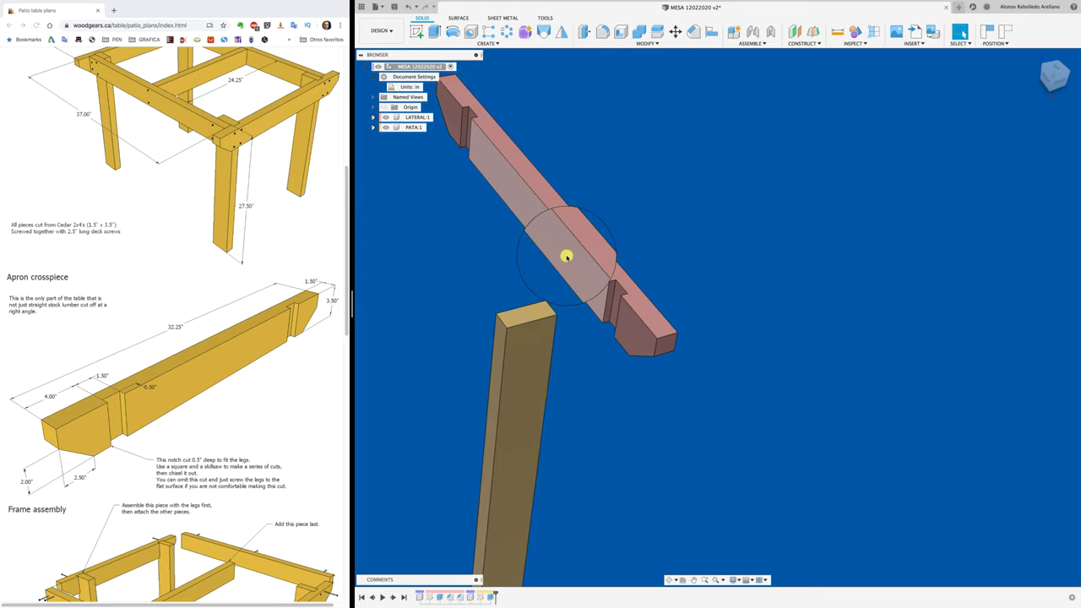
drag(566, 256, 739, 190)
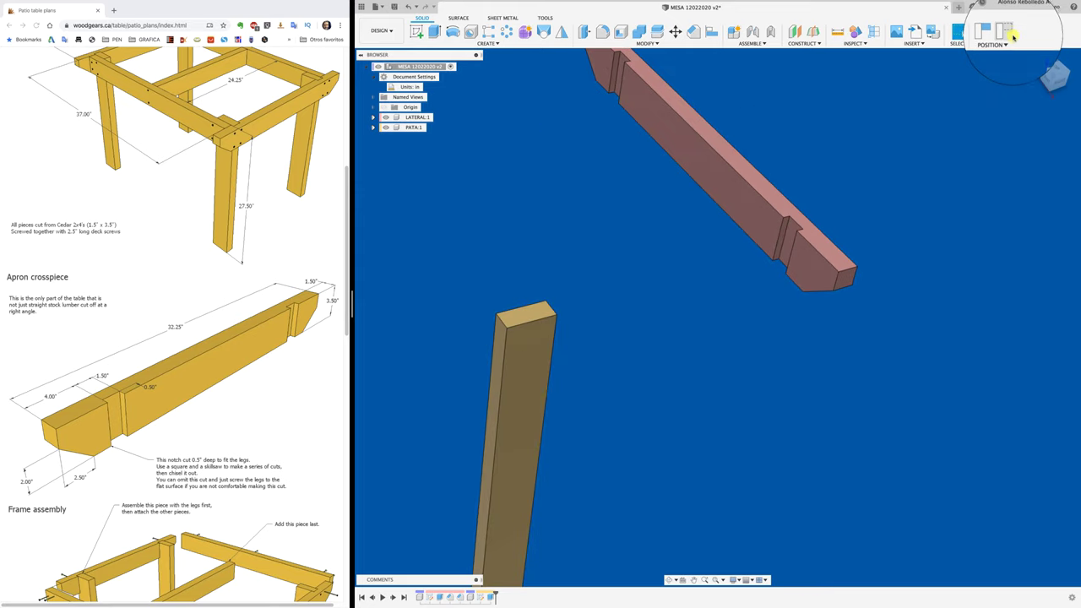
click(1009, 32)
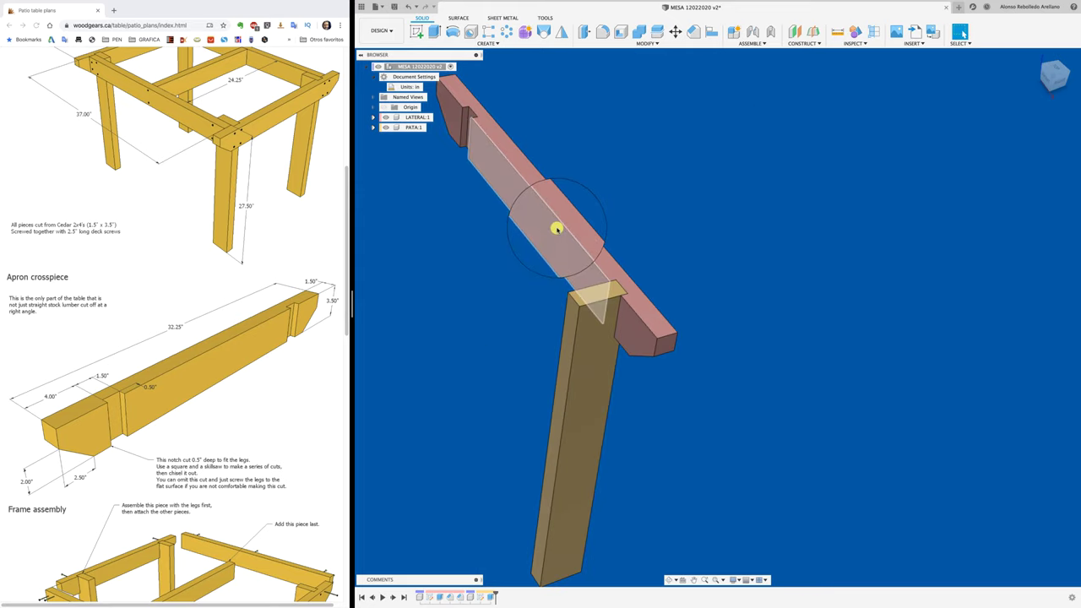
click(418, 117)
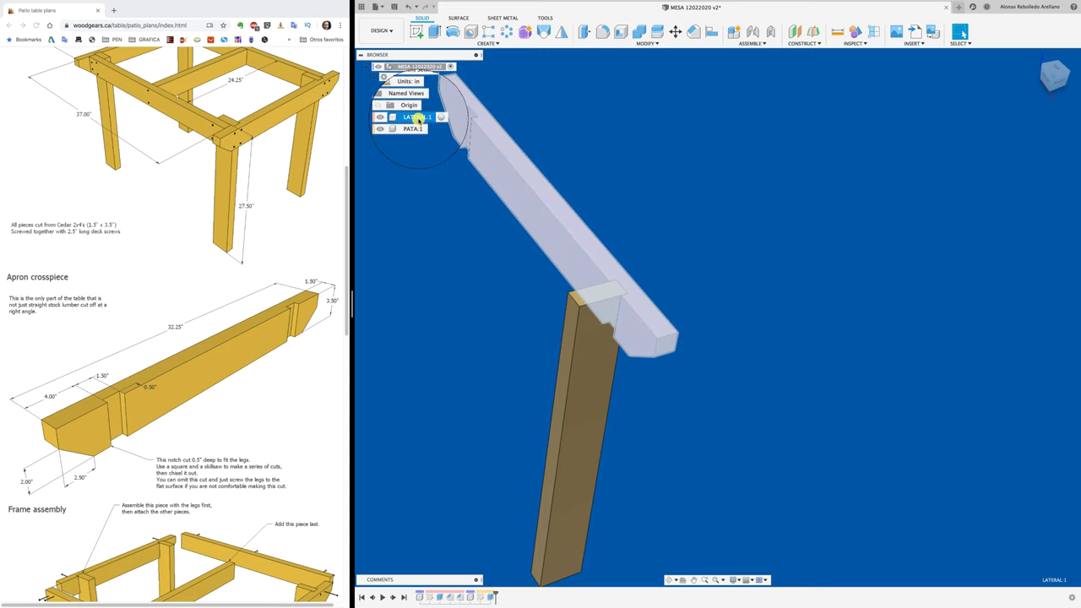
right_click(417, 118)
click(449, 140)
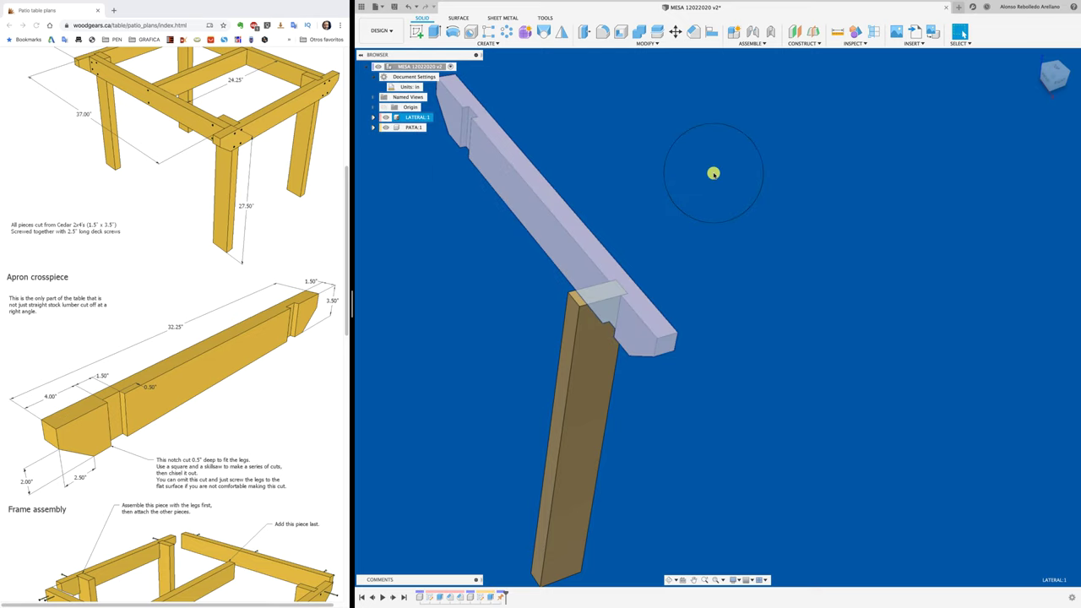
click(714, 173)
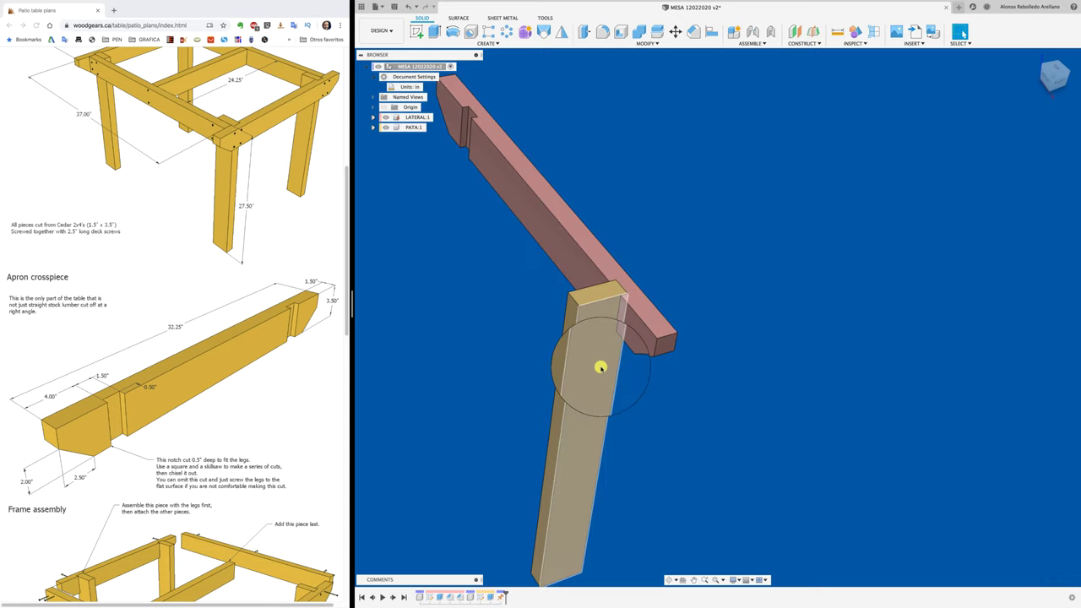
Create a rigid as-built joint between the PATA leg and LATERAL apron.
click(770, 31)
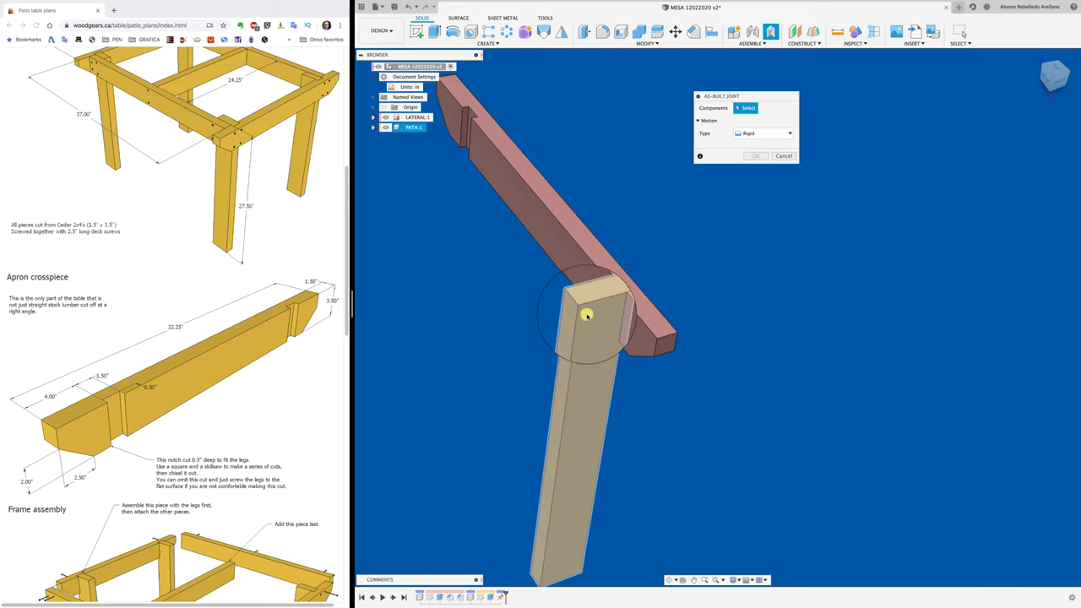
click(615, 294)
click(671, 317)
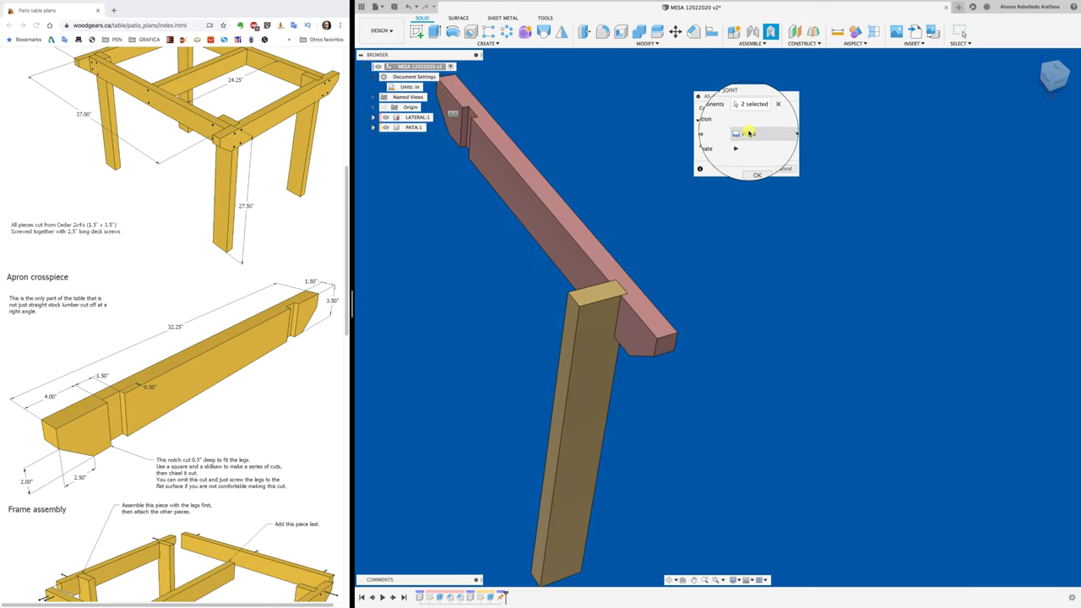
click(755, 174)
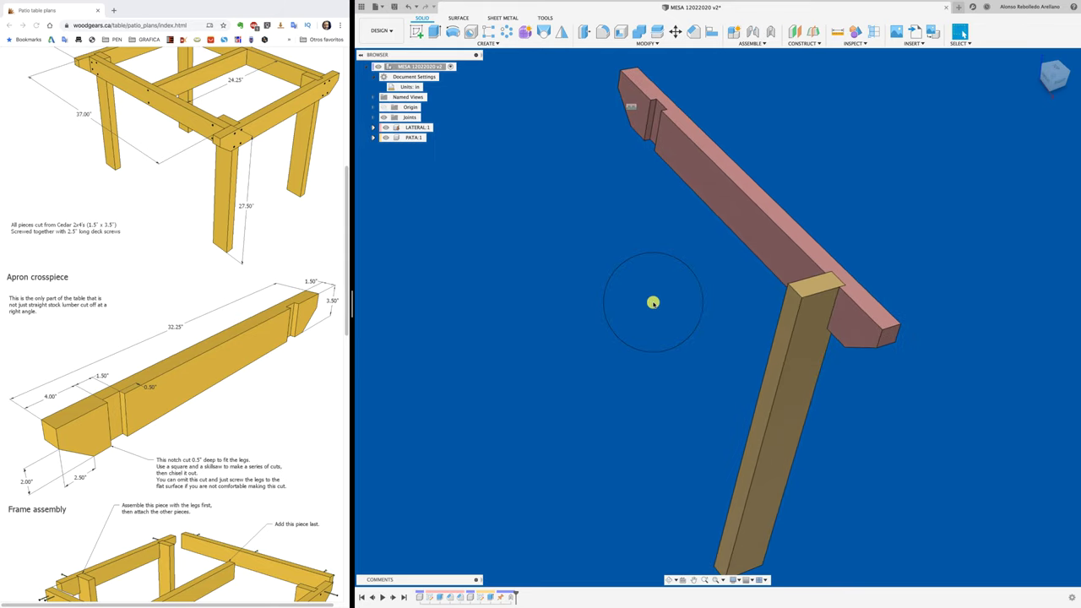
scroll(631, 298, down, 2)
mouse_move(619, 304)
shift+middle_down()
mouse_move(628, 312)
mouse_move(397, 280)
shift+middle_up()
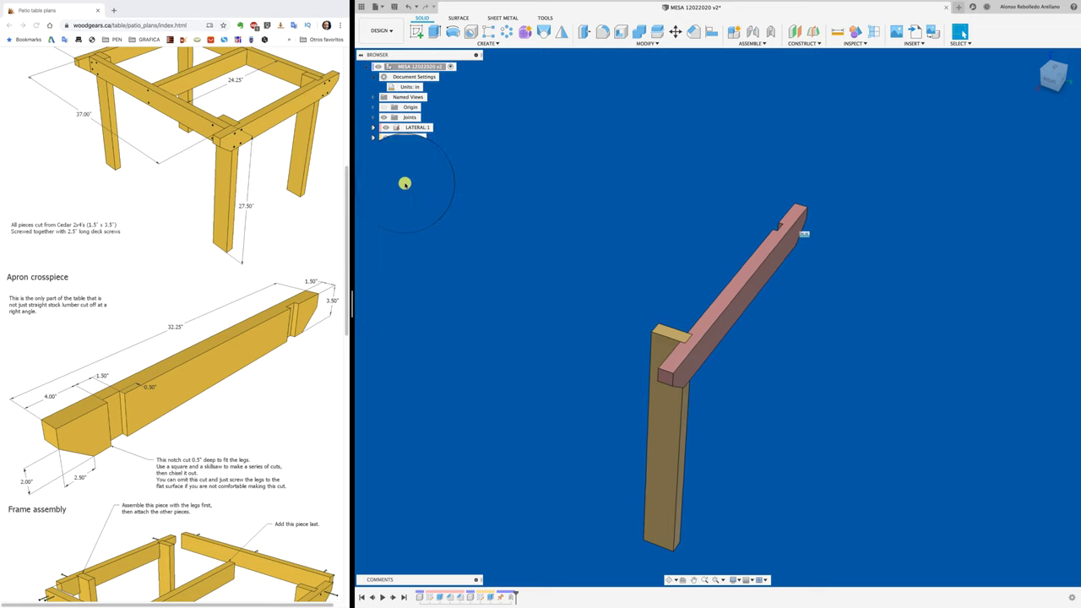
Create a new component under the root and name it FRONTAL.
right_click(434, 65)
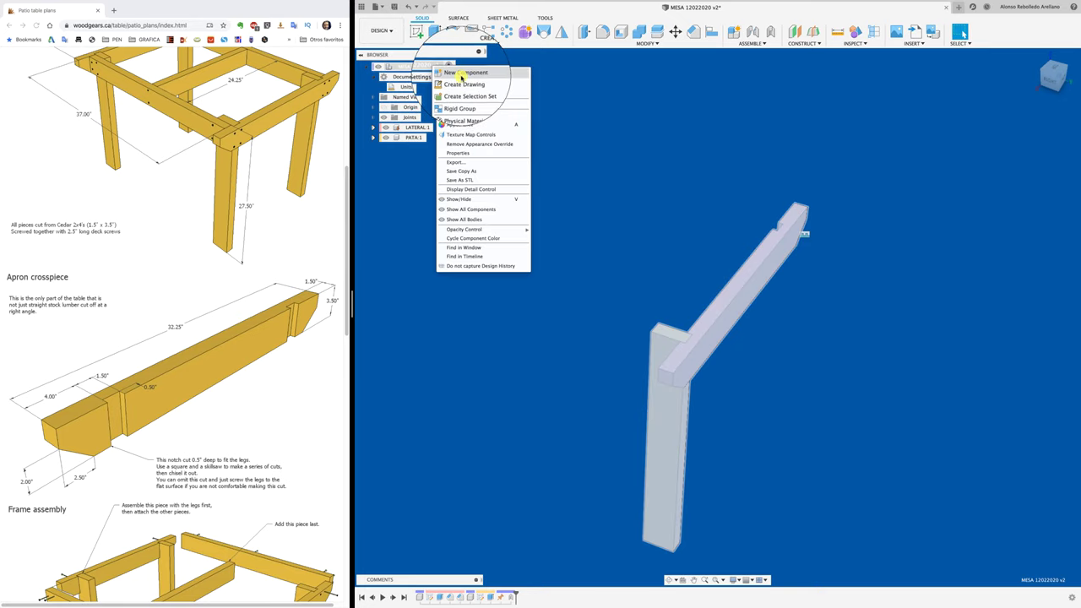
click(461, 74)
text(FRON)
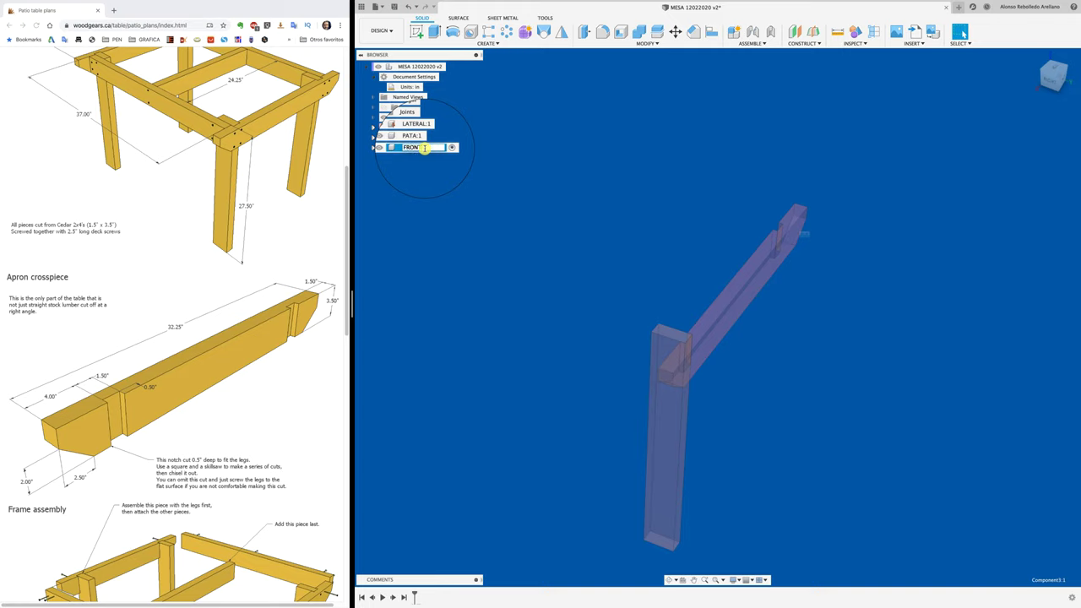
text(TAL:1)
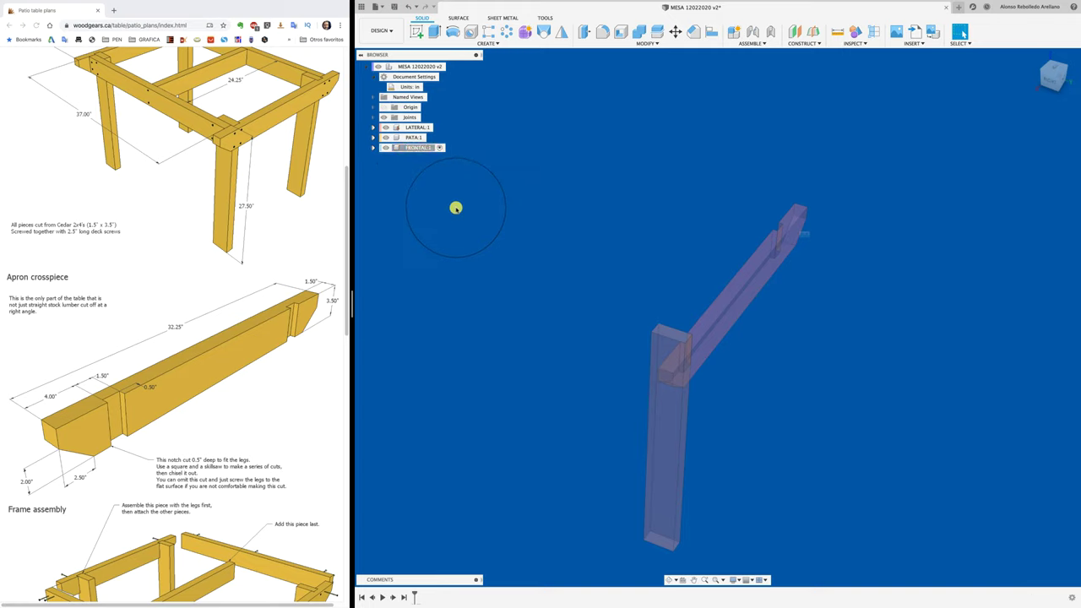
click(417, 32)
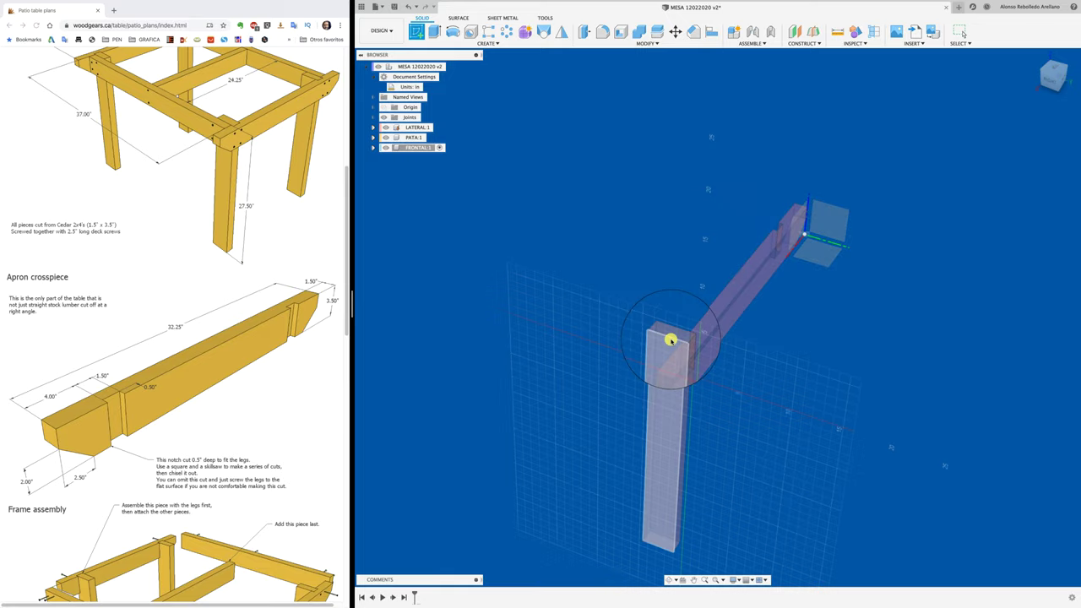
On the leg's top face, project the leg edge and draw a long rectangle from its corner.
click(671, 336)
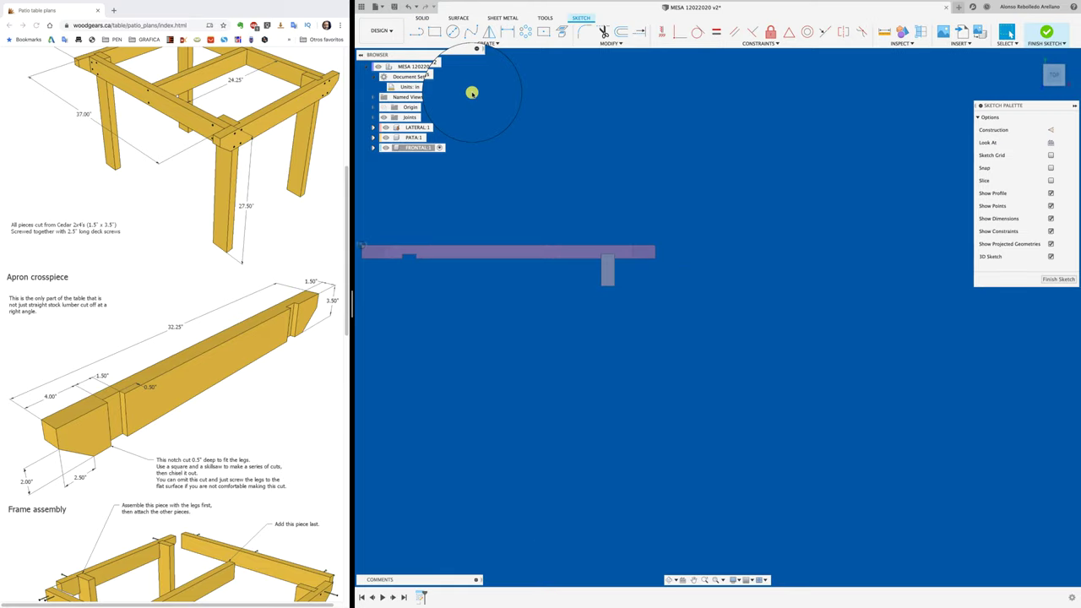
click(437, 32)
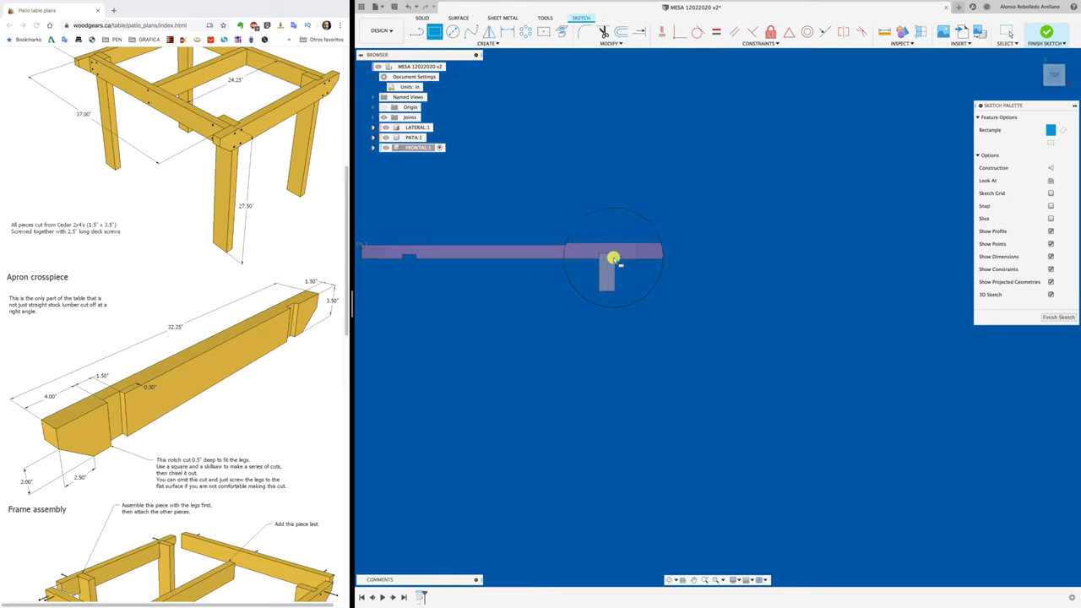
scroll(618, 261, up, 1)
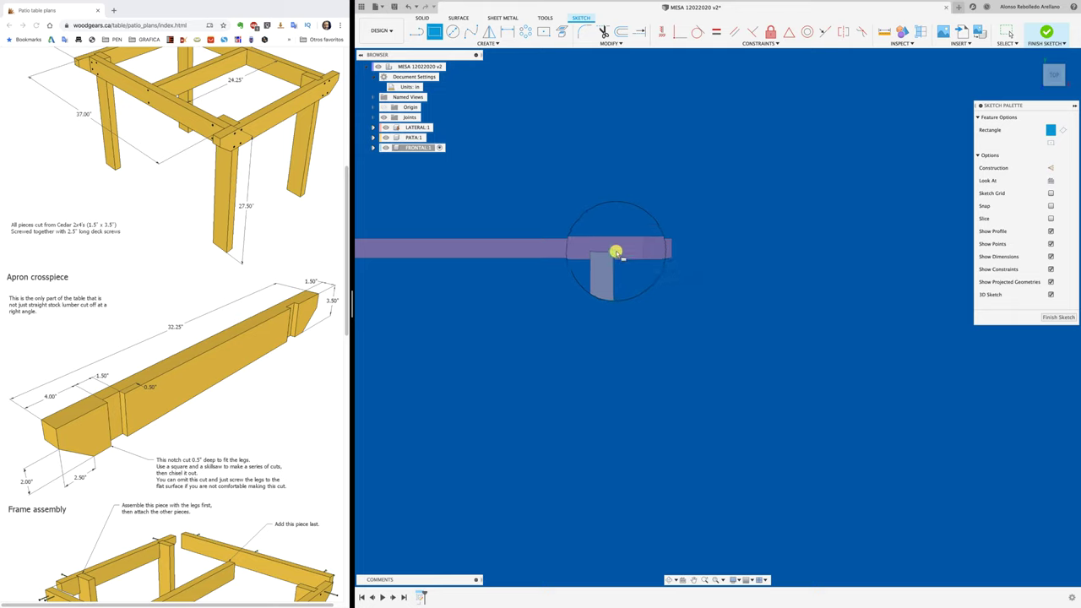
scroll(617, 271, up, 1)
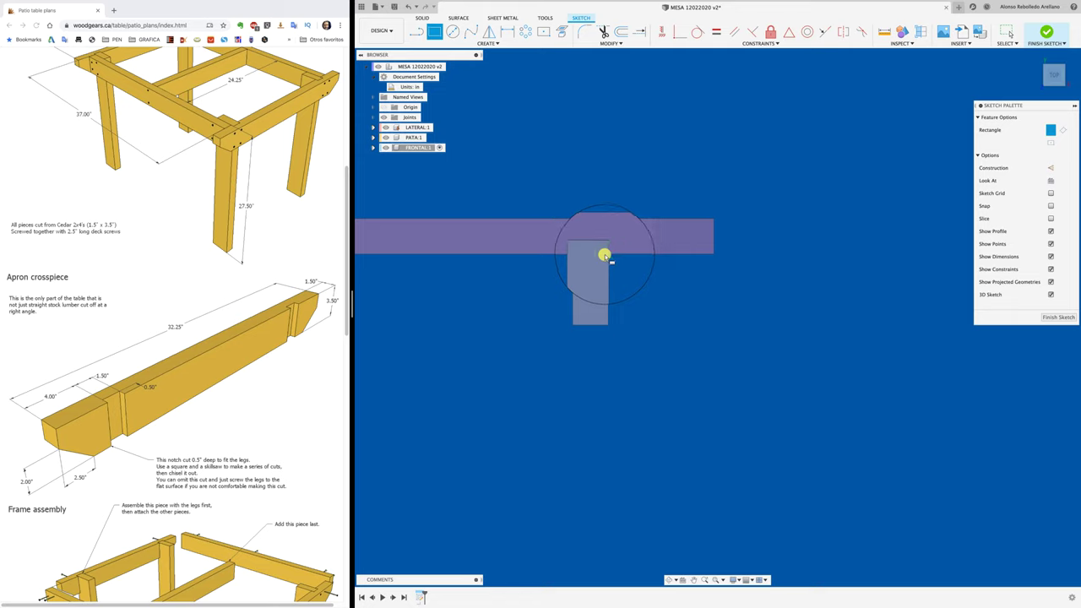
click(561, 31)
click(626, 254)
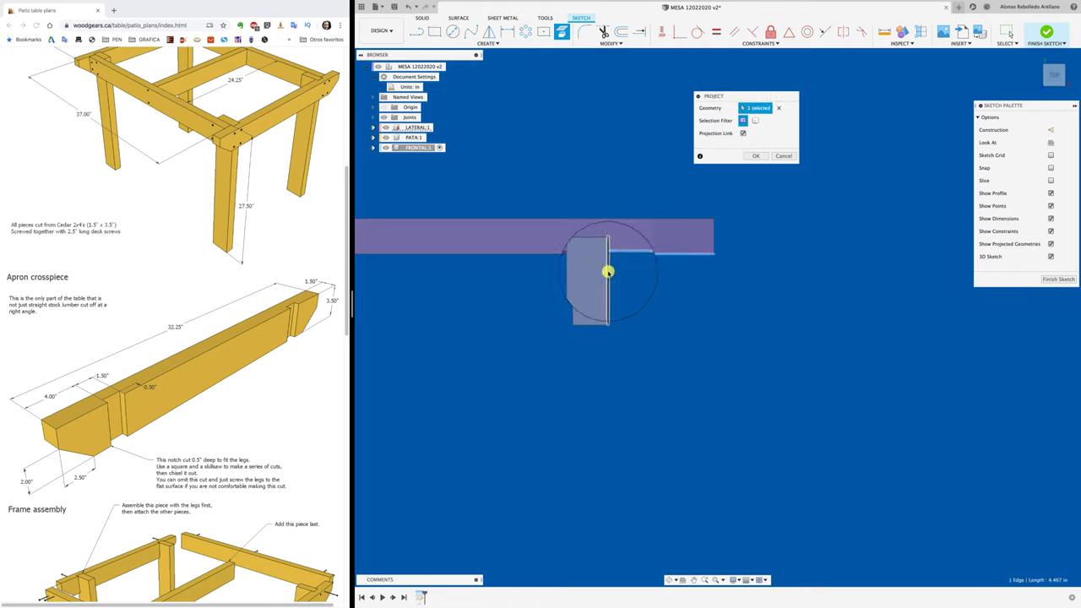
click(756, 156)
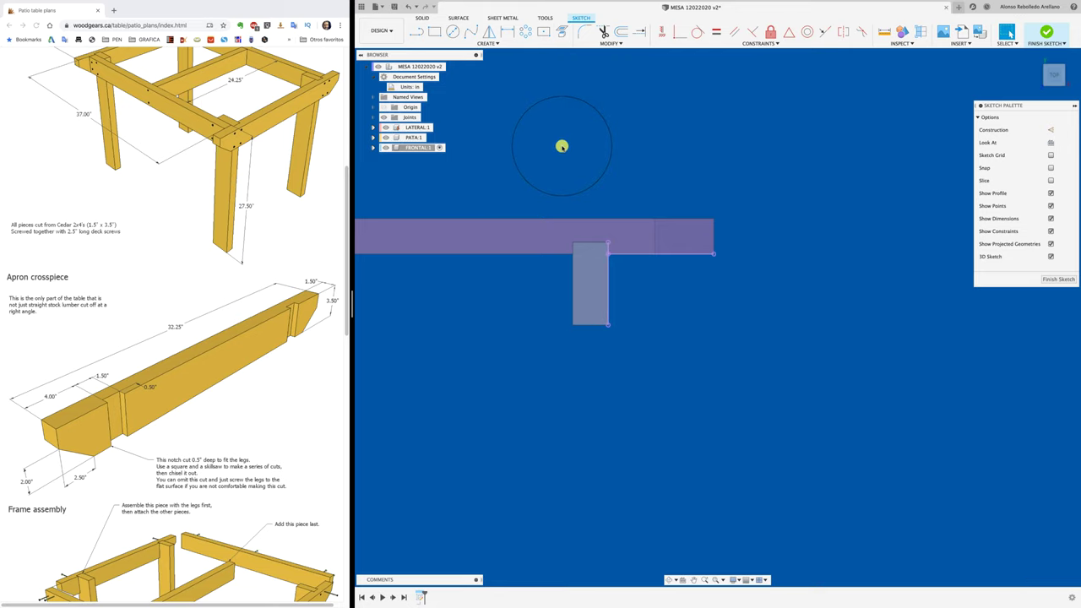
click(434, 32)
click(608, 254)
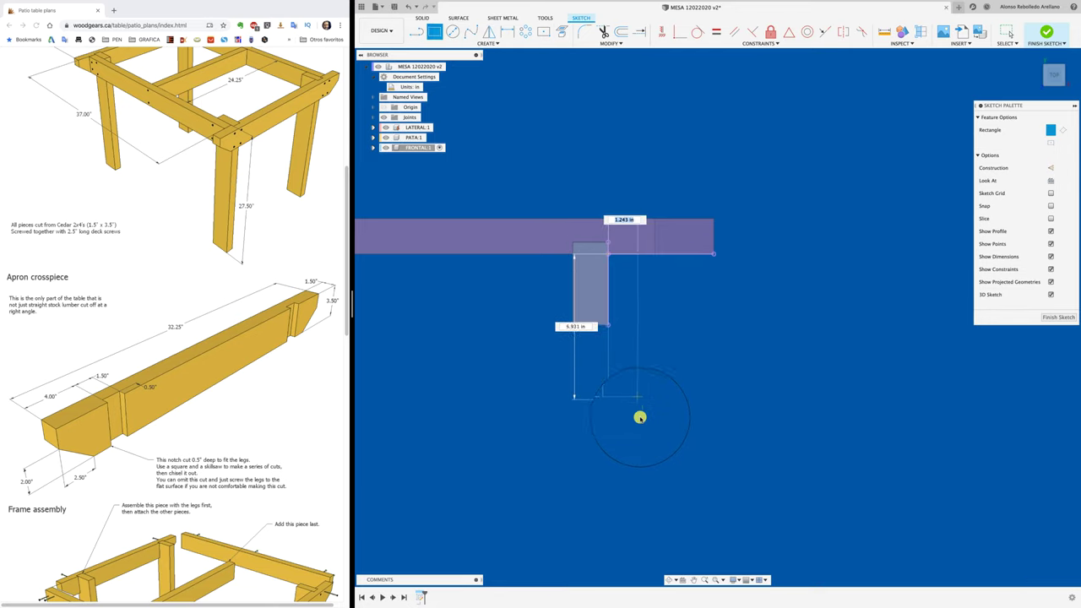
click(641, 510)
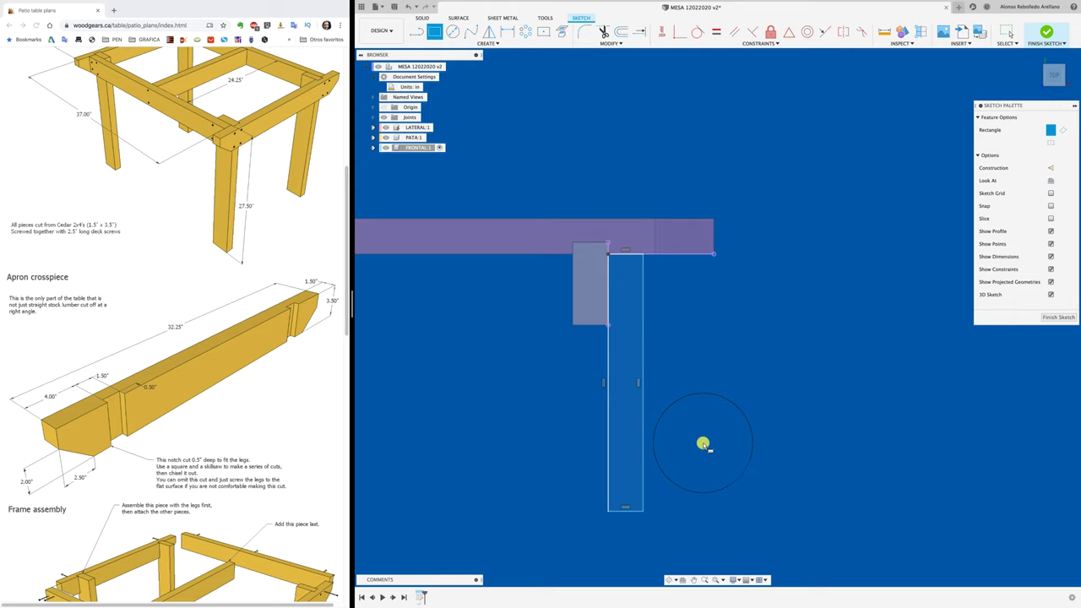
Dimension the crosspiece rectangle to 1.5 in wide and 37 in long.
key(d)
click(609, 453)
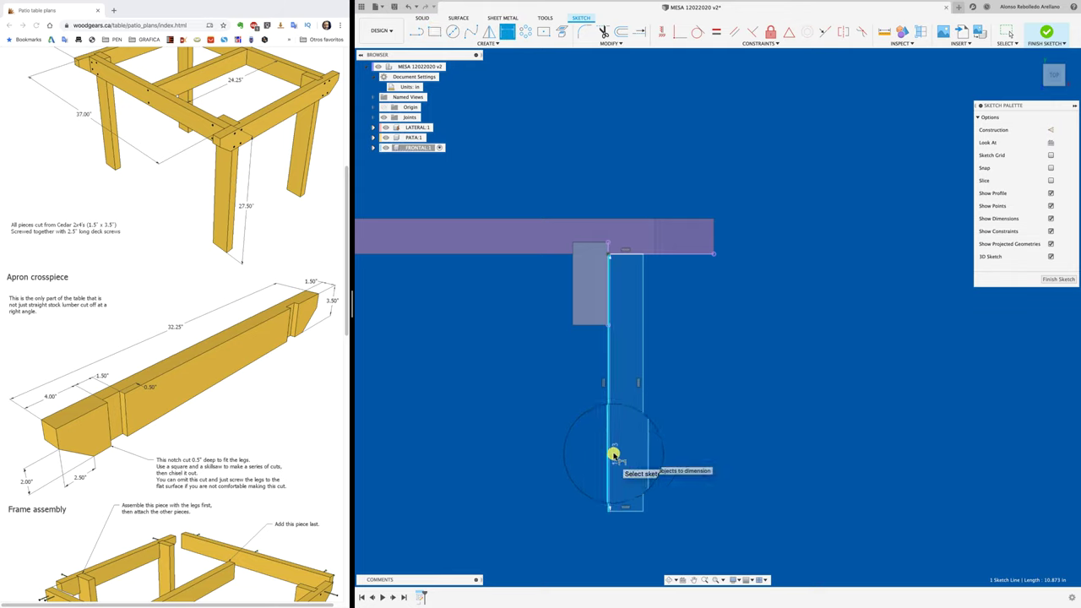
click(641, 456)
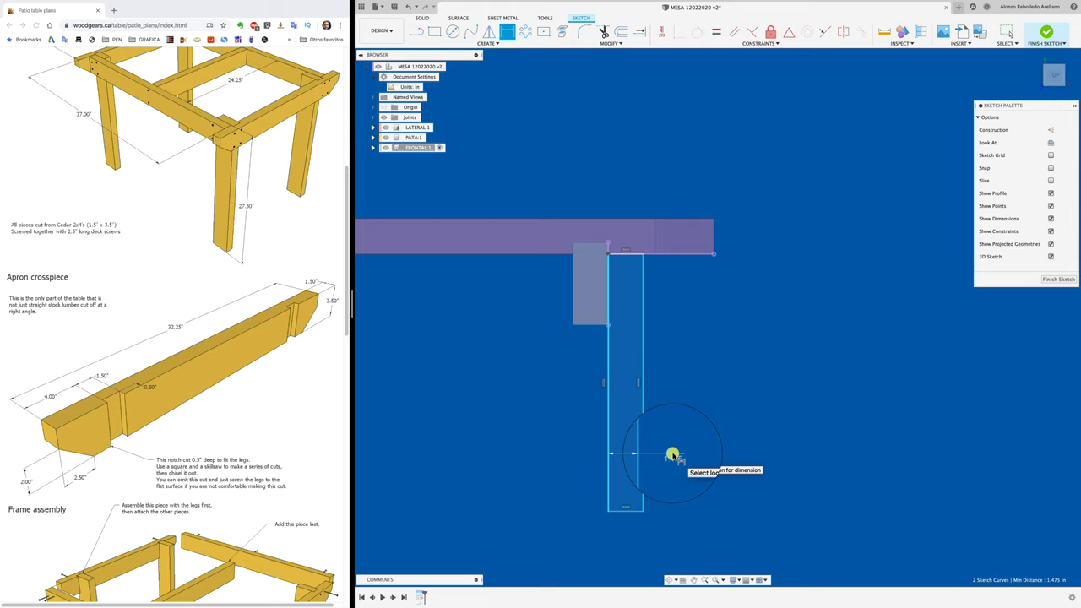
click(671, 455)
text(1.5)
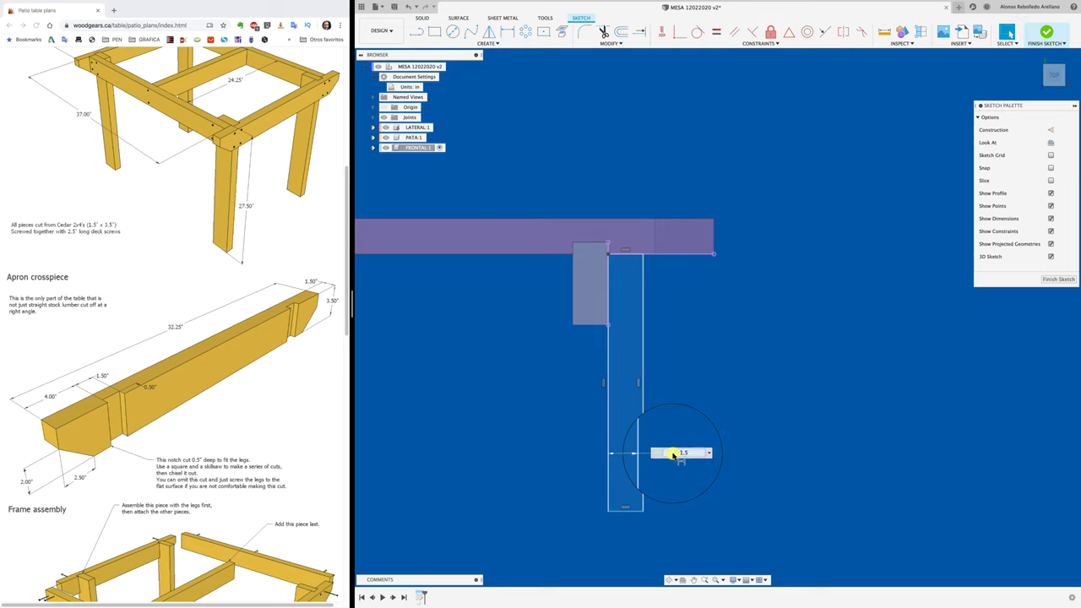
key(Return)
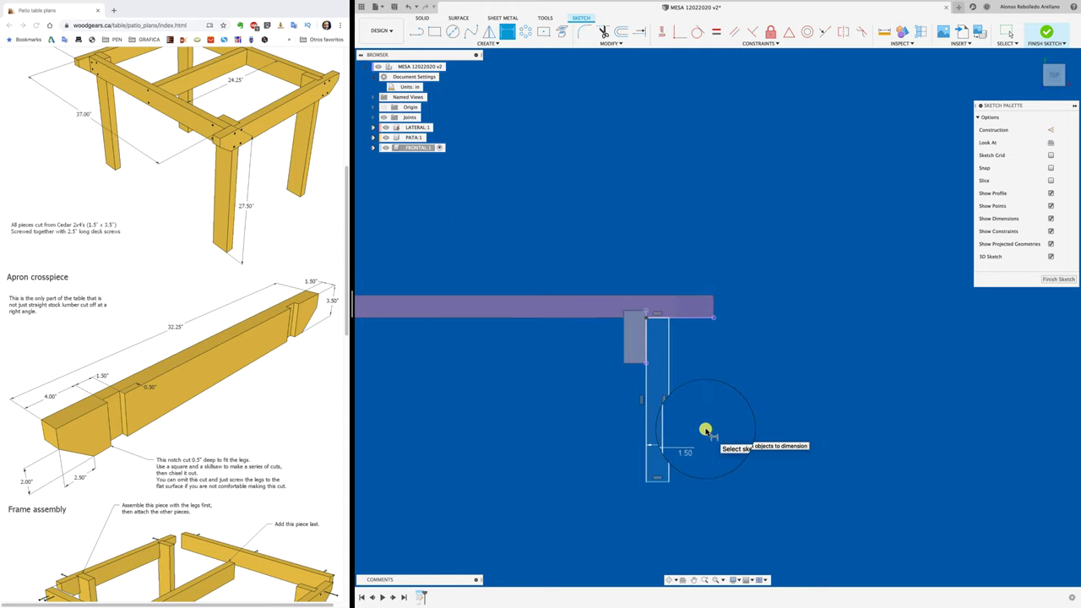
mouse_move(704, 437)
shift+middle_down()
mouse_move(634, 449)
mouse_move(444, 394)
shift+middle_up()
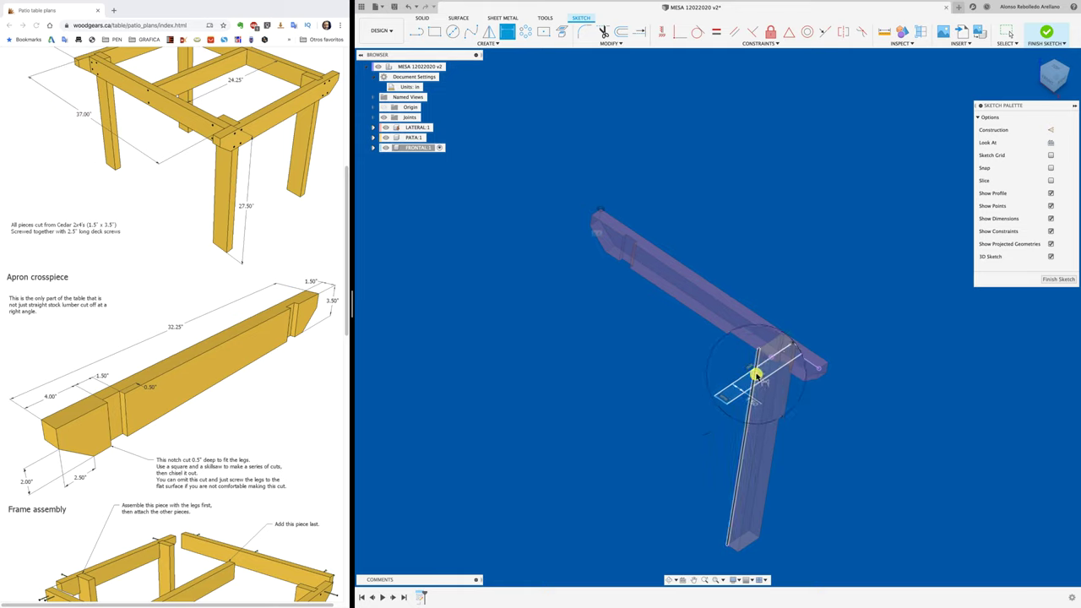
click(713, 368)
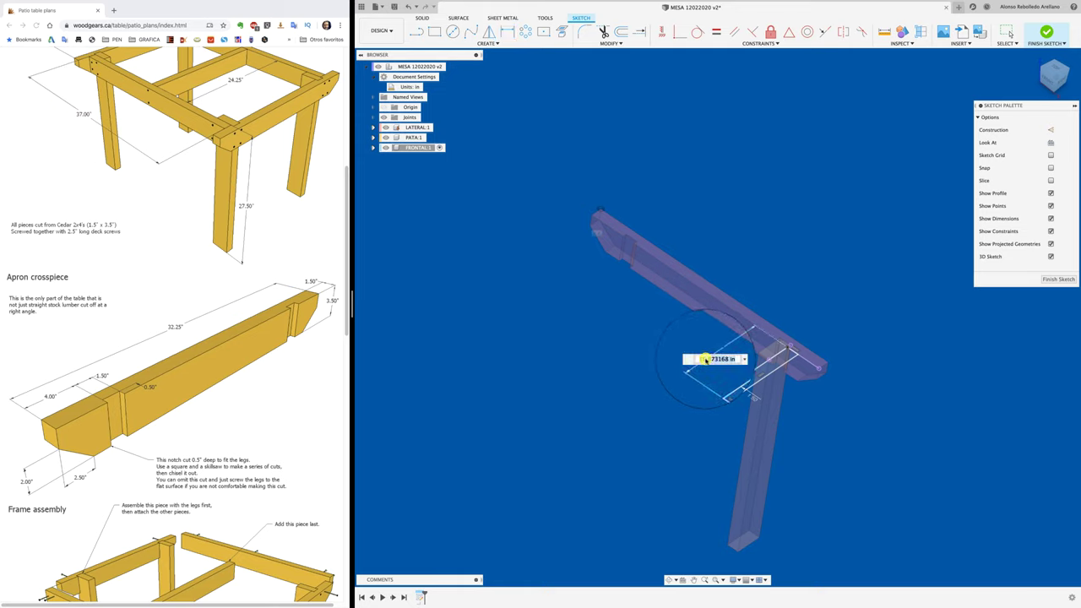
key(Return)
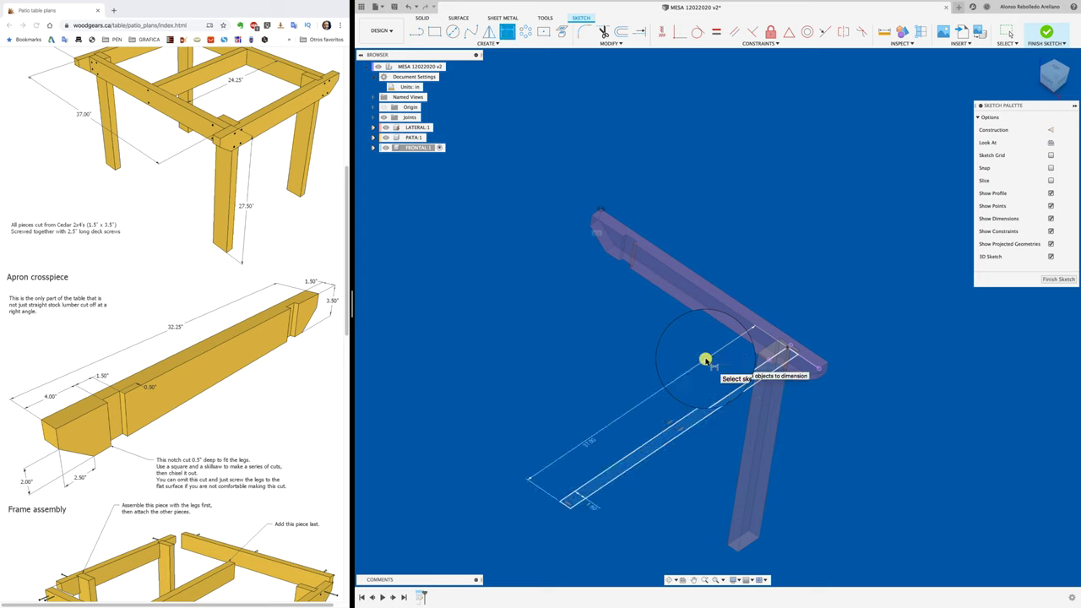
Extrude the FRONTAL rectangle profile 3.5 in deep into a solid beam.
key(e)
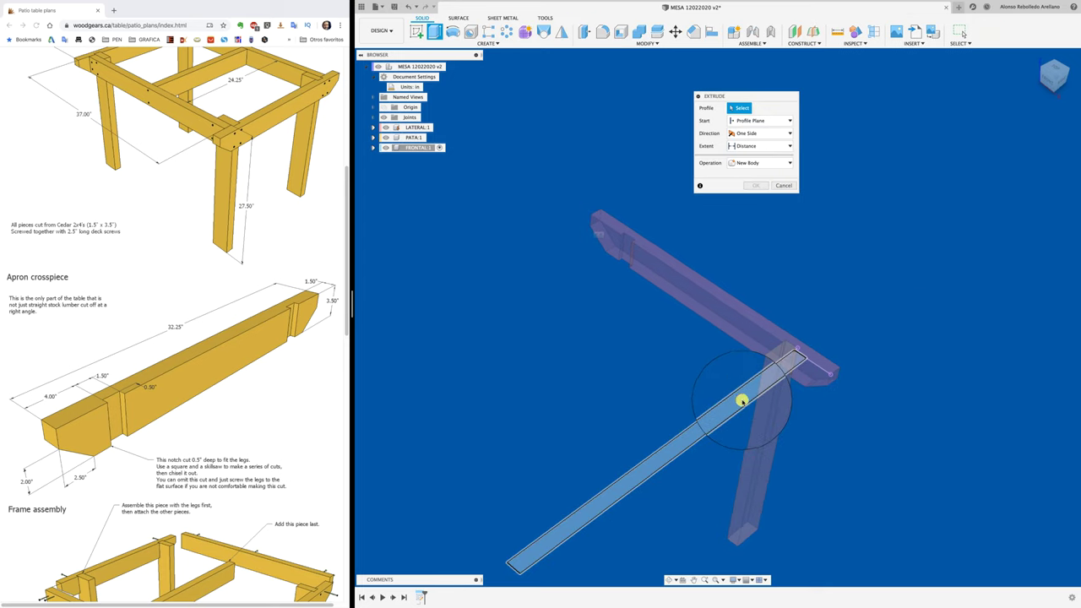
click(739, 403)
drag(663, 442, 664, 460)
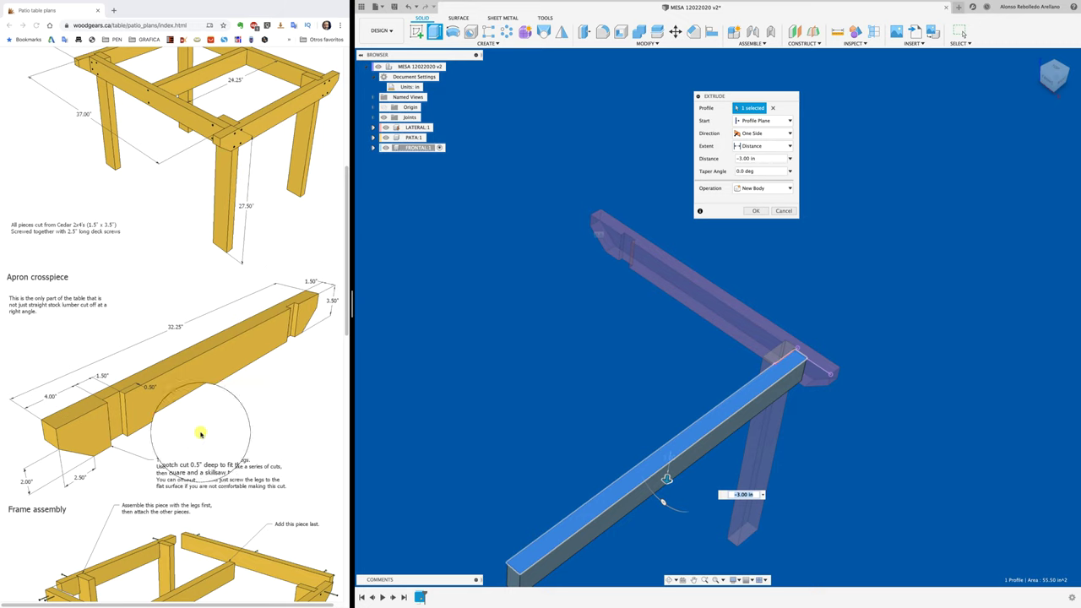
scroll(321, 304, down, 1)
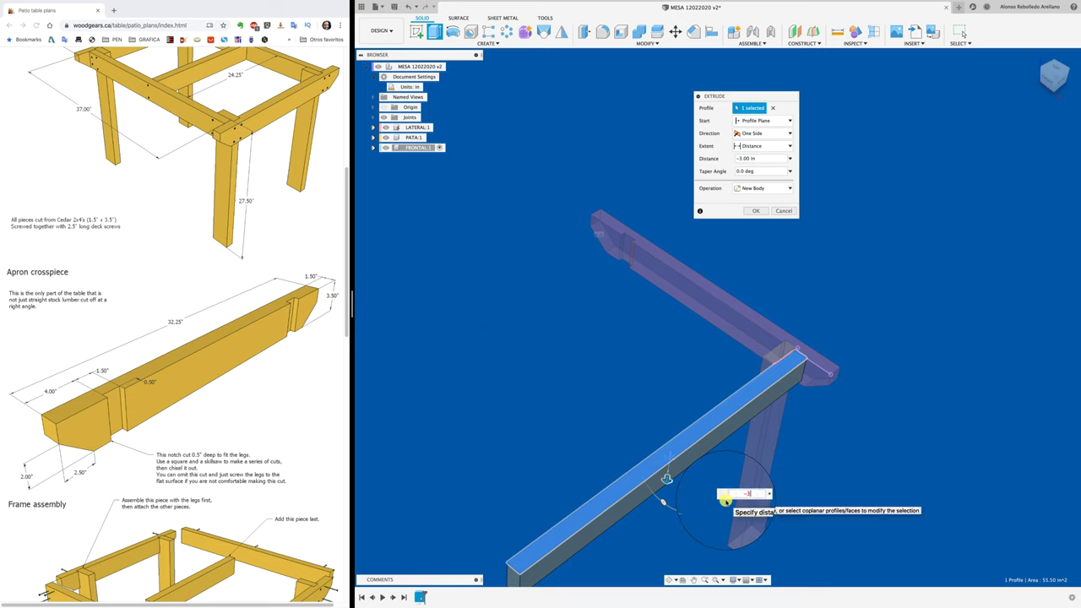
text(.5)
key(Return)
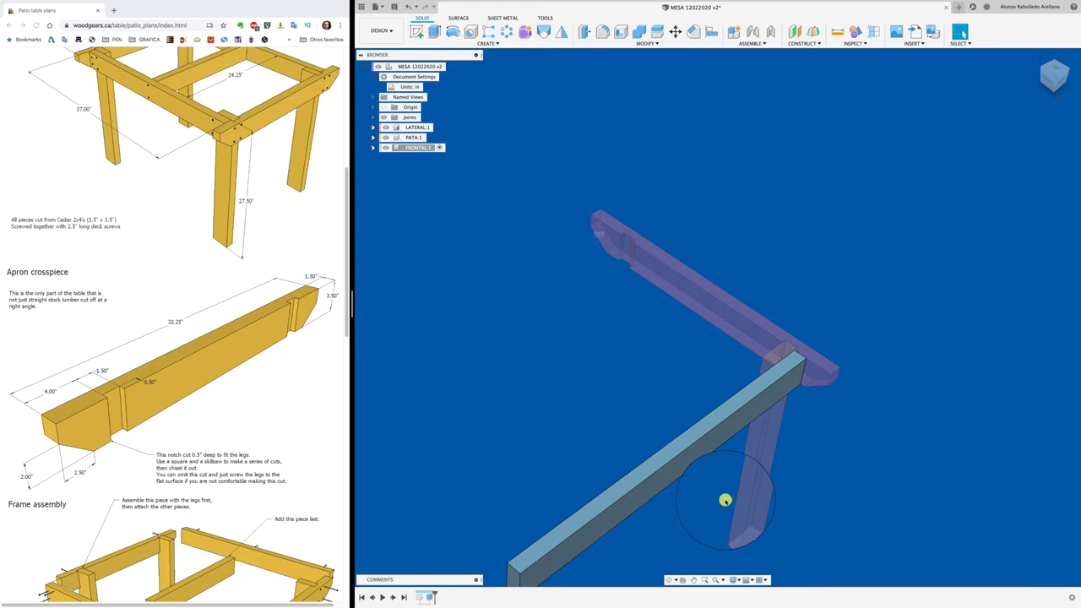
With the root active, rigidly join FRONTAL to LATERAL using an as-built joint.
click(448, 67)
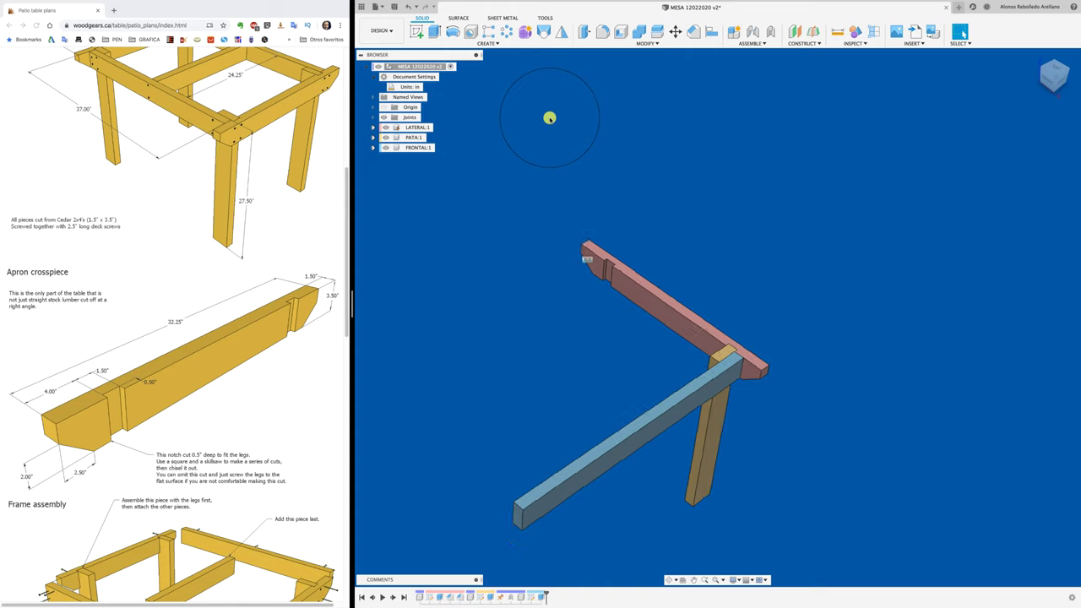
mouse_move(550, 116)
shift+middle_down()
mouse_move(537, 172)
mouse_move(527, 168)
shift+middle_up()
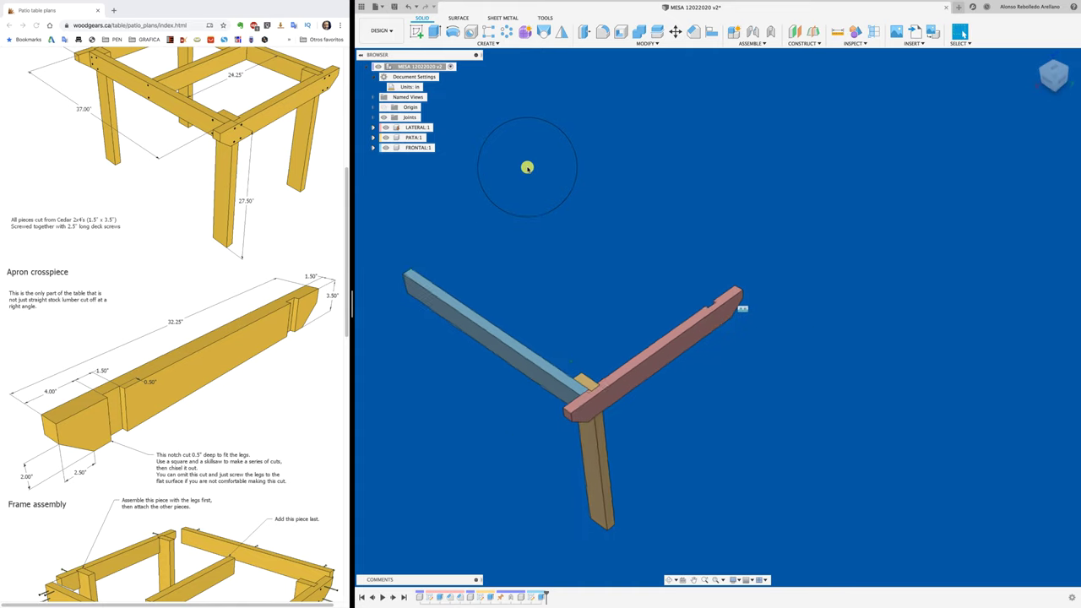
click(770, 32)
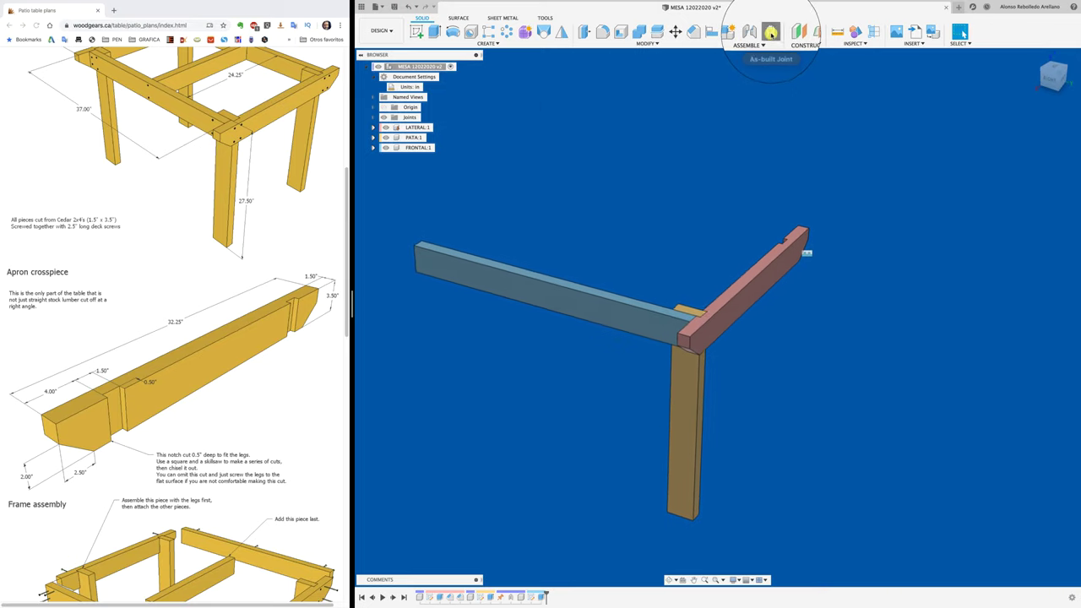
shift+middle_drag(770, 31, 692, 168)
click(651, 415)
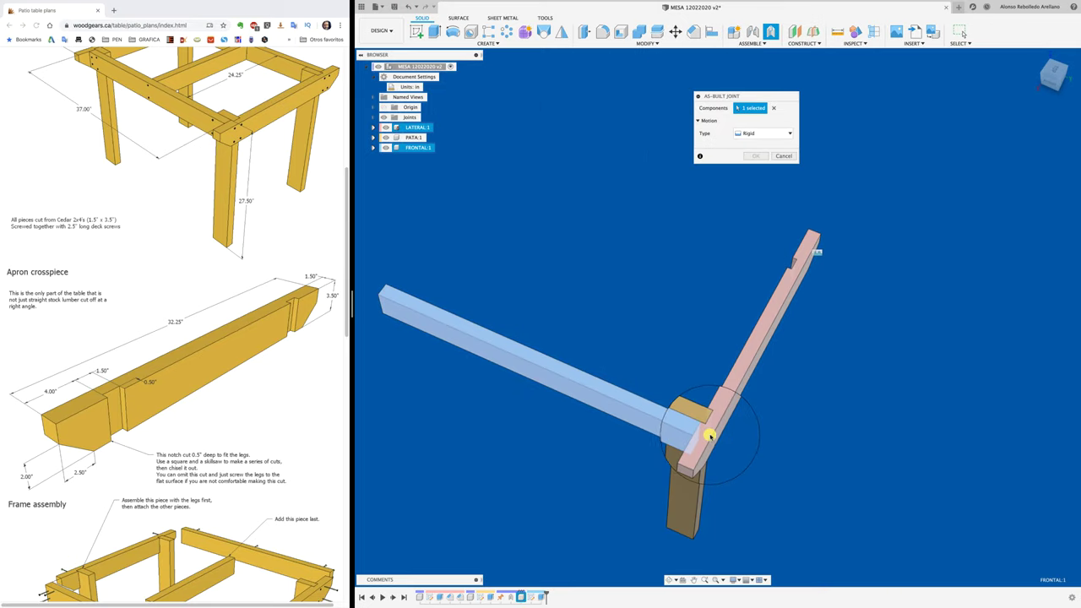
click(711, 418)
click(757, 169)
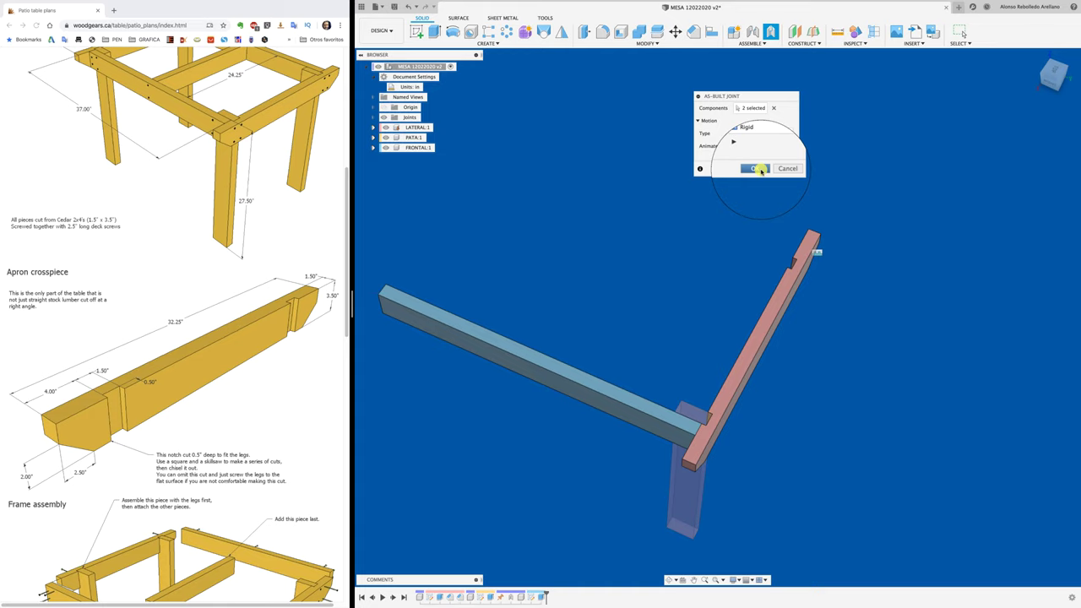
Orbit around the frame to check the crosspiece meeting the apron.
shift+middle_drag(645, 245, 645, 246)
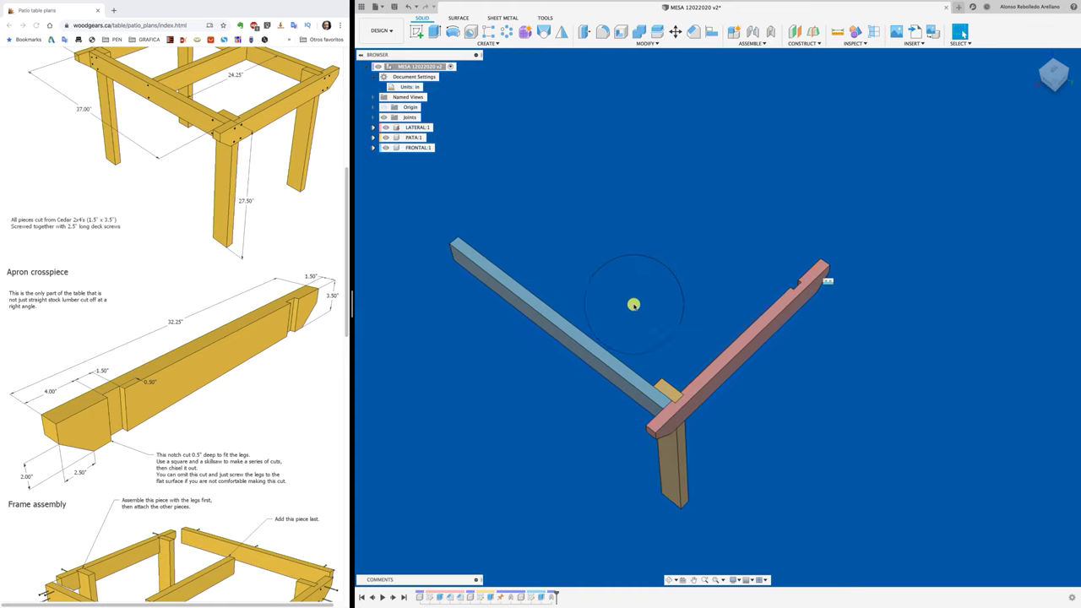
shift+middle_drag(633, 304, 631, 305)
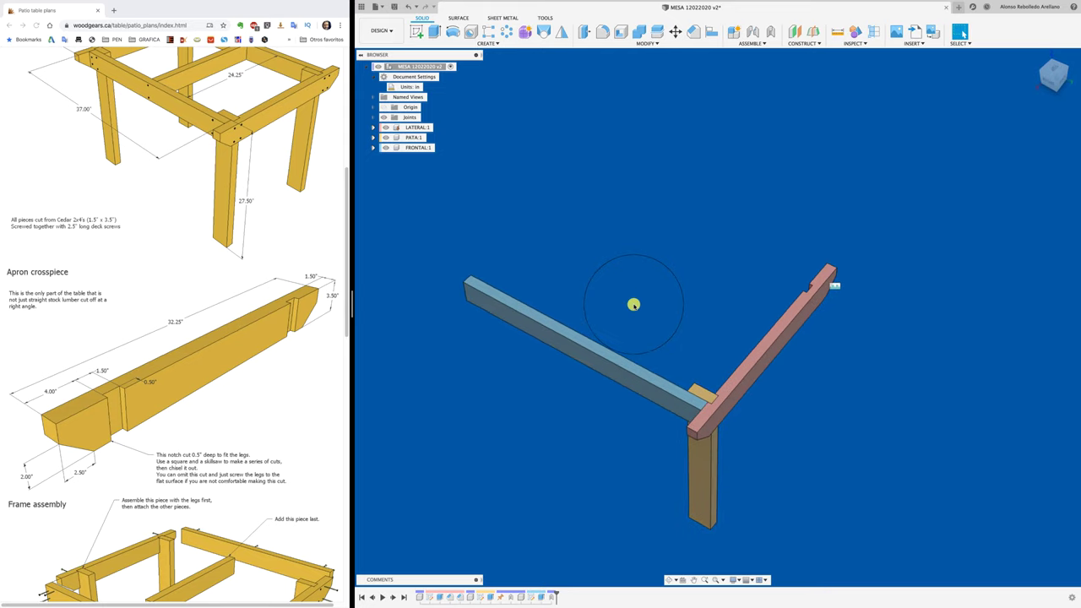
mouse_move(763, 367)
shift+middle_down()
mouse_move(721, 364)
mouse_move(702, 391)
mouse_move(685, 332)
mouse_move(681, 183)
shift+middle_up()
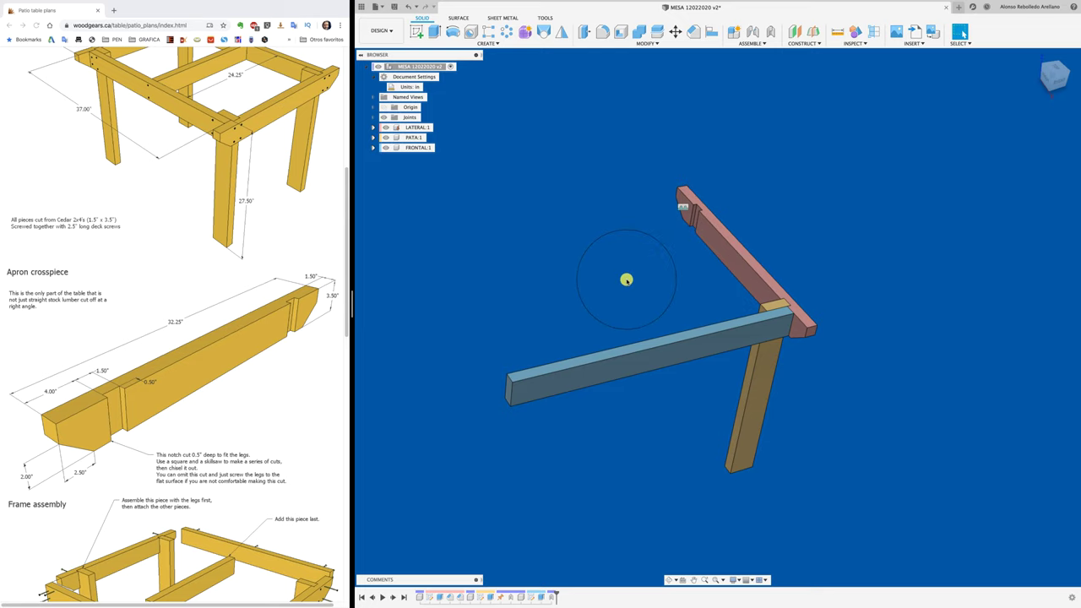
Hide the red LATERAL:1 side apron to expose the front beam and leg.
shift+middle_drag(625, 279, 625, 280)
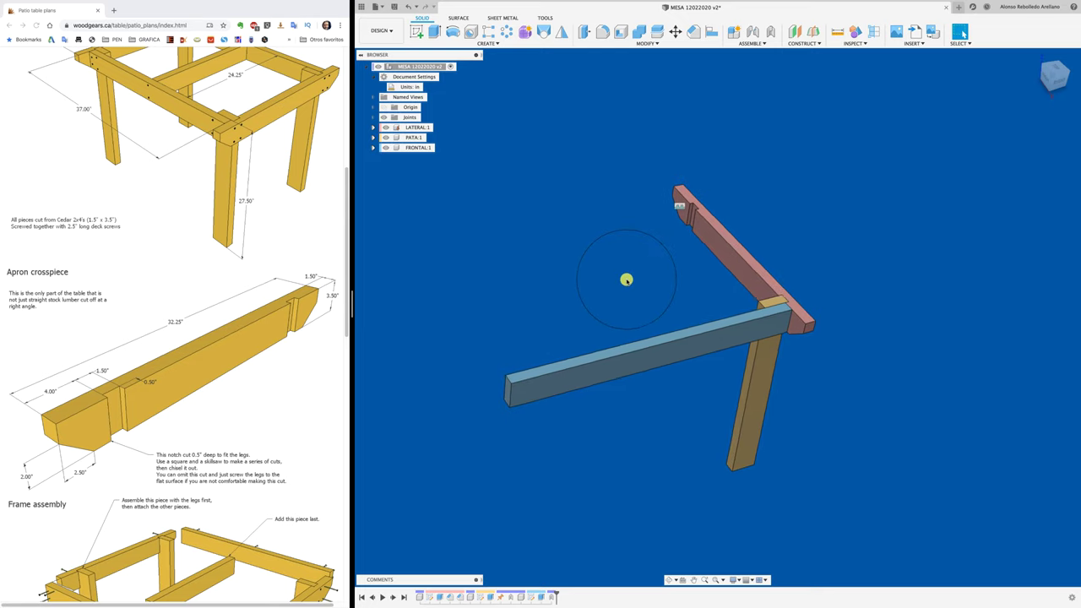
shift+middle_drag(716, 259, 721, 244)
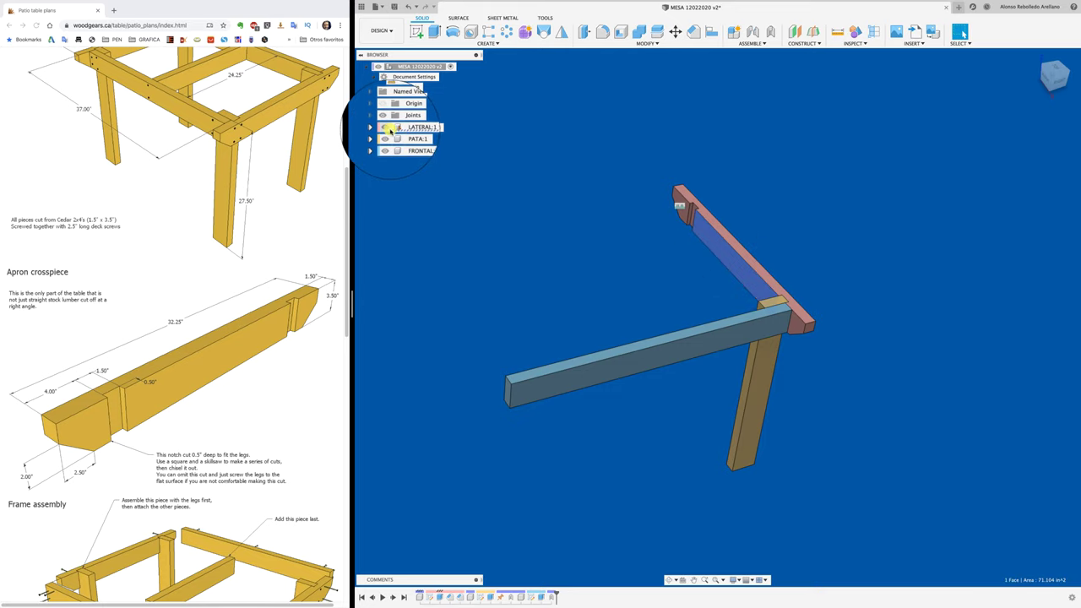
click(387, 128)
click(387, 127)
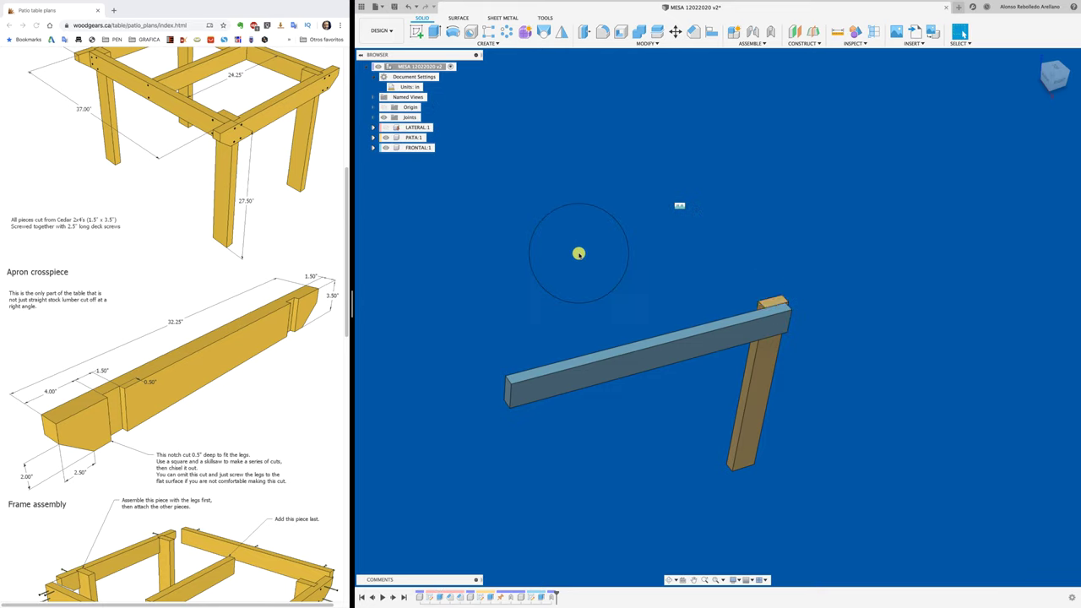
mouse_move(682, 205)
shift+middle_down()
mouse_move(846, 211)
mouse_move(934, 347)
mouse_move(862, 281)
shift+middle_up()
Create a midplane between the two end faces of the blue FRONTAL beam.
click(812, 32)
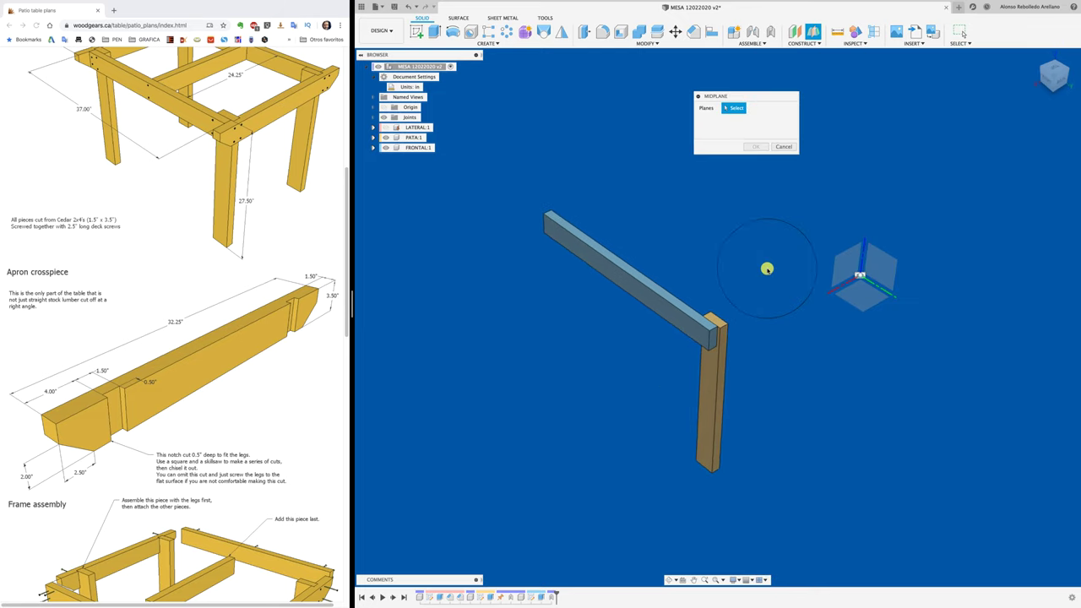
scroll(719, 309, up, 5)
mouse_move(693, 344)
shift+middle_down()
mouse_move(630, 391)
mouse_move(526, 355)
shift+middle_up()
click(525, 360)
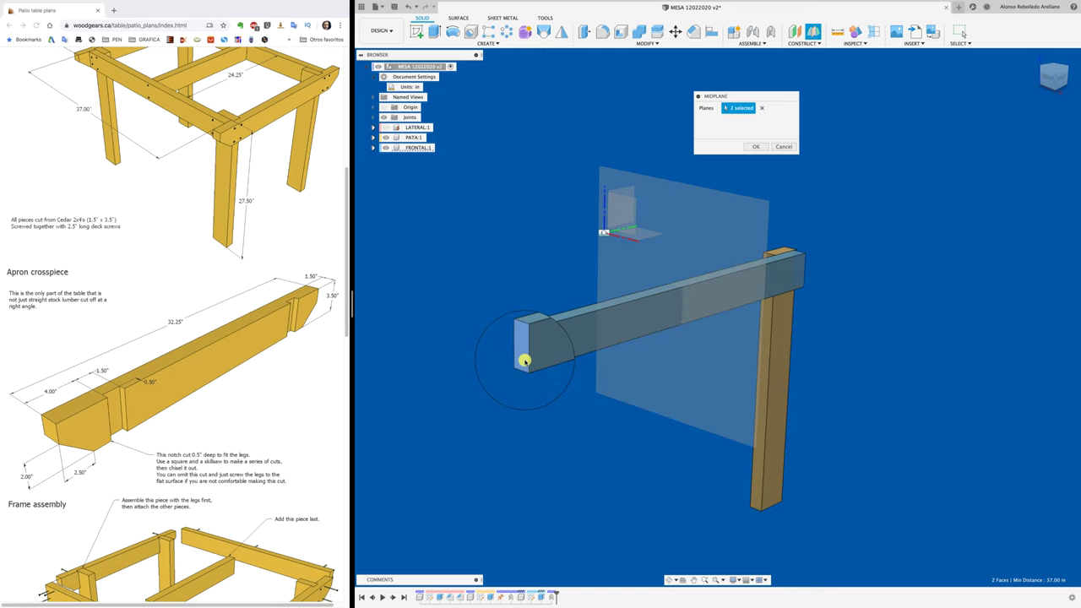
click(756, 147)
mouse_move(756, 147)
shift+middle_down()
mouse_move(579, 194)
mouse_move(380, 150)
mouse_move(826, 165)
mouse_move(719, 113)
mouse_move(736, 114)
shift+middle_up()
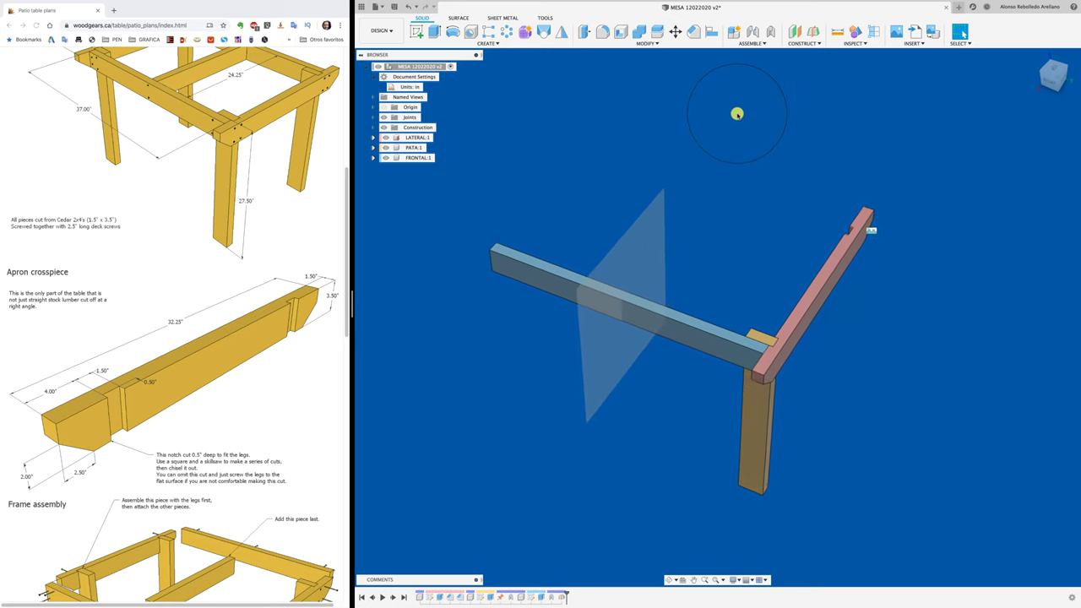
Mirror the LATERAL:1 component across the midplane, creating LATERAL(Mirror):1.
click(647, 43)
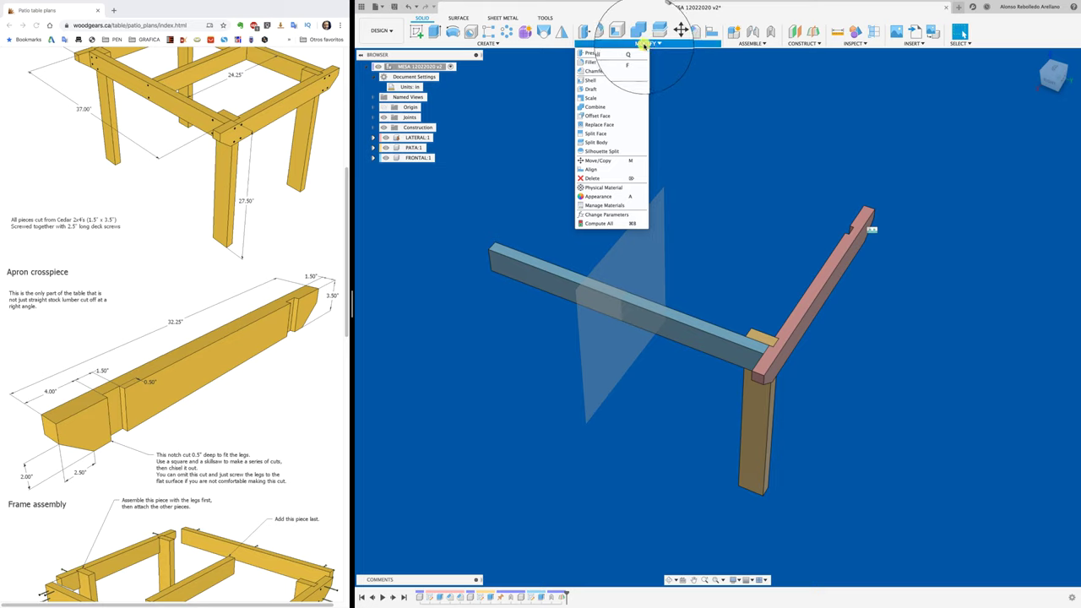
click(561, 33)
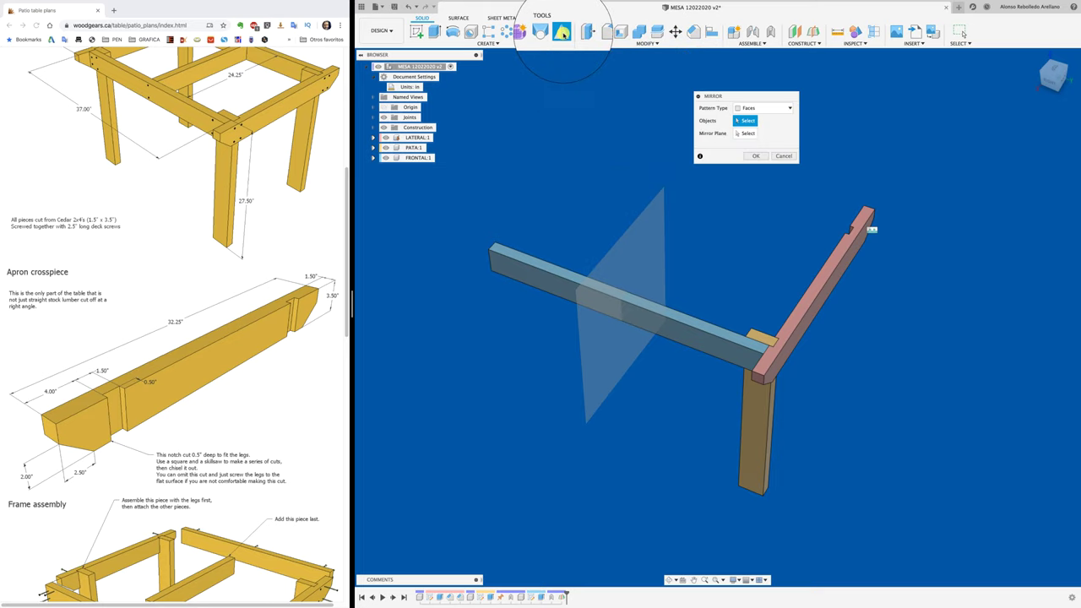
click(778, 108)
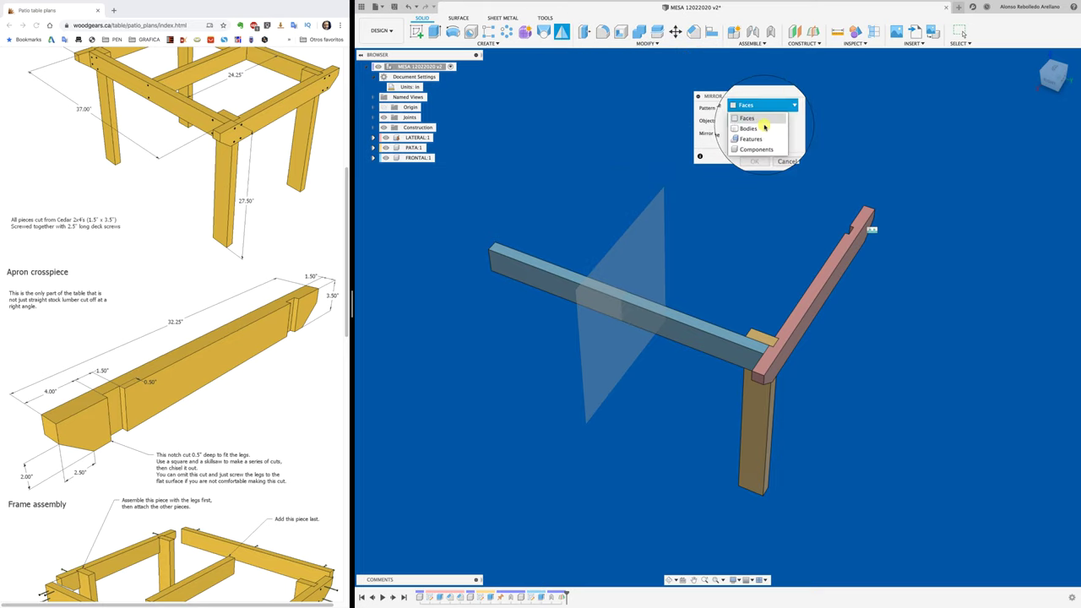
click(756, 152)
click(833, 265)
click(834, 265)
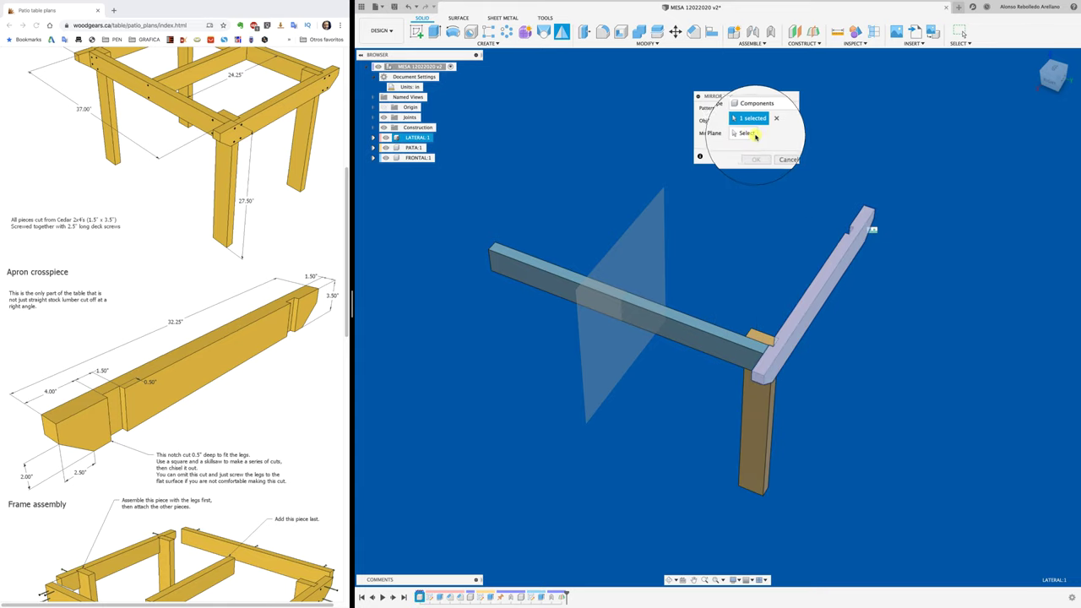
click(658, 202)
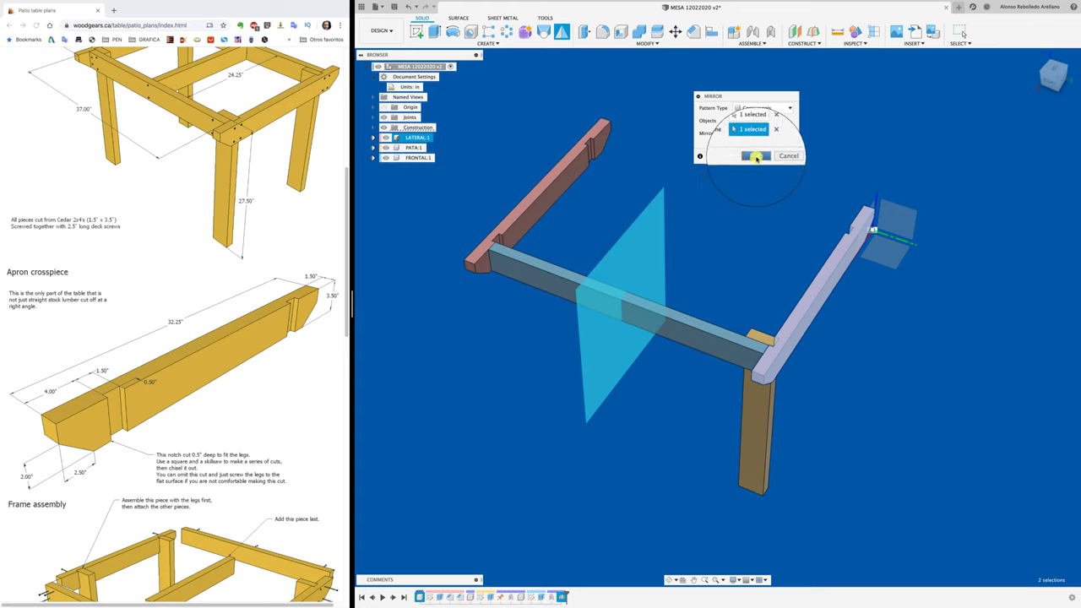
click(754, 154)
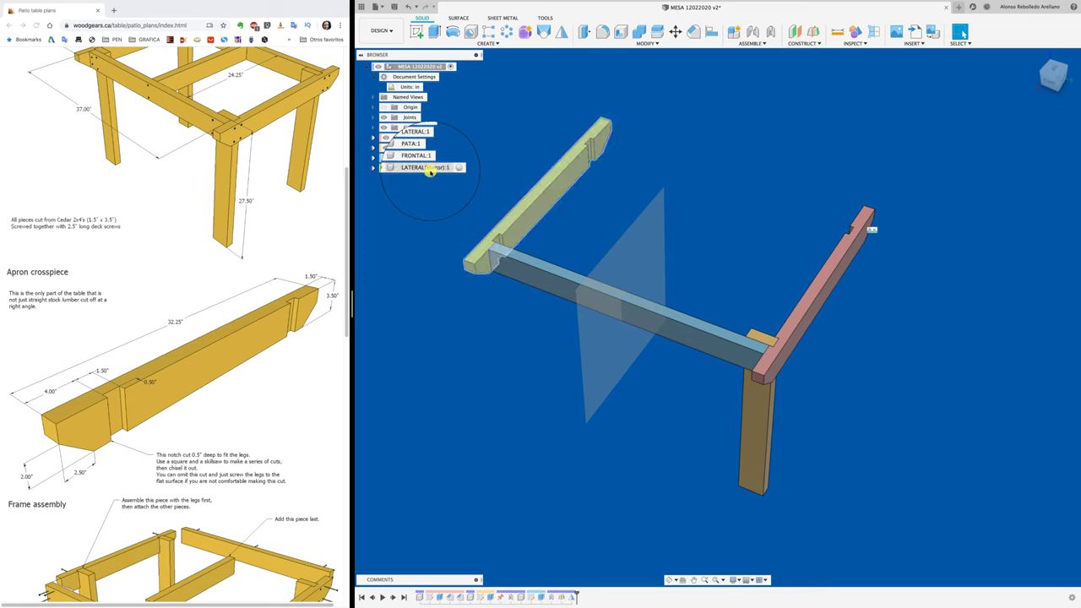
drag(430, 169, 690, 184)
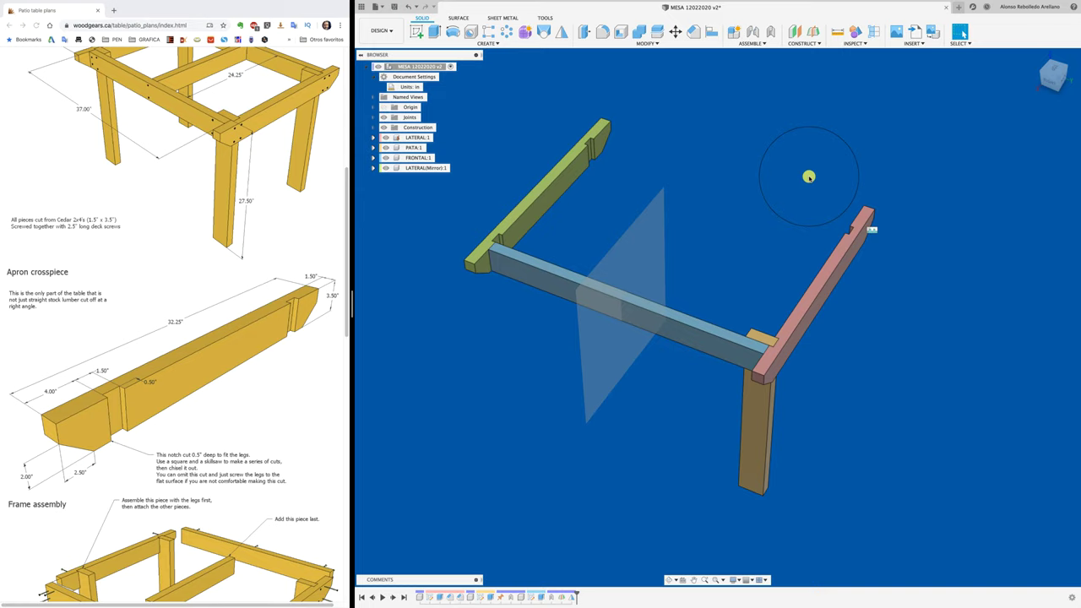
Delete the mirrored apron LATERAL(Mirror):1 and paste a copy of side apron LATERAL:1.
right_click(411, 168)
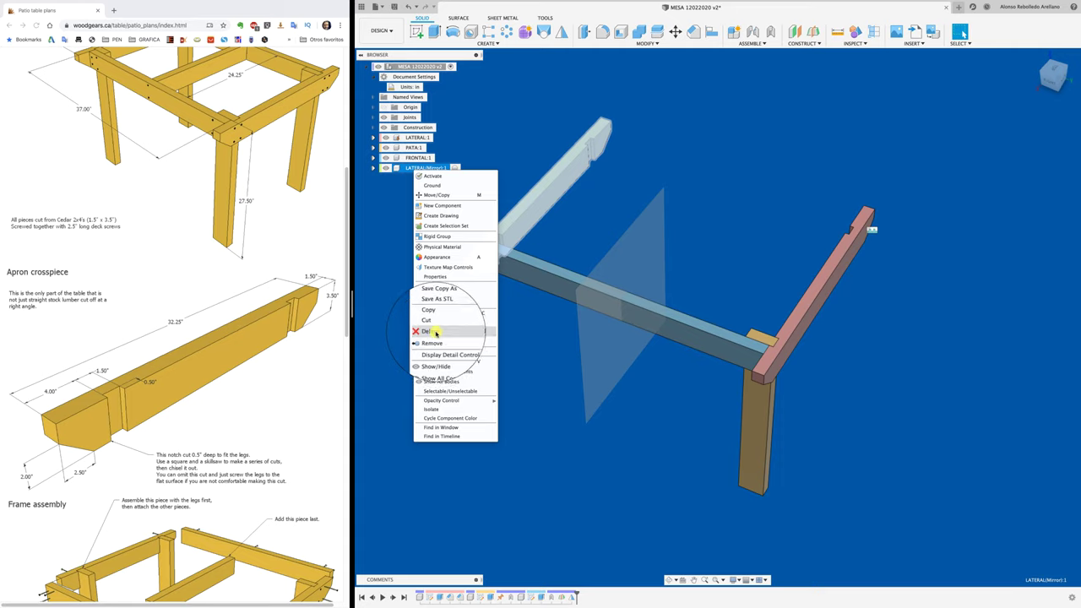
click(432, 331)
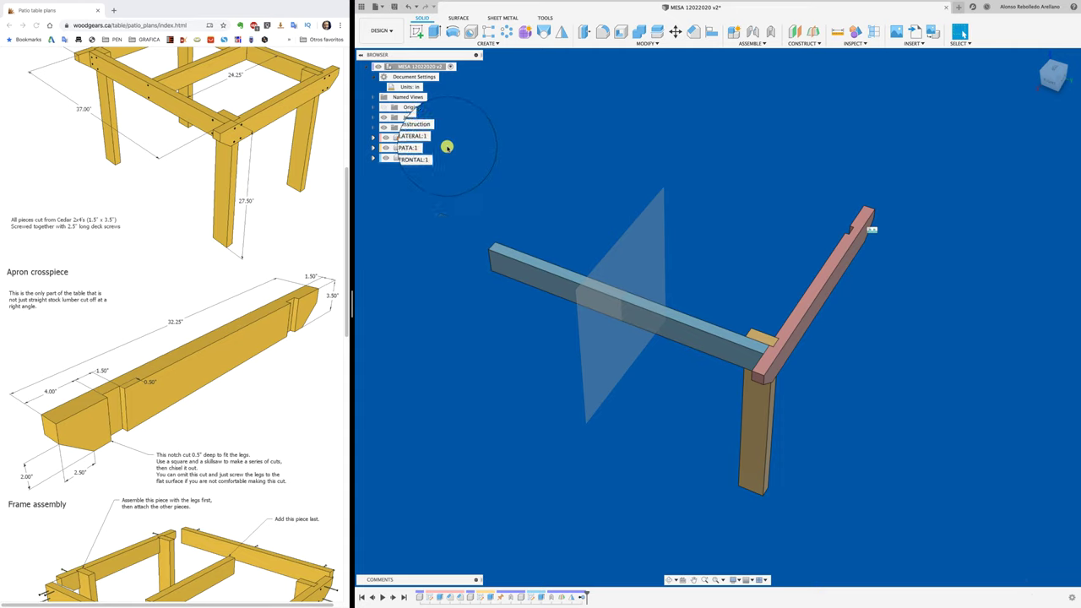
click(817, 297)
click(415, 137)
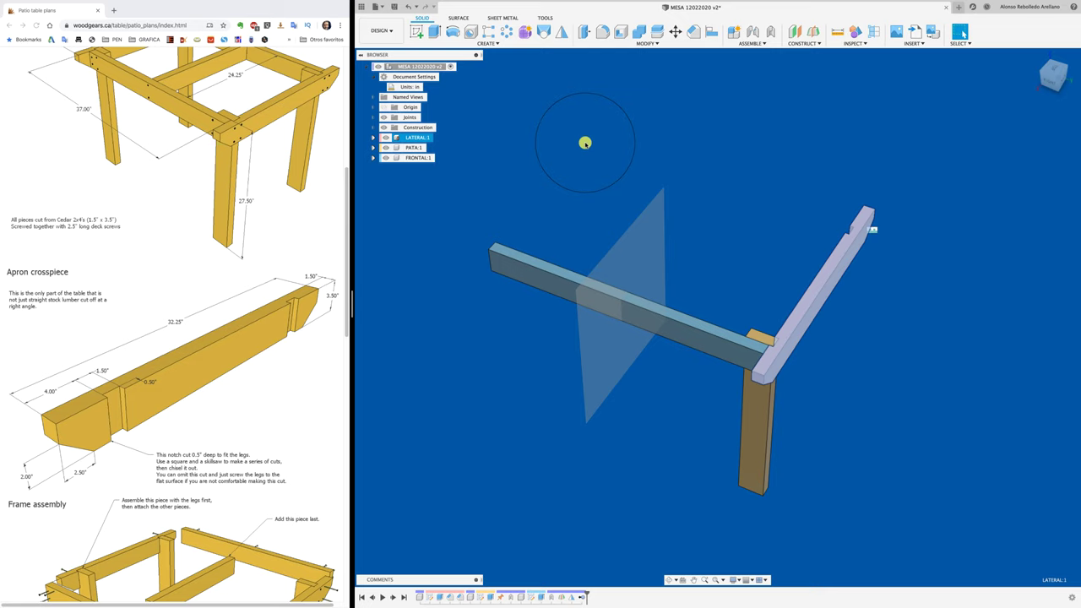
key(ctrl+c)
key(ctrl+v)
Rotate the LATERAL:2 copy -180° about Z and move it near the blue beam's far end.
mouse_move(831, 306)
mouse_down()
mouse_move(498, 179)
mouse_move(346, 98)
mouse_move(380, 92)
mouse_up()
click(774, 219)
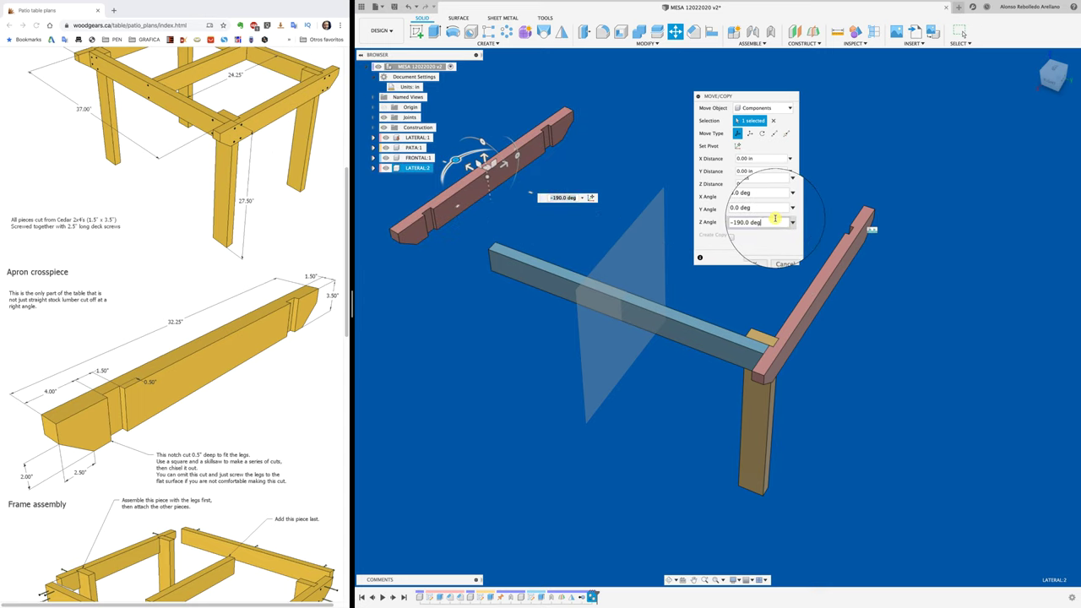
drag(774, 219, 696, 219)
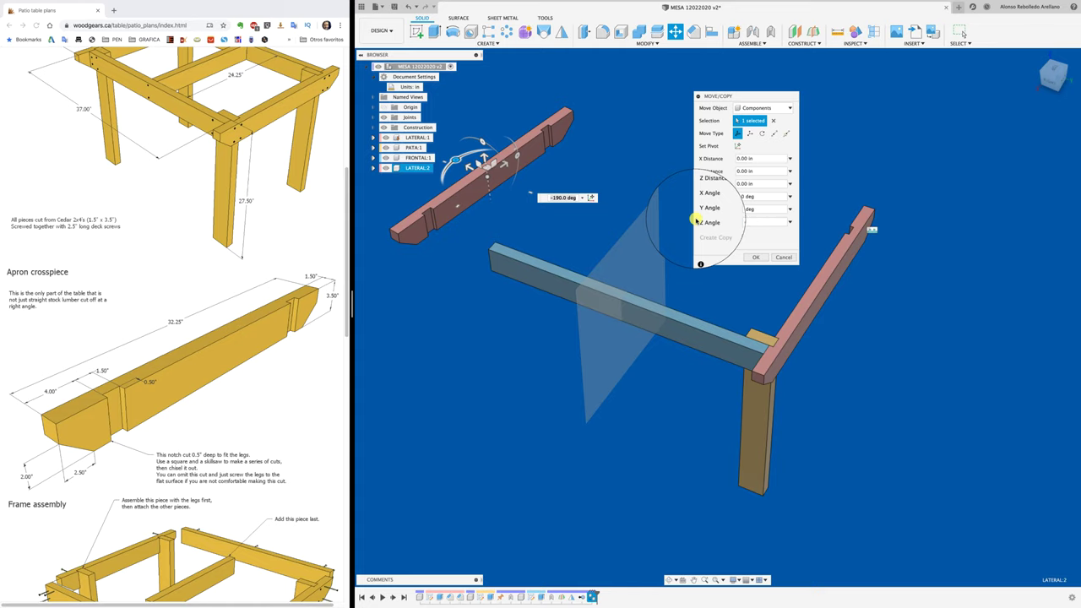
text(-180)
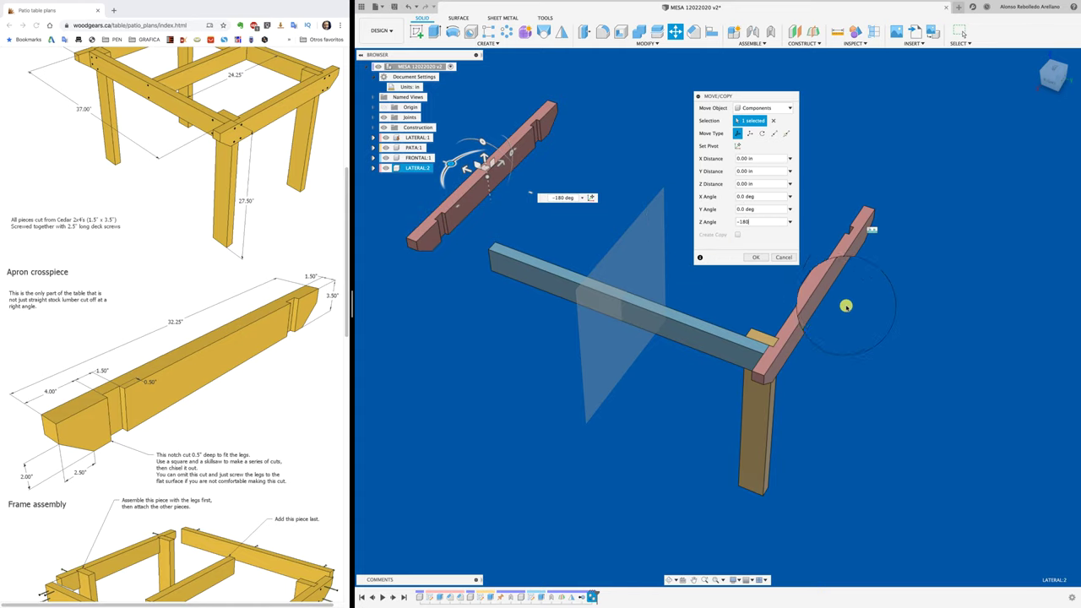
click(756, 257)
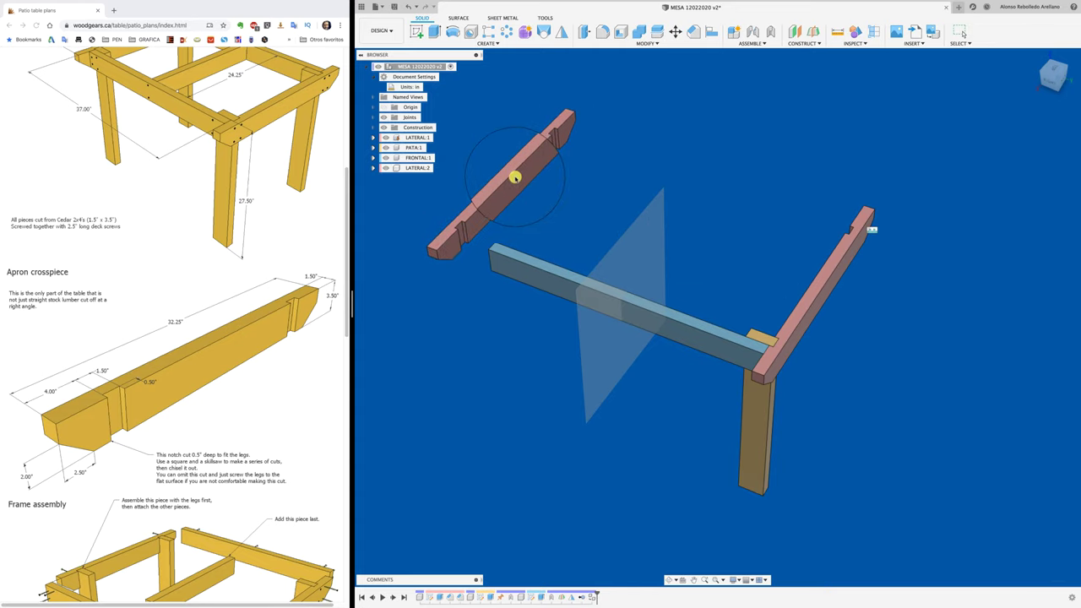
mouse_move(515, 175)
mouse_down()
mouse_move(530, 196)
mouse_move(488, 226)
mouse_up()
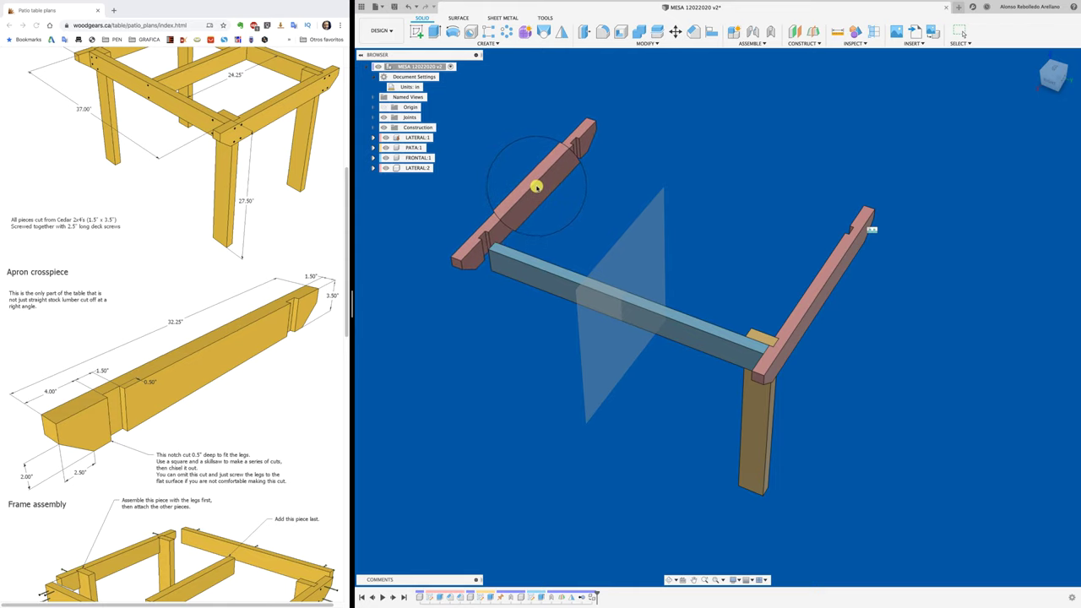
Capture LATERAL:2's position and rigidly joint its notch to the blue beam's end corner.
scroll(481, 236, up, 2)
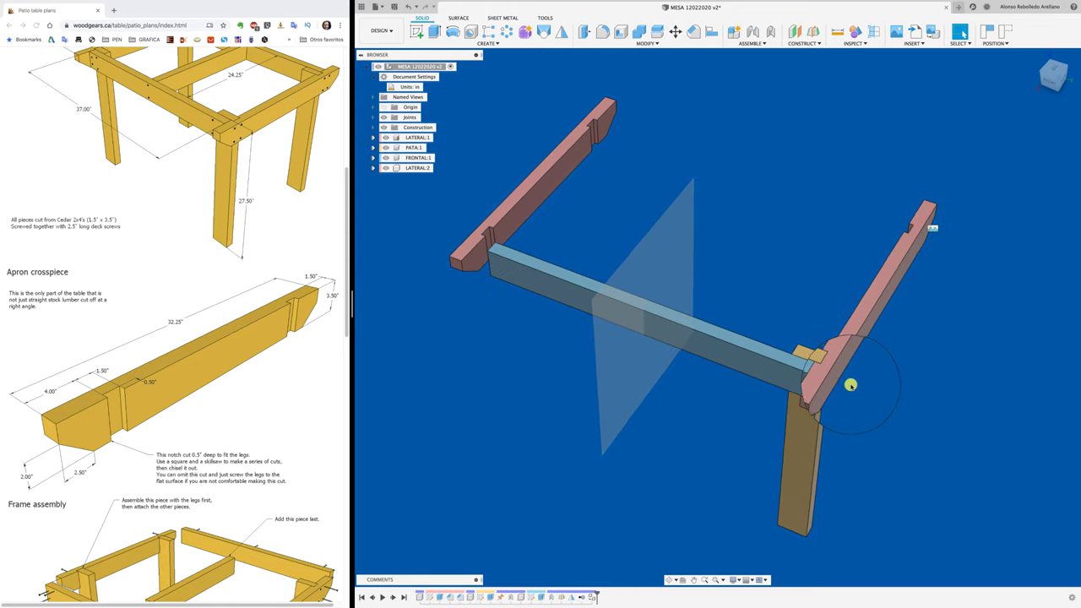
scroll(480, 176, up, 5)
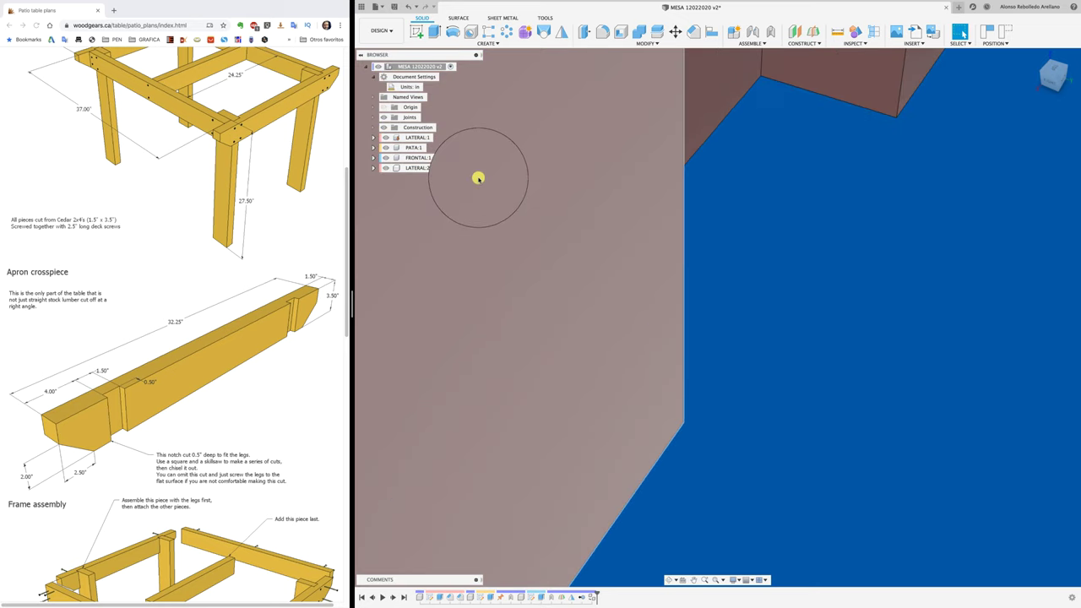
scroll(526, 264, down, 3)
scroll(560, 272, down, 2)
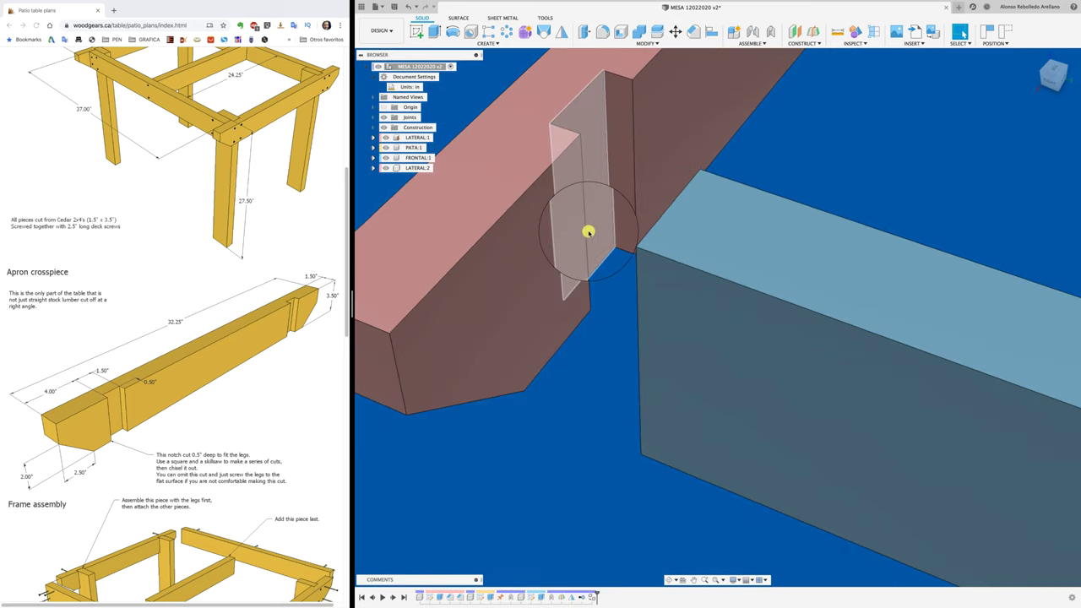
scroll(605, 106, down, 1)
scroll(770, 212, down, 2)
scroll(796, 111, down, 2)
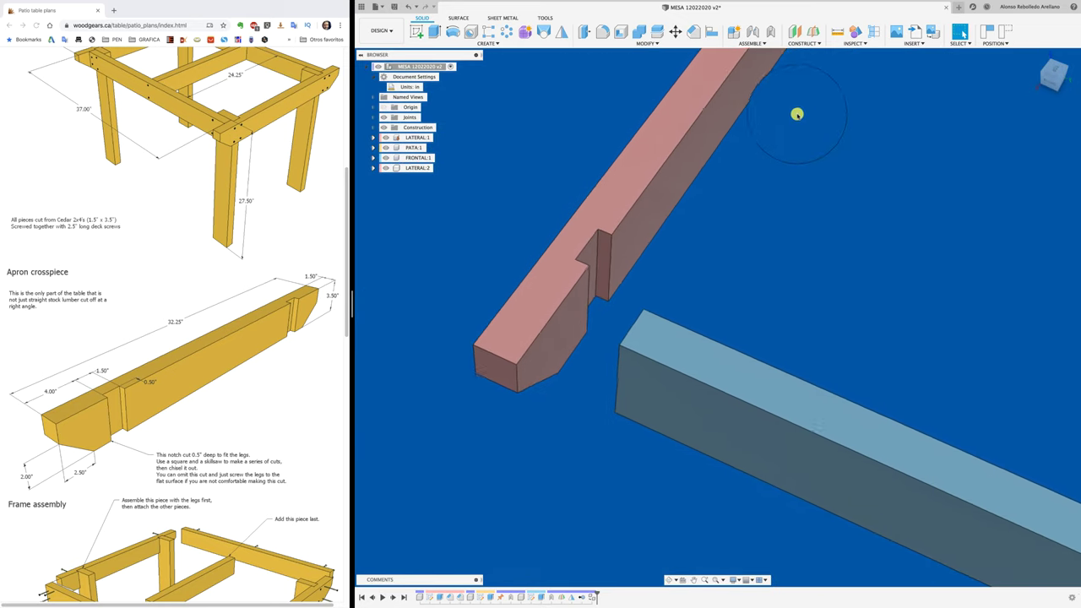
click(749, 32)
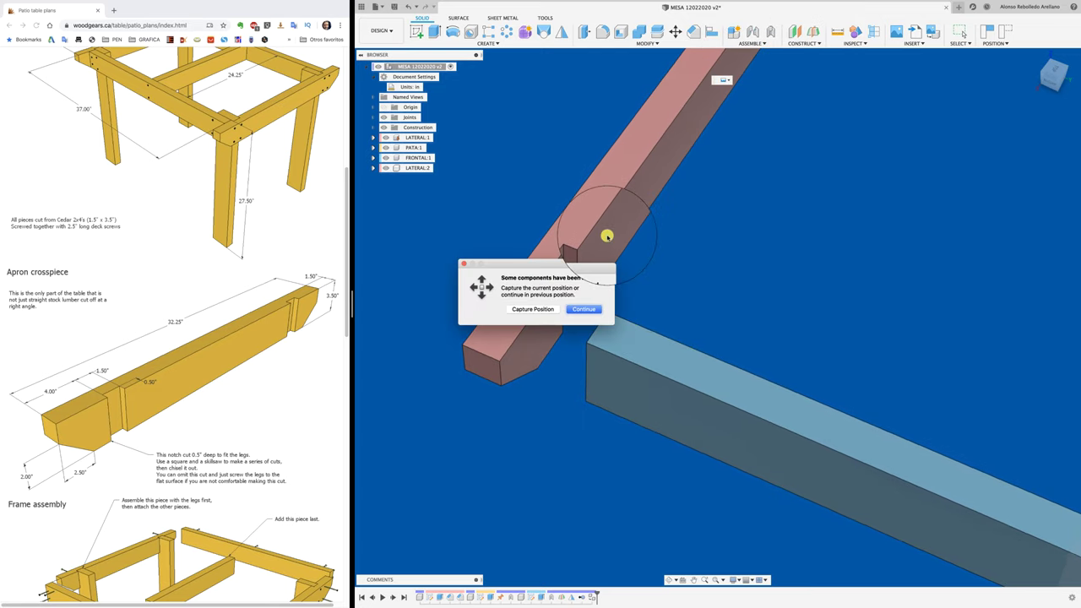
click(553, 309)
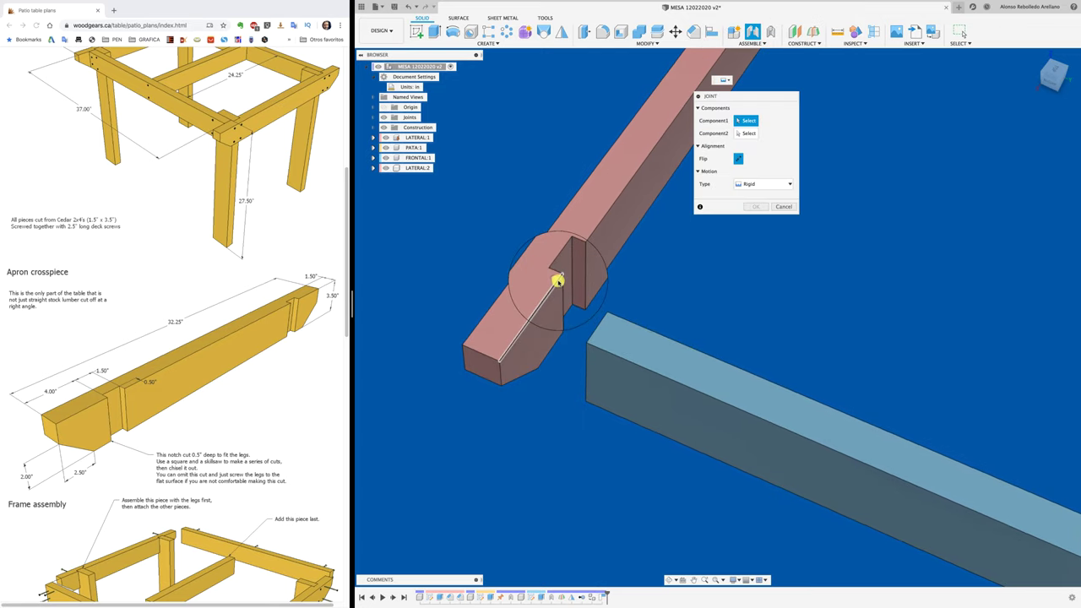
click(562, 277)
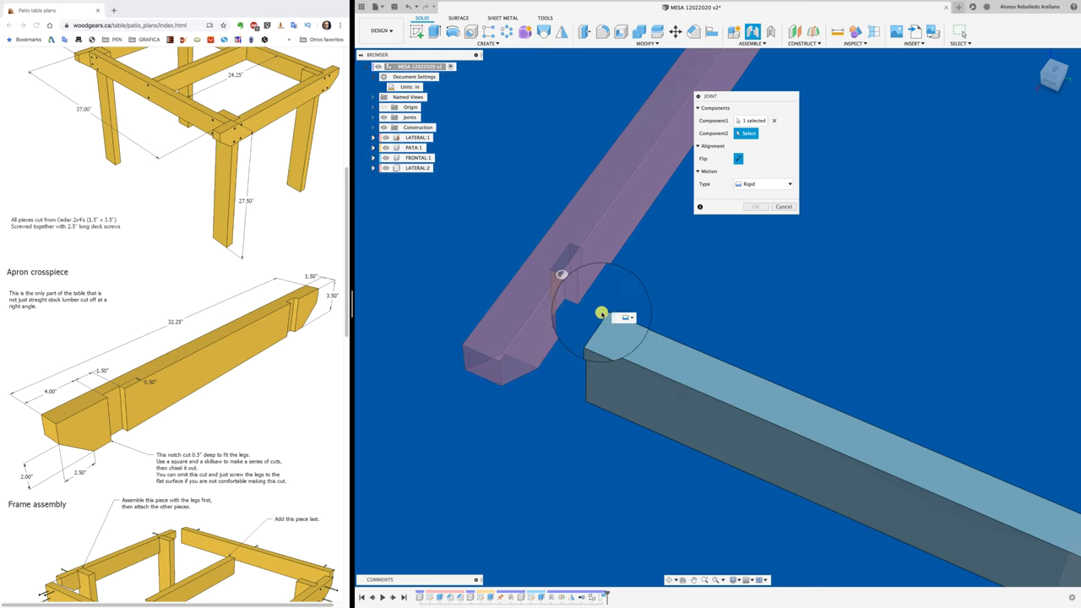
click(609, 318)
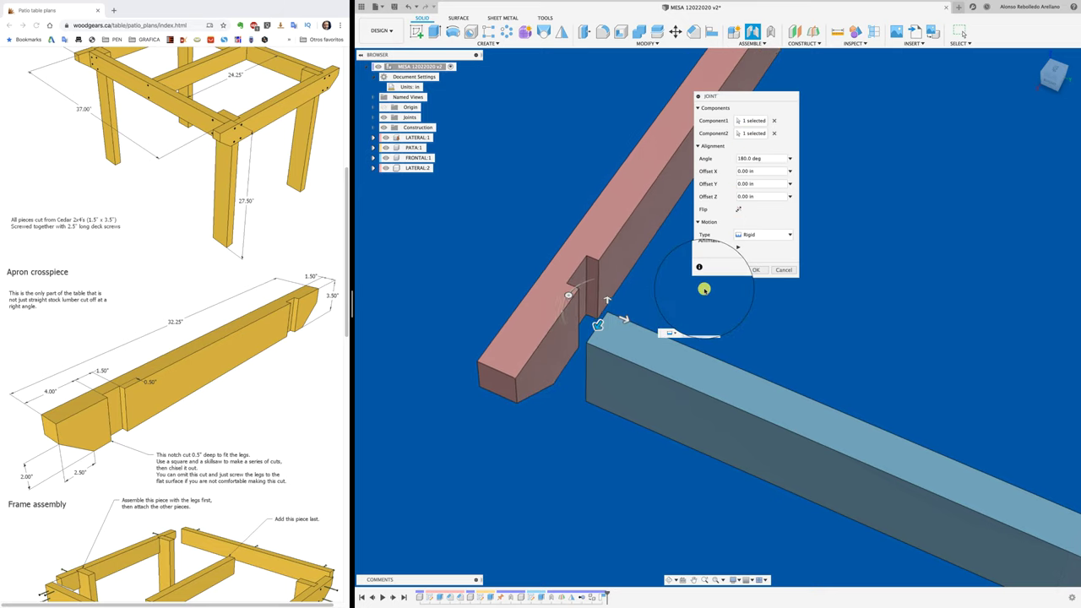
click(760, 271)
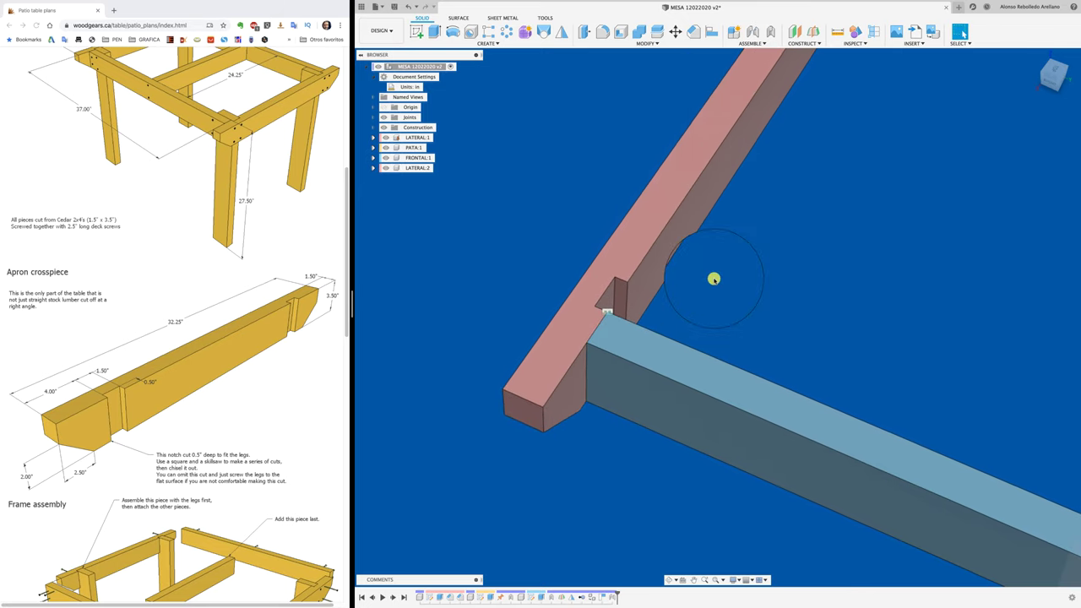
scroll(714, 279, down, 5)
Paste a copy of leg PATA:1 as PATA:2, moved -33 in along Y.
shift+middle_drag(714, 279, 771, 473)
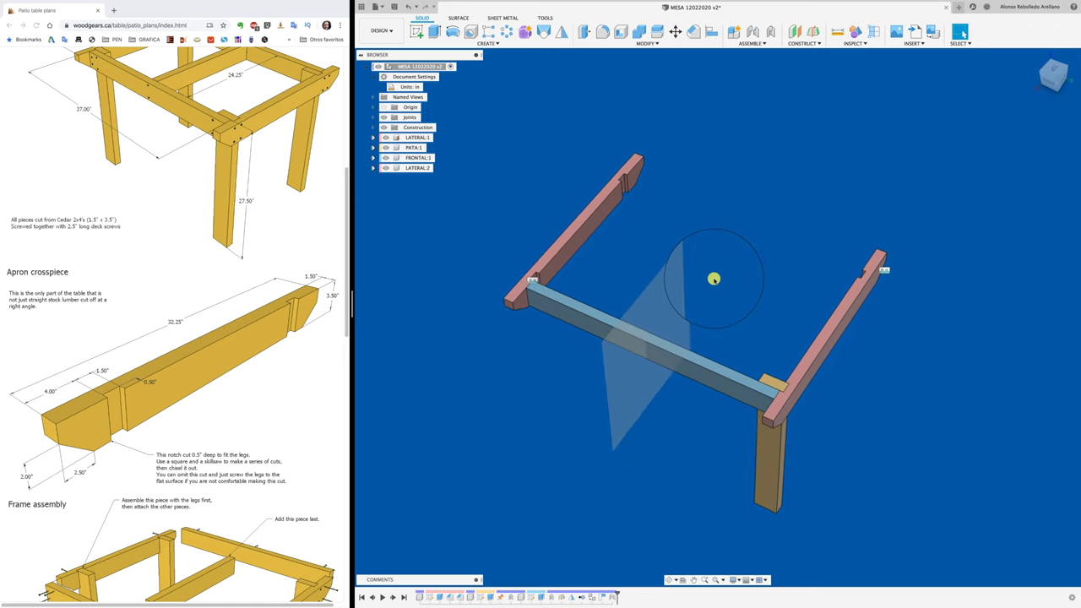
click(771, 472)
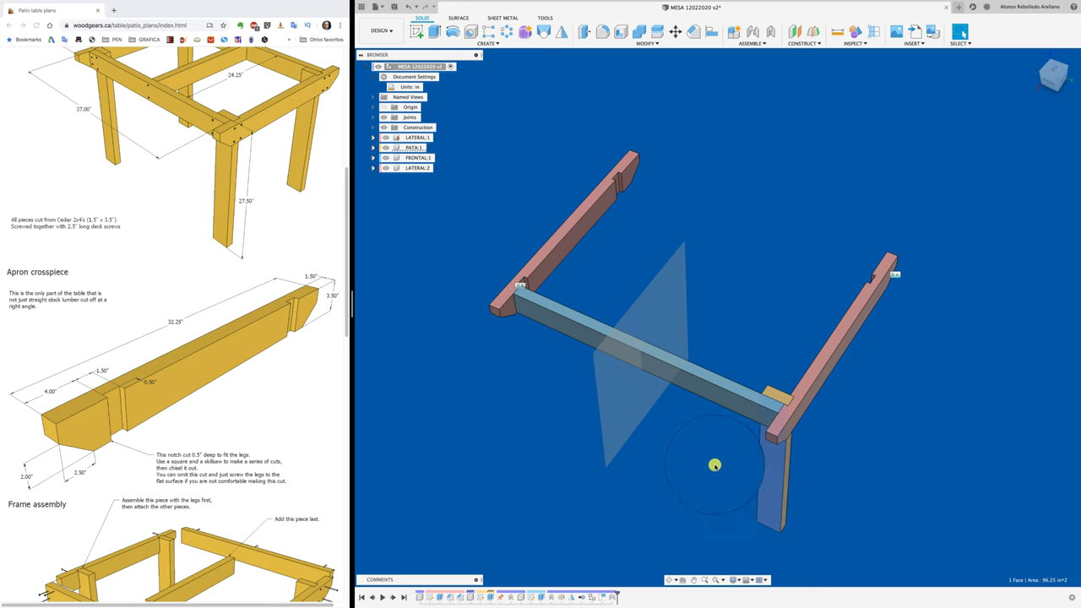
click(413, 147)
key(ctrl+c)
key(ctrl+v)
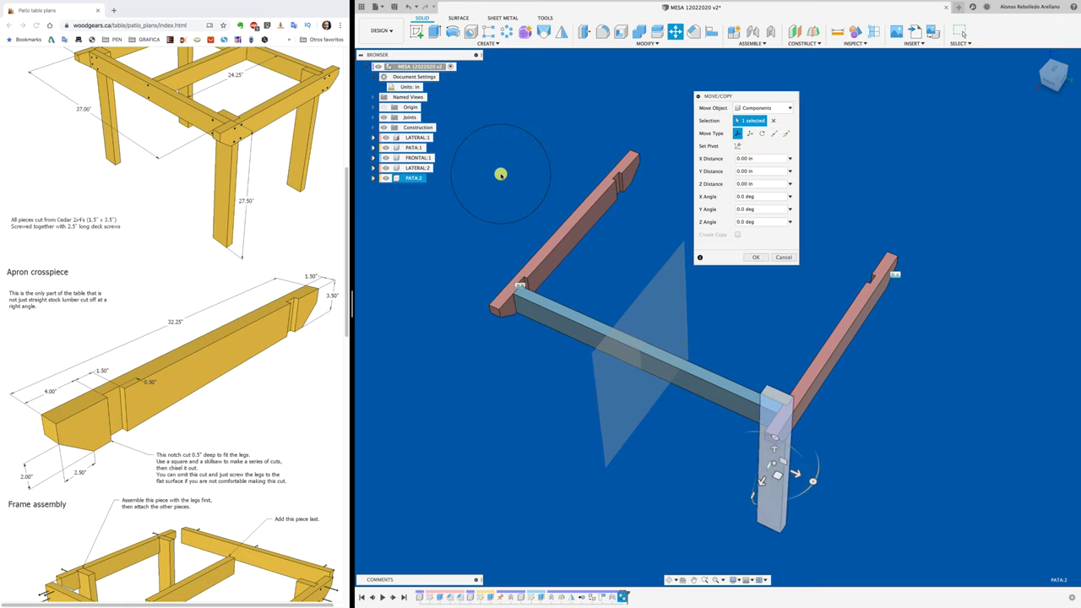
mouse_move(779, 399)
mouse_down()
mouse_move(774, 463)
mouse_move(552, 380)
mouse_up()
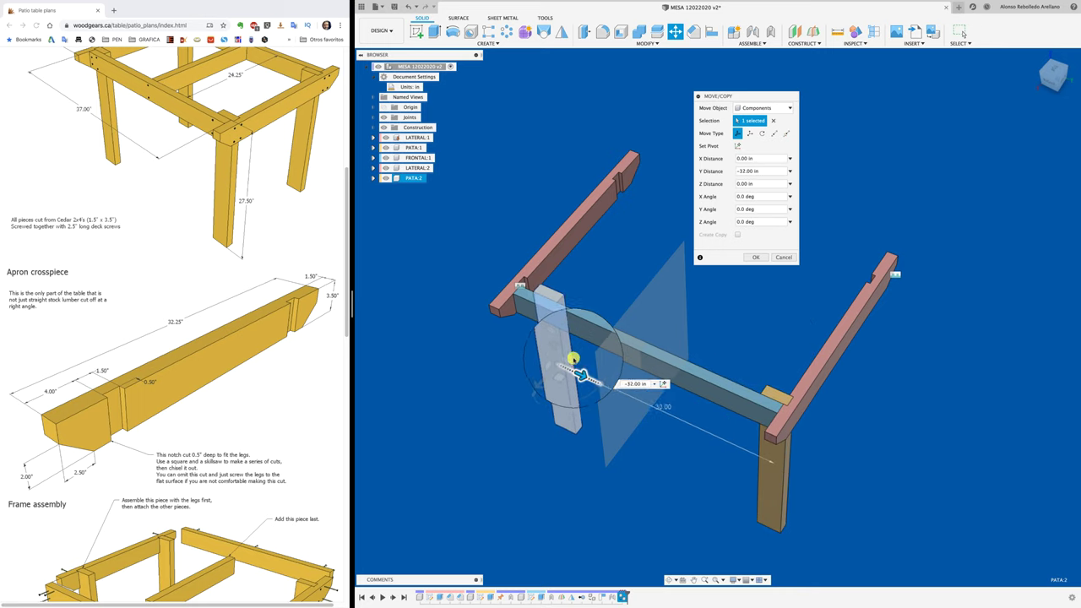
click(756, 256)
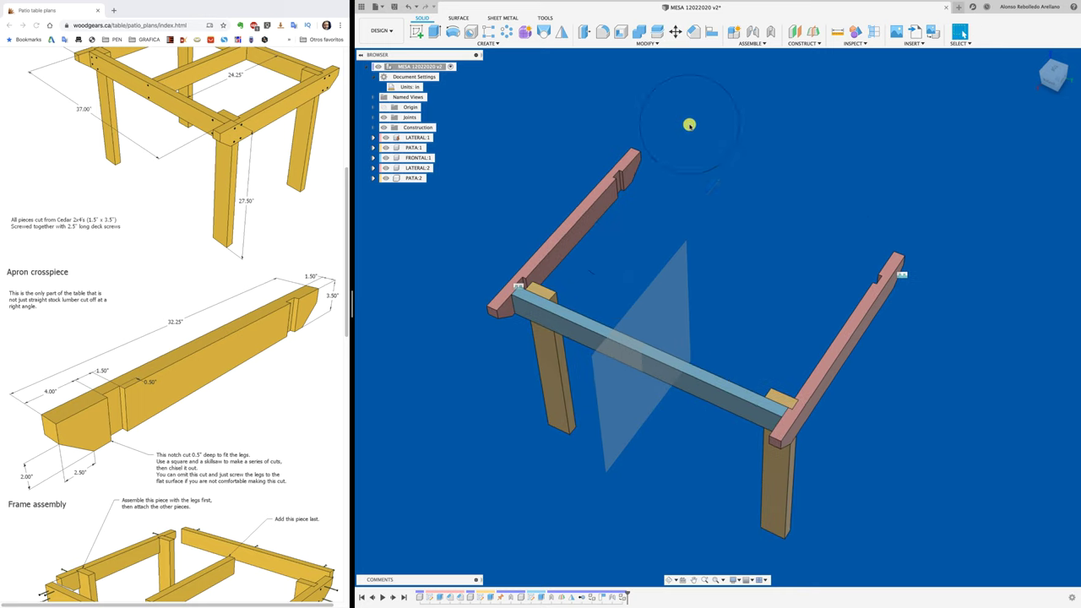
Rigidly joint the top of PATA:2 to the LATERAL:2 apron end.
click(752, 31)
scroll(541, 288, up, 3)
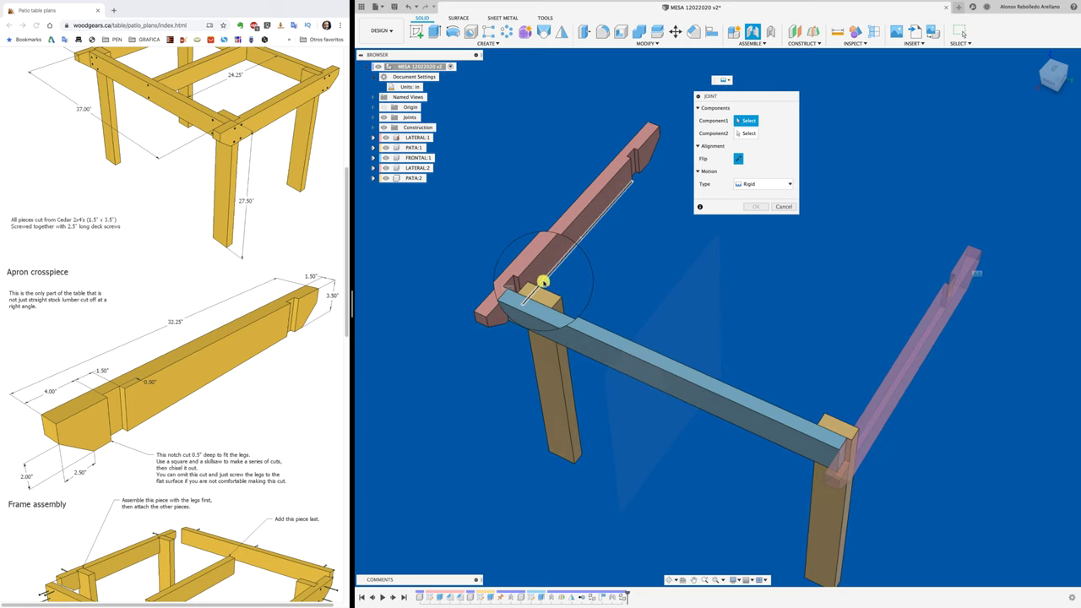
click(522, 288)
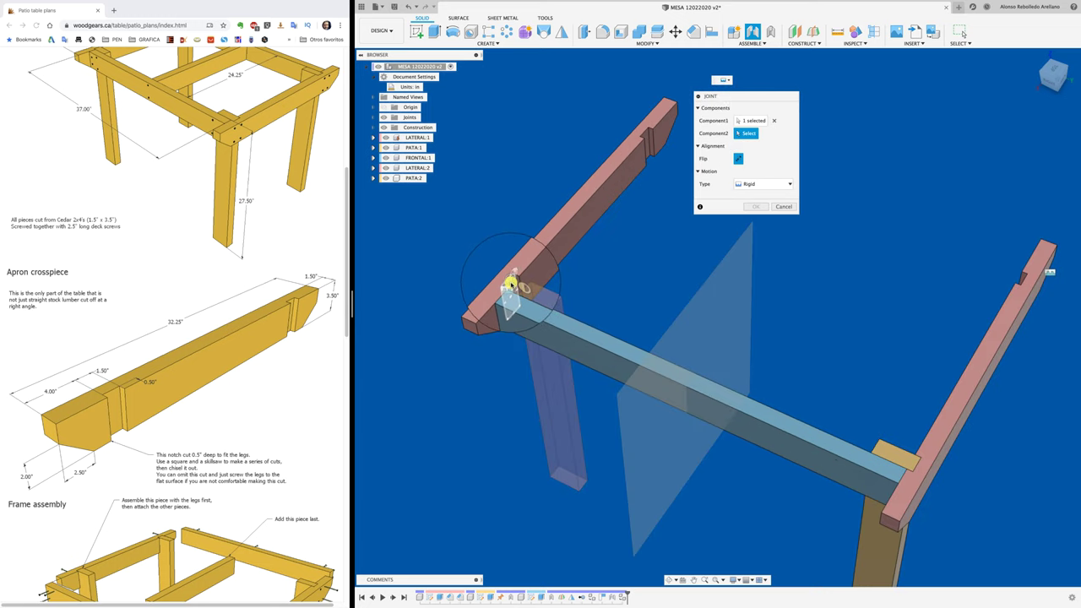
click(509, 283)
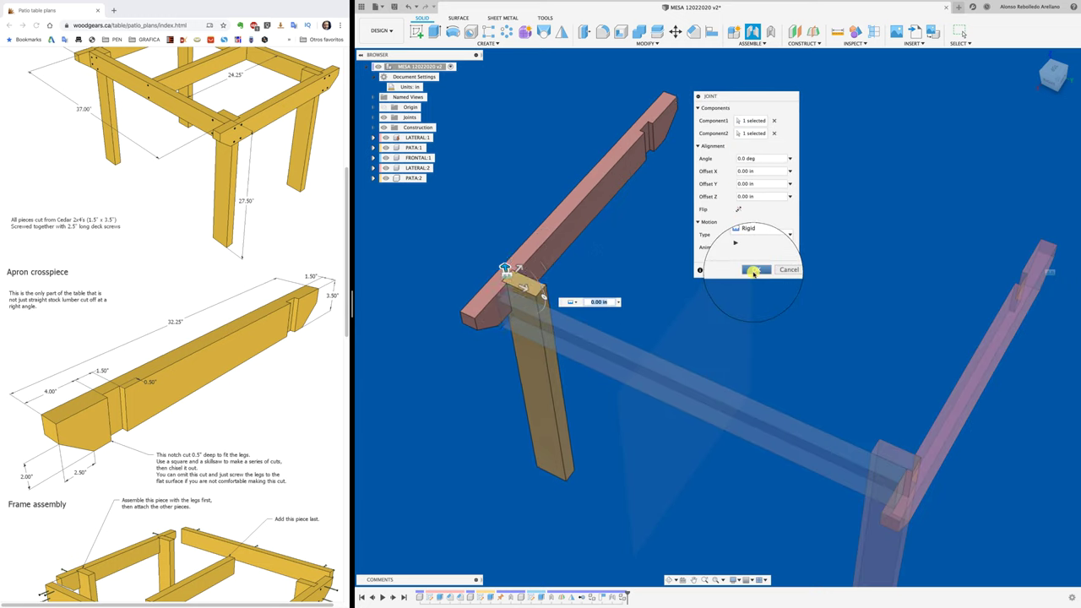
click(756, 268)
scroll(734, 286, down, 3)
scroll(726, 287, down, 2)
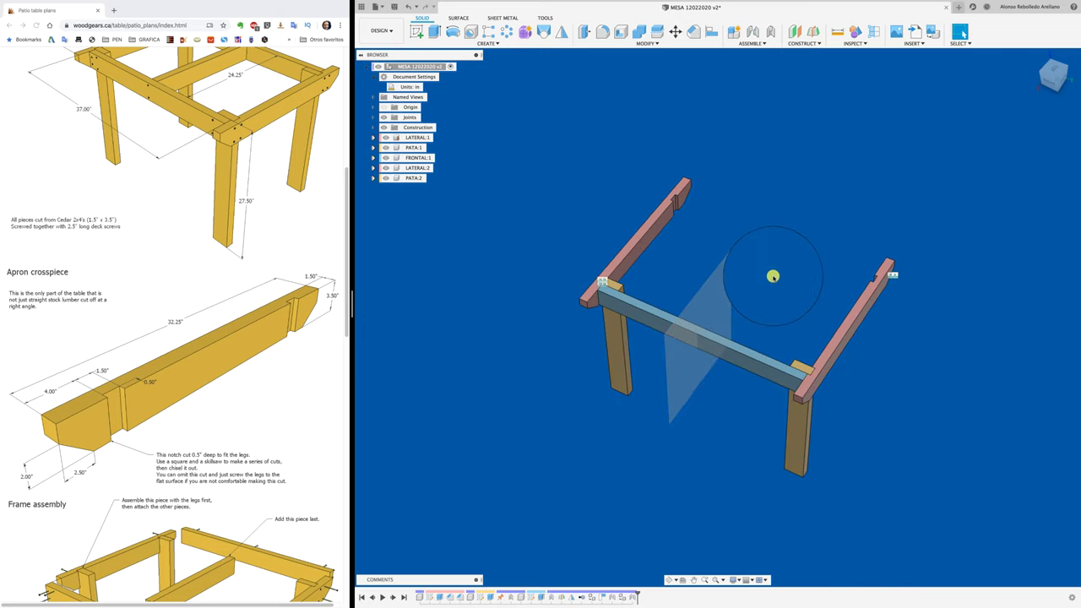
mouse_move(726, 287)
shift+middle_down()
mouse_move(773, 276)
mouse_move(426, 195)
shift+middle_up()
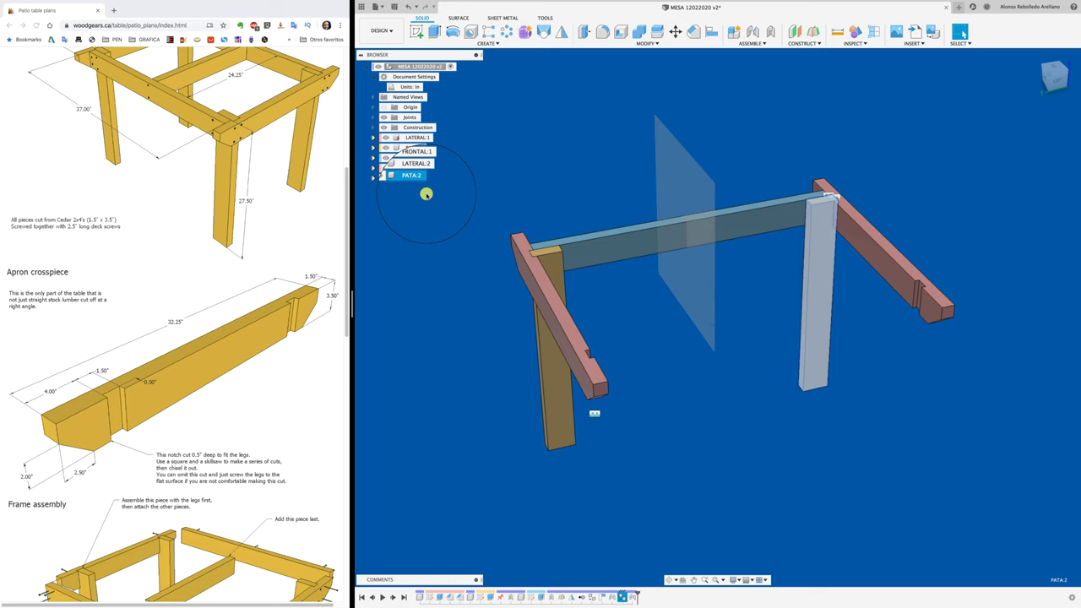
Paste a third leg PATA:3 and move it near the right apron's far end.
key(ctrl+v)
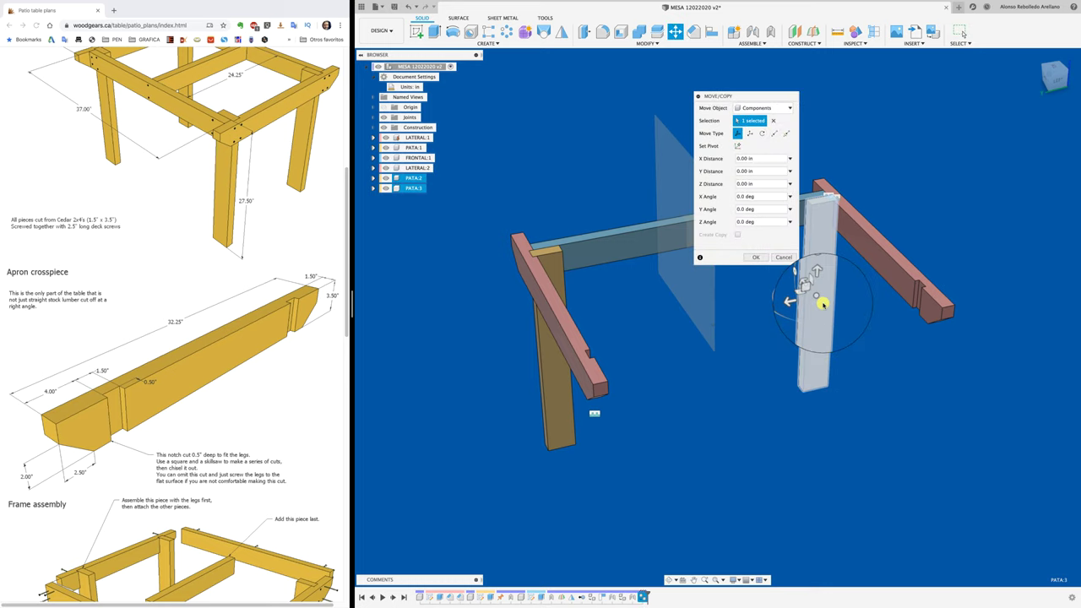
drag(808, 285, 865, 374)
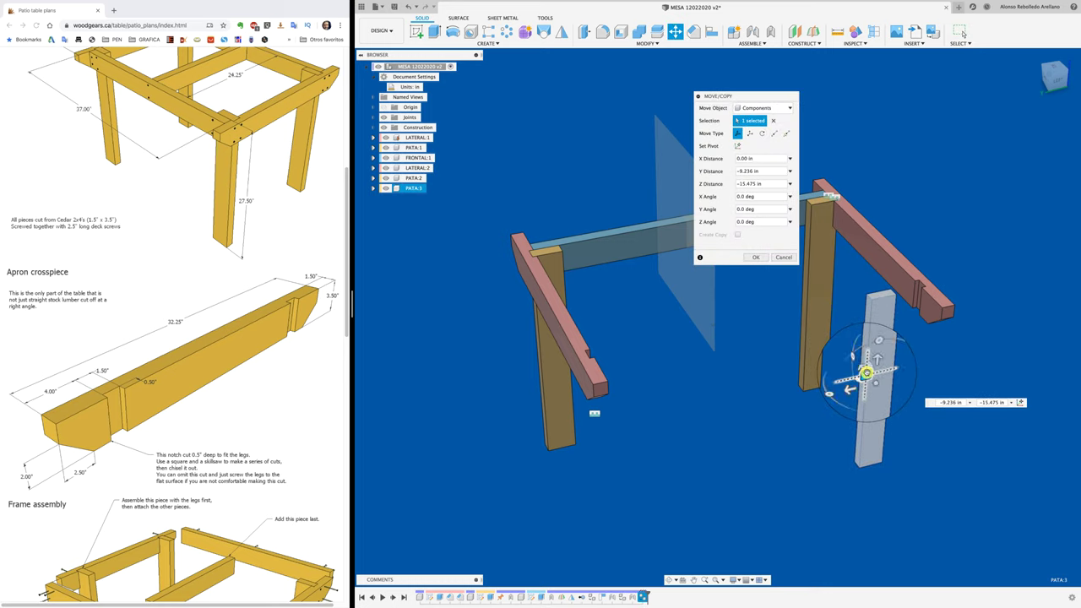
click(756, 256)
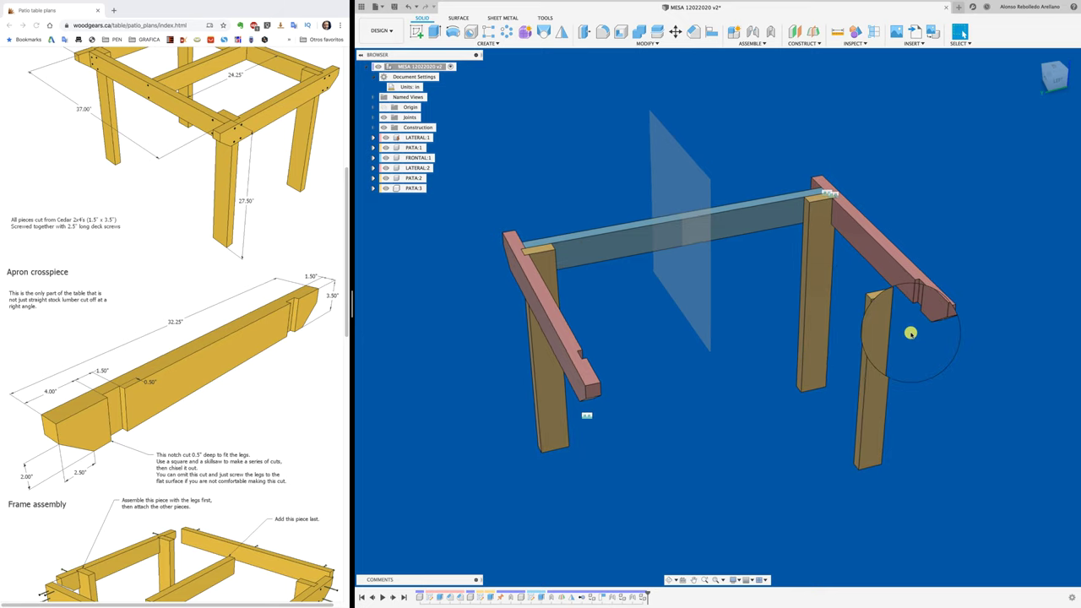
scroll(970, 294, up, 3)
scroll(972, 293, up, 2)
drag(819, 362, 755, 385)
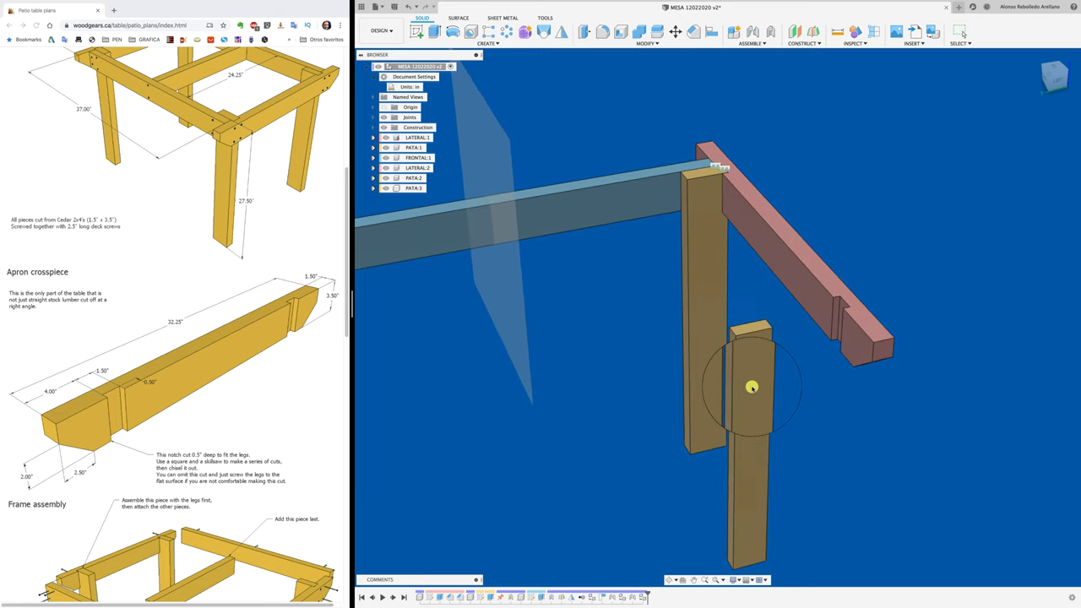
Rigidly joint the top of PATA:3 to the apron's far end.
key(j)
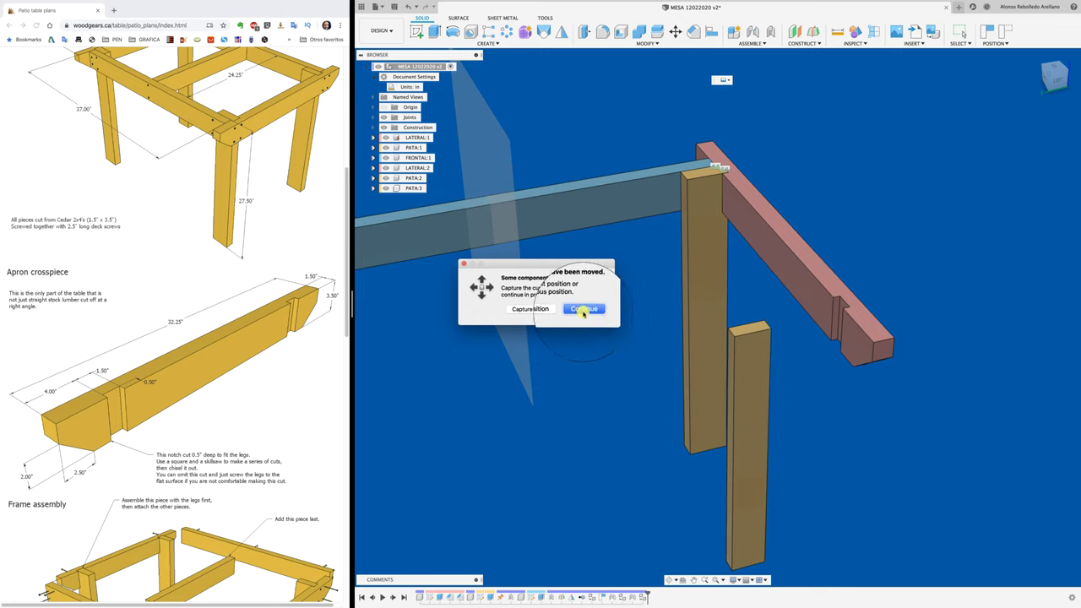
click(582, 308)
click(766, 324)
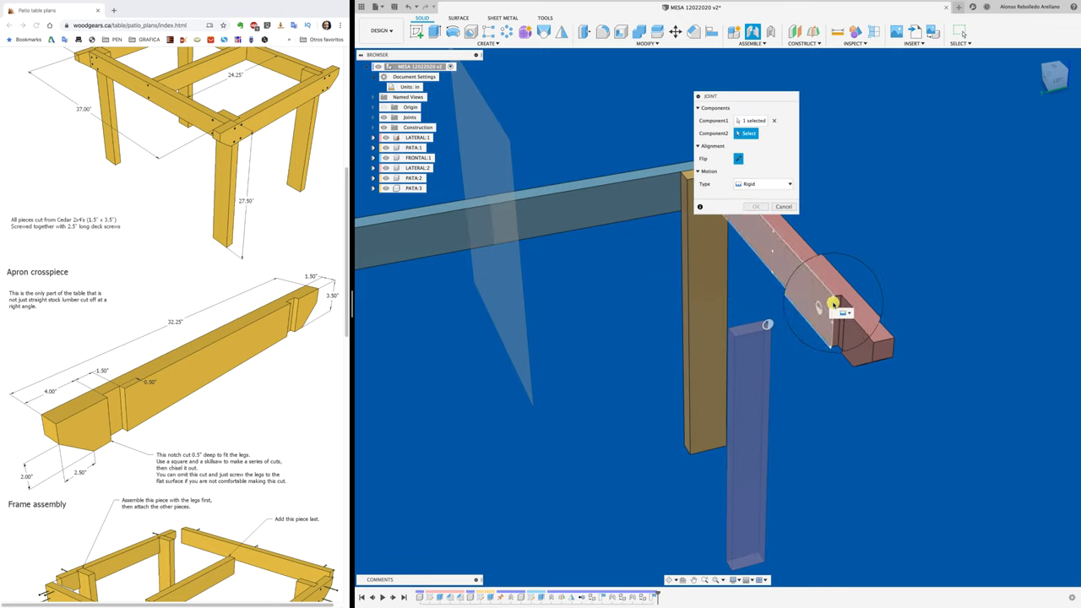
click(843, 306)
click(756, 270)
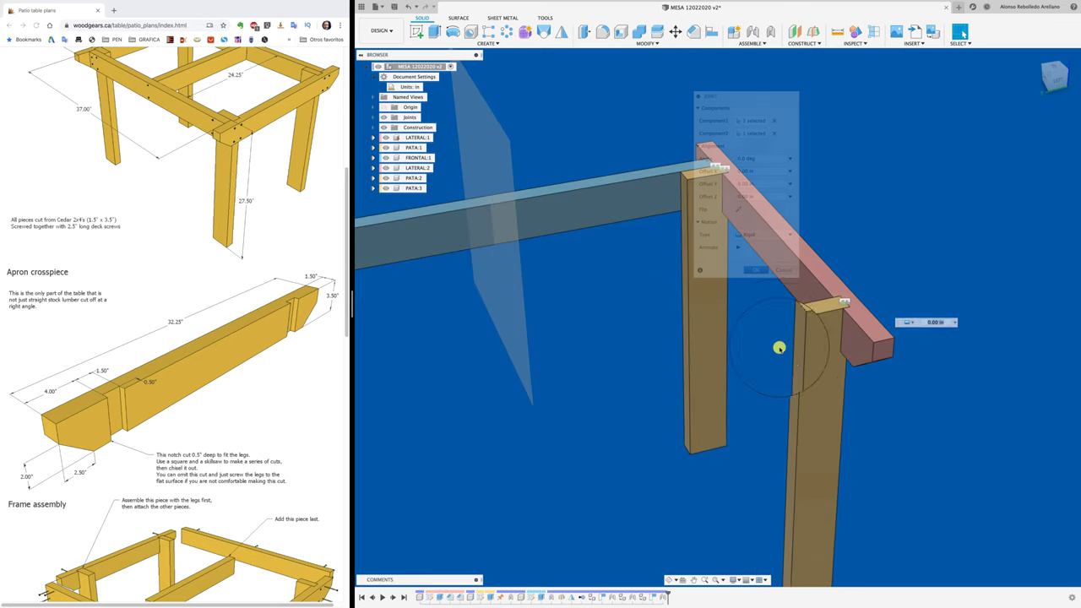
scroll(786, 364, down, 5)
shift+middle_drag(787, 364, 533, 309)
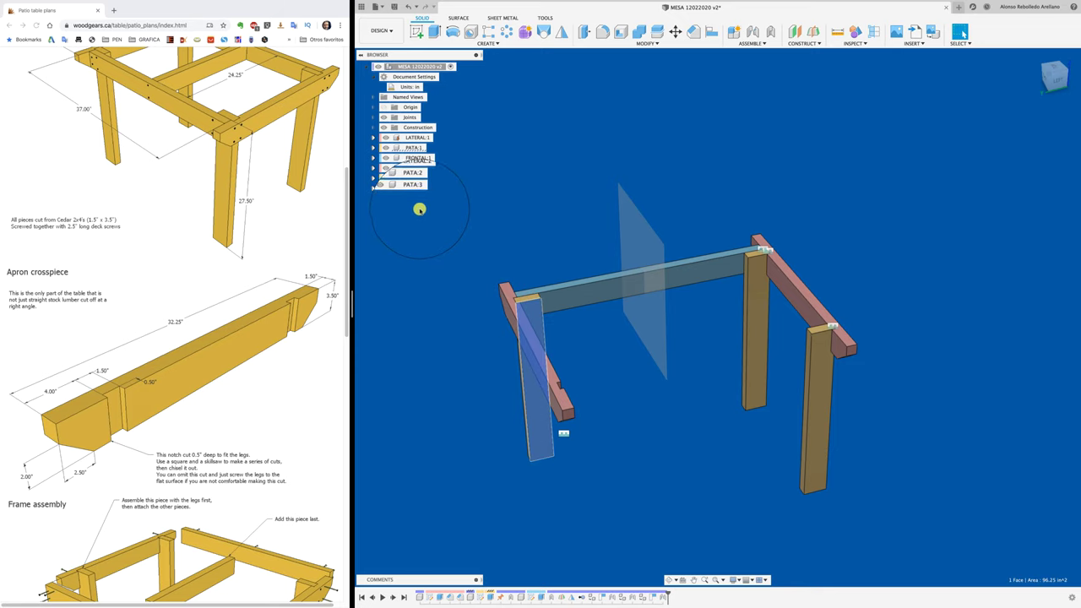
Copy PATA:3 as a fourth leg PATA:4, moved 16 in along Y.
click(415, 187)
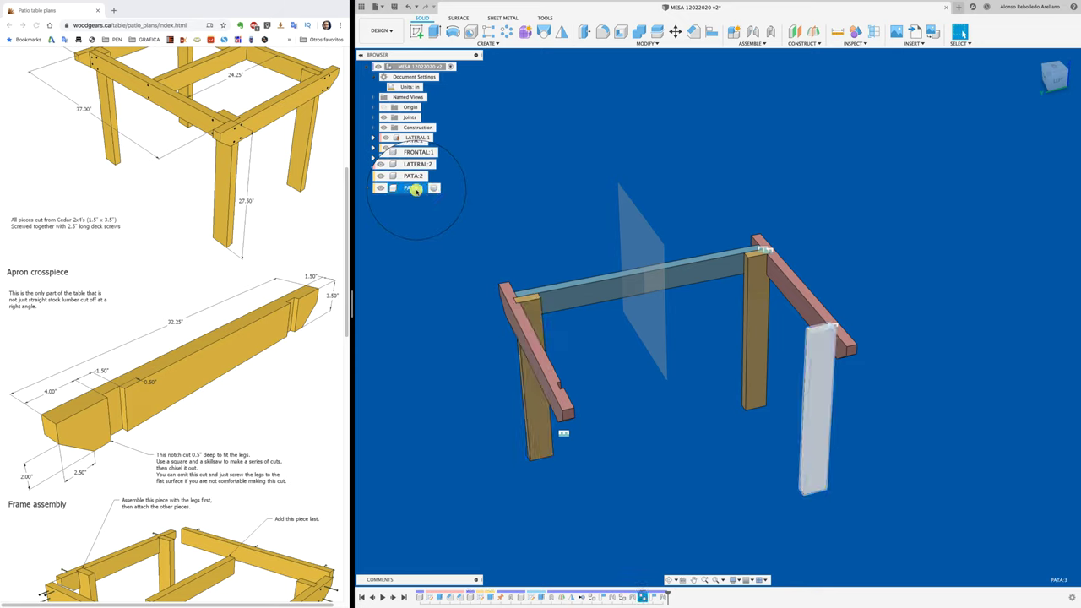
key(ctrl+c)
key(ctrl+v)
drag(794, 416, 586, 465)
click(755, 256)
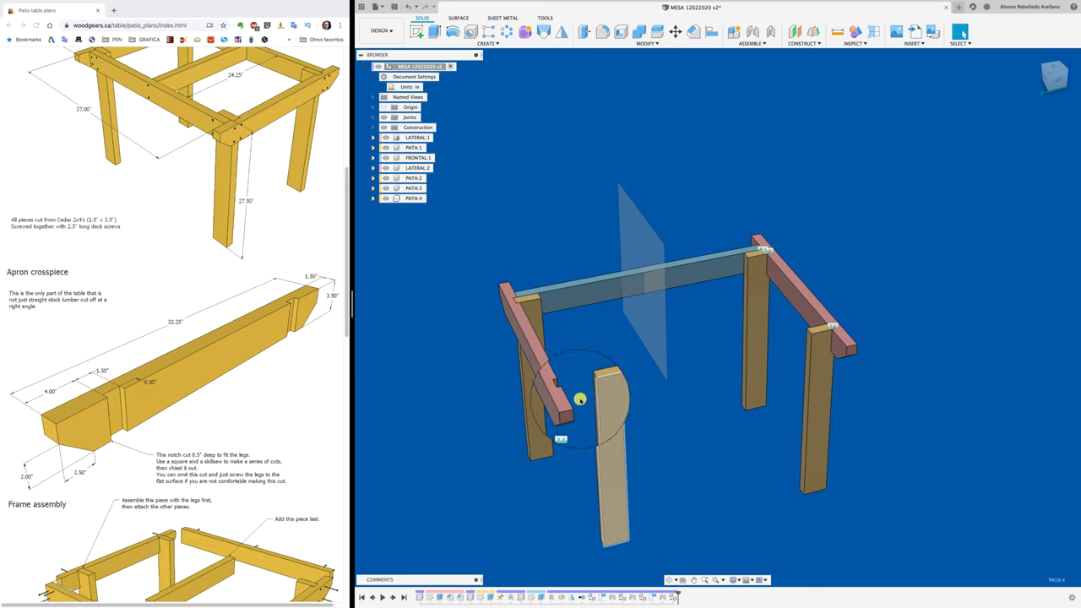
scroll(580, 399, up, 1)
scroll(577, 371, up, 3)
Joint the top of PATA:4 to the last apron end, then select crosspiece FRONTAL:1.
key(j)
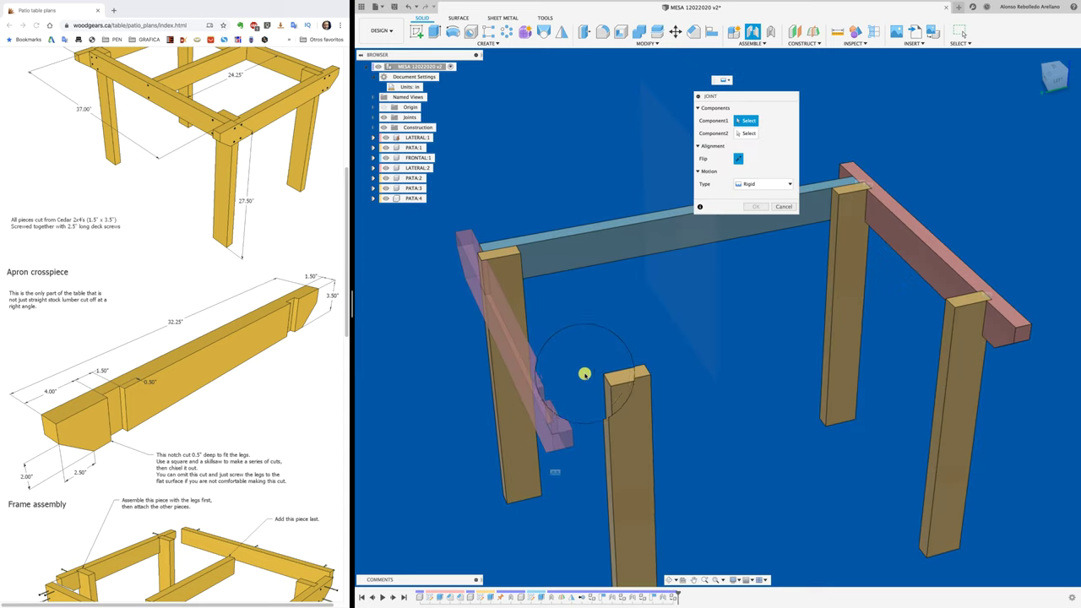
click(602, 379)
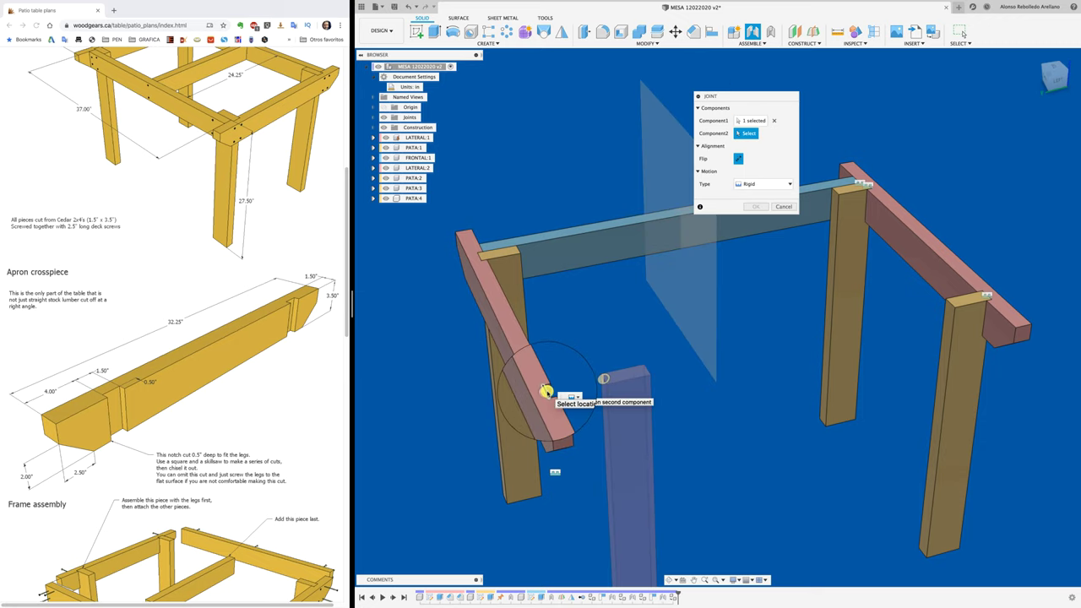
click(557, 390)
click(752, 272)
scroll(683, 352, down, 3)
scroll(684, 353, down, 2)
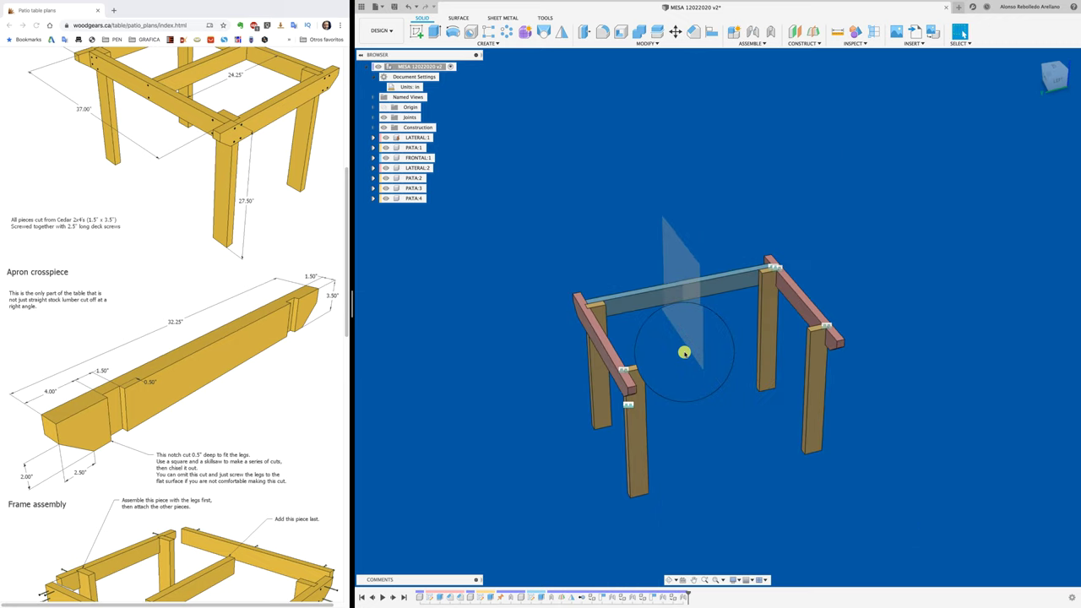
scroll(685, 364, up, 2)
click(615, 313)
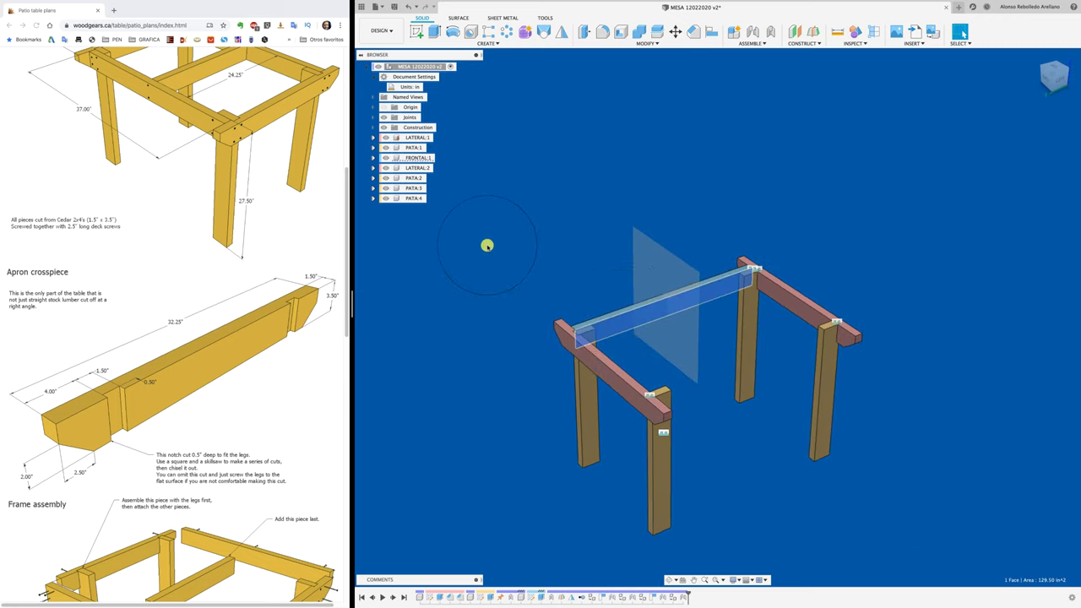
click(419, 158)
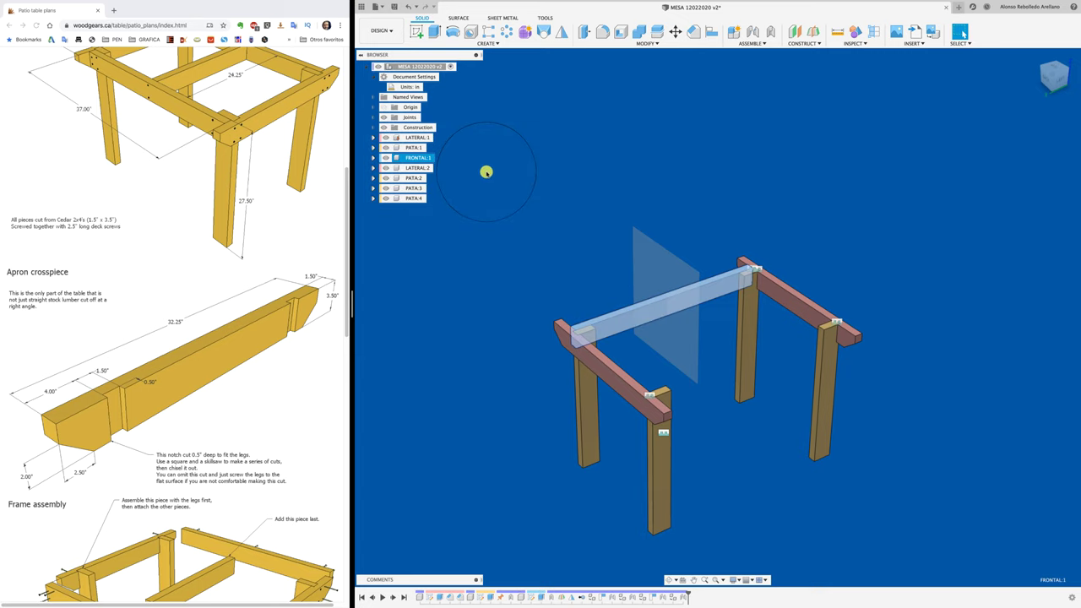
Paste FRONTAL:1 as FRONTAL:2, shifted -20 in along X to the opposite leg pair.
key(ctrl+c)
key(ctrl+v)
mouse_move(647, 283)
mouse_down()
mouse_move(721, 355)
mouse_move(767, 374)
mouse_up()
click(755, 257)
scroll(906, 334, up, 4)
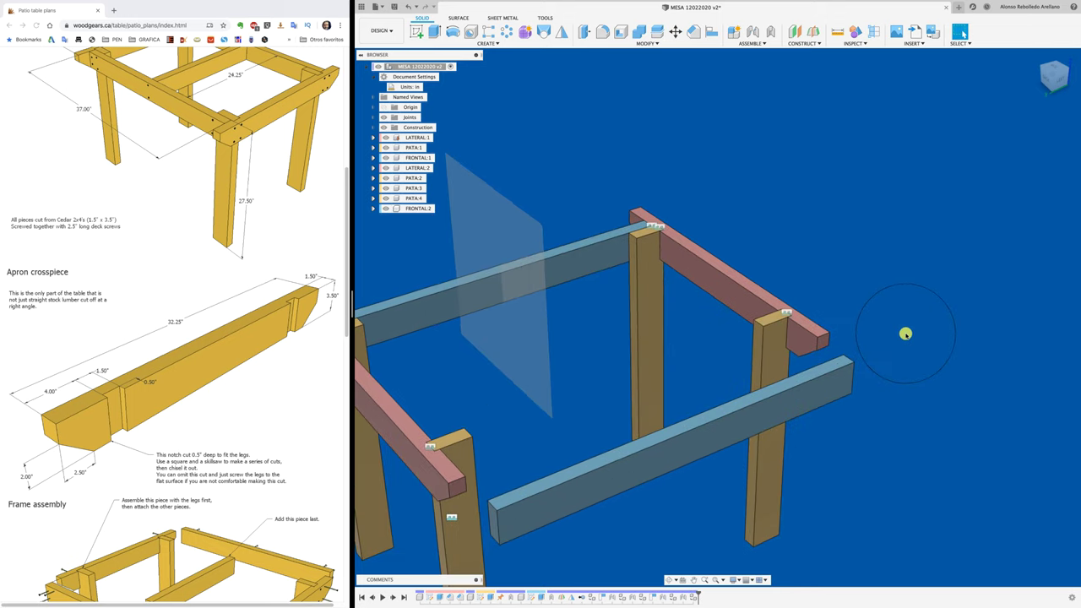
scroll(905, 333, up, 3)
scroll(905, 334, up, 2)
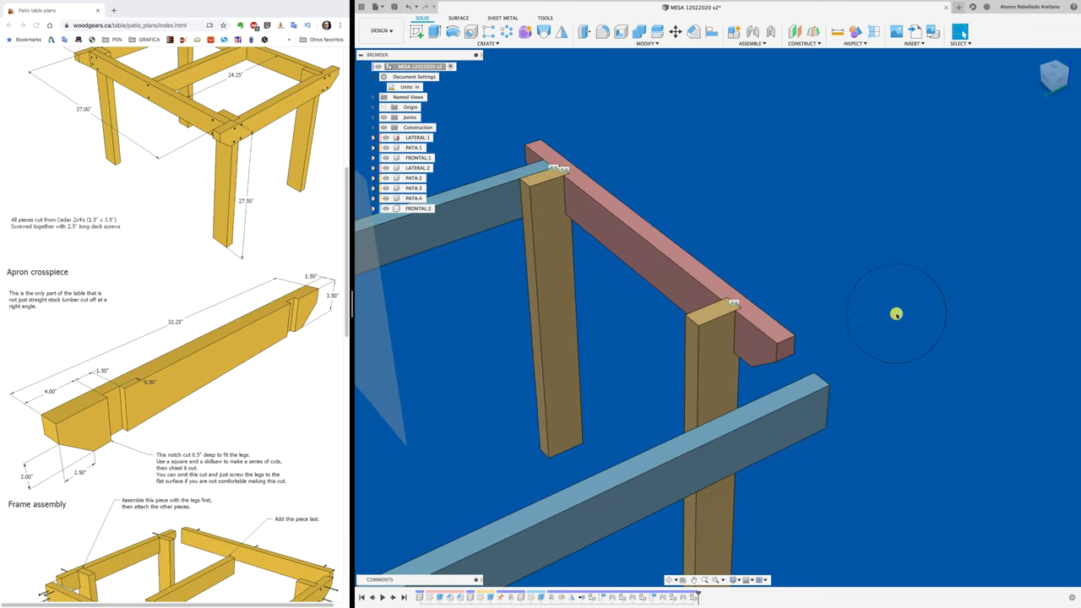
Rigidly joint the FRONTAL:2 crosspiece end to the side apron's notch.
key(j)
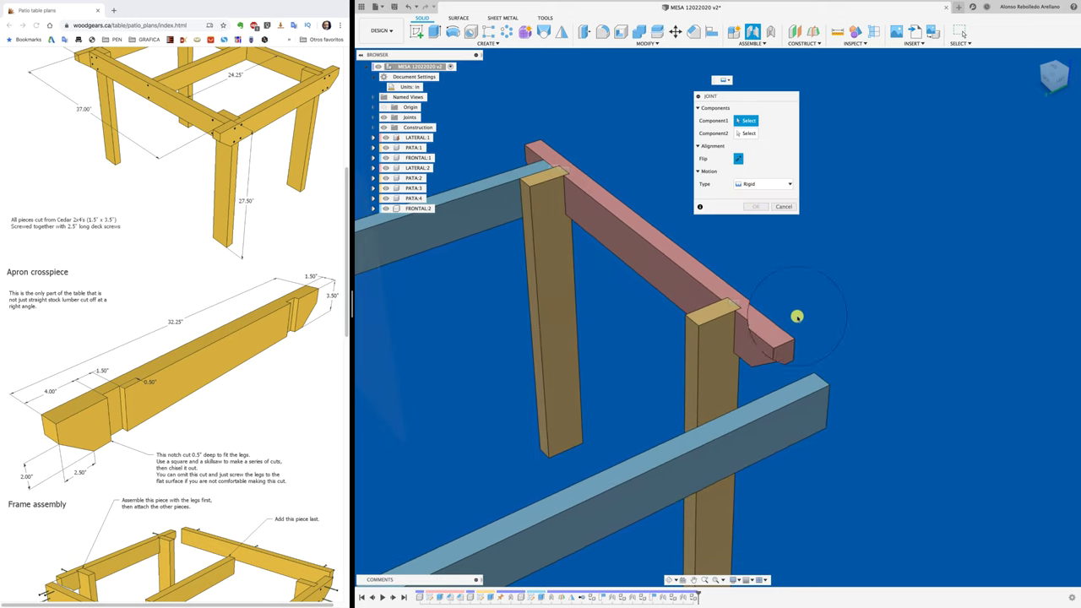
click(814, 372)
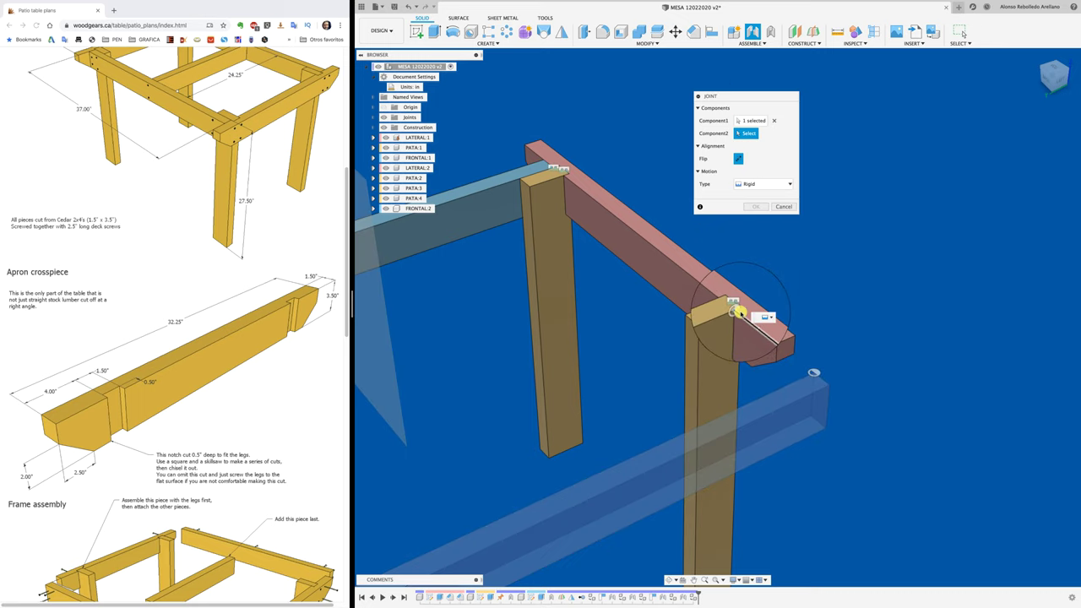
click(728, 308)
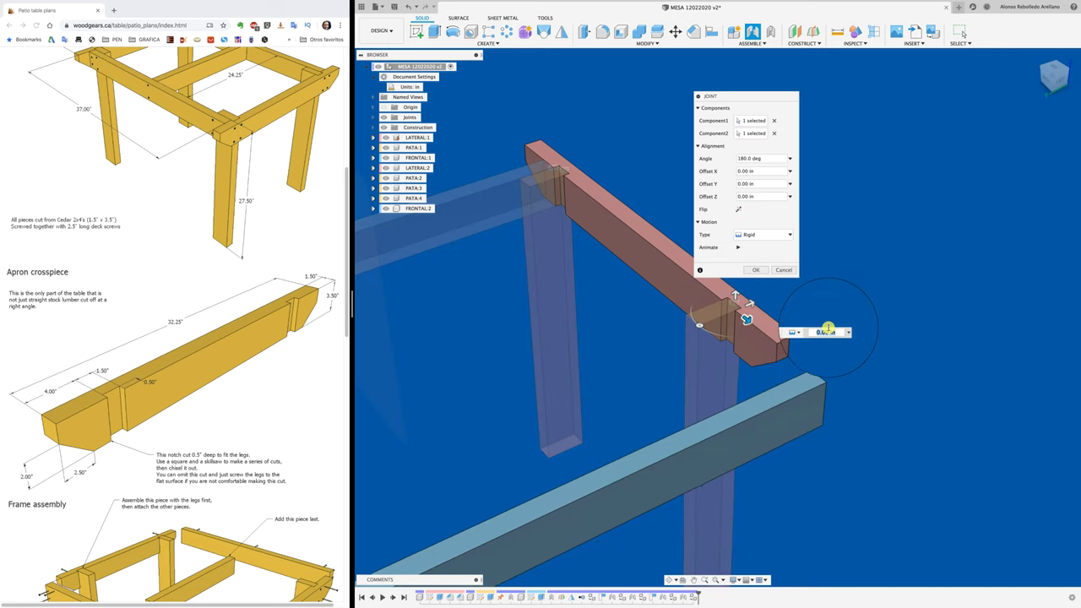
click(756, 269)
scroll(853, 317, down, 3)
scroll(803, 414, down, 2)
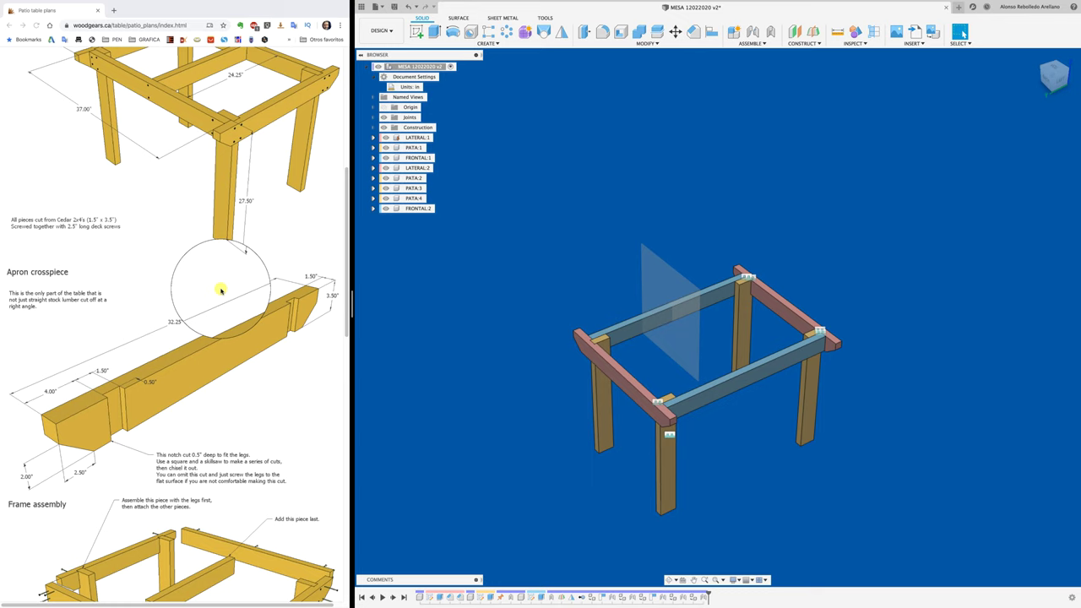
shift+middle_drag(506, 380, 459, 390)
scroll(541, 363, up, 5)
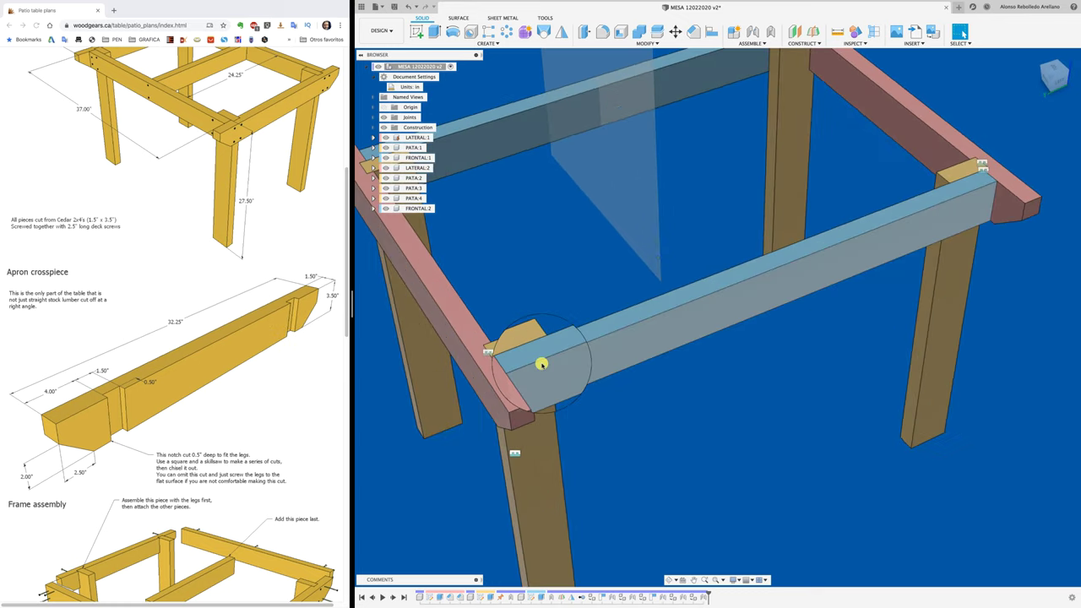
scroll(541, 363, up, 3)
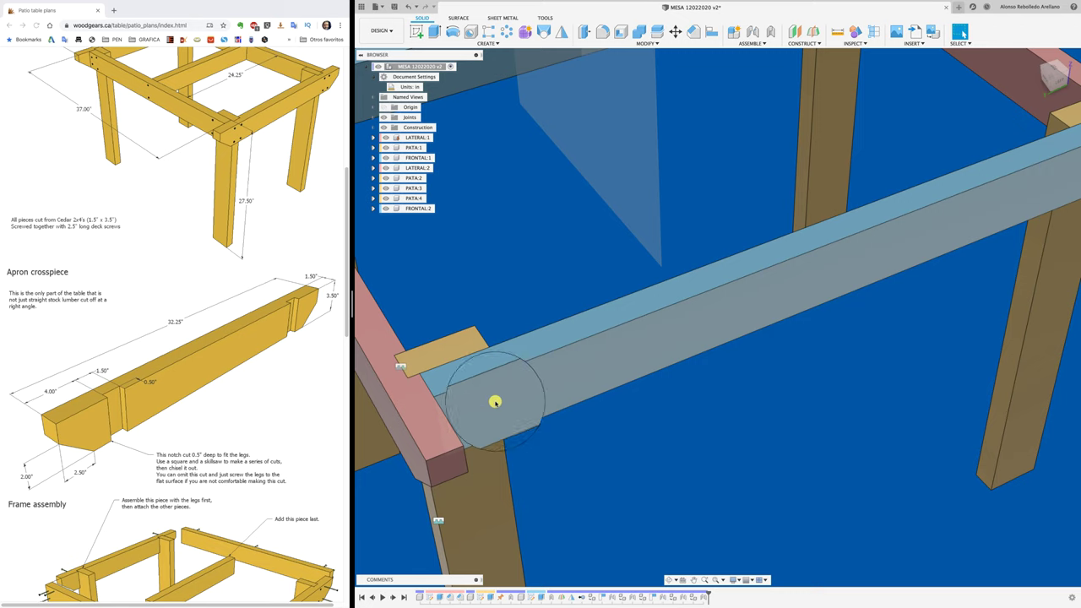
scroll(498, 397, down, 3)
scroll(511, 390, up, 1)
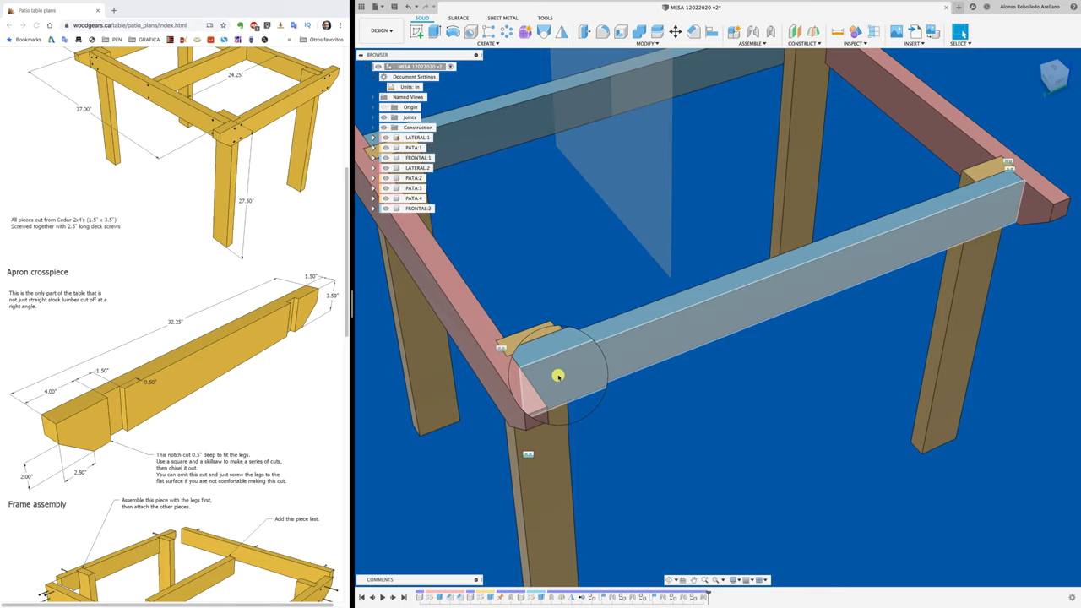
scroll(557, 375, down, 5)
scroll(601, 309, down, 5)
scroll(635, 300, up, 10)
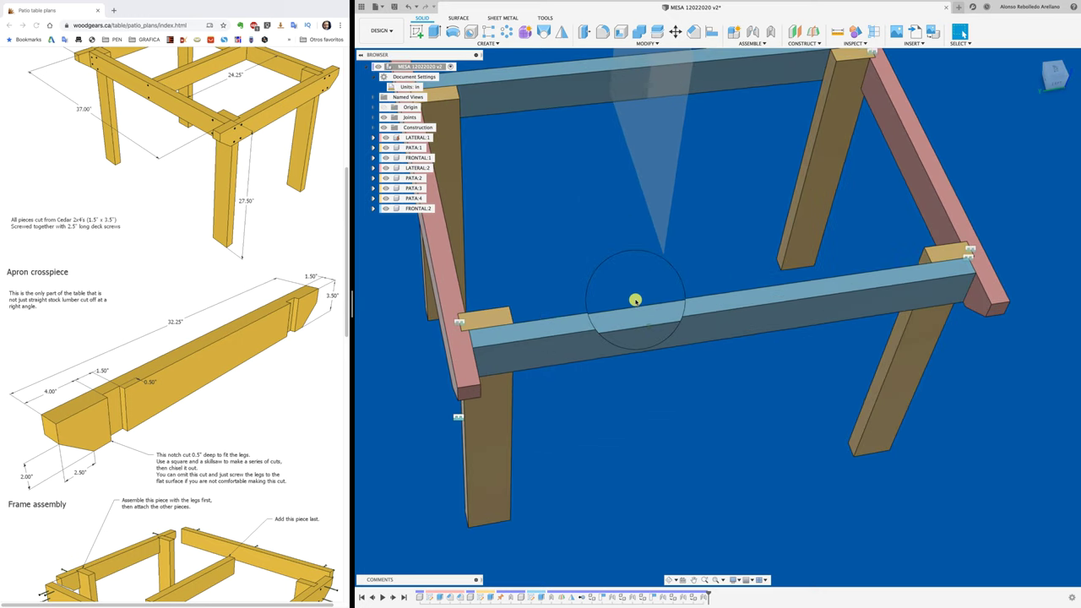
shift+middle_drag(635, 300, 495, 345)
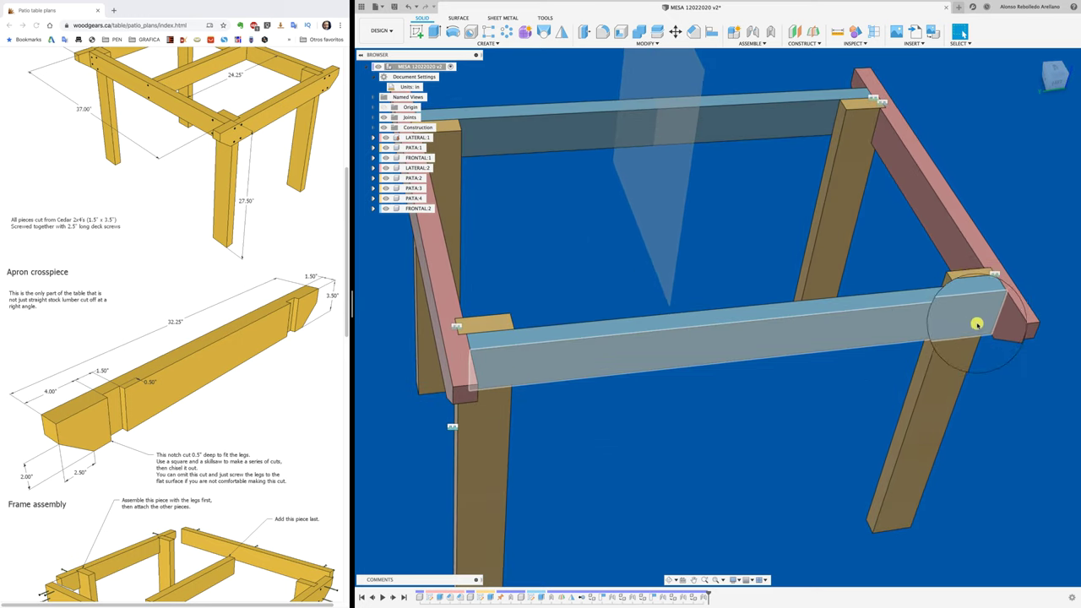
mouse_move(977, 323)
shift+middle_down()
mouse_move(652, 347)
mouse_move(704, 410)
shift+middle_up()
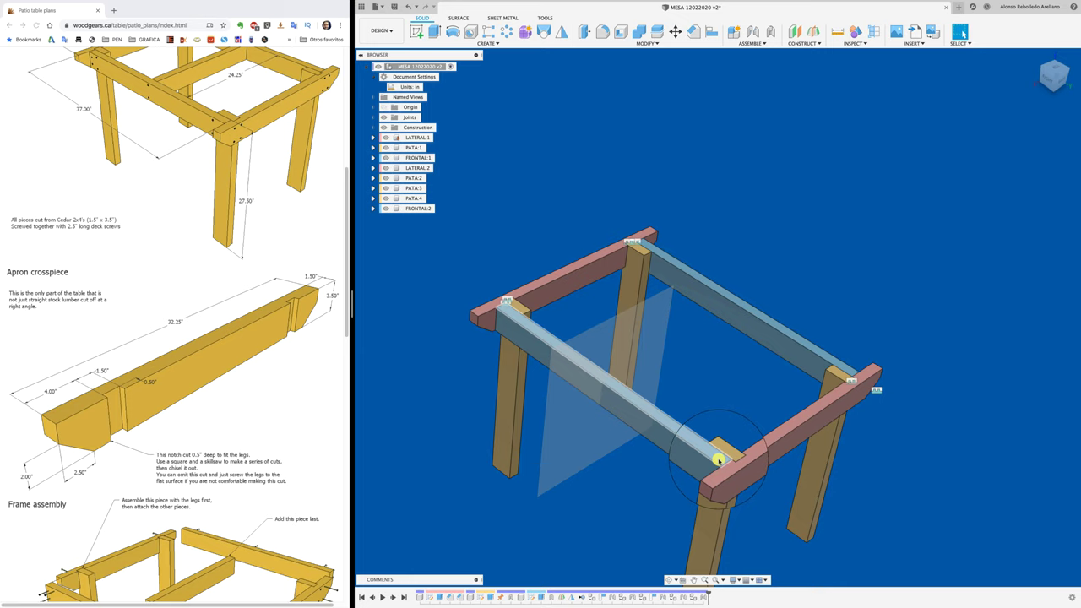
mouse_move(718, 461)
shift+middle_down()
mouse_move(724, 471)
mouse_move(717, 450)
mouse_move(647, 451)
mouse_move(586, 467)
mouse_move(634, 451)
mouse_move(651, 411)
mouse_move(685, 413)
shift+middle_up()
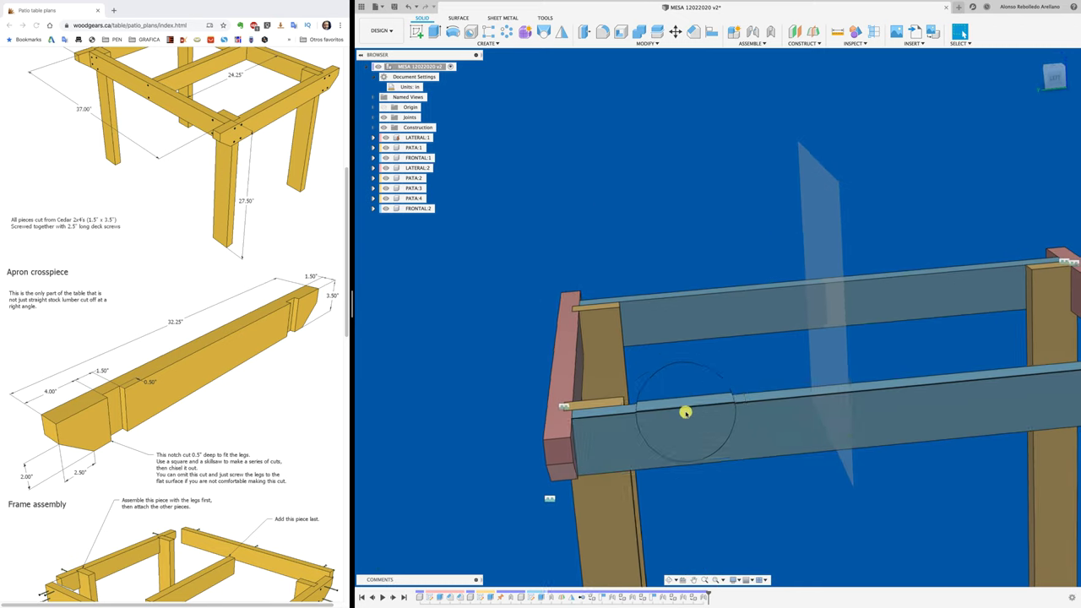
Activate the FRONTAL:2 component and start a sketch on the crosspiece face.
click(410, 209)
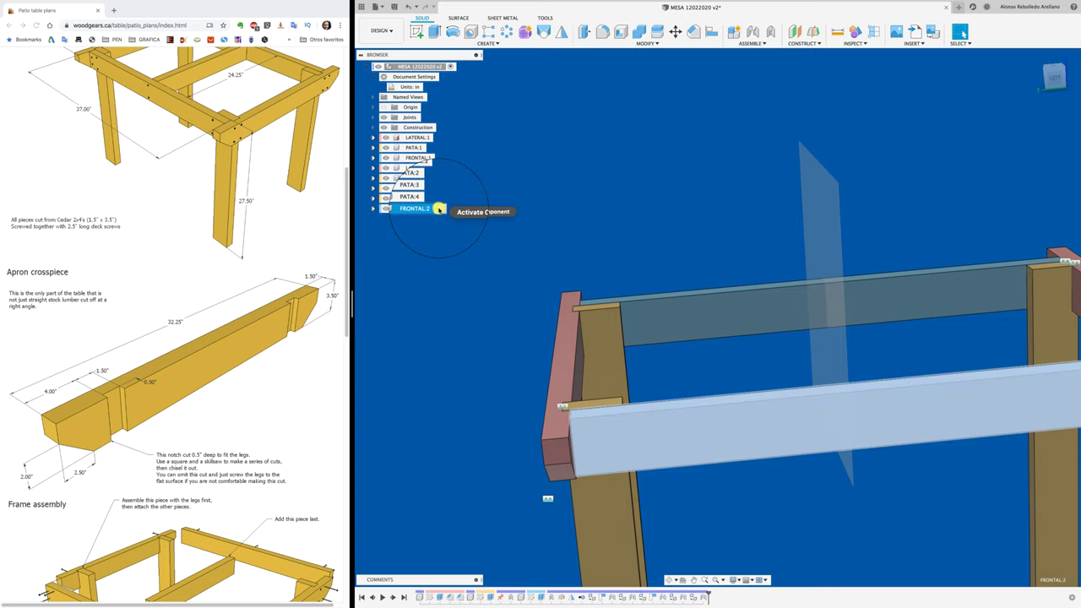
click(451, 65)
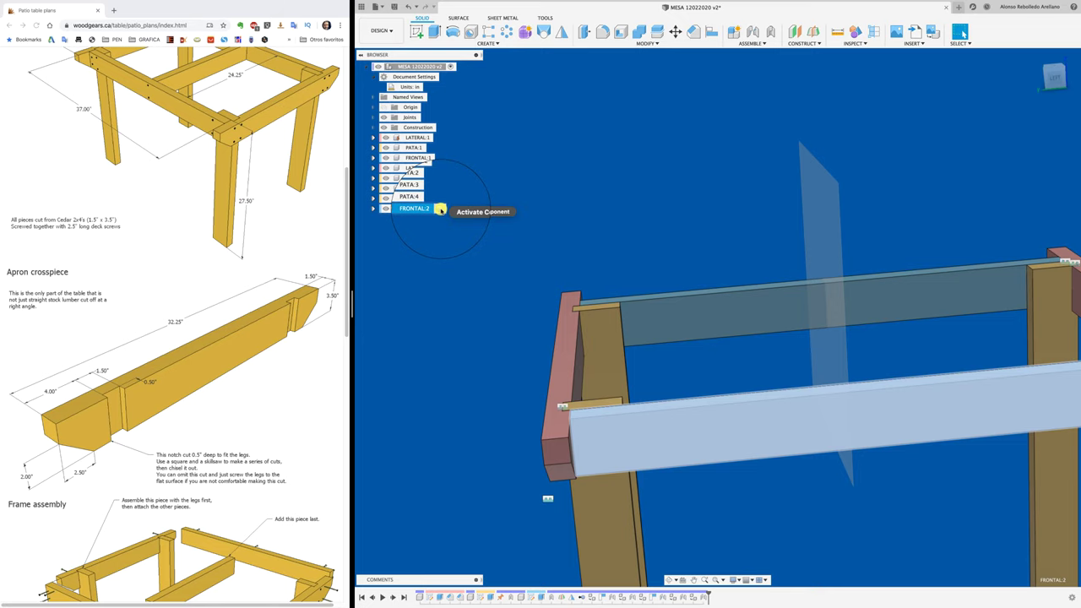
click(440, 209)
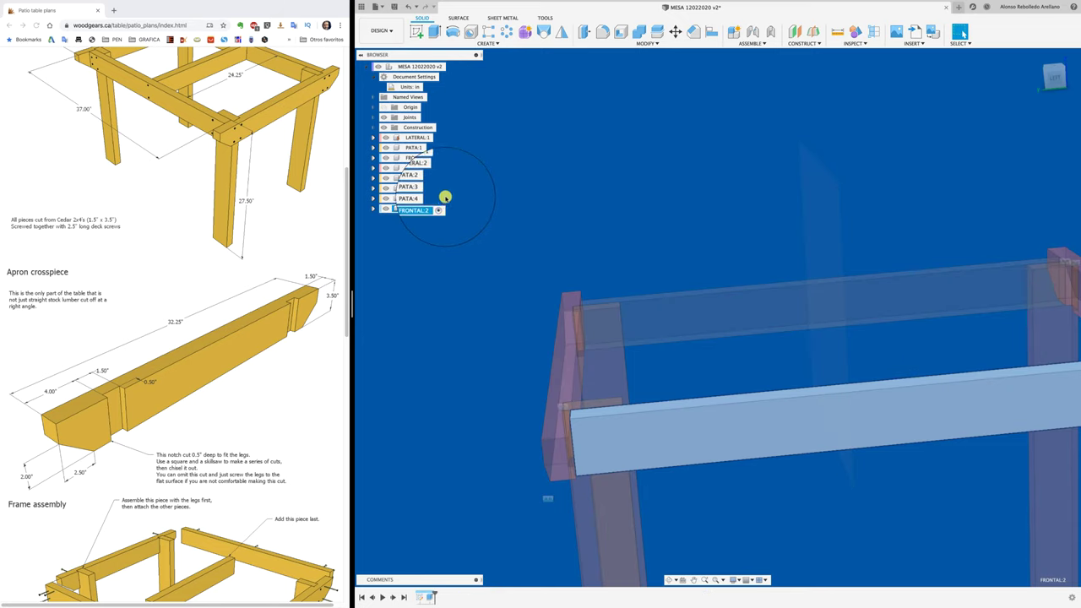
click(416, 31)
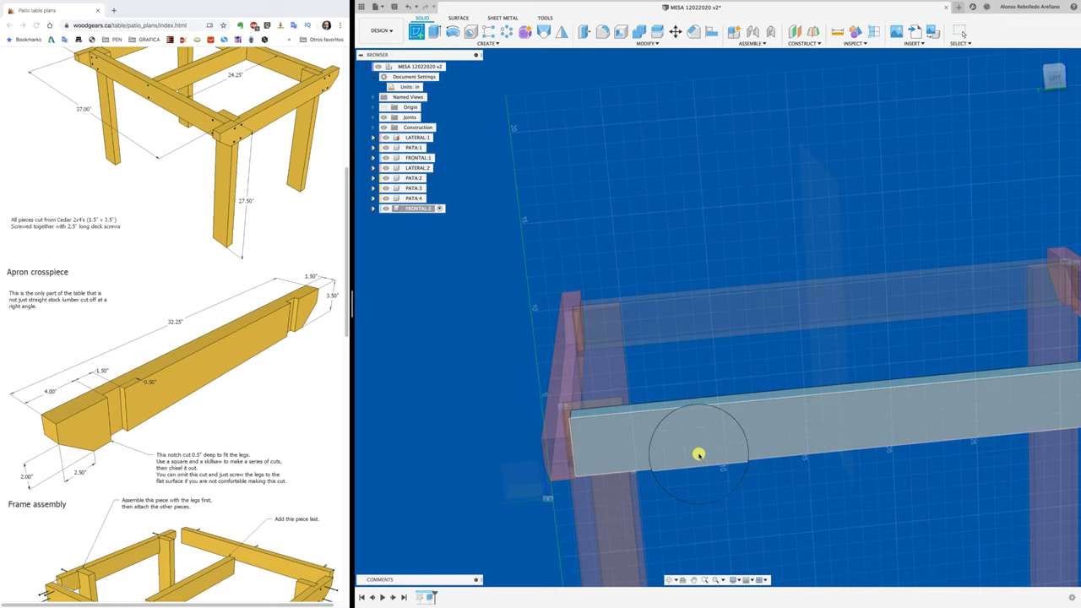
click(695, 449)
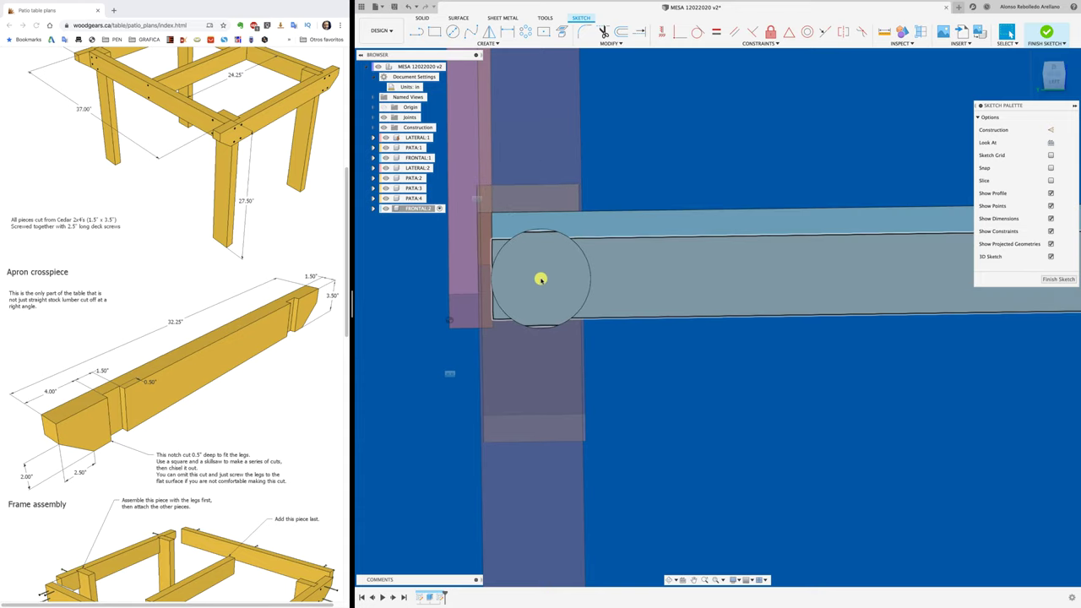
View the sketch plane face-on and project the leg face and an edge into it.
click(1053, 81)
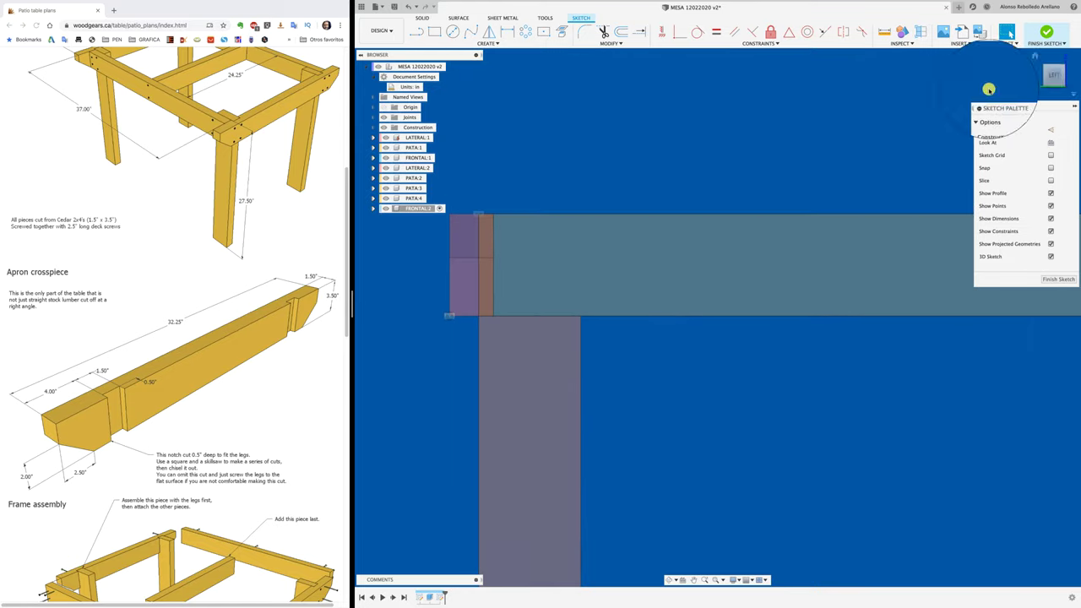
click(563, 32)
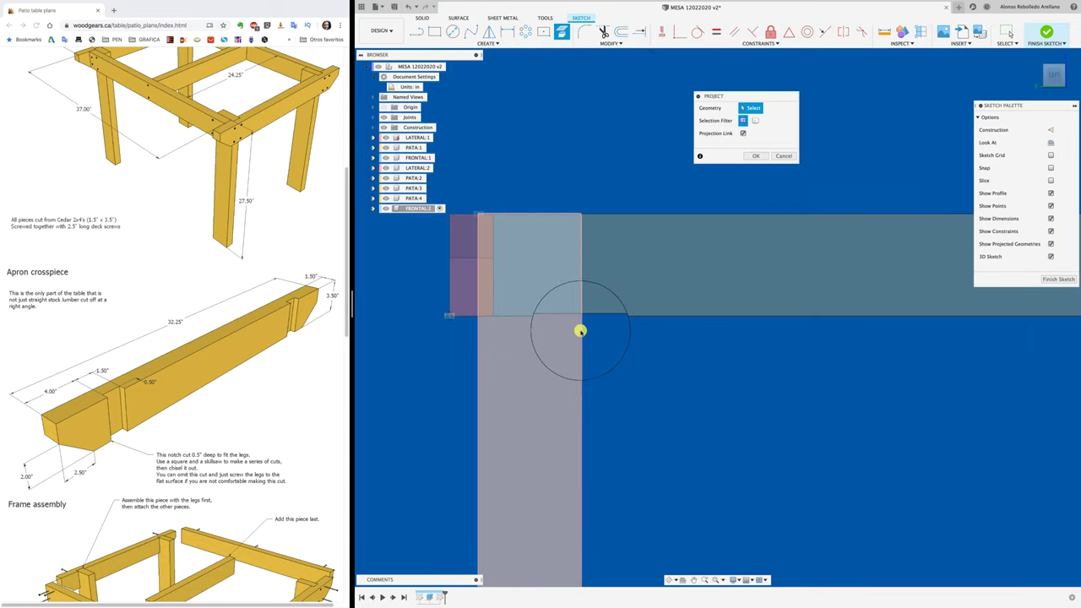
click(581, 330)
click(498, 253)
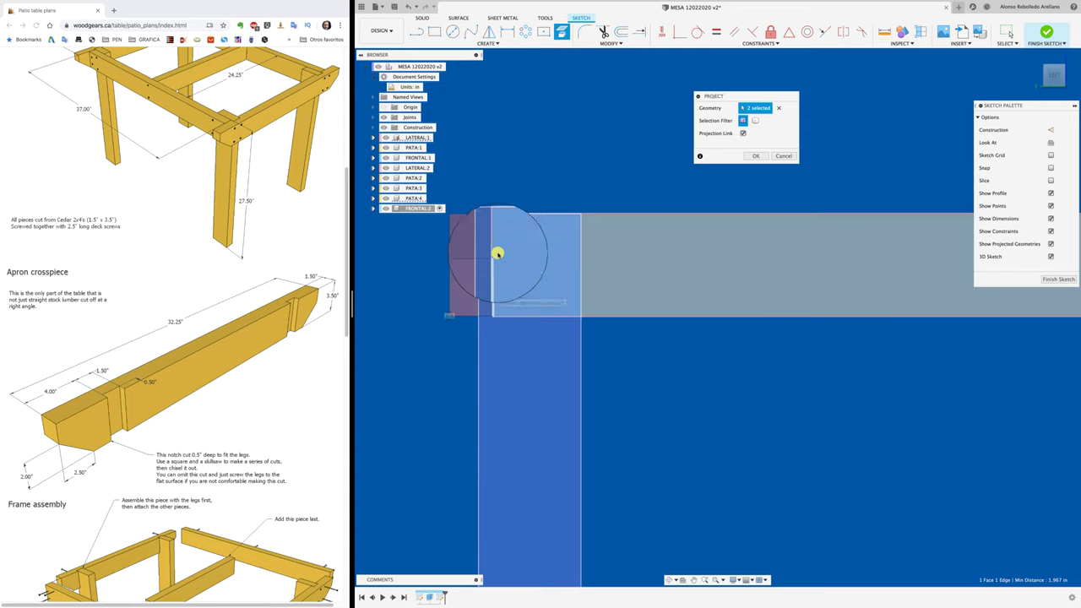
click(748, 157)
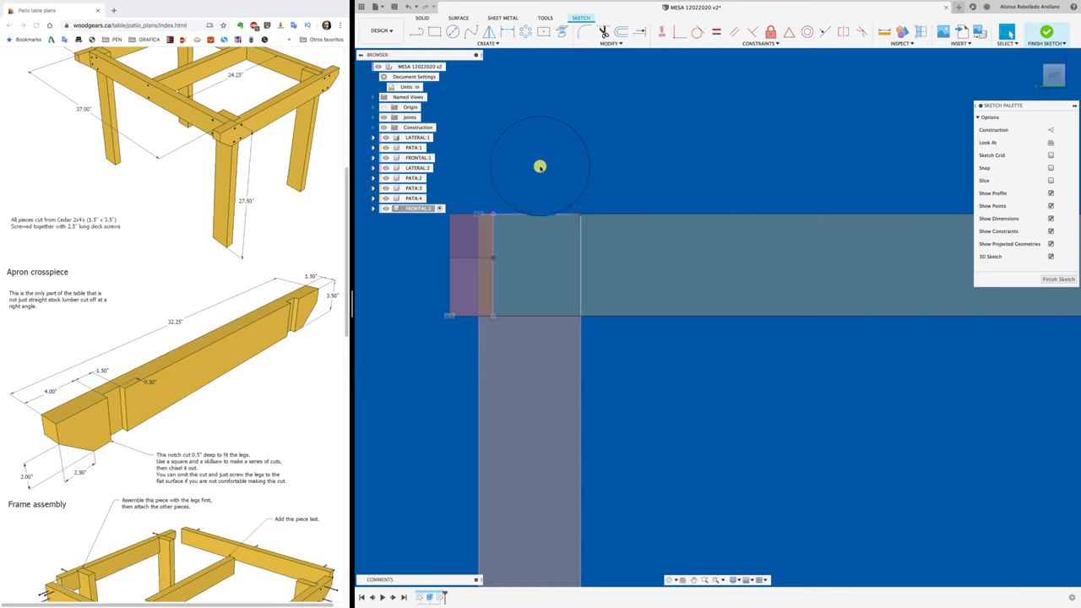
Draw two construction diagonals forming an X across the projected square.
click(416, 31)
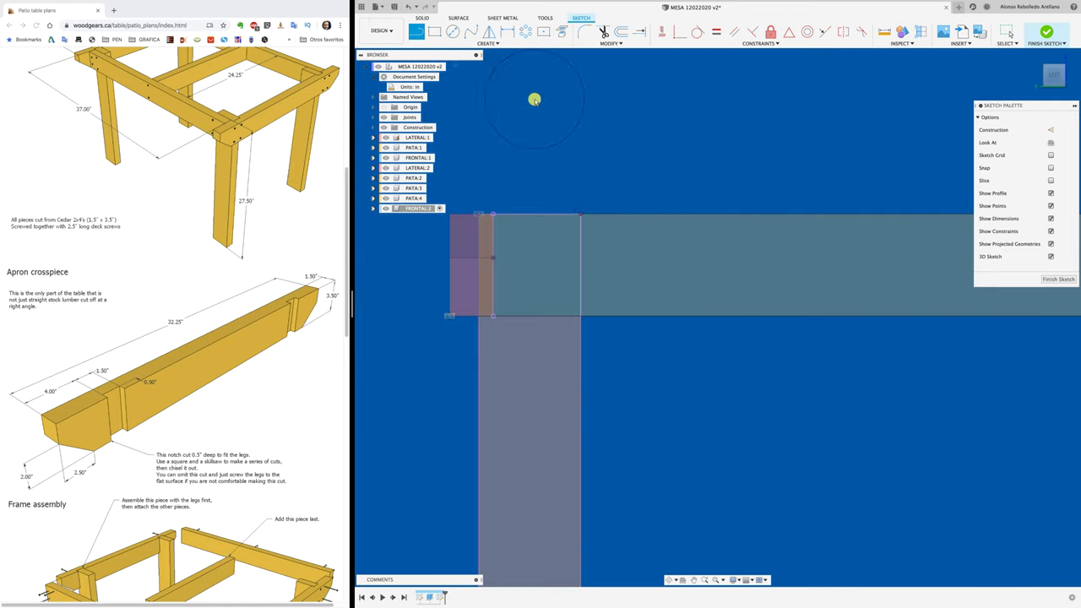
click(1051, 129)
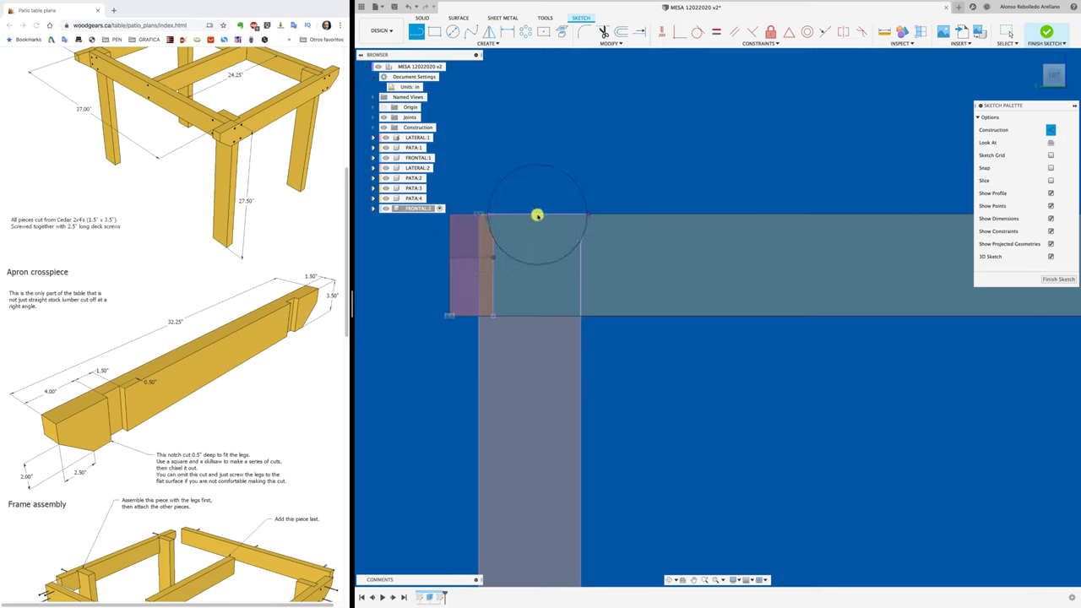
click(493, 214)
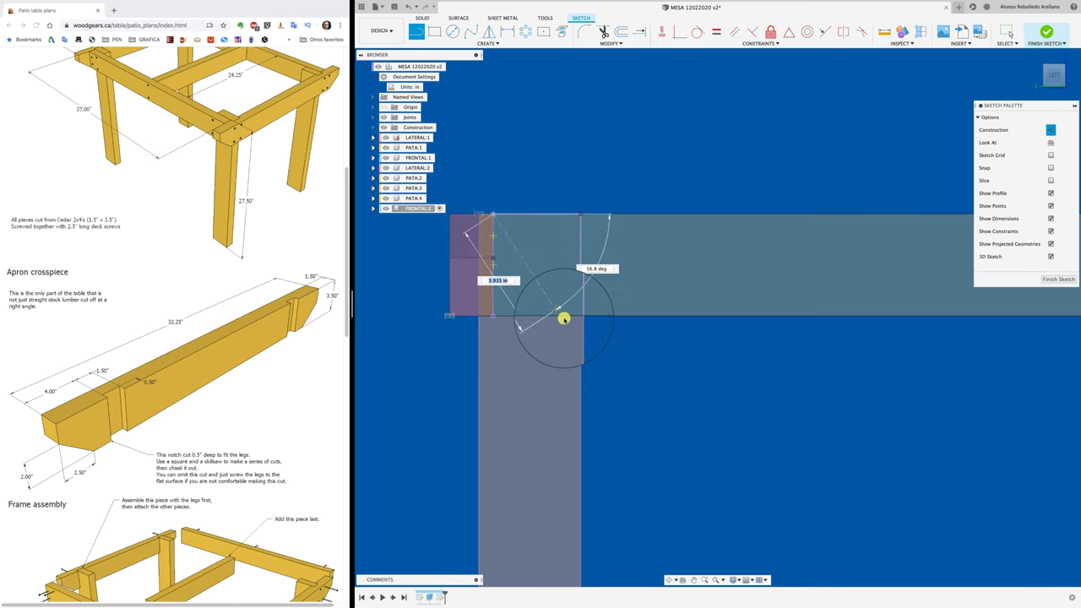
click(581, 310)
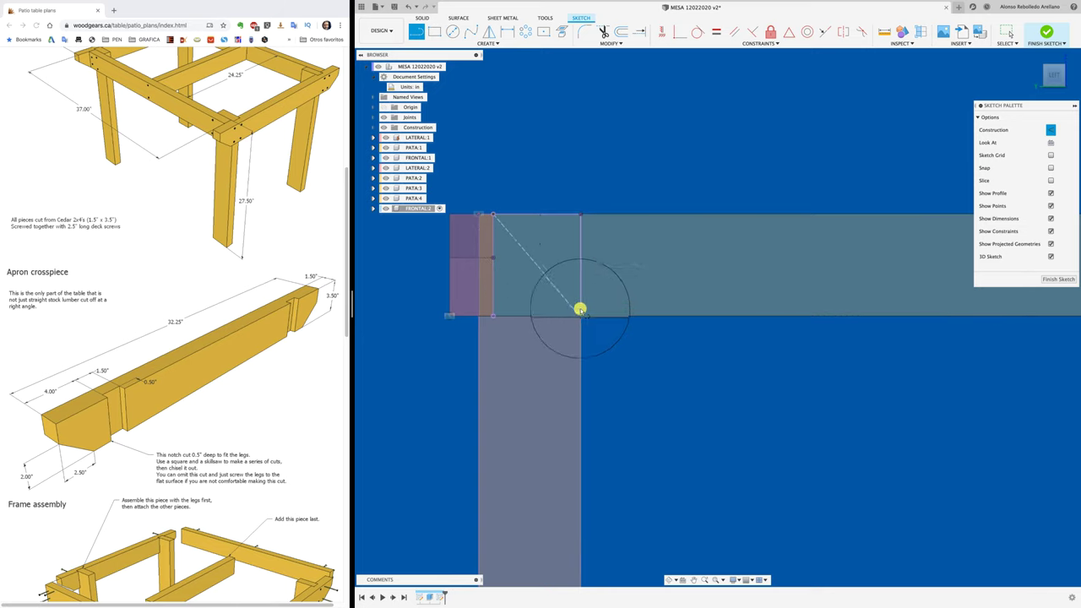
click(581, 216)
click(493, 314)
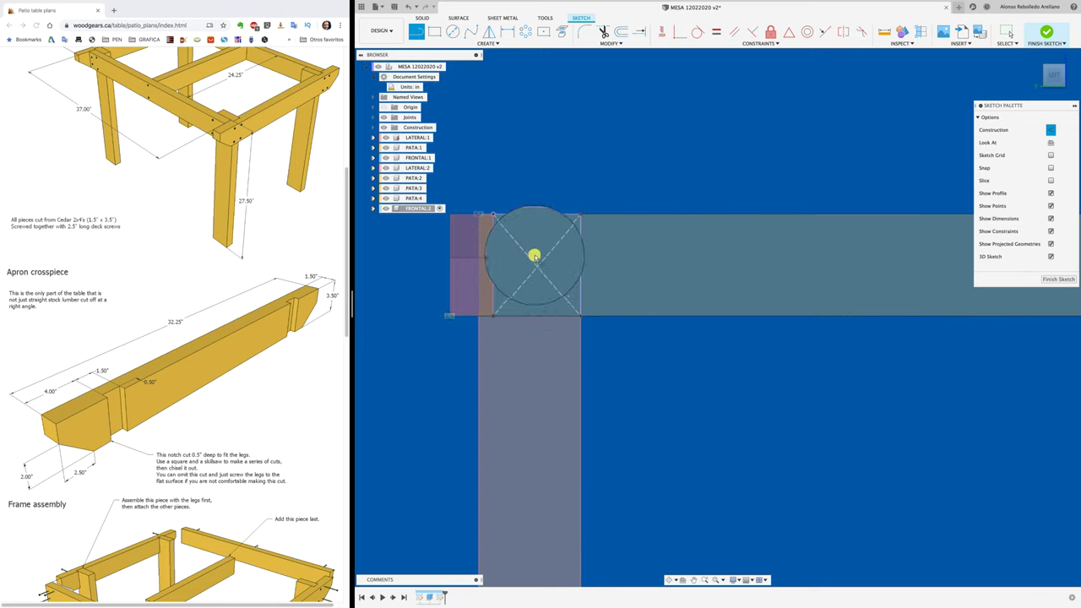
Add construction lines from the diagonals' centre to the bottom and right edges.
click(536, 216)
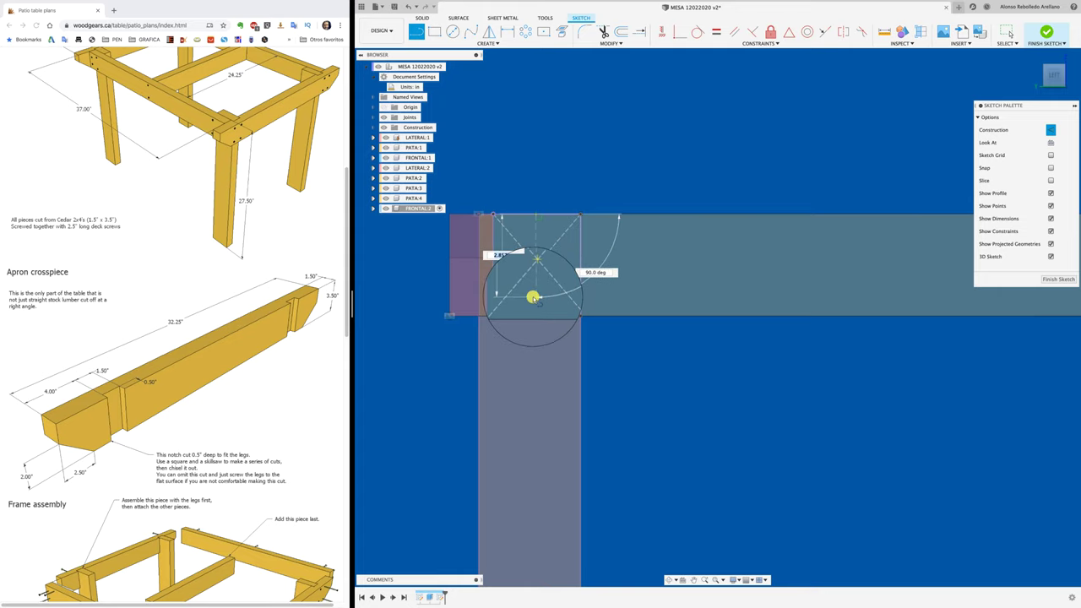
key(Escape)
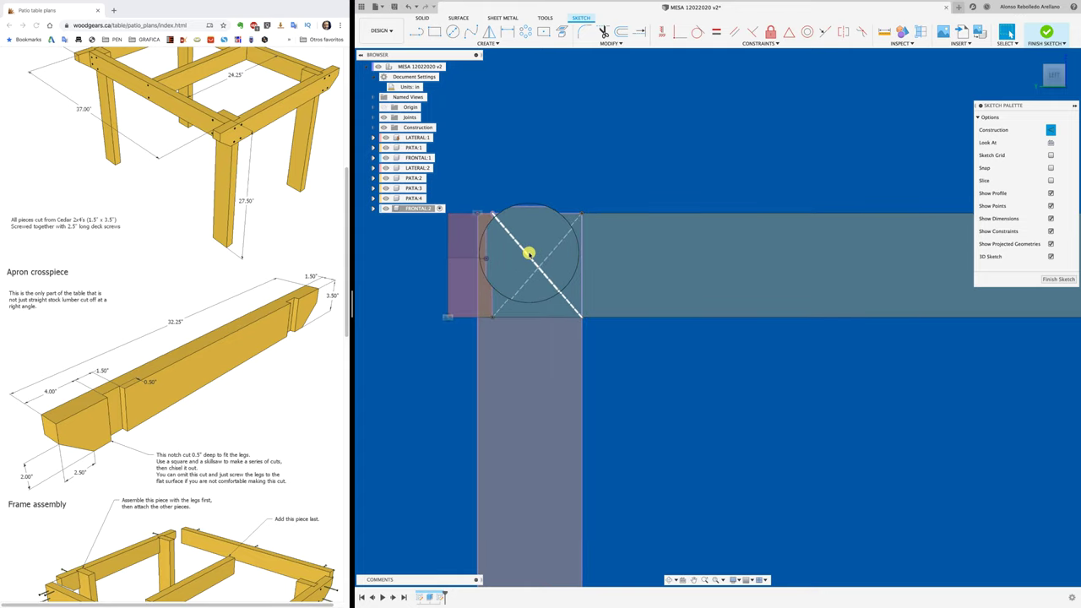
scroll(529, 250, up, 2)
scroll(528, 253, up, 3)
key(l)
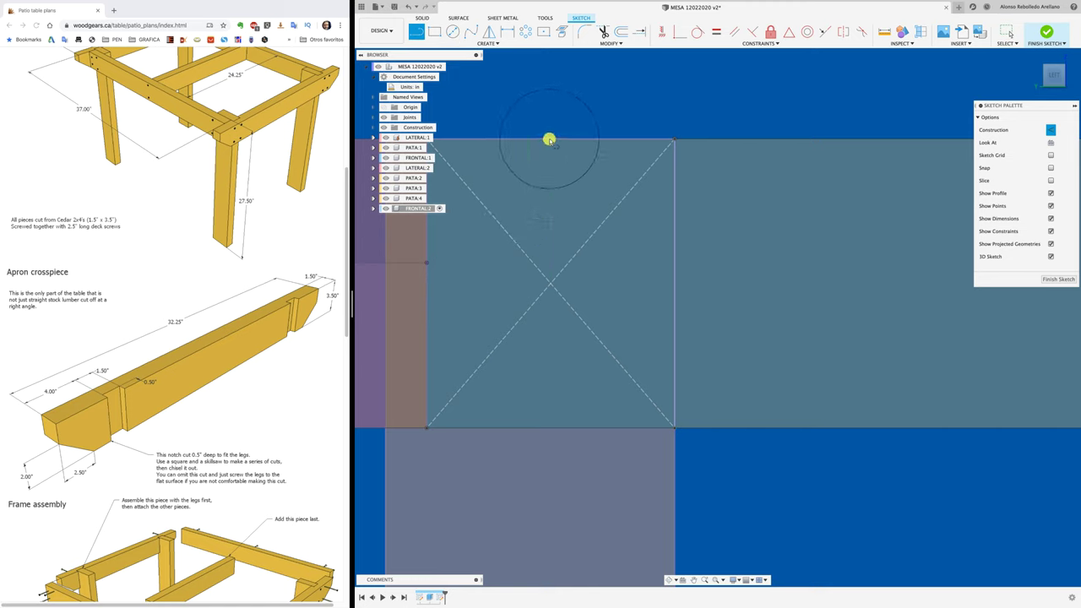
drag(549, 285, 552, 428)
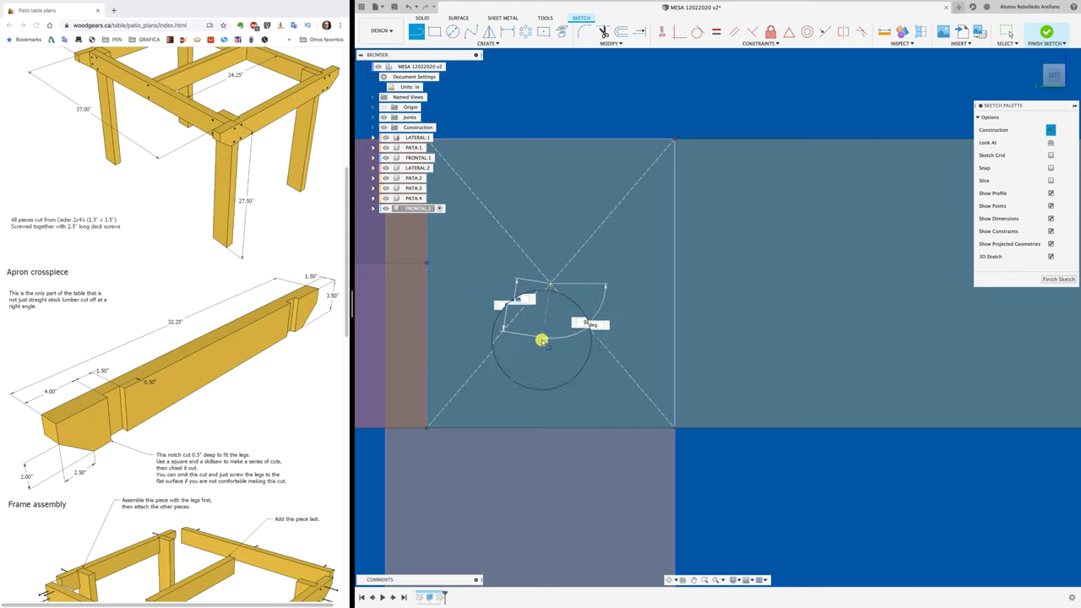
key(Escape)
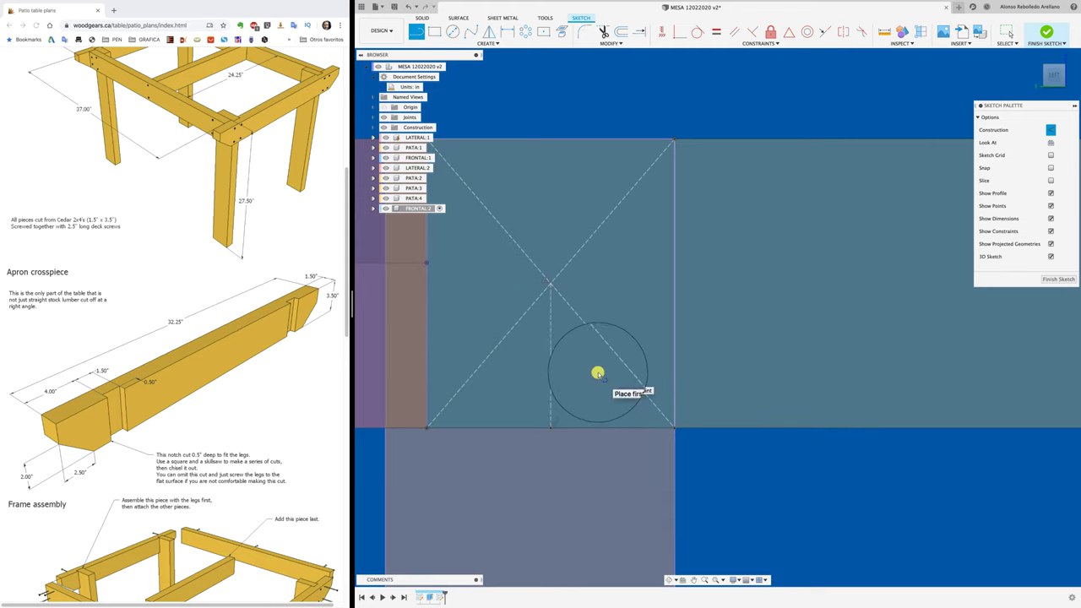
drag(551, 283, 676, 283)
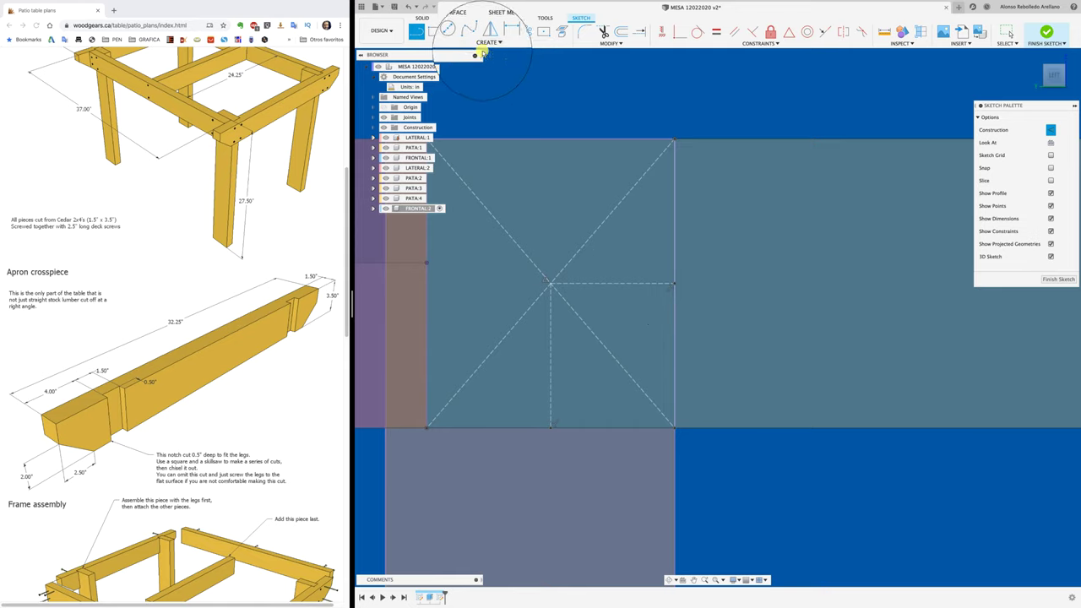
click(453, 31)
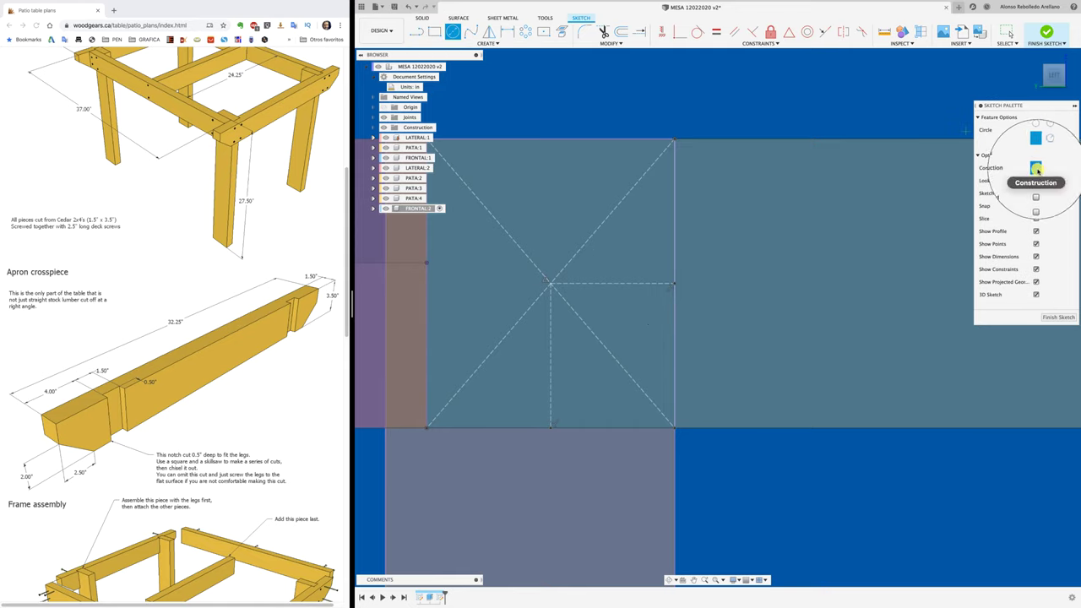
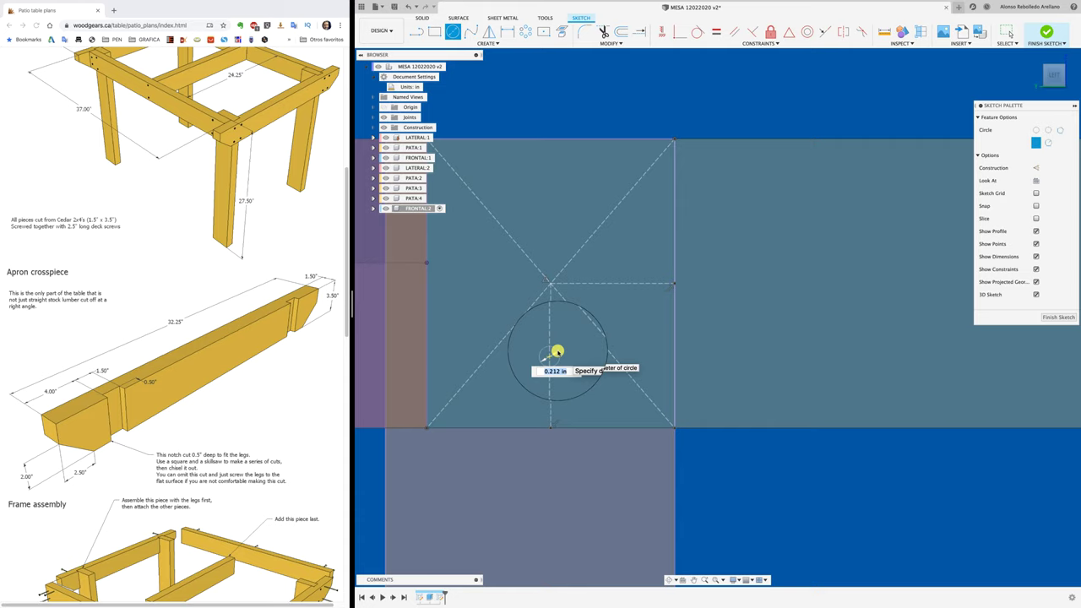
Exit the Circle tool and set the active design units to millimetres.
key(Escape)
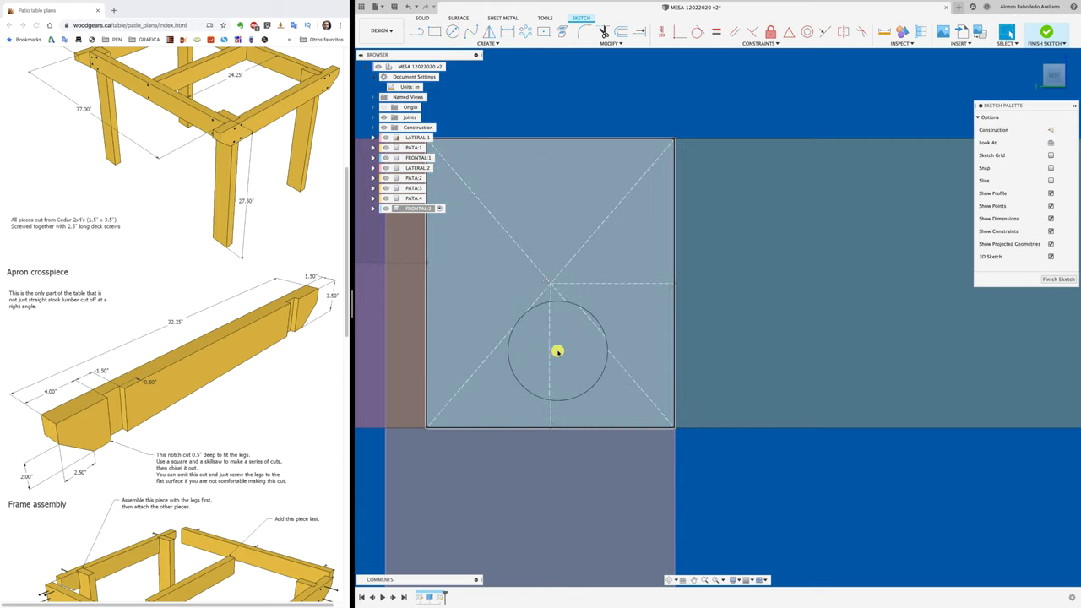
click(427, 87)
click(789, 108)
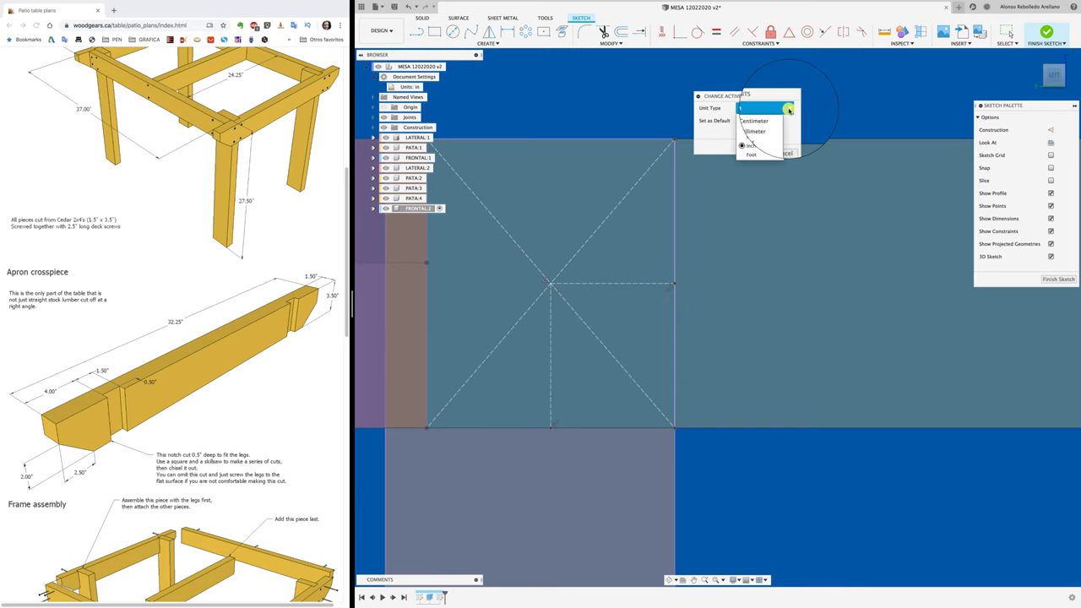
click(766, 129)
click(758, 147)
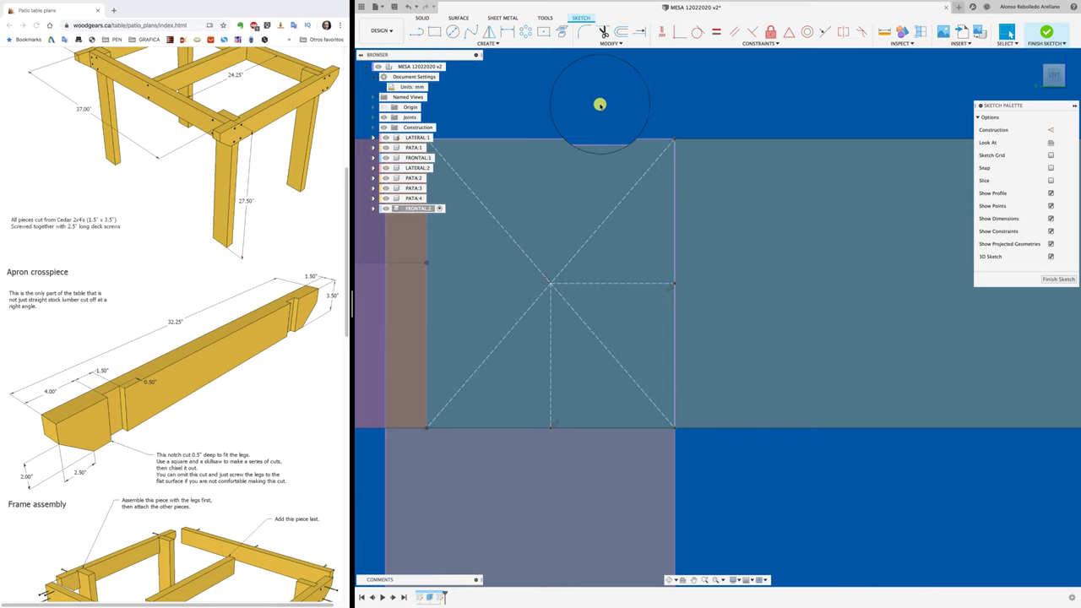
scroll(596, 113, down, 5)
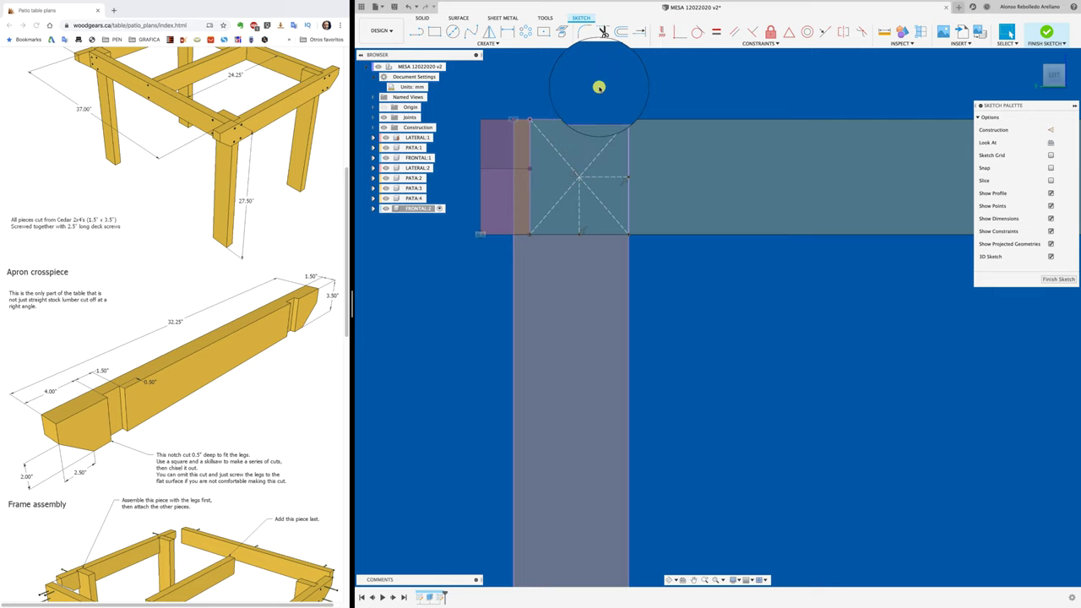
Add a driven 88.90 mm vertical height dimension between the profile's top and bottom edges.
click(506, 31)
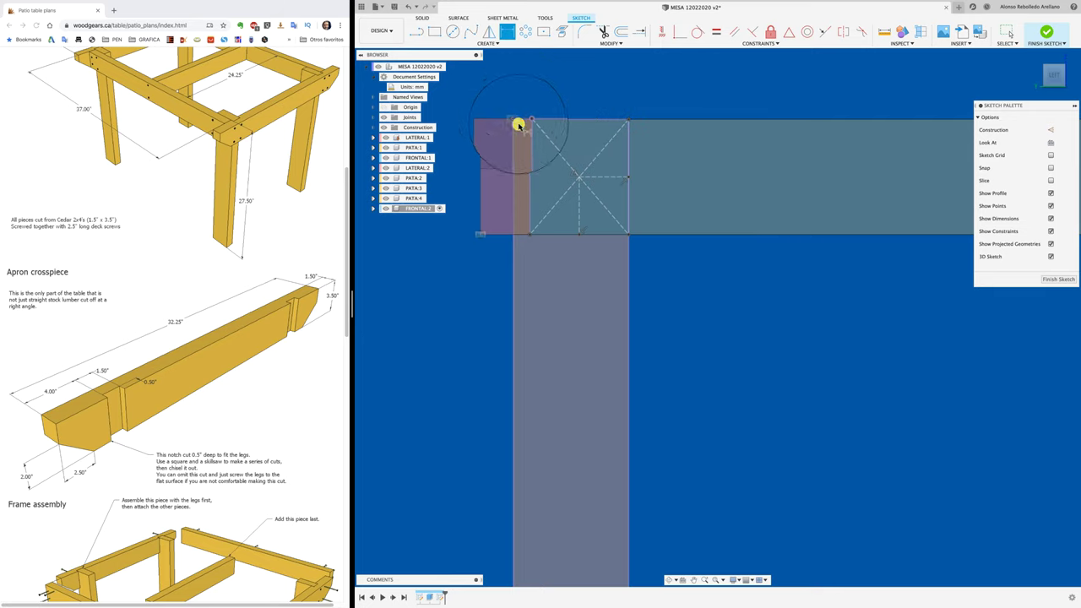
click(523, 120)
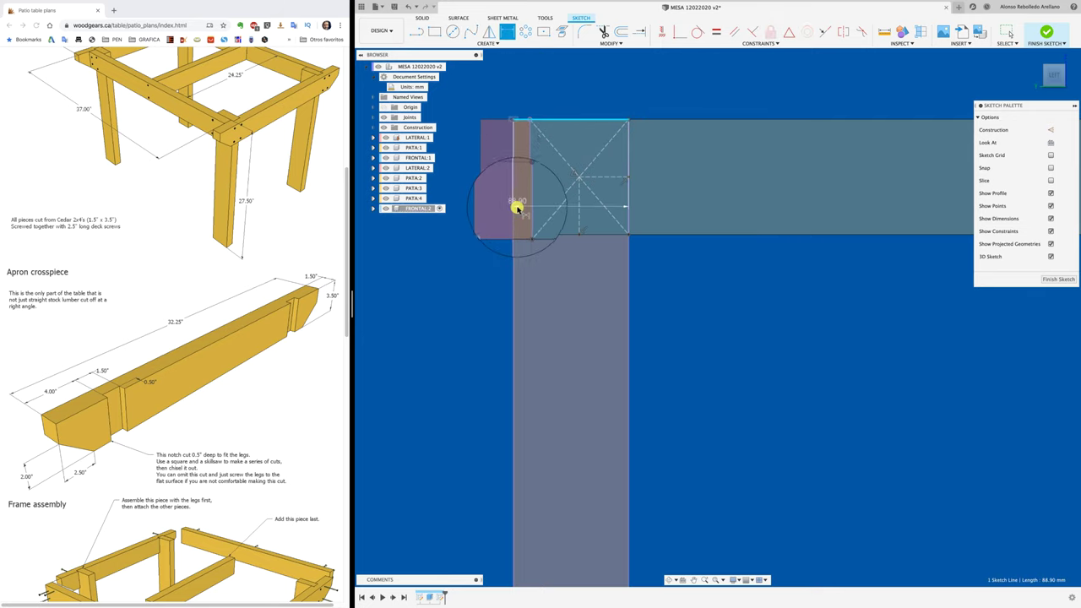
click(518, 235)
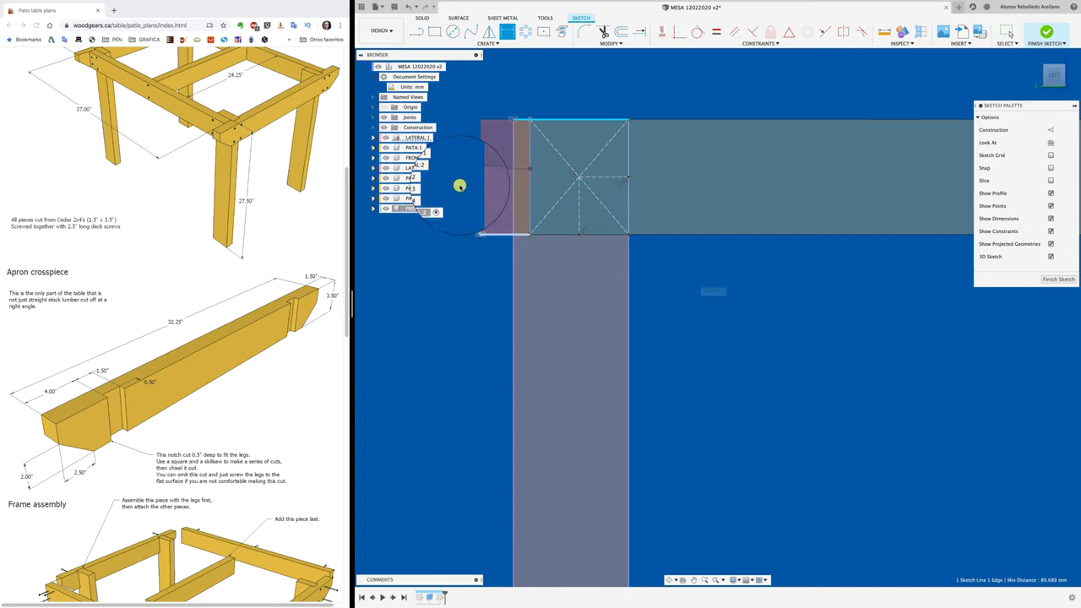
click(458, 183)
click(779, 307)
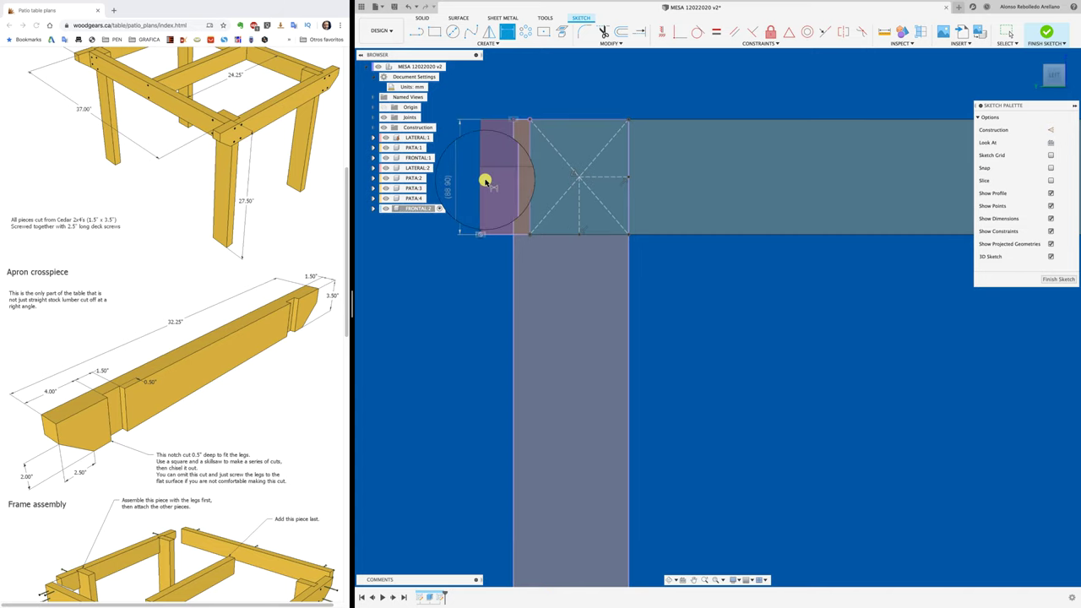
click(450, 116)
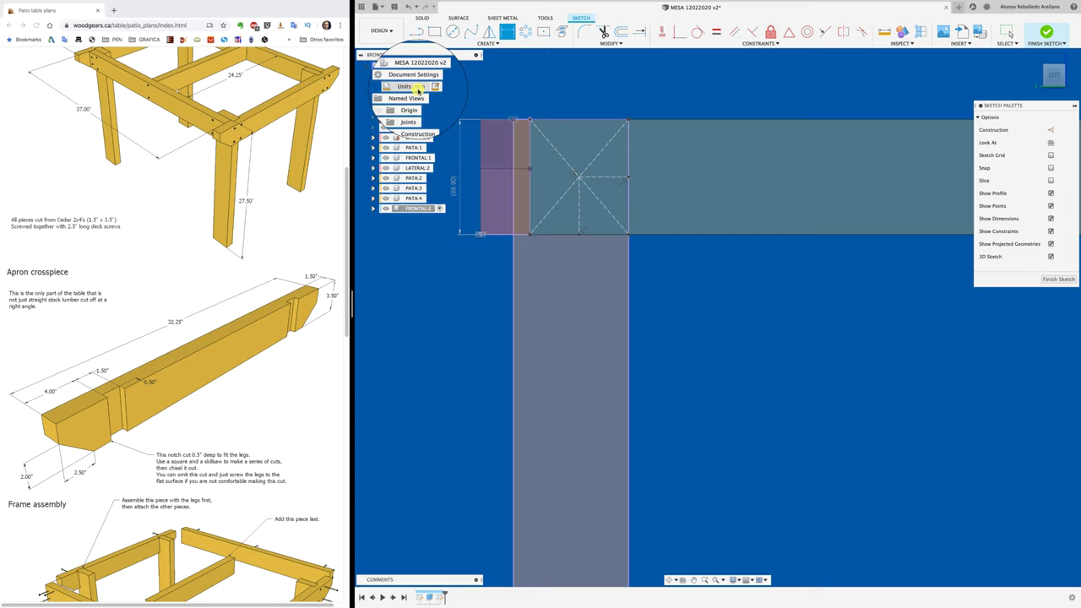
Switch the design units to inches, then choose millimetres again.
click(463, 92)
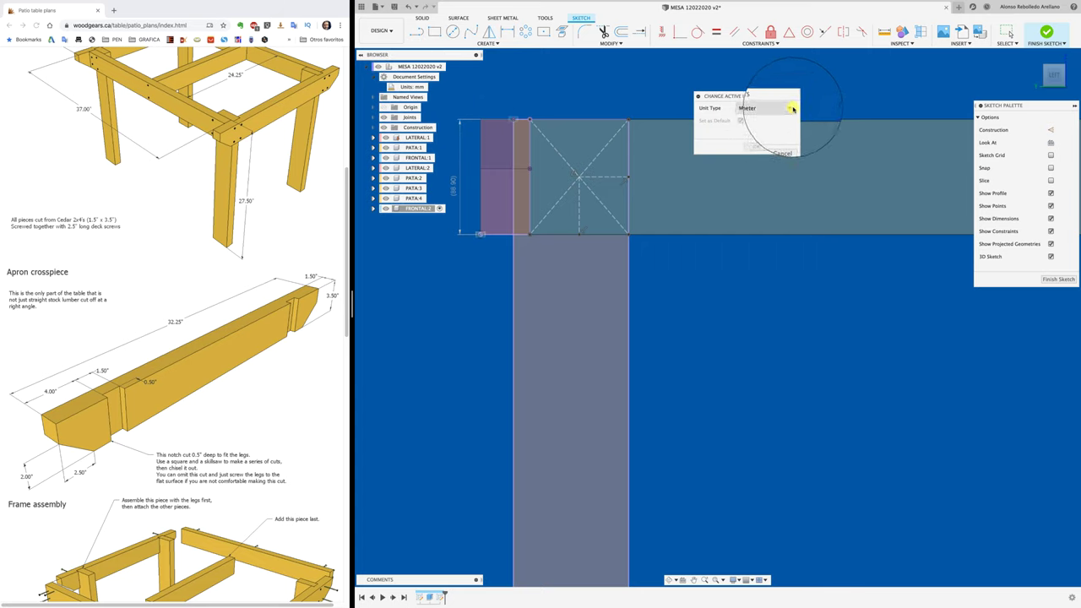
click(762, 107)
click(756, 146)
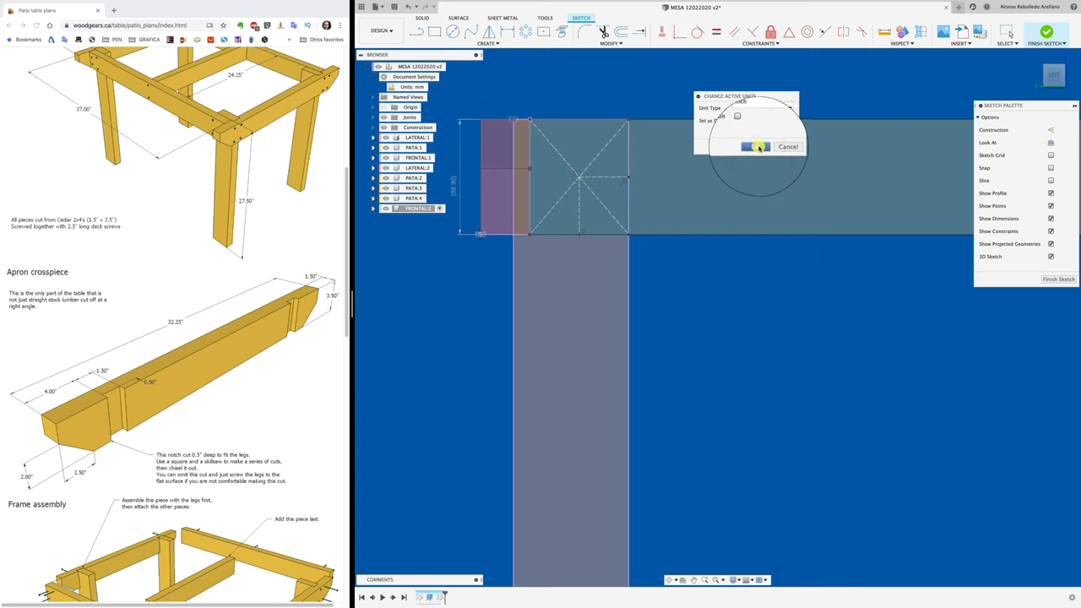
click(758, 147)
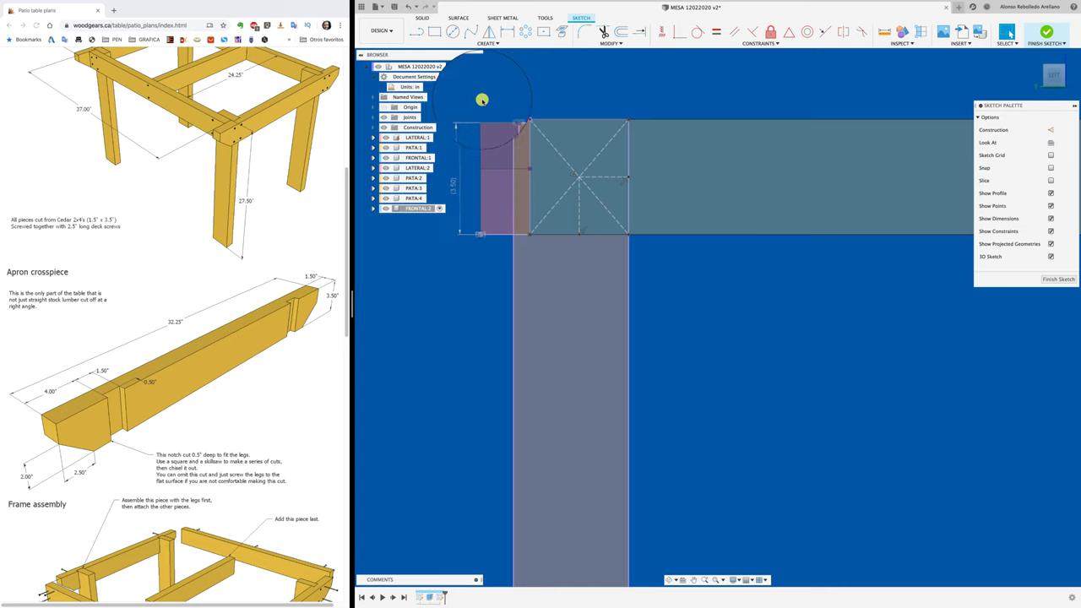
click(426, 88)
click(785, 105)
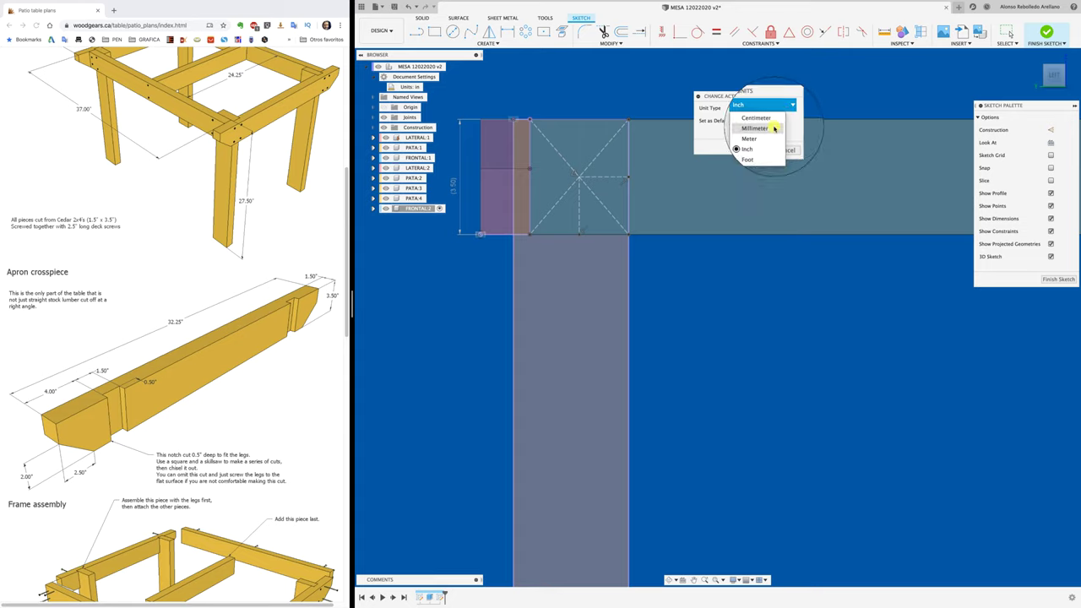
click(773, 128)
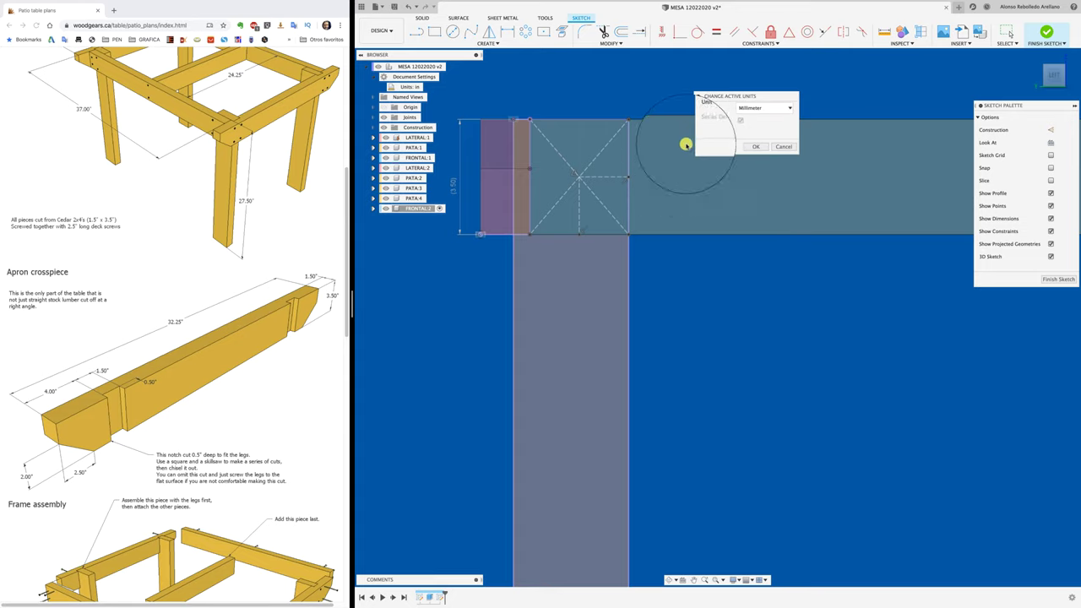
Confirm millimetre units and draw a 5 mm center-diameter circle on the square face.
click(757, 150)
click(452, 32)
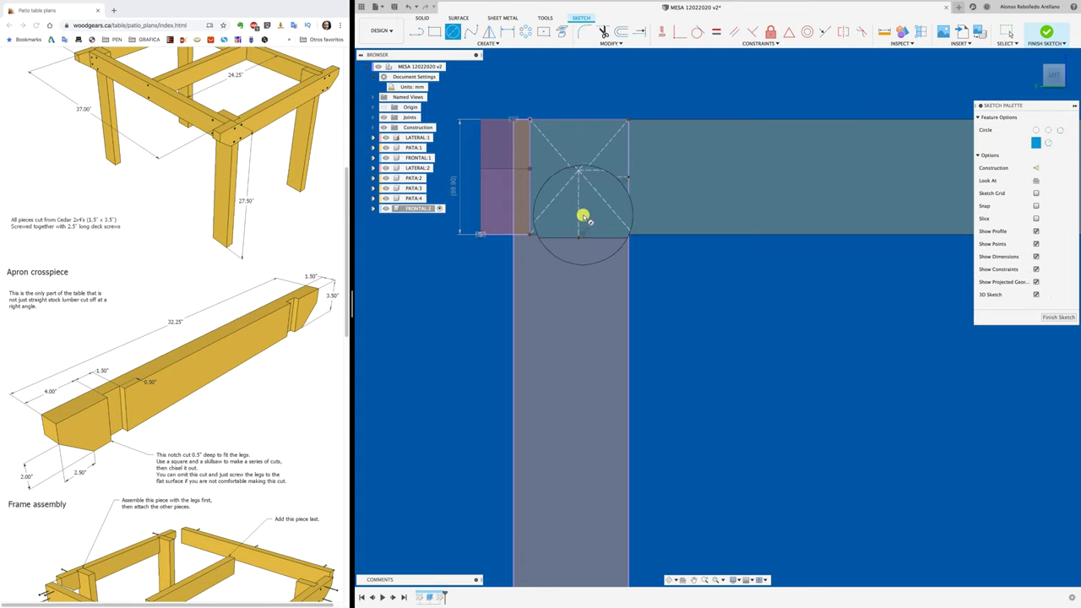
click(579, 207)
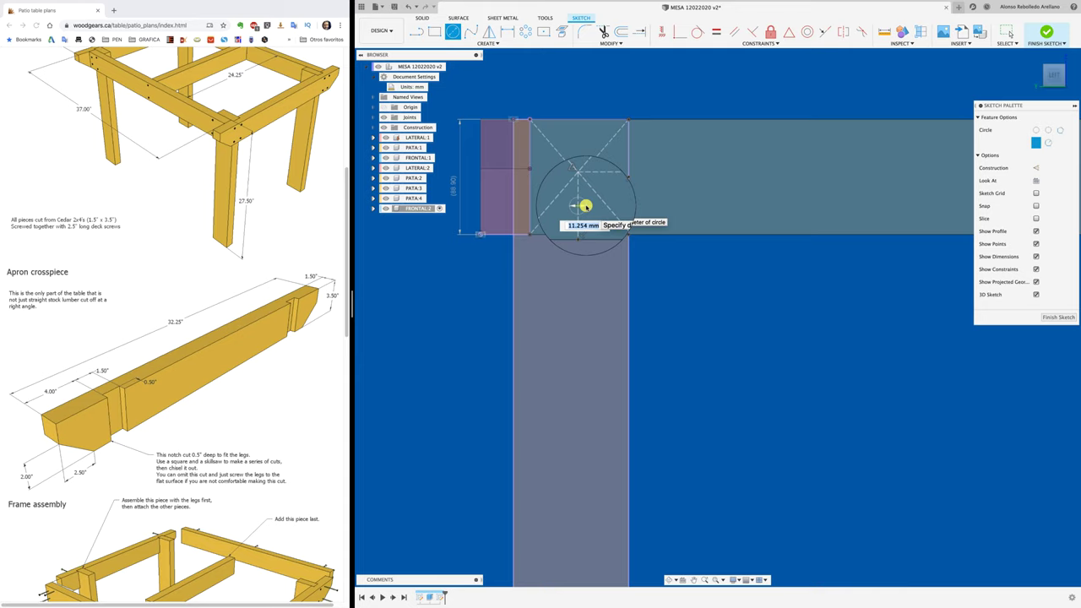
text(5)
key(Return)
key(Escape)
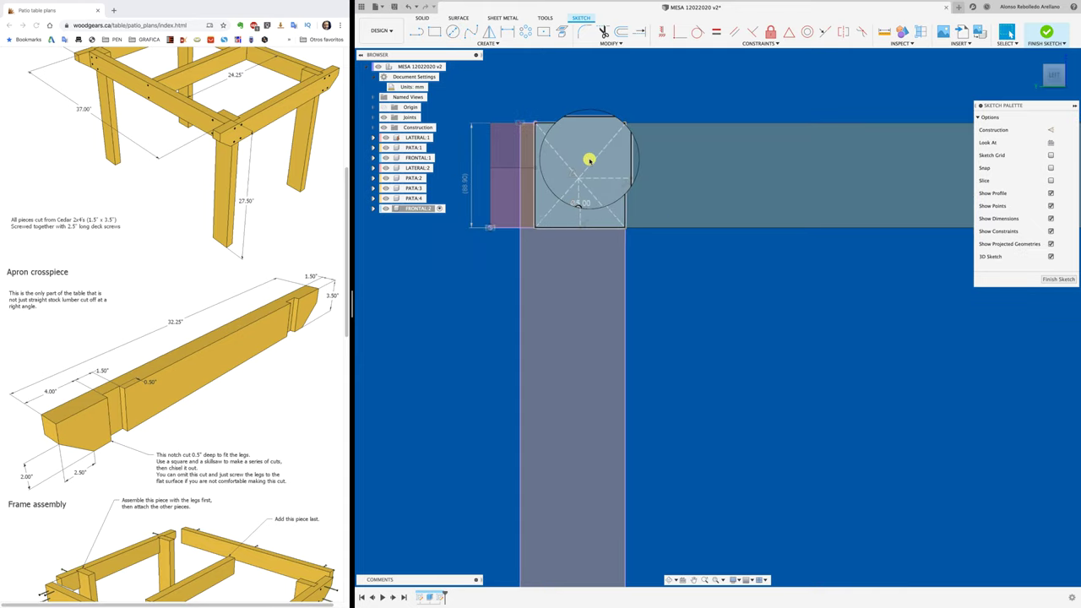
scroll(589, 153, up, 2)
scroll(588, 153, up, 1)
key(ctrl+z)
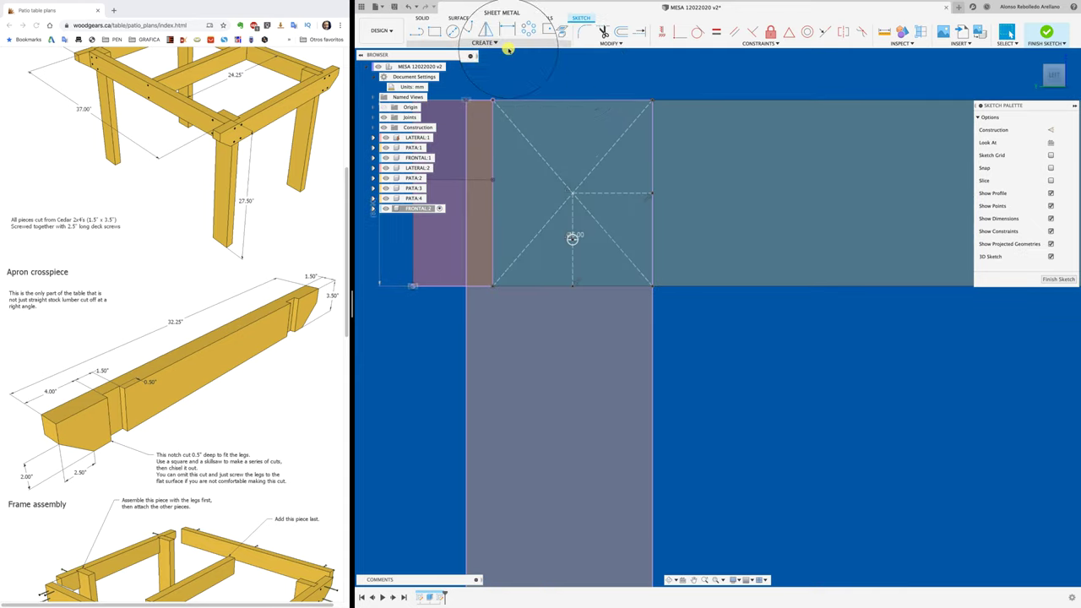
Mirror the circle across the horizontal construction line.
click(490, 34)
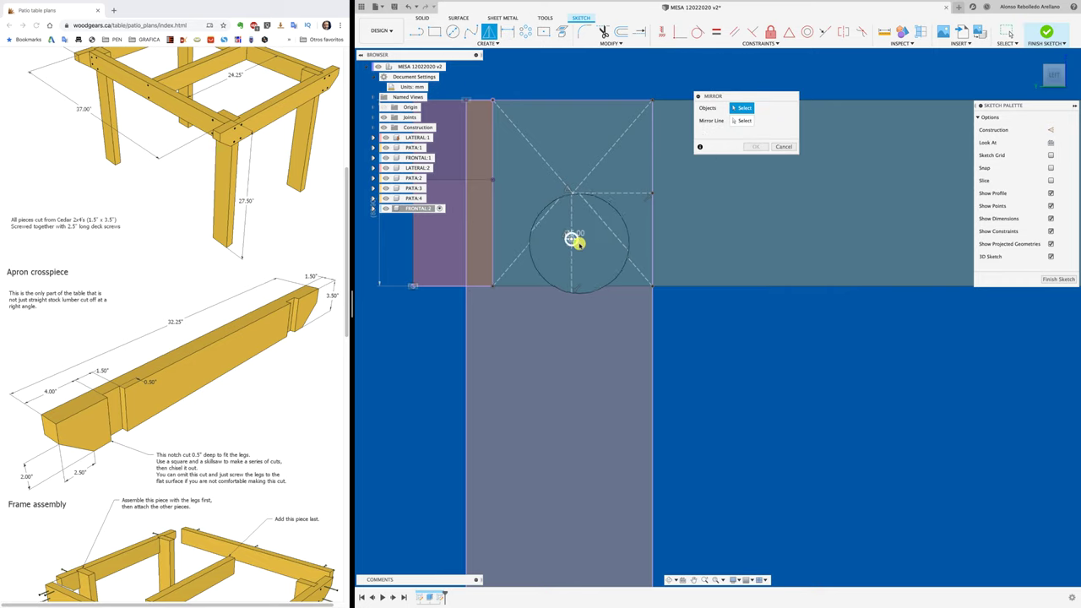
click(743, 121)
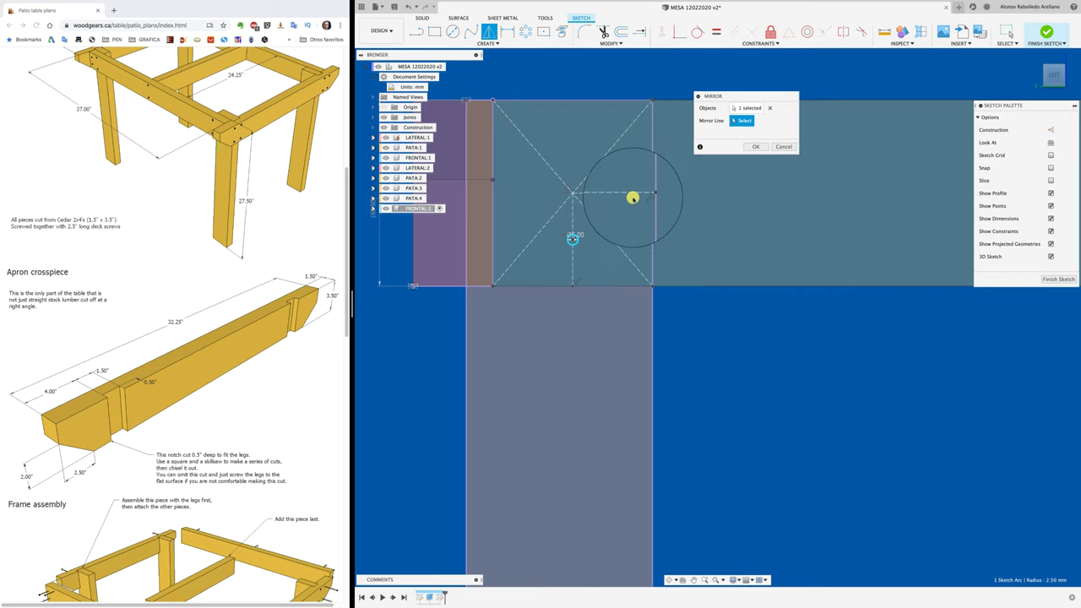
click(633, 193)
click(755, 146)
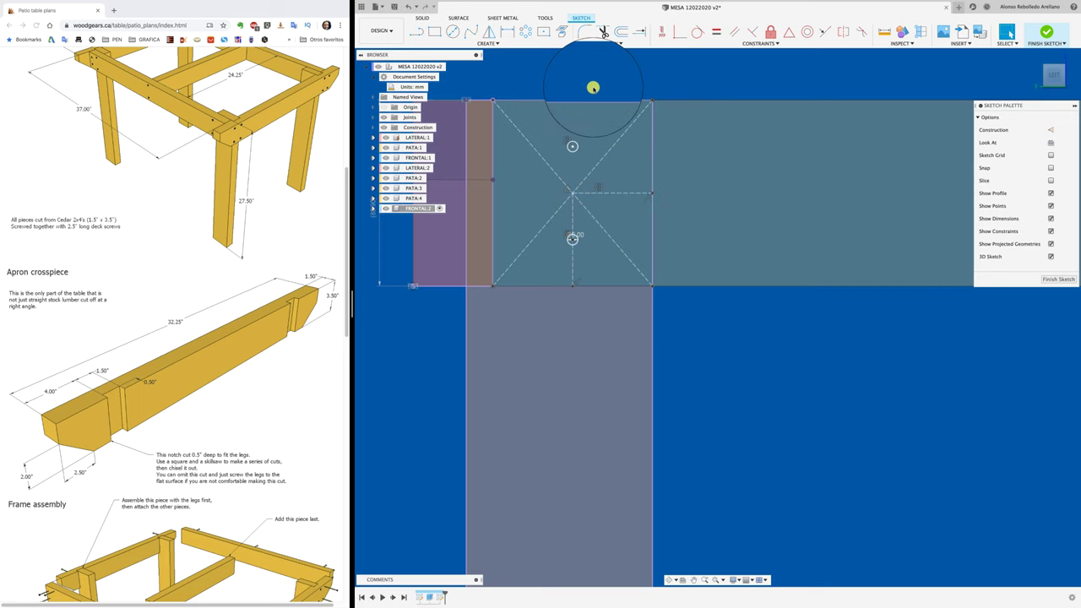
scroll(575, 74, down, 1)
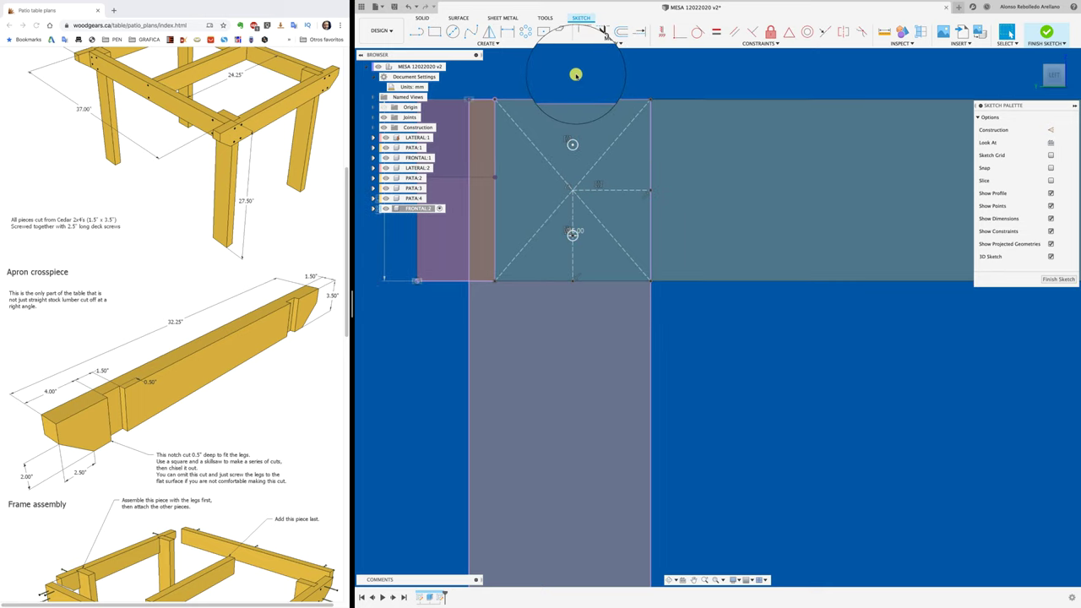
shift+middle_drag(575, 75, 579, 261)
Extrude both hole circles as a cut 200 mm into the wood.
key(e)
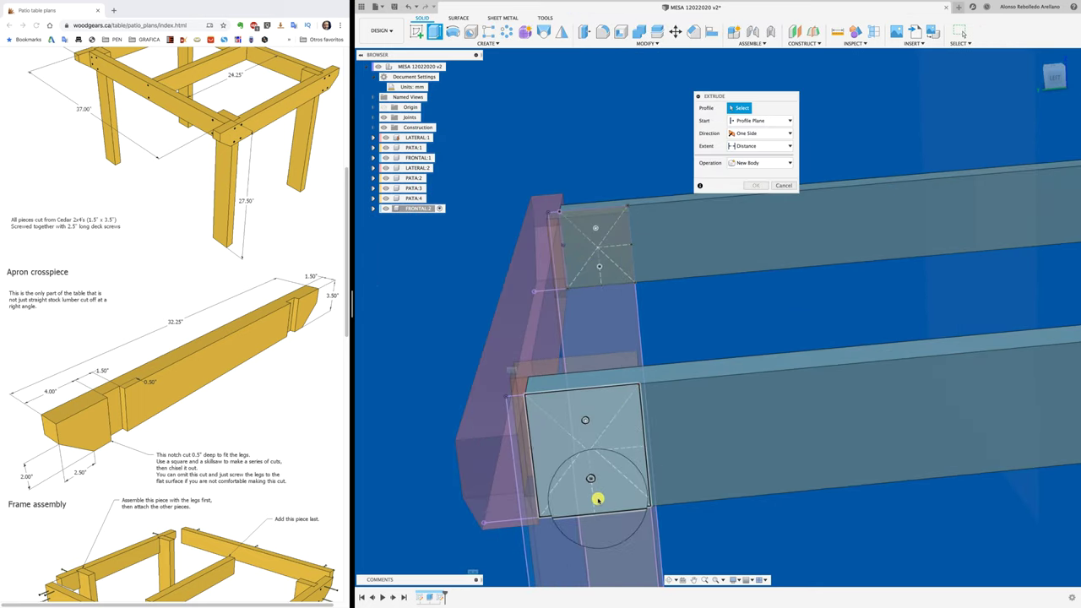
click(593, 482)
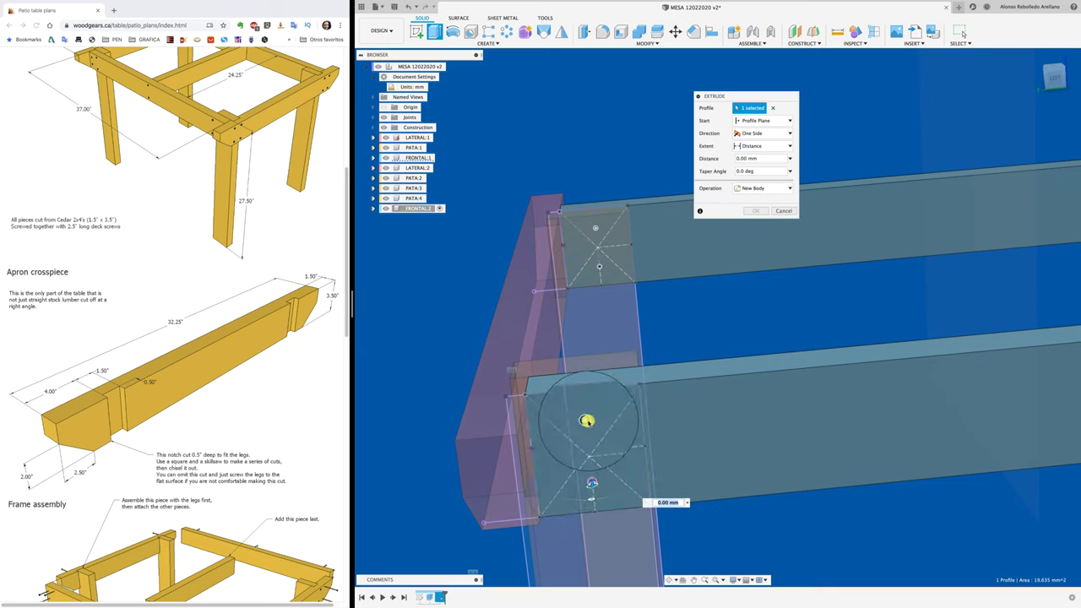
click(588, 440)
drag(594, 441, 585, 391)
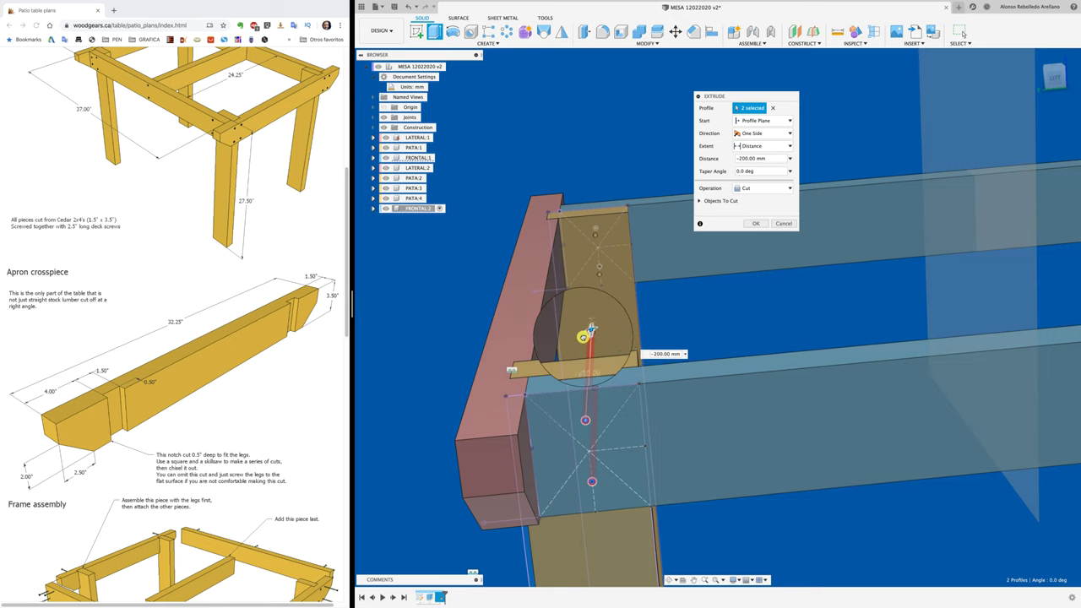
drag(585, 391, 591, 334)
Make the cut one-directional with a To Object extent ending at the chosen object.
mouse_move(591, 333)
shift+middle_down()
mouse_move(646, 346)
mouse_move(692, 251)
shift+middle_up()
scroll(646, 347, down, 5)
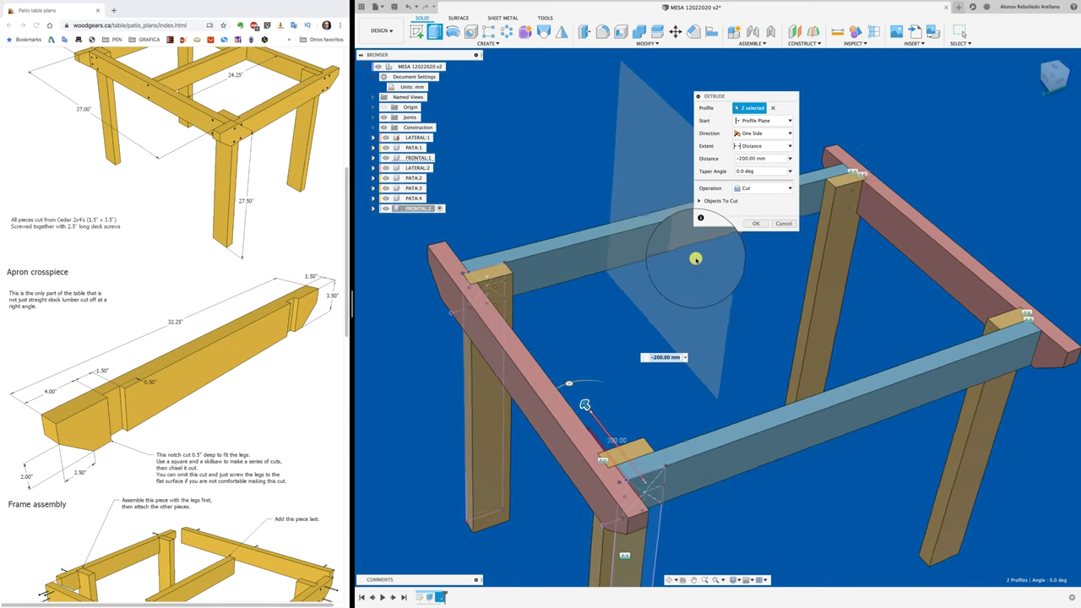
shift+middle_drag(732, 221, 777, 159)
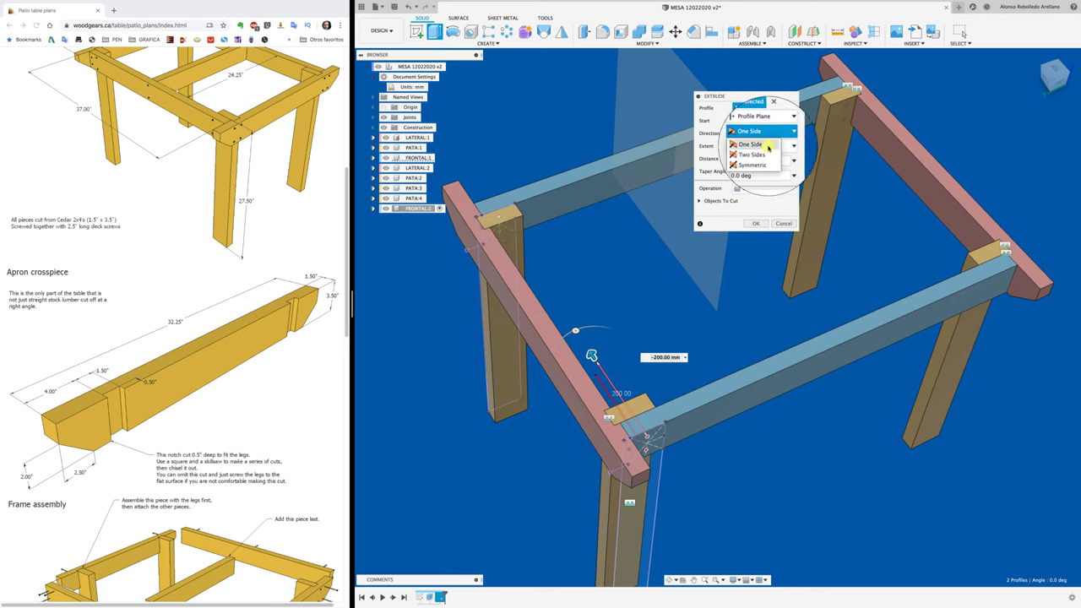
click(771, 134)
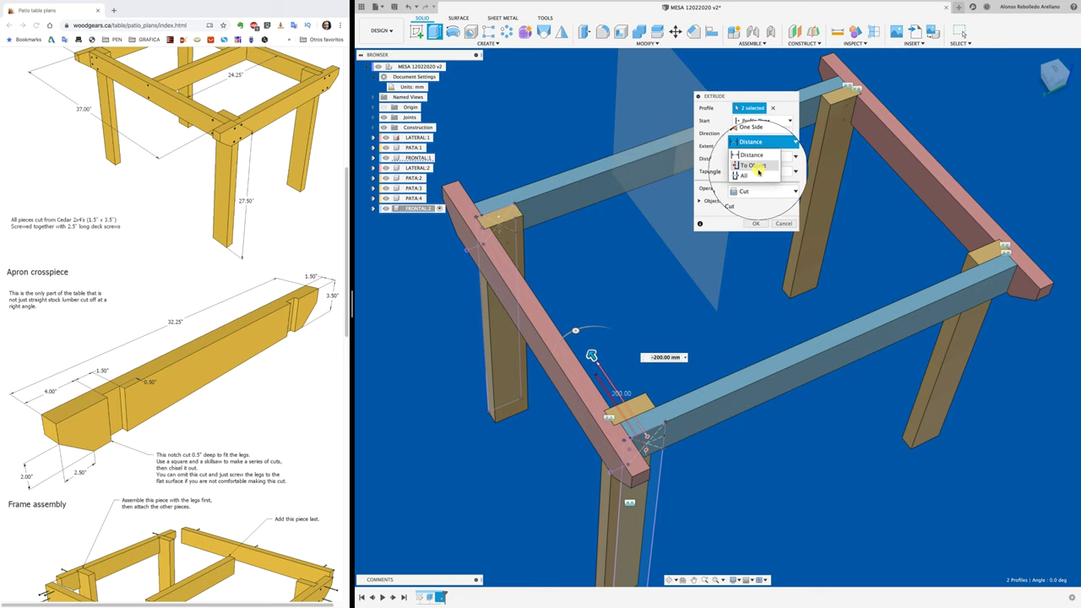
click(751, 170)
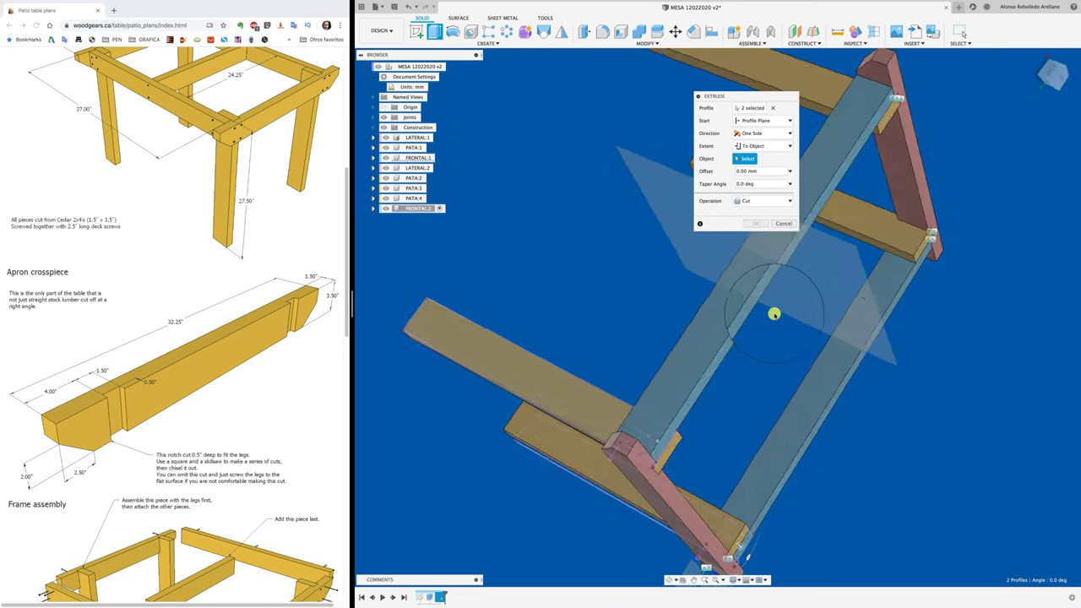
click(808, 346)
shift+middle_drag(790, 344, 748, 279)
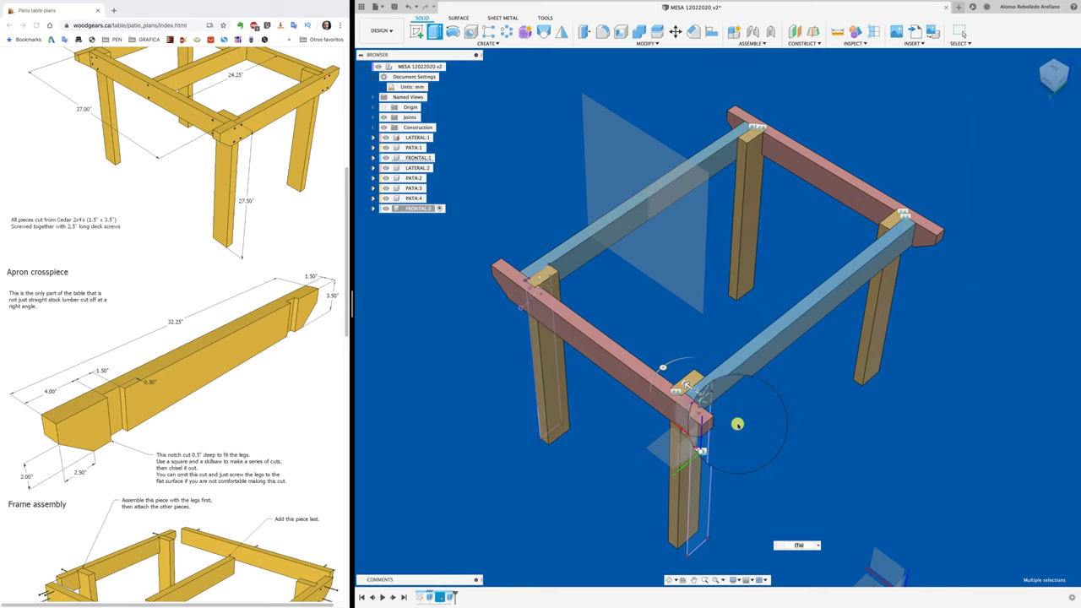
scroll(744, 409, up, 5)
Select FRONTAL:1 in the Browser and activate it as the component being edited.
mouse_move(744, 409)
shift+middle_down()
mouse_move(716, 425)
mouse_move(506, 437)
mouse_move(706, 361)
mouse_move(692, 307)
mouse_move(613, 251)
mouse_move(439, 248)
mouse_move(427, 265)
mouse_move(557, 210)
mouse_move(583, 156)
shift+middle_up()
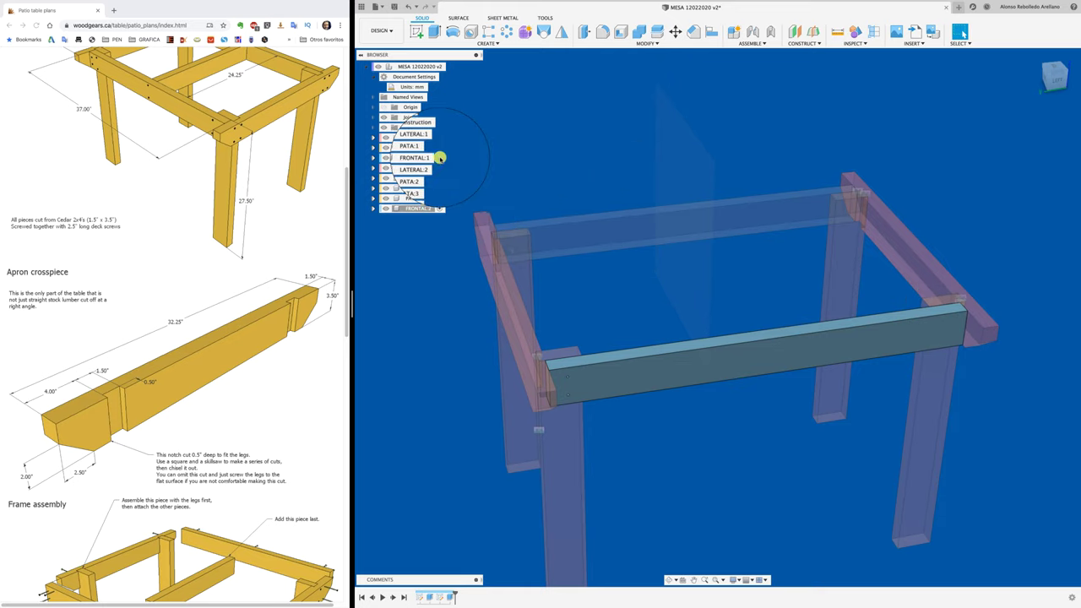
click(414, 138)
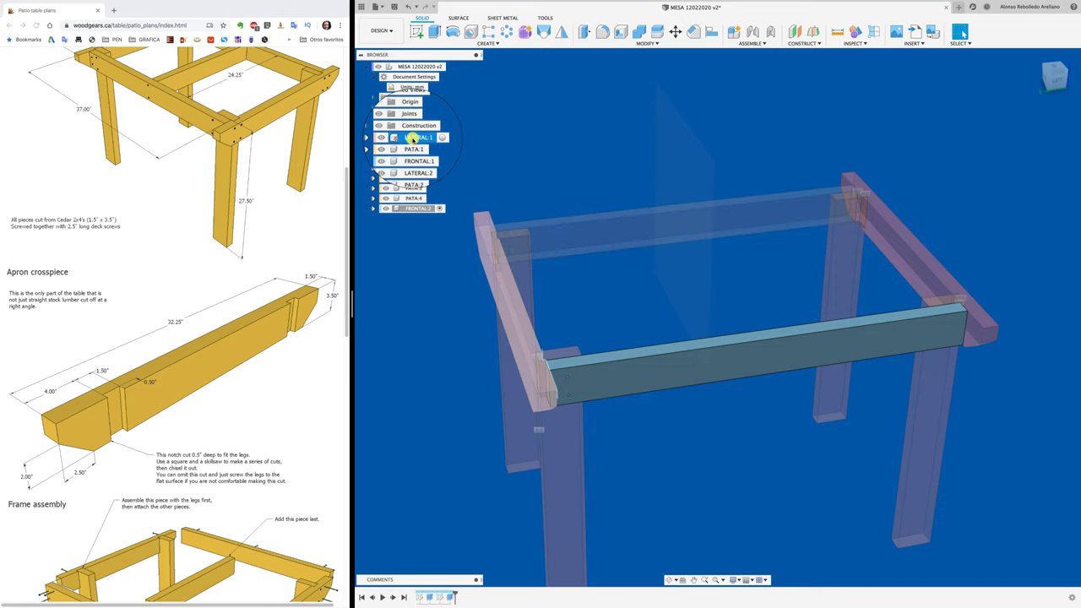
click(426, 159)
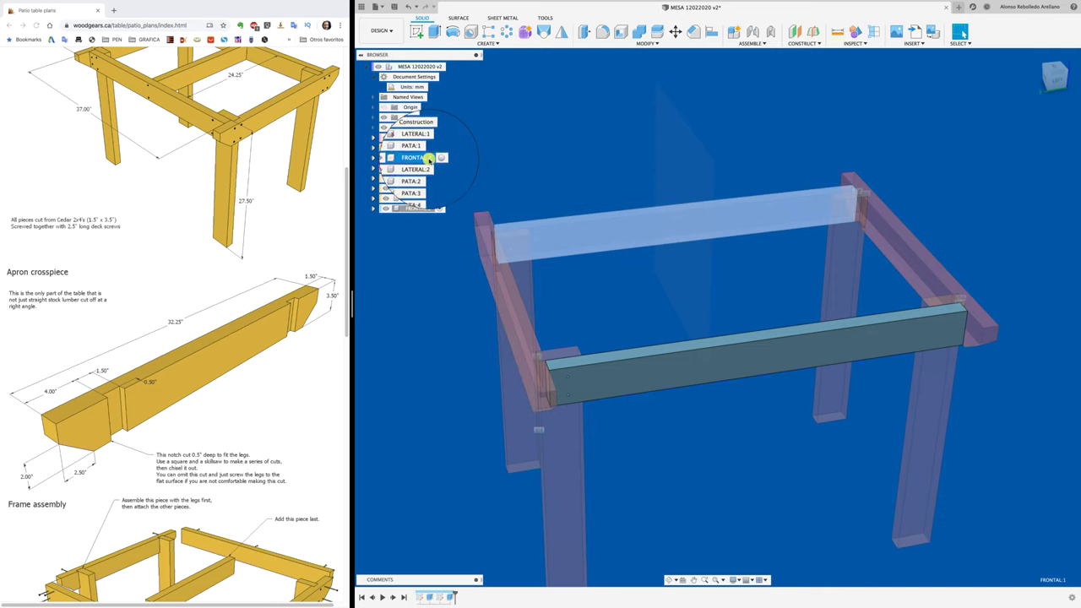
click(551, 167)
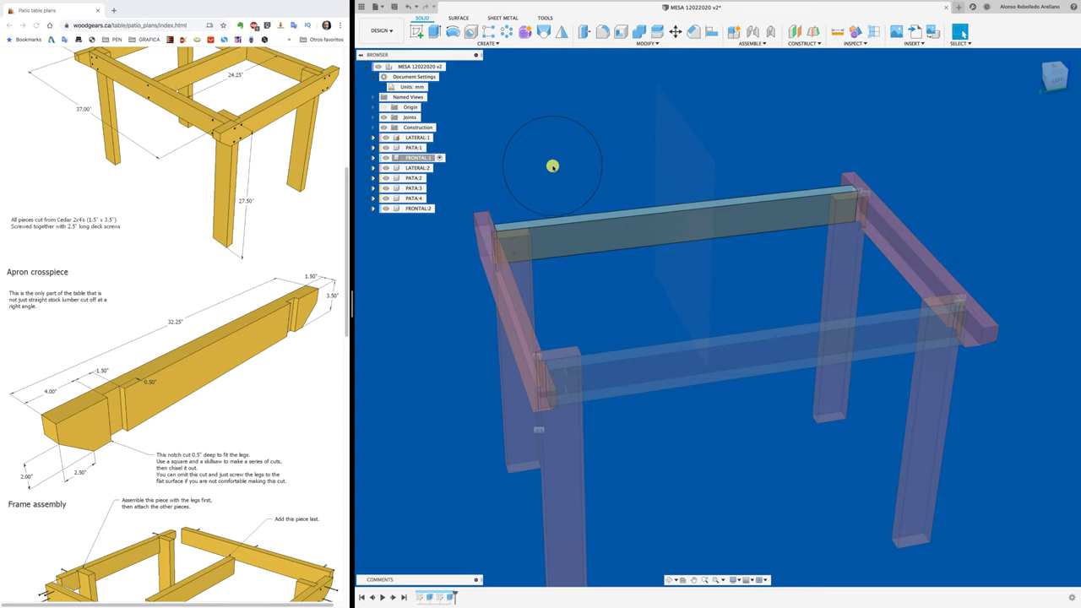
Start a Faces-type mirror and select FRONTAL:1's two screw-hole faces.
click(564, 34)
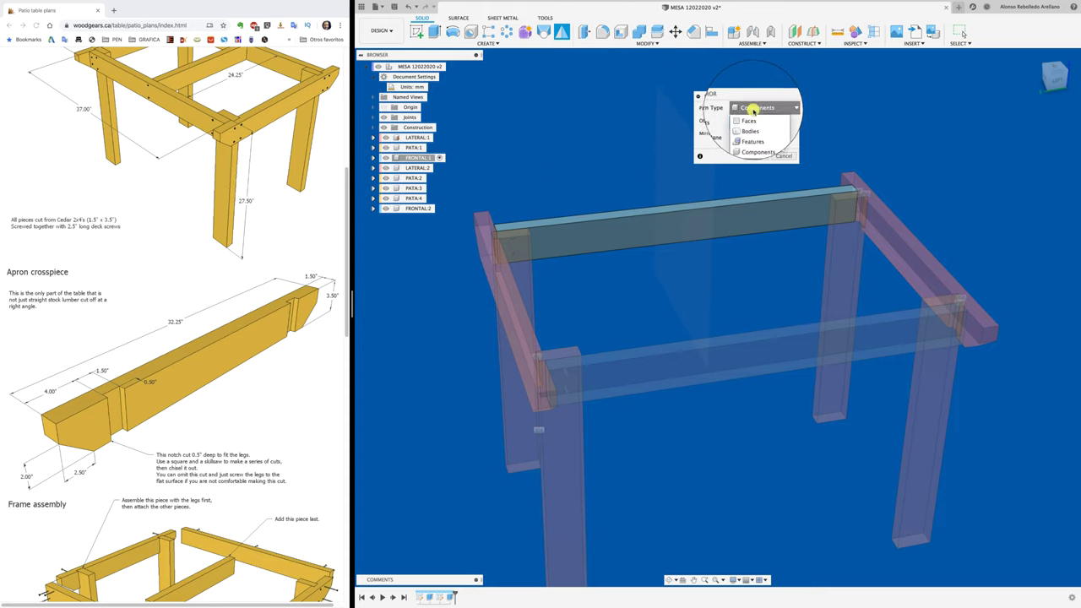
click(748, 120)
shift+middle_drag(603, 241, 622, 258)
scroll(735, 301, up, 5)
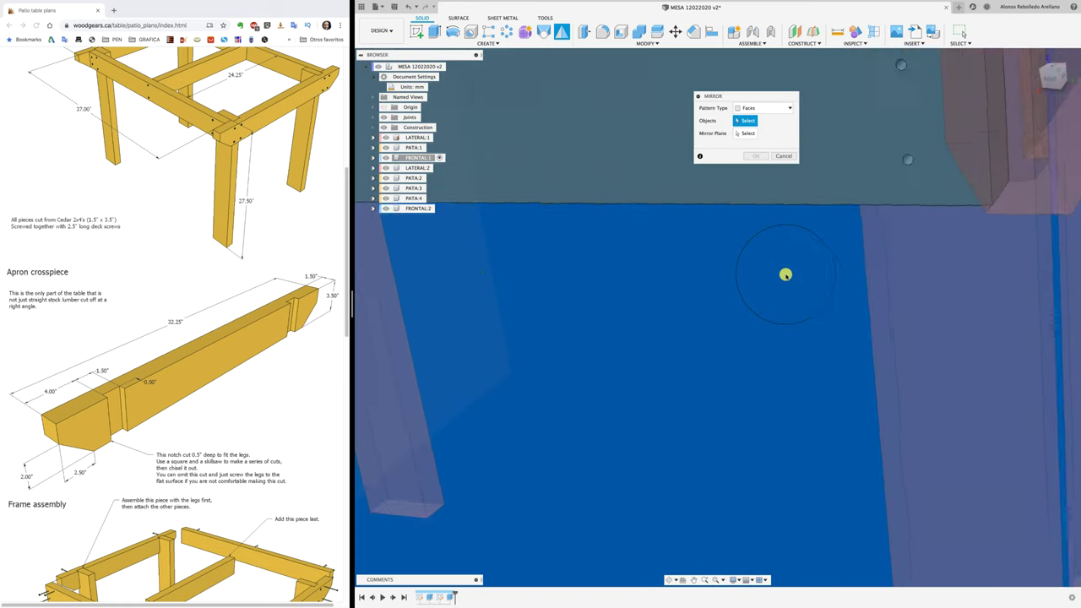
shift+middle_drag(785, 274, 979, 295)
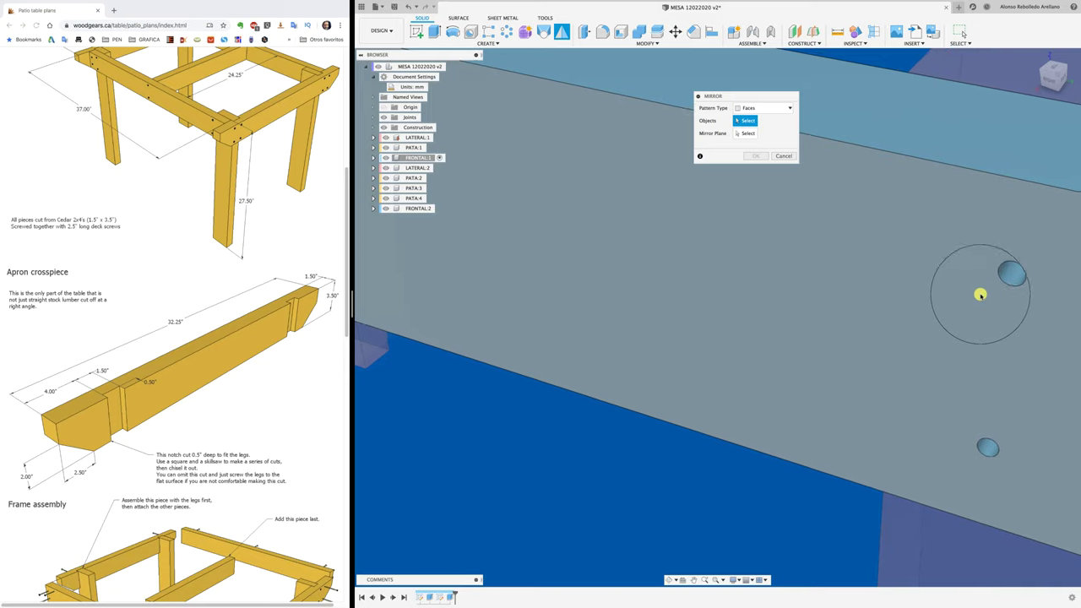
click(997, 276)
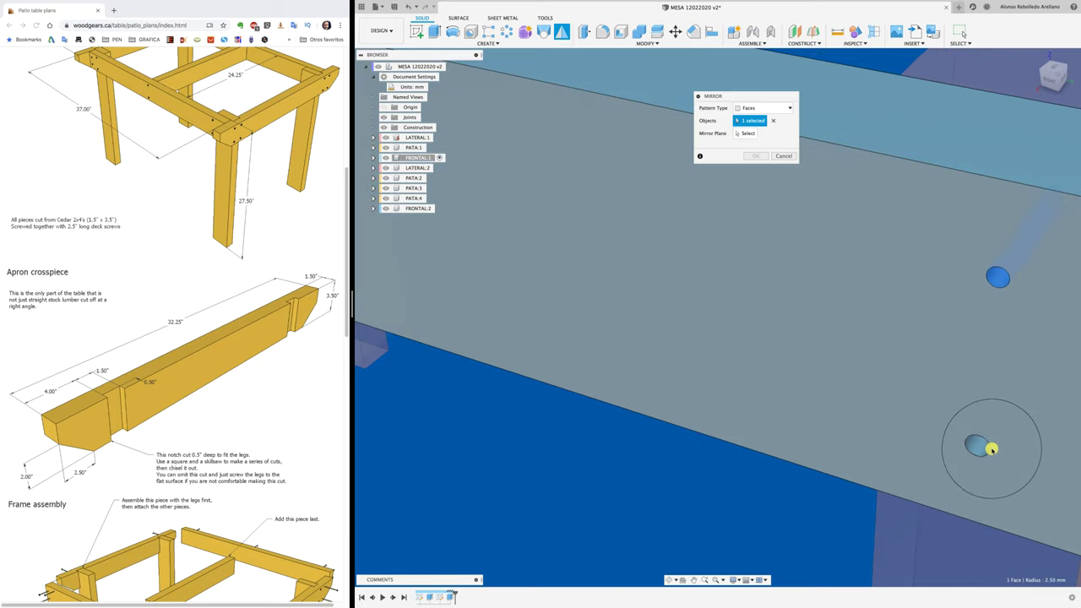
click(980, 448)
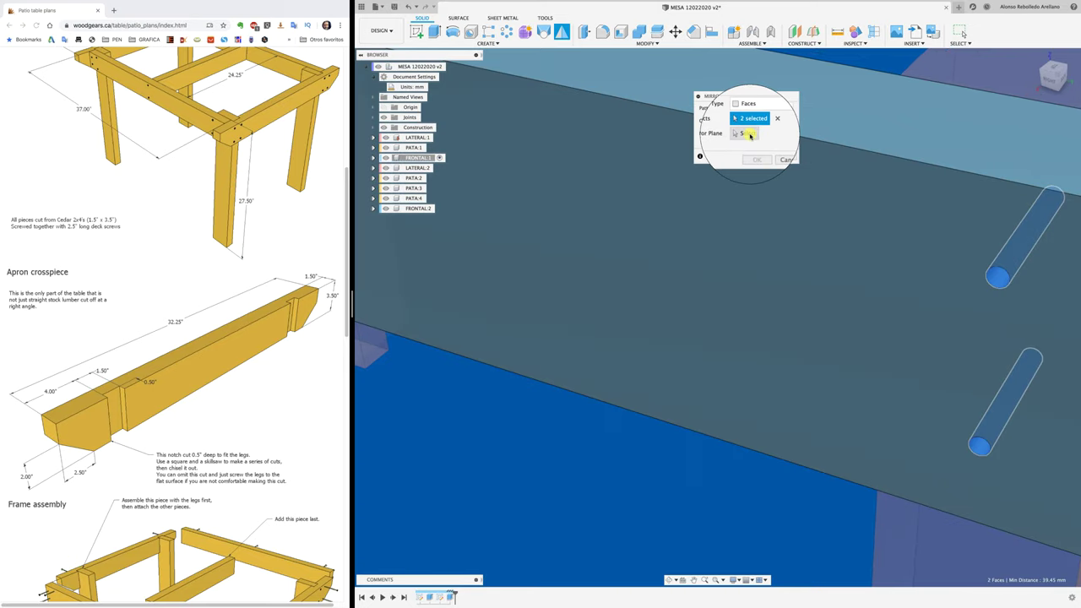
Mirror the holes across the table's centre plane and fit the whole table in view.
click(749, 135)
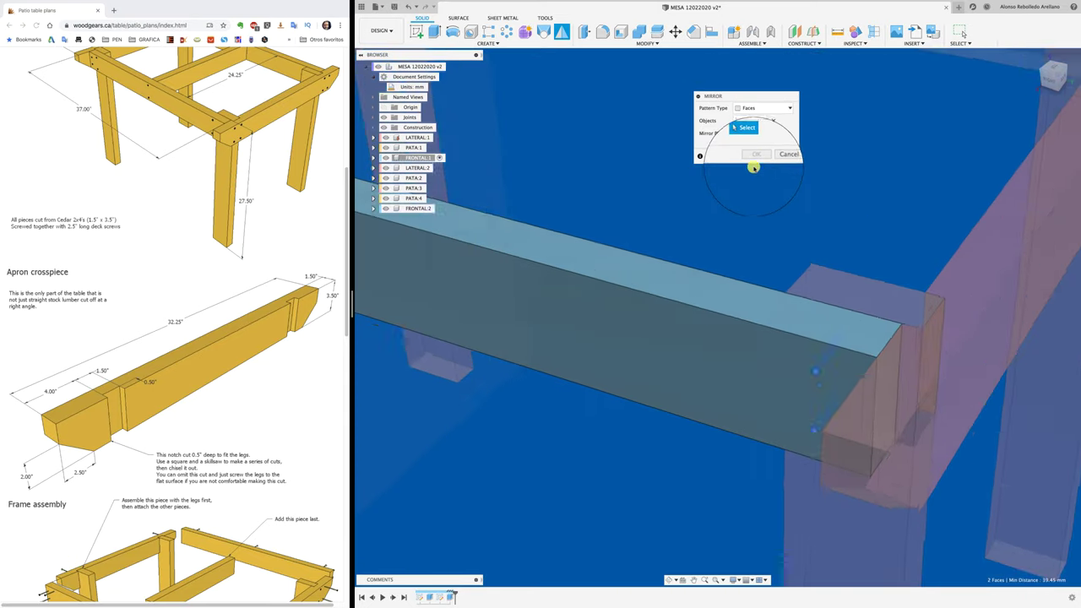
mouse_move(752, 164)
shift+middle_down()
mouse_move(683, 217)
mouse_move(739, 168)
shift+middle_up()
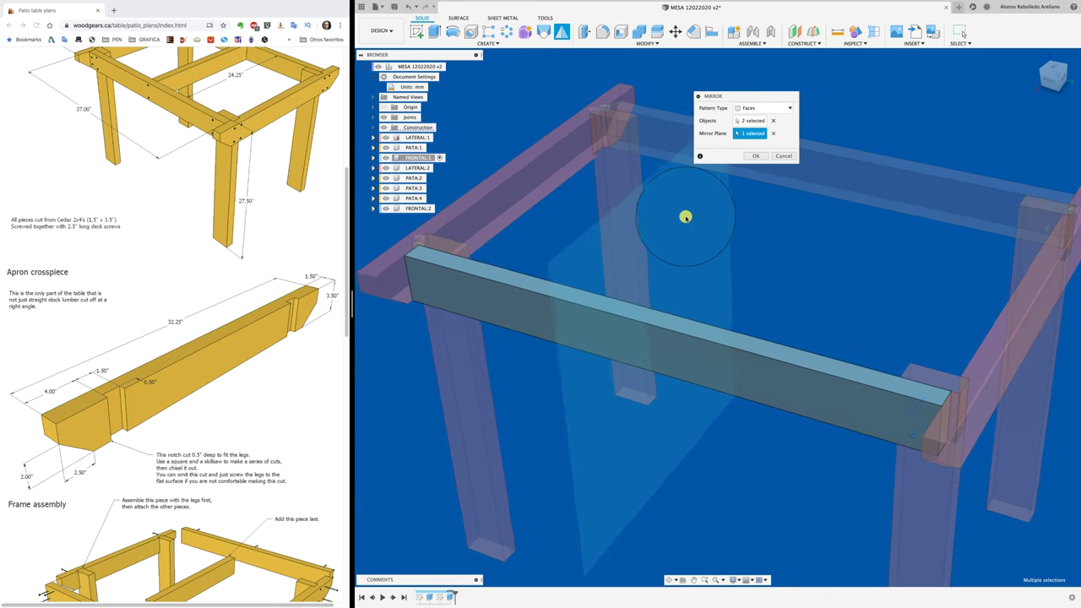
click(756, 156)
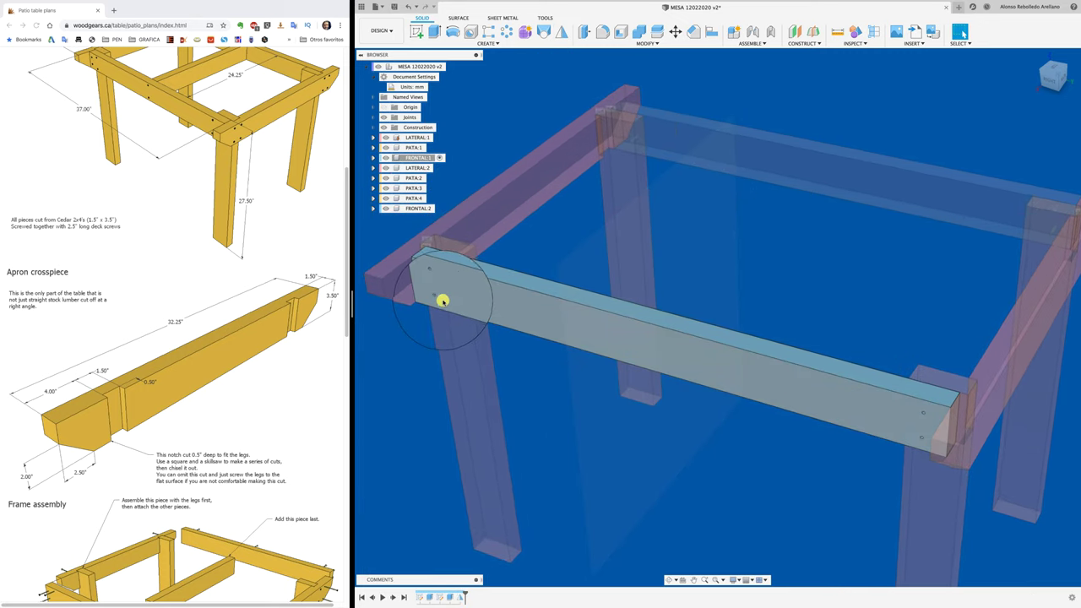
scroll(685, 221, up, 2)
scroll(651, 180, up, 2)
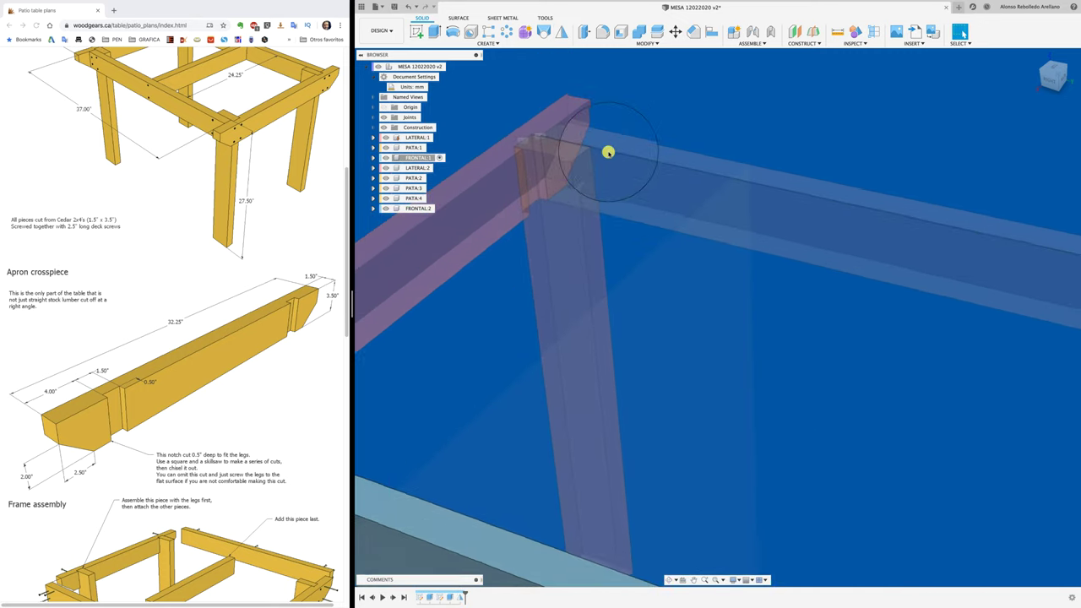
scroll(611, 149, up, 2)
scroll(572, 180, up, 2)
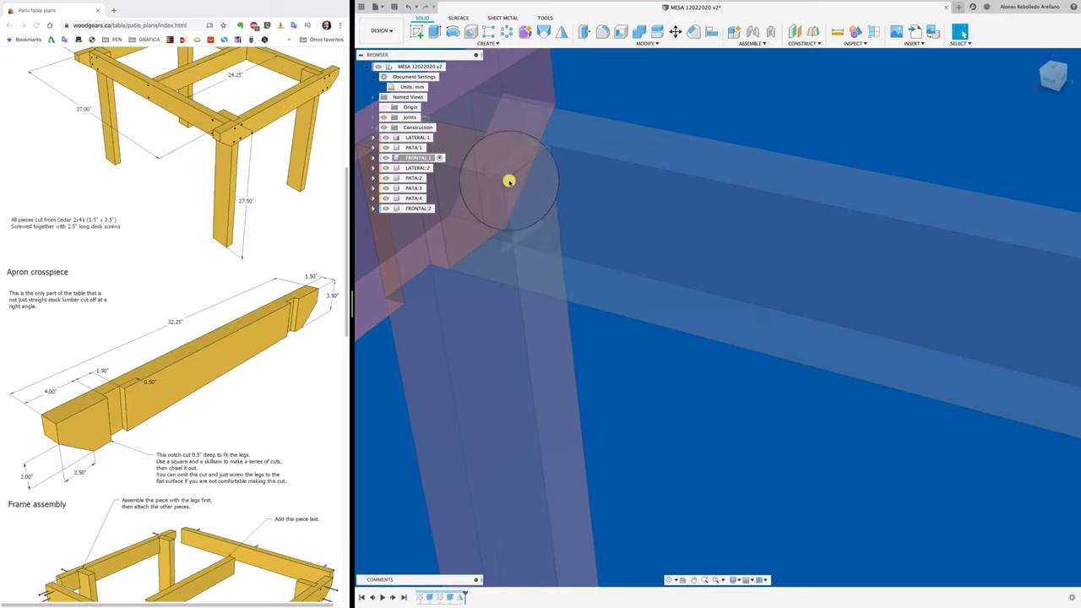
scroll(591, 245, down, 6)
key(F6)
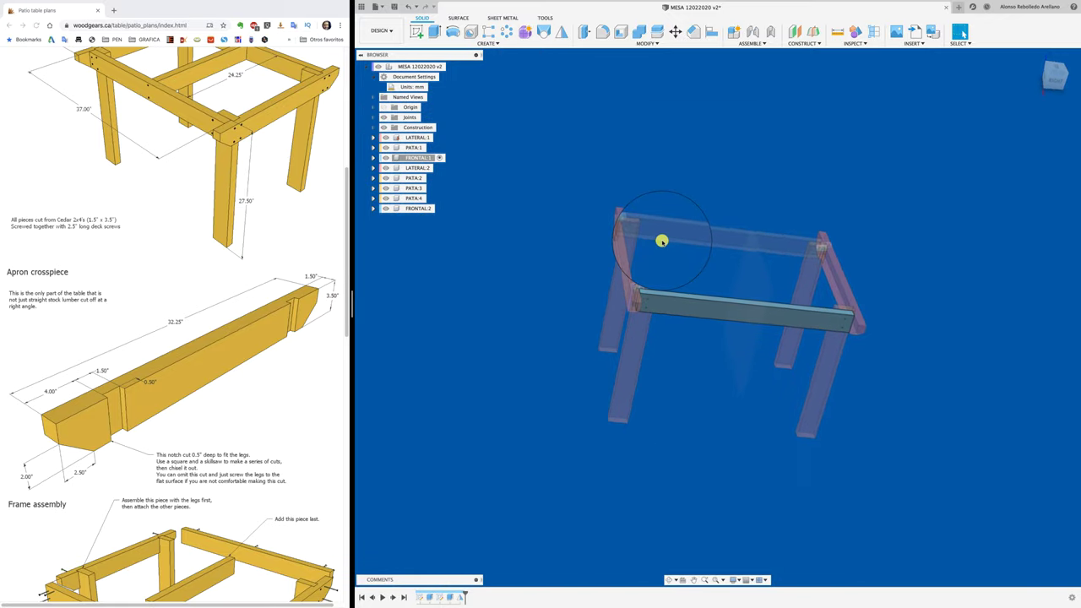
Orbit around the side beam to inspect its joint with the frame.
scroll(662, 241, up, 2)
scroll(659, 241, up, 3)
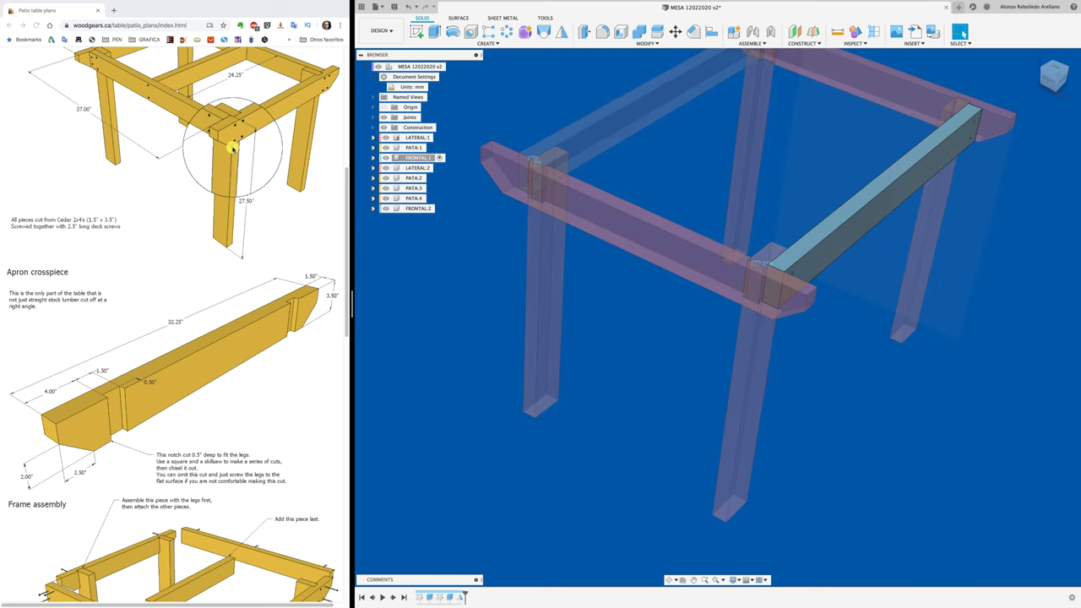
mouse_move(524, 309)
shift+middle_down()
mouse_move(677, 358)
mouse_move(712, 340)
shift+middle_up()
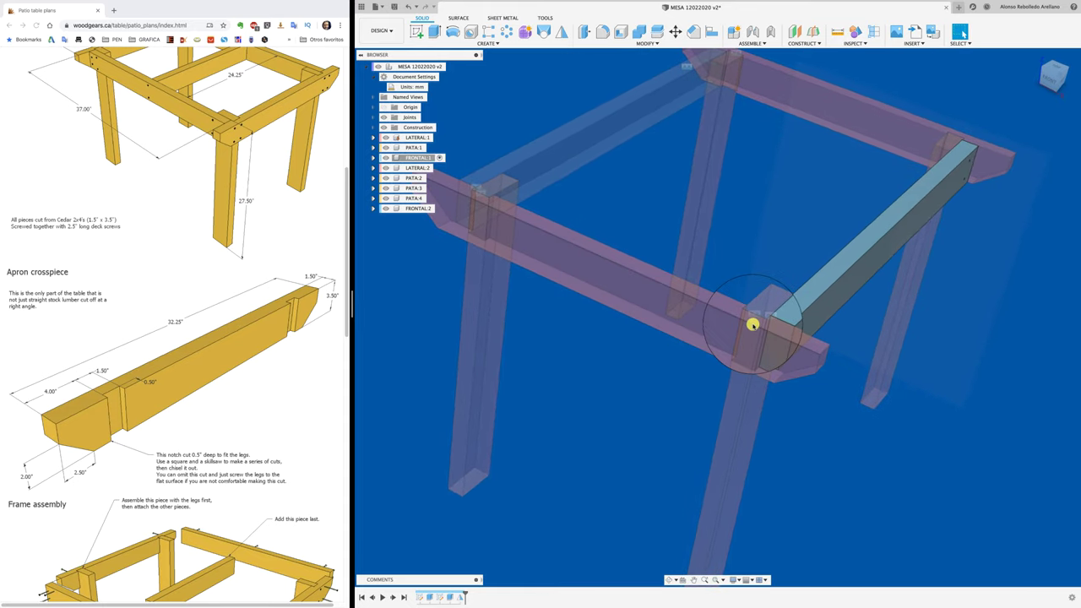
click(656, 305)
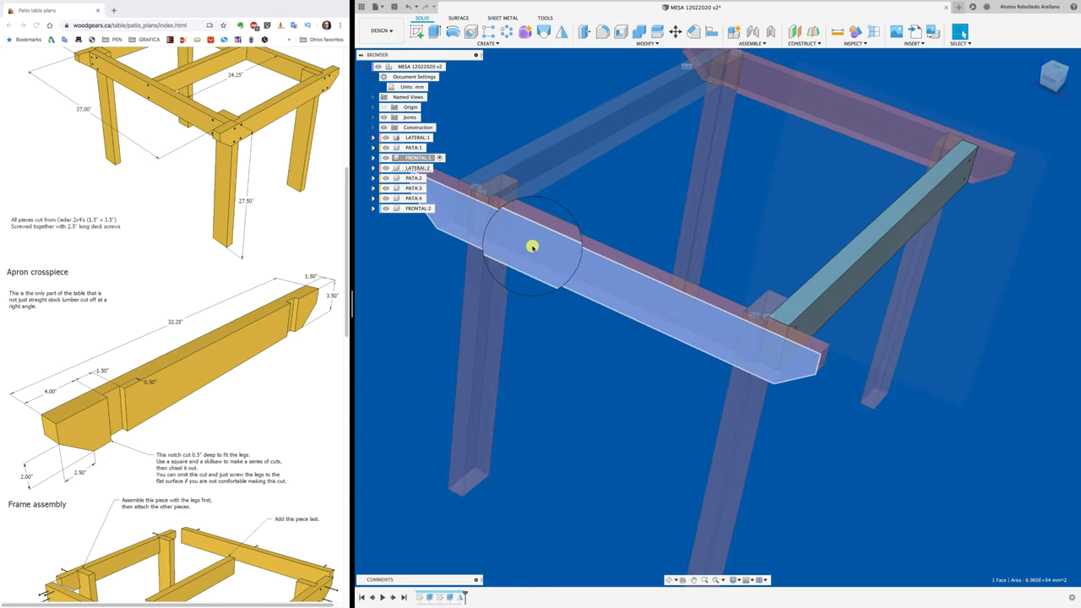
key(Escape)
scroll(624, 403, up, 5)
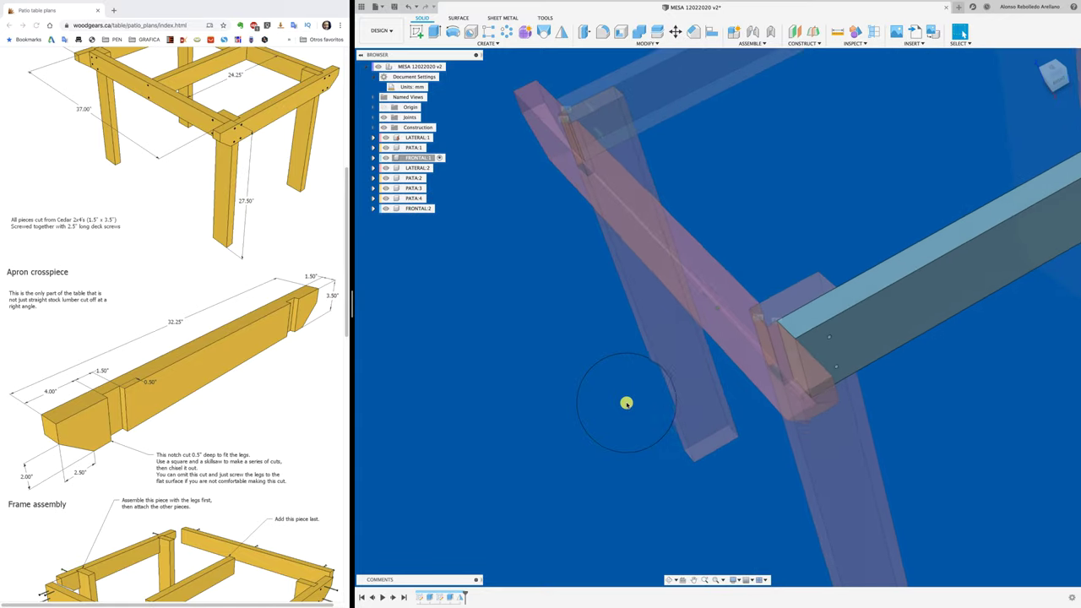
shift+middle_drag(625, 403, 831, 331)
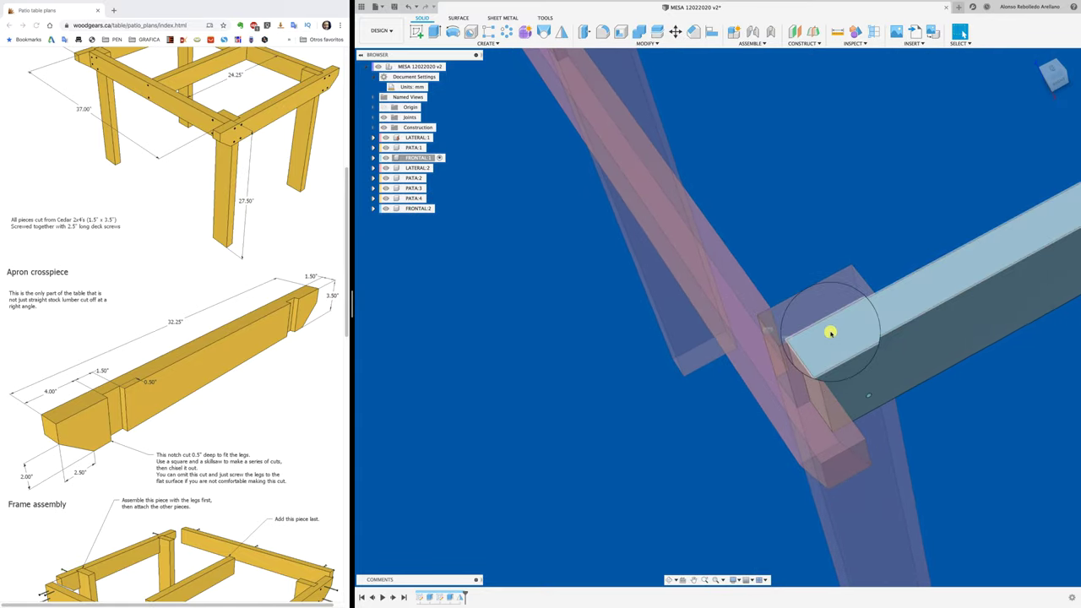
scroll(820, 312, down, 2)
scroll(784, 340, down, 3)
scroll(717, 376, down, 3)
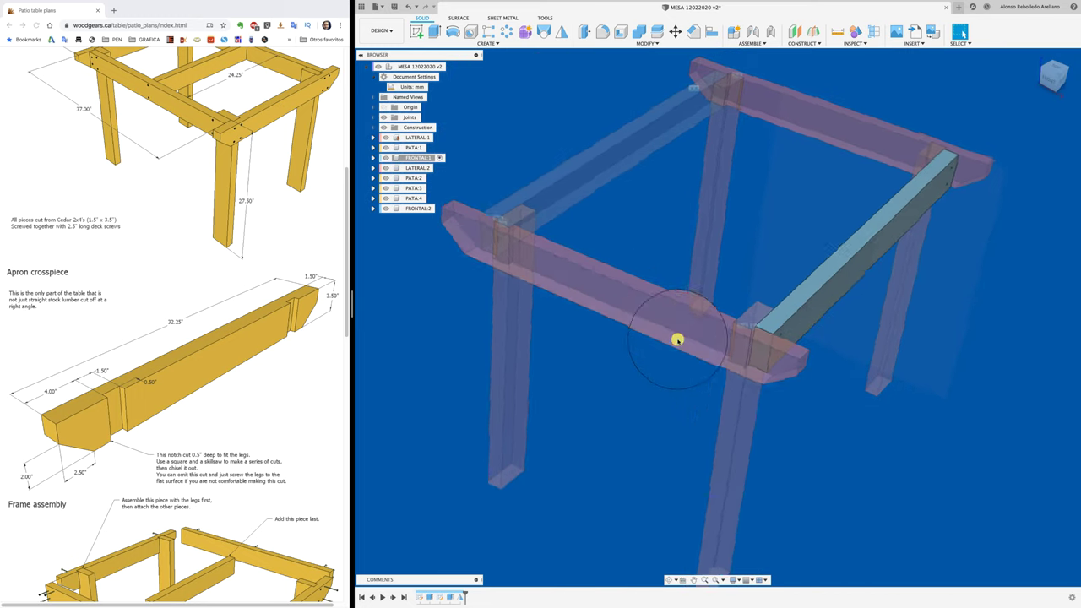
Activate LATERAL:2 in the Browser and pick its outer face for sketching.
click(433, 168)
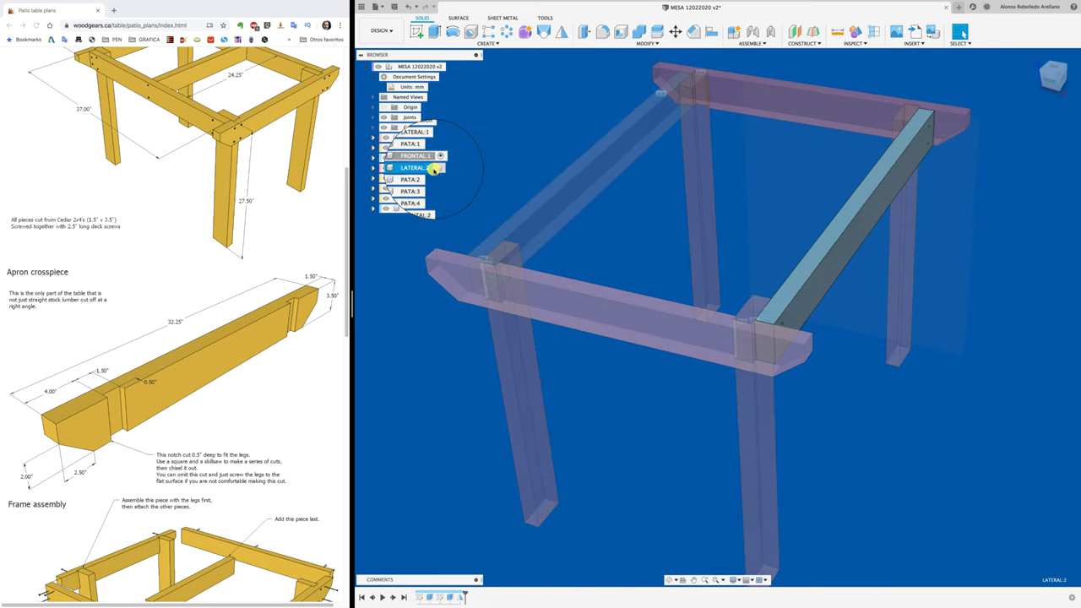
click(615, 327)
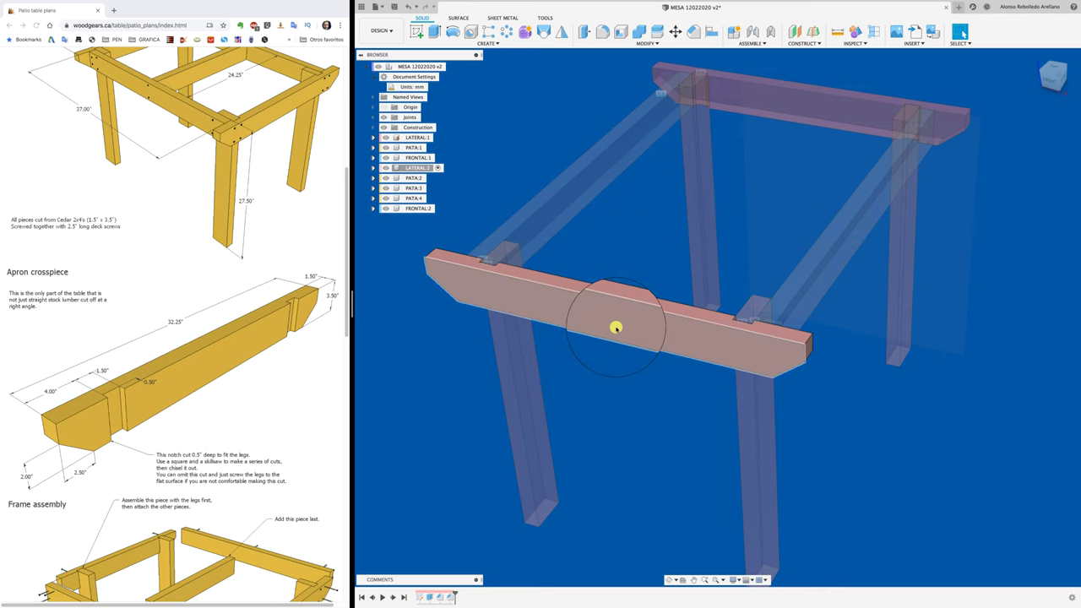
click(416, 31)
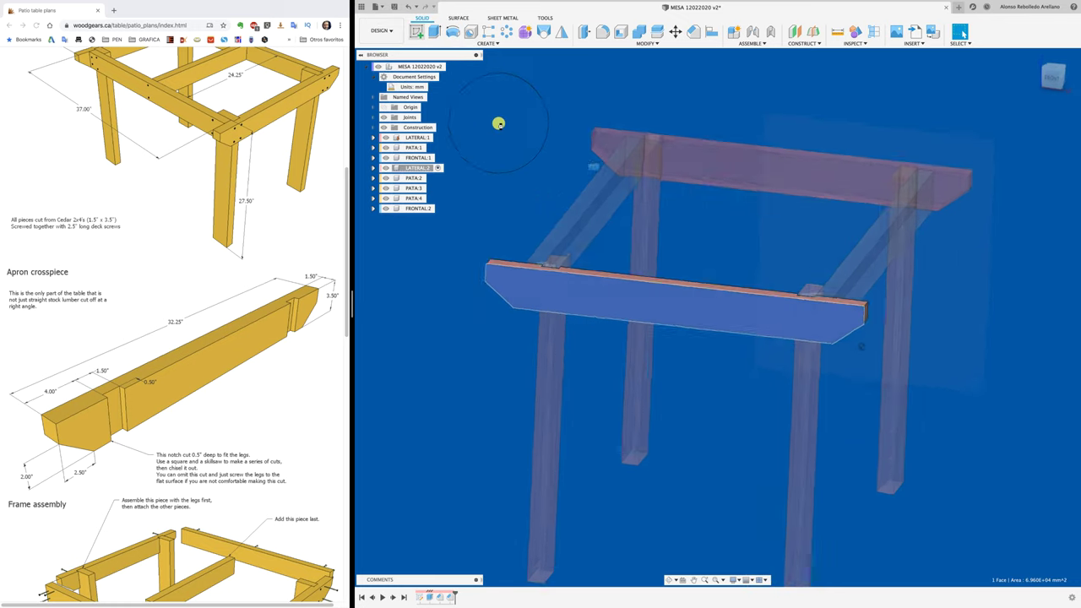
Project the leg and side beam faces into the sketch.
scroll(844, 329, up, 5)
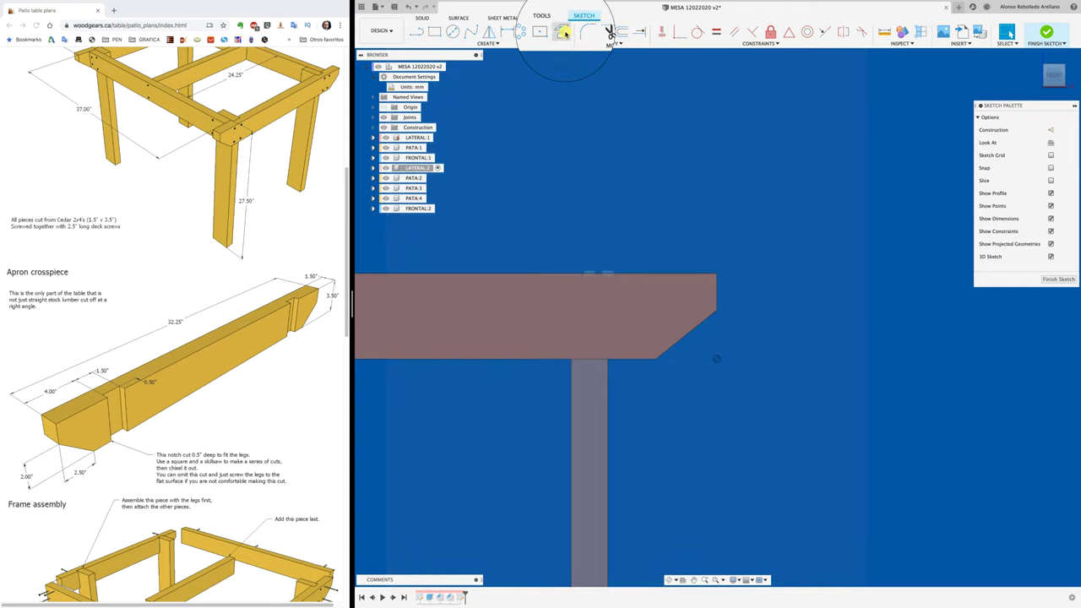
click(563, 32)
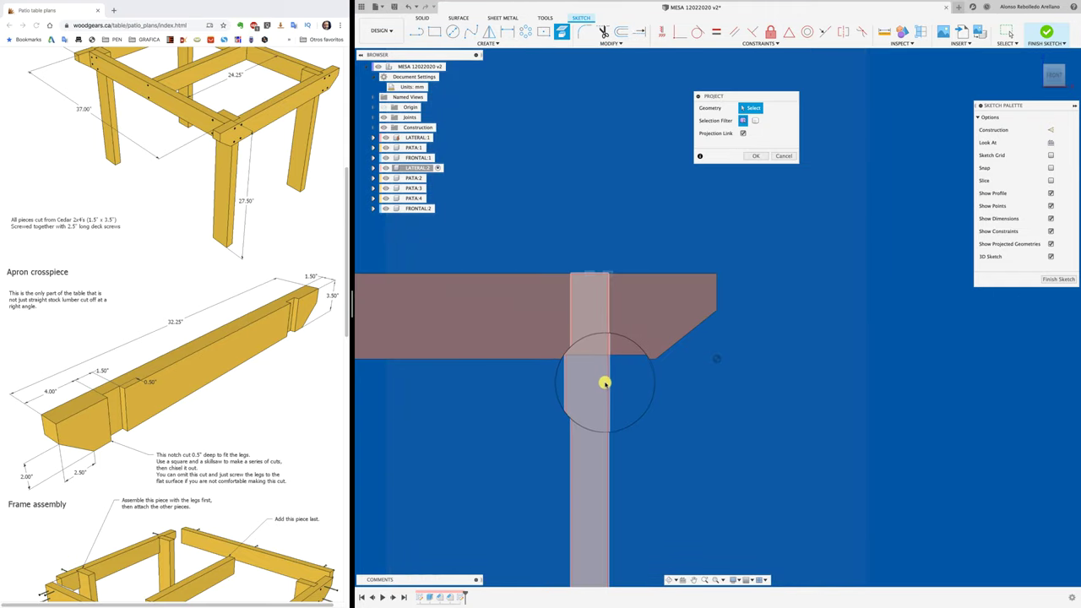
click(601, 381)
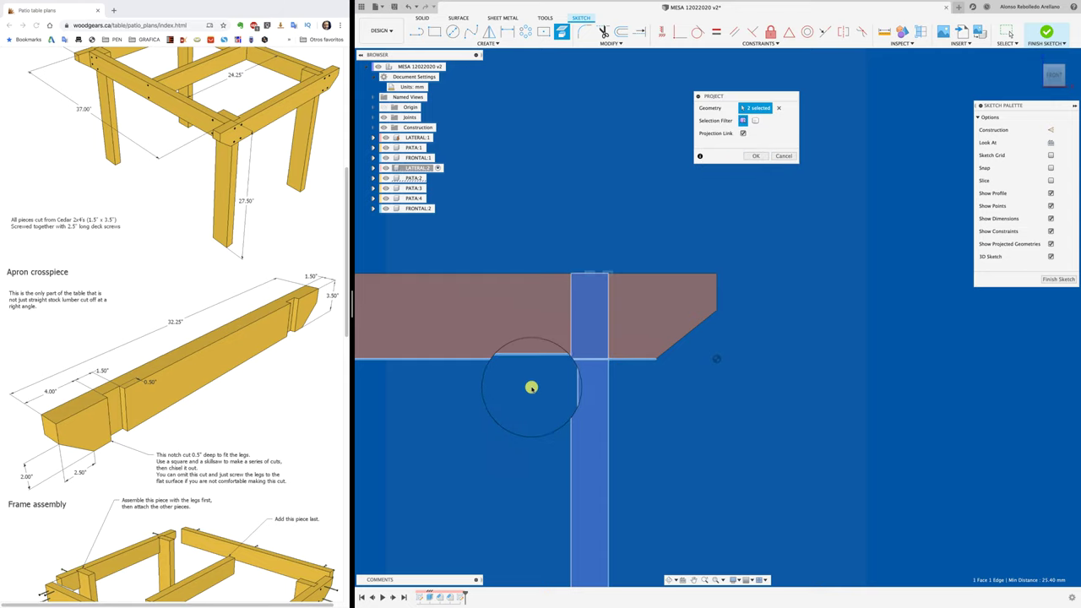
click(533, 308)
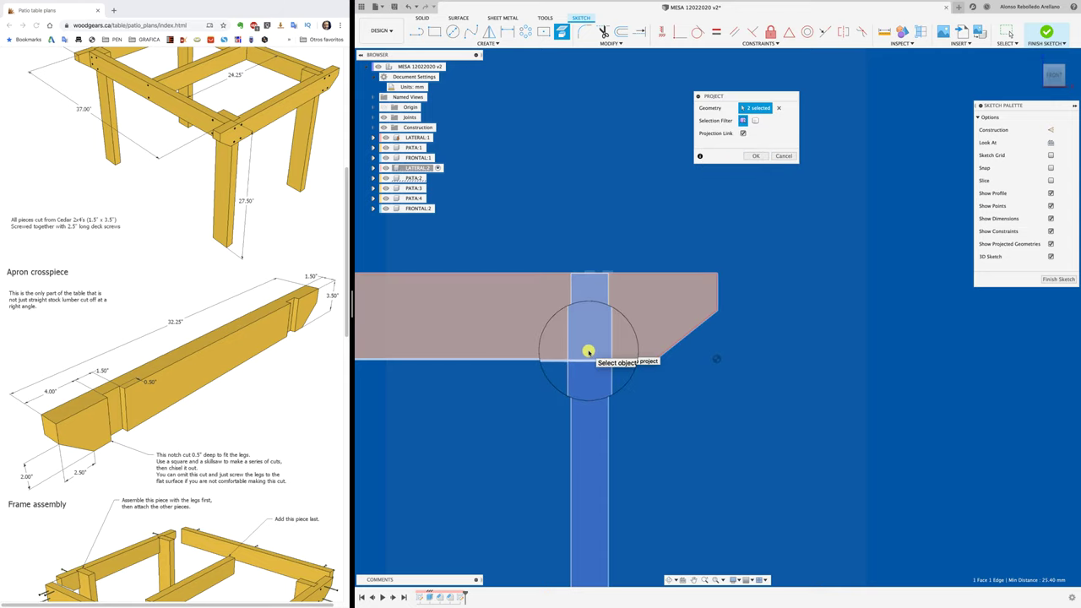
click(749, 158)
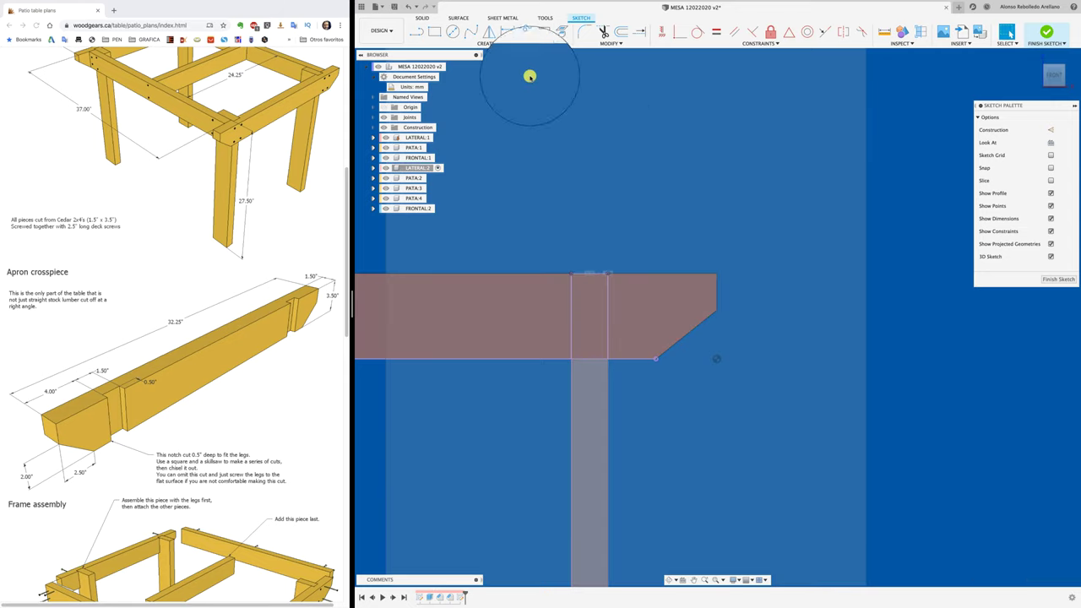
Draw two diagonal construction lines forming an X on the apron end.
click(417, 32)
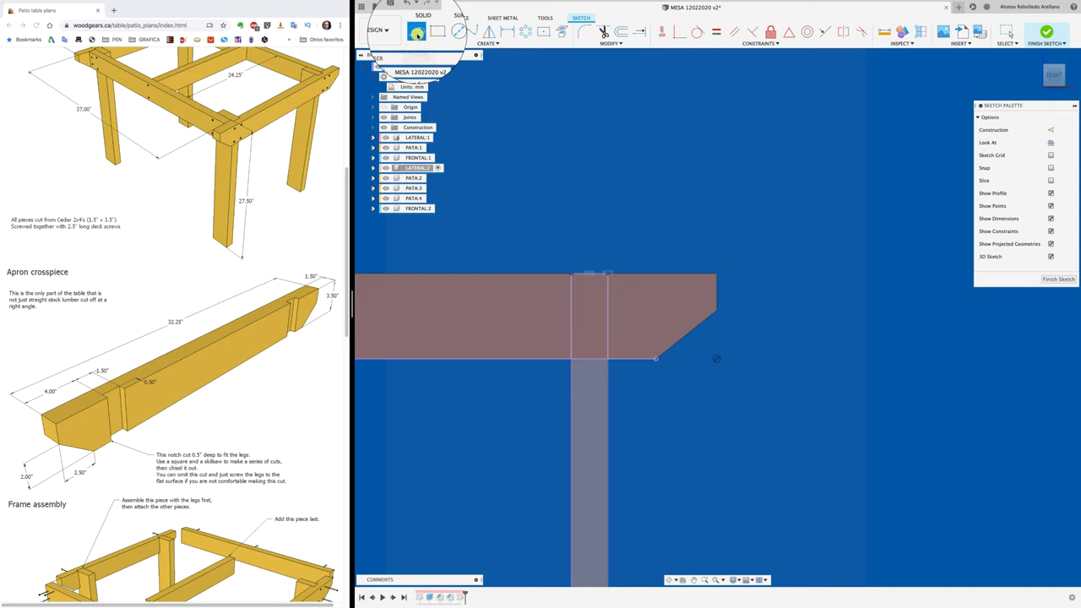
click(1052, 131)
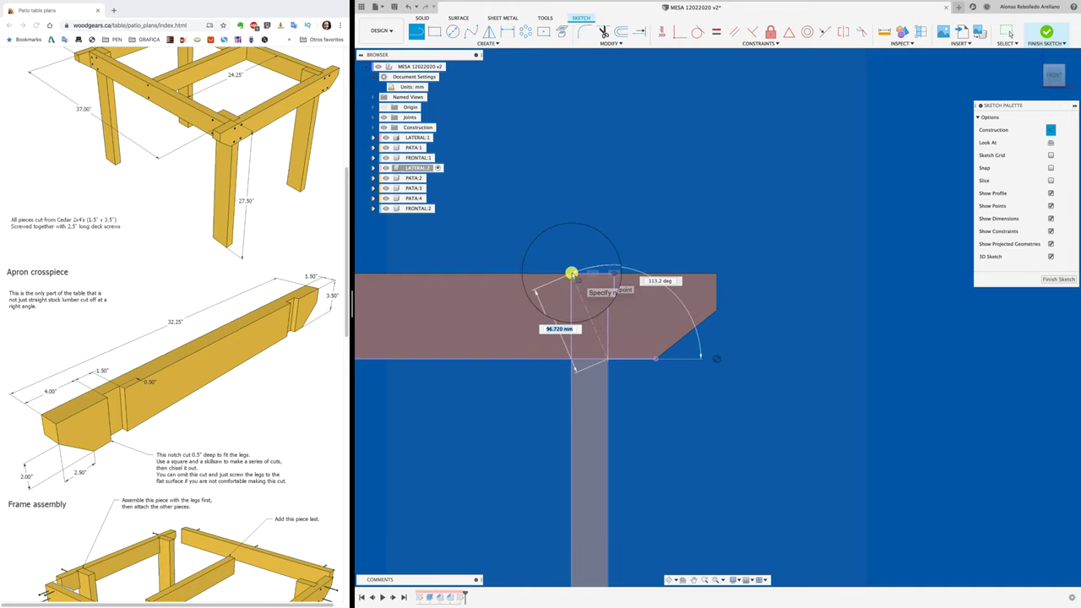
click(564, 278)
scroll(590, 278, up, 3)
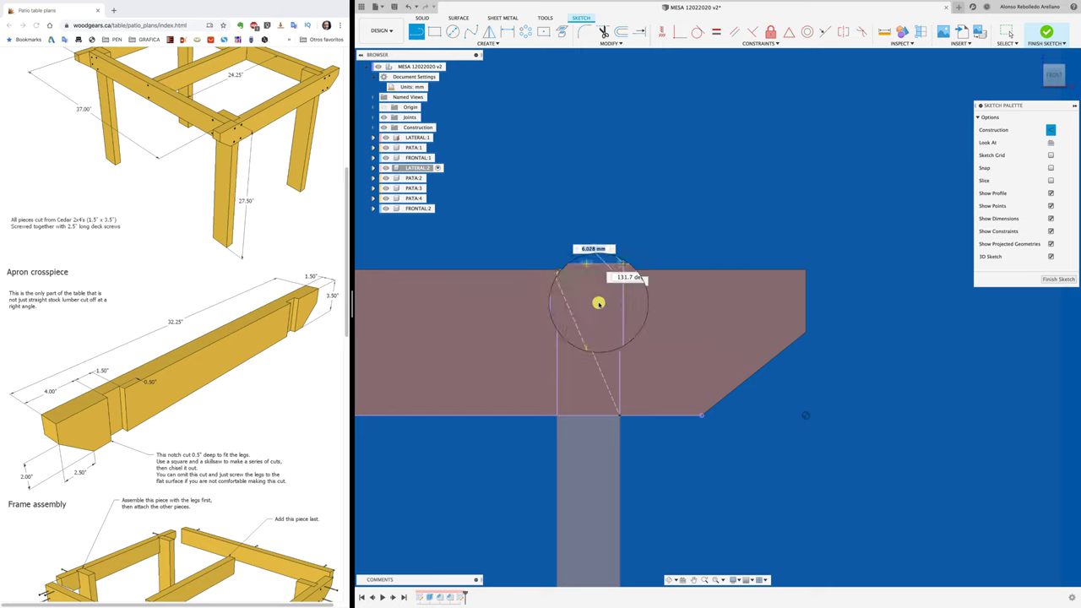
click(558, 413)
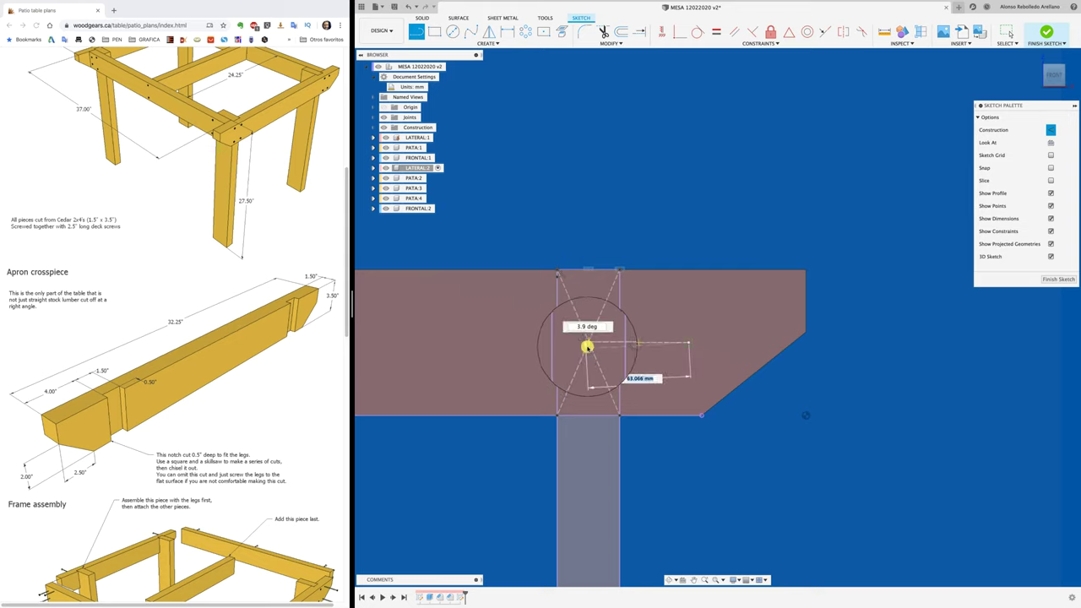
key(Escape)
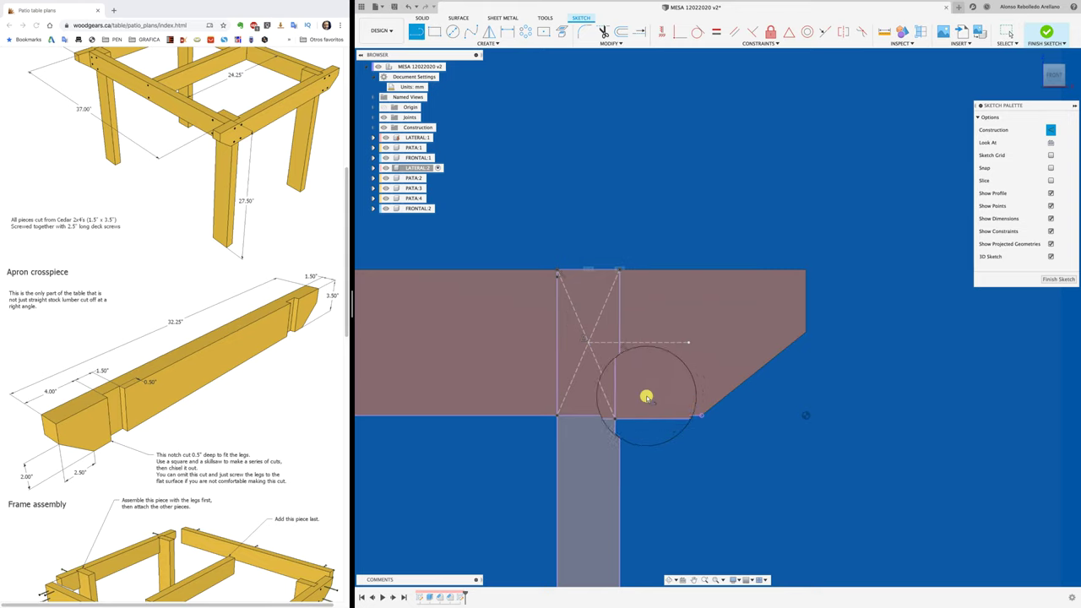
Draw a centreline and a 5 mm circle, then mirror the circle across the centreline.
click(588, 344)
text(5)
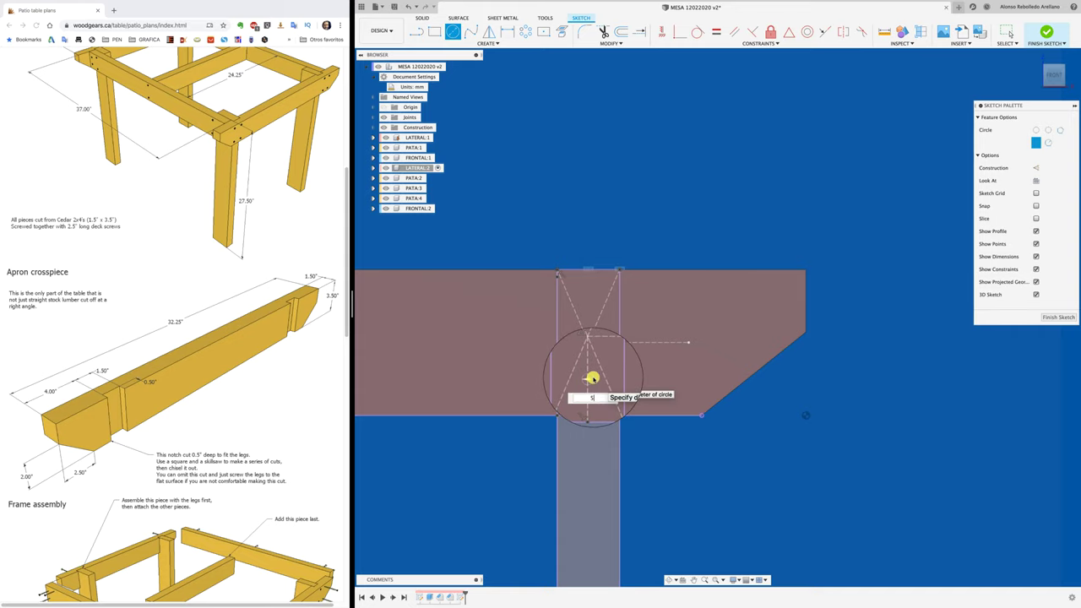
key(Escape)
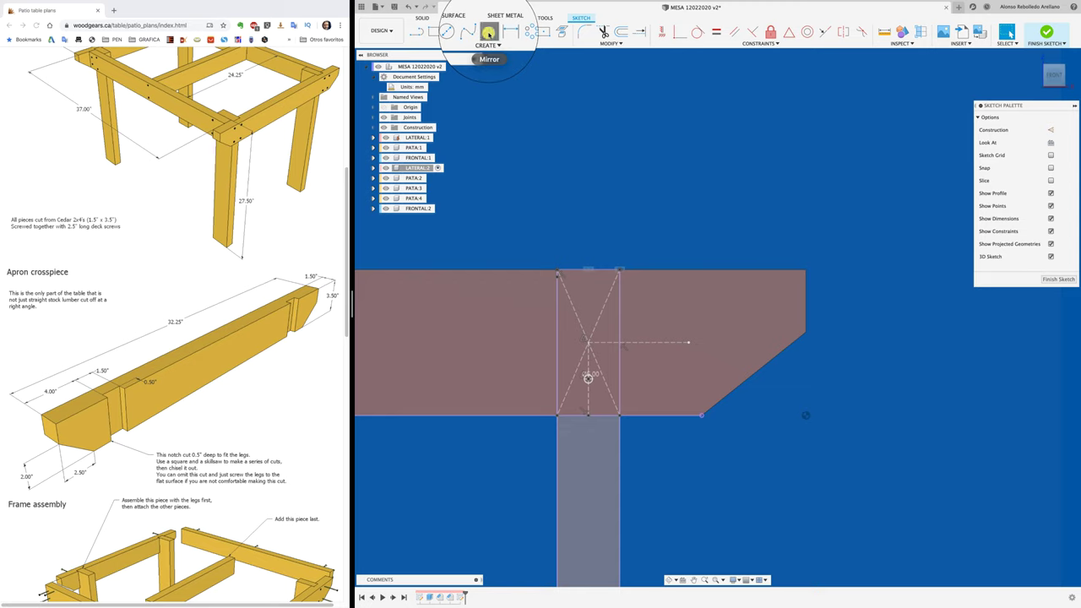
click(489, 31)
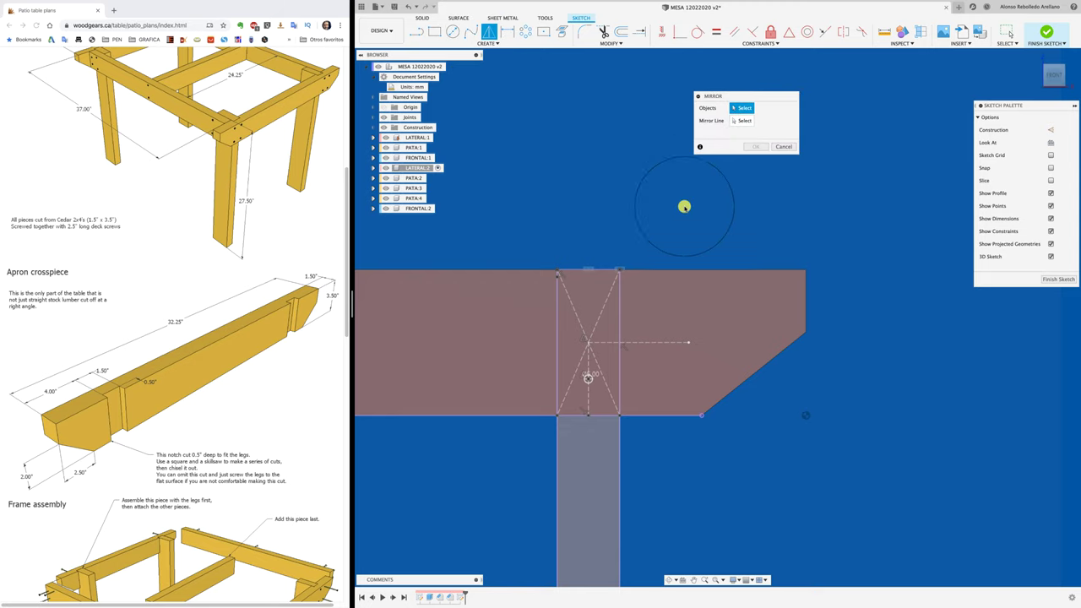
click(590, 381)
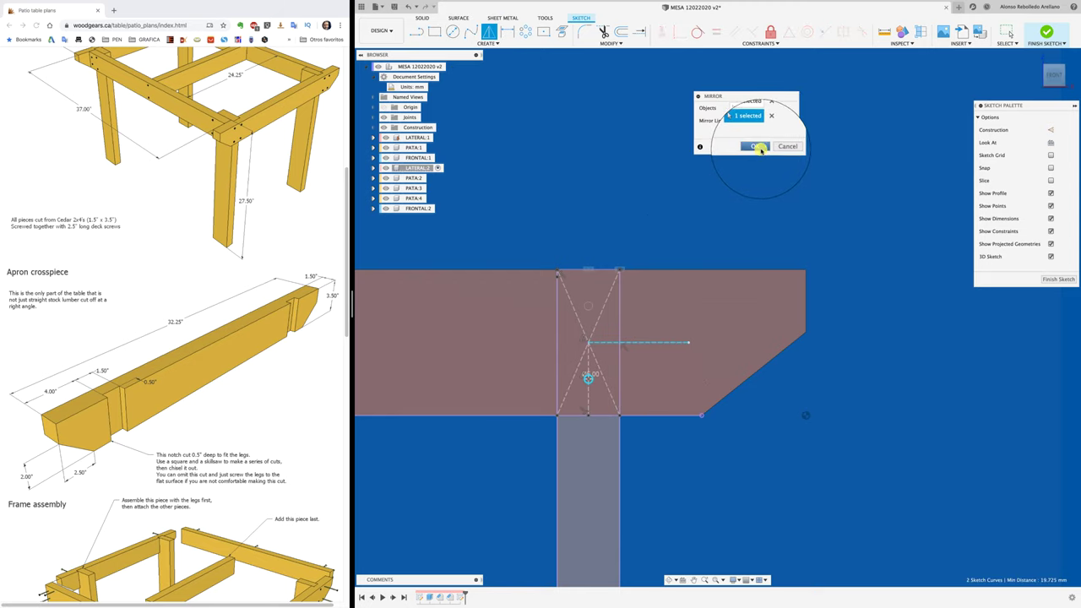
click(758, 146)
shift+middle_drag(712, 256, 569, 429)
scroll(569, 429, up, 2)
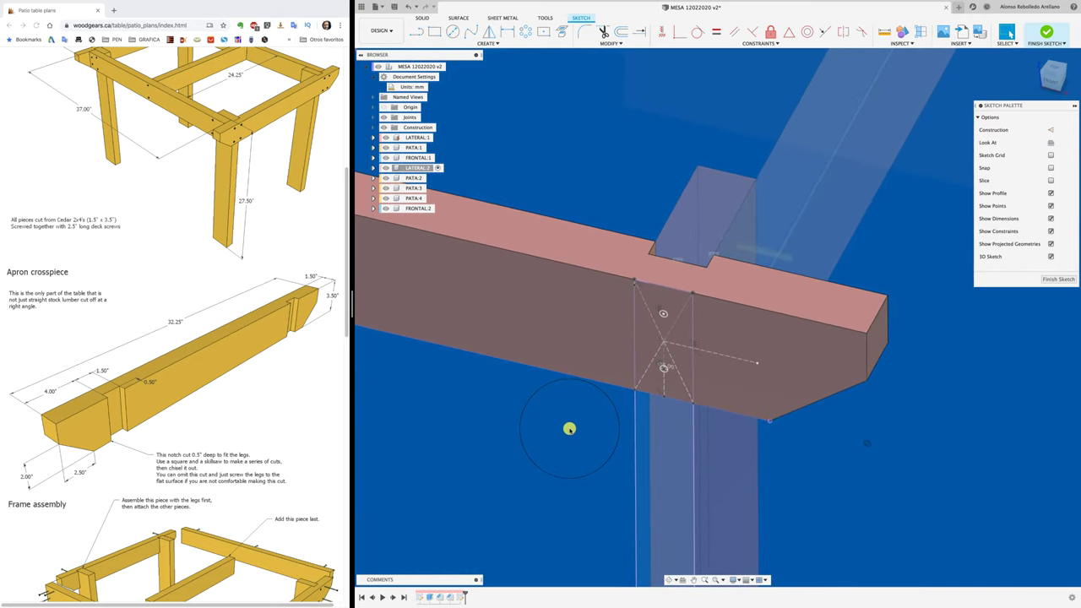
Finish the sketch and extrude both circle profiles as a cut into LATERAL:2.
key(e)
scroll(656, 309, up, 3)
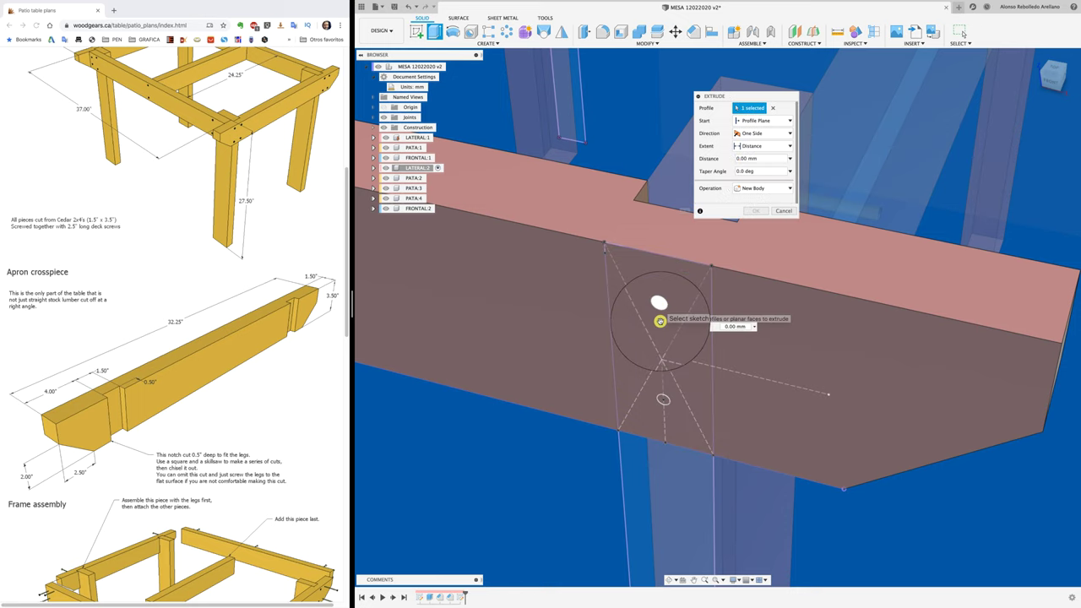
click(663, 402)
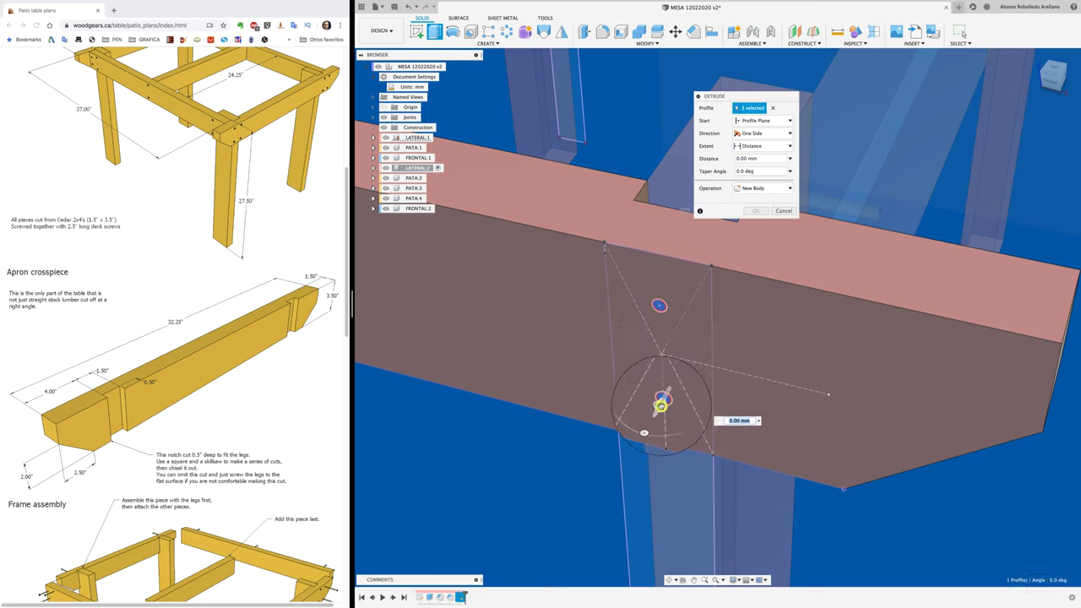
click(659, 305)
drag(680, 363, 699, 335)
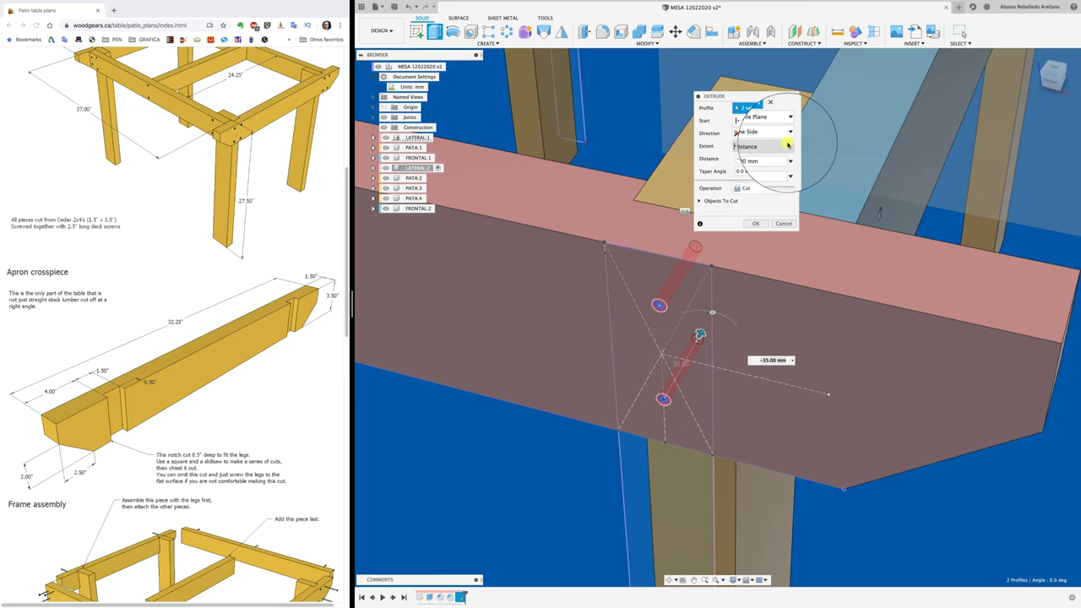
Set the cut extent to To Object, pick the adjoining leg, and apply it.
click(787, 145)
click(768, 167)
mouse_move(530, 397)
shift+middle_down()
mouse_move(513, 411)
mouse_move(510, 320)
mouse_move(757, 263)
shift+middle_up()
click(530, 309)
click(757, 263)
mouse_move(627, 272)
shift+middle_down()
mouse_move(687, 374)
mouse_move(713, 396)
mouse_move(692, 412)
mouse_move(717, 385)
mouse_move(729, 398)
mouse_move(721, 389)
mouse_move(883, 413)
mouse_move(897, 400)
mouse_move(896, 413)
mouse_move(929, 414)
mouse_move(948, 400)
mouse_move(974, 342)
mouse_move(906, 396)
mouse_move(693, 355)
mouse_move(653, 251)
mouse_move(750, 65)
mouse_move(698, 234)
shift+middle_up()
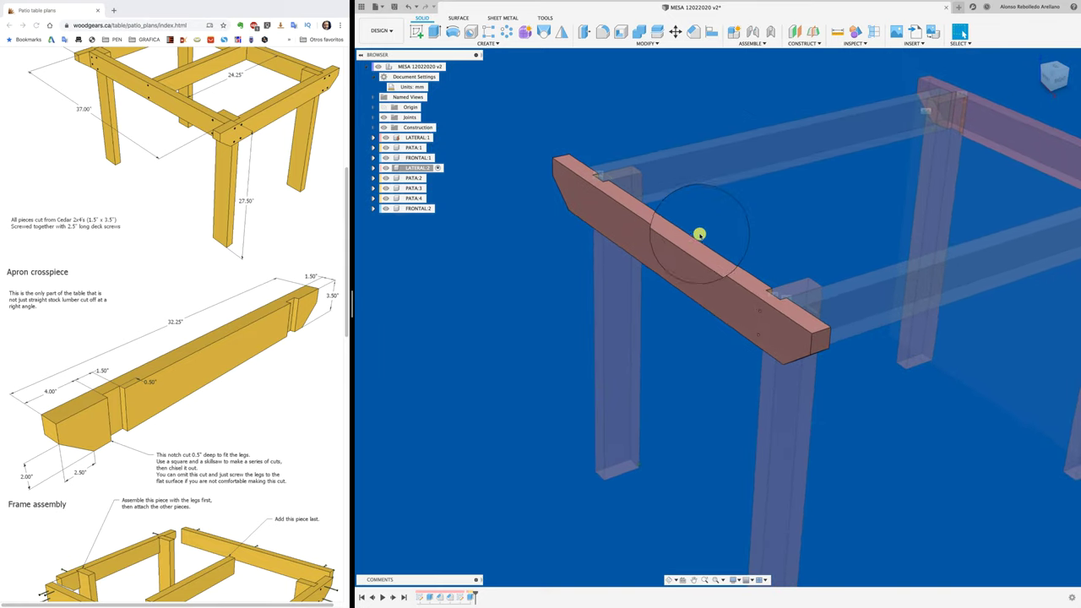
Create a midplane between the apron's two end faces.
click(813, 34)
click(820, 344)
mouse_move(820, 344)
shift+middle_down()
mouse_move(678, 304)
mouse_move(541, 189)
shift+middle_up()
click(549, 193)
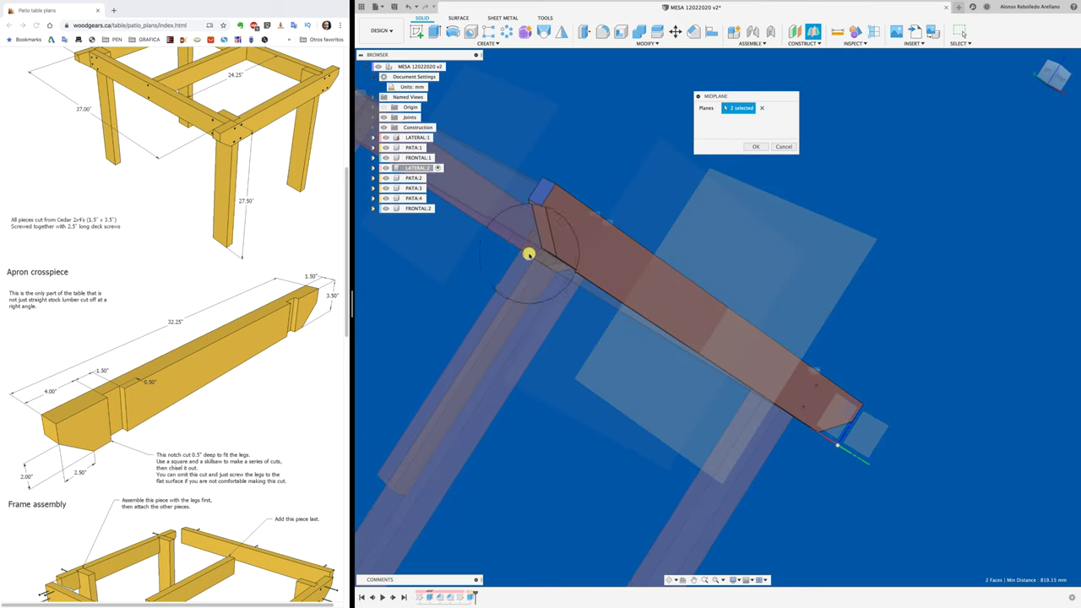
click(752, 149)
mouse_move(765, 161)
shift+middle_down()
mouse_move(792, 174)
mouse_move(564, 39)
shift+middle_up()
Mirror the apron's two screw-hole faces across the midplane.
click(561, 34)
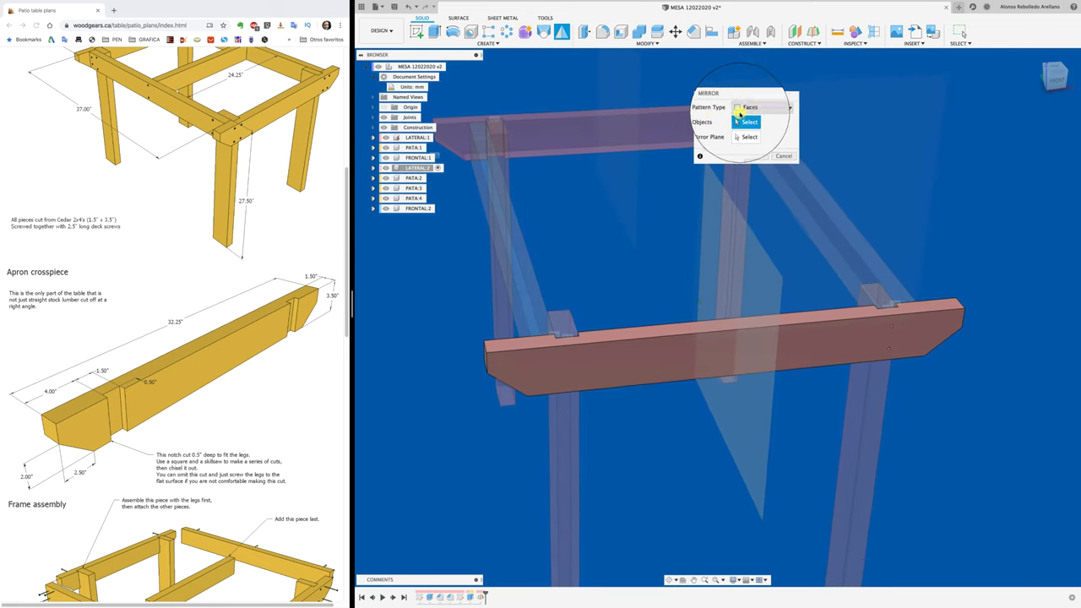
scroll(833, 244, up, 3)
scroll(853, 244, up, 2)
scroll(856, 254, up, 2)
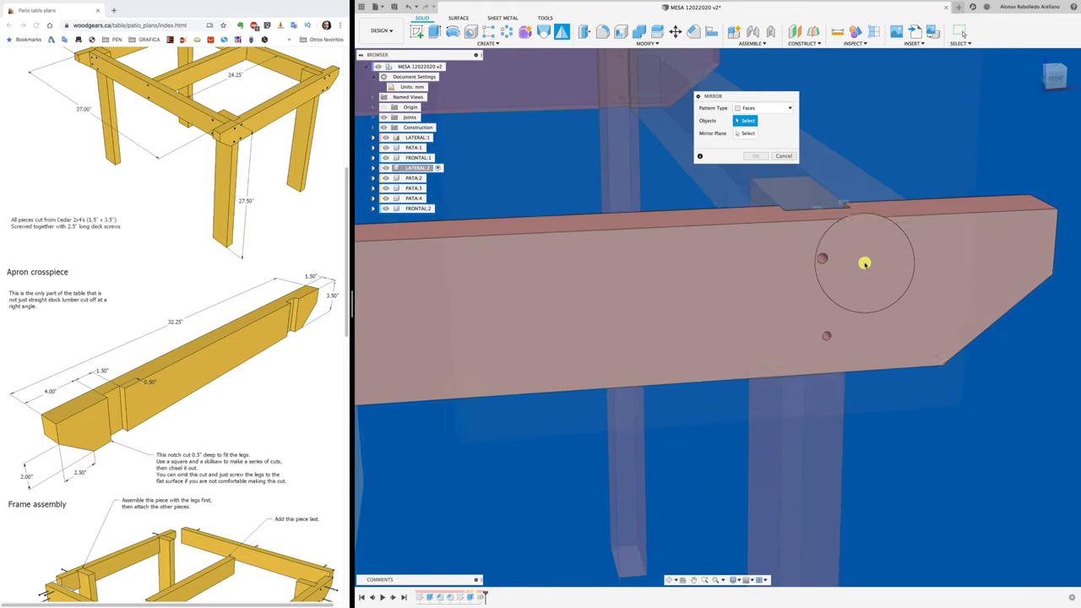
scroll(849, 246, up, 2)
click(846, 233)
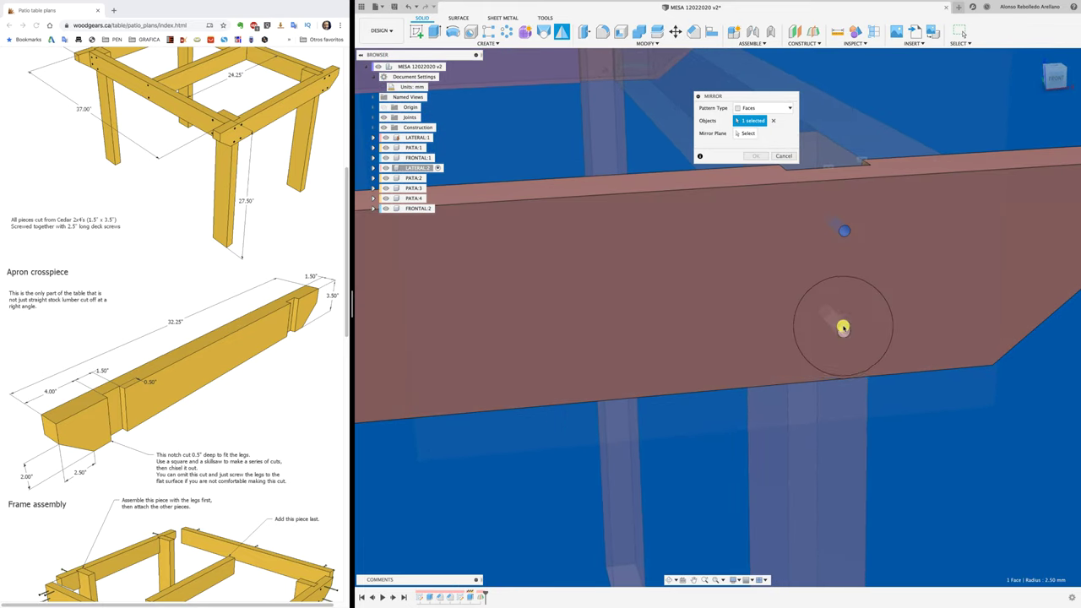
click(744, 132)
shift+middle_drag(718, 147, 646, 203)
click(645, 206)
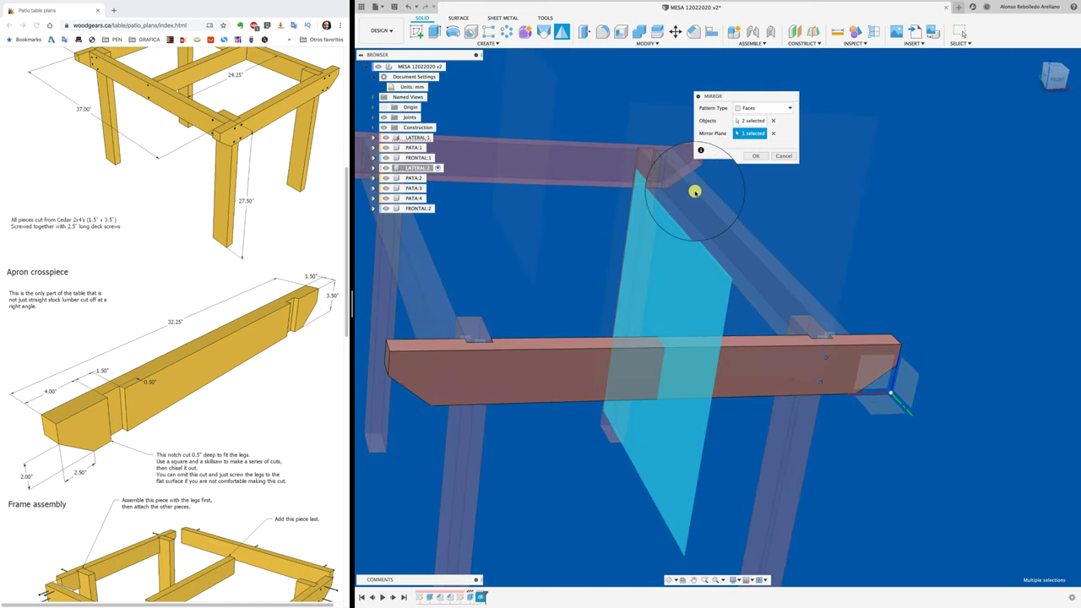
click(757, 157)
mouse_move(751, 164)
shift+middle_down()
mouse_move(723, 178)
mouse_move(728, 186)
mouse_move(724, 169)
mouse_move(711, 206)
mouse_move(719, 234)
mouse_move(567, 147)
mouse_move(507, 126)
mouse_move(509, 114)
shift+middle_up()
Activate the root table assembly again.
scroll(725, 173, up, 3)
scroll(726, 178, up, 3)
scroll(711, 206, down, 5)
click(450, 66)
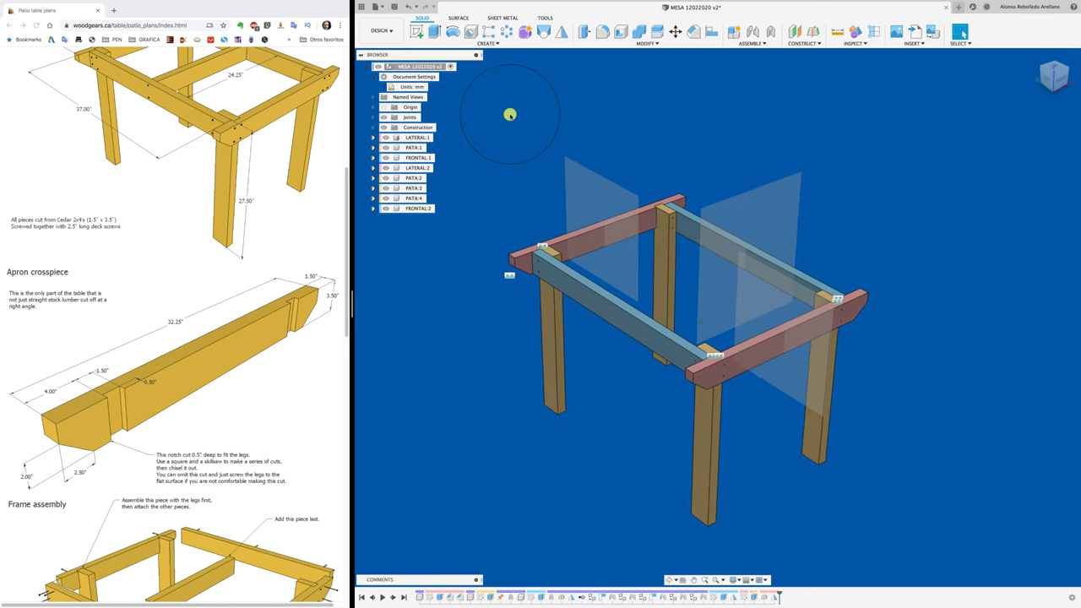
mouse_move(509, 114)
shift+middle_down()
mouse_move(545, 113)
mouse_move(712, 208)
mouse_move(563, 241)
shift+middle_up()
scroll(254, 174, up, 5)
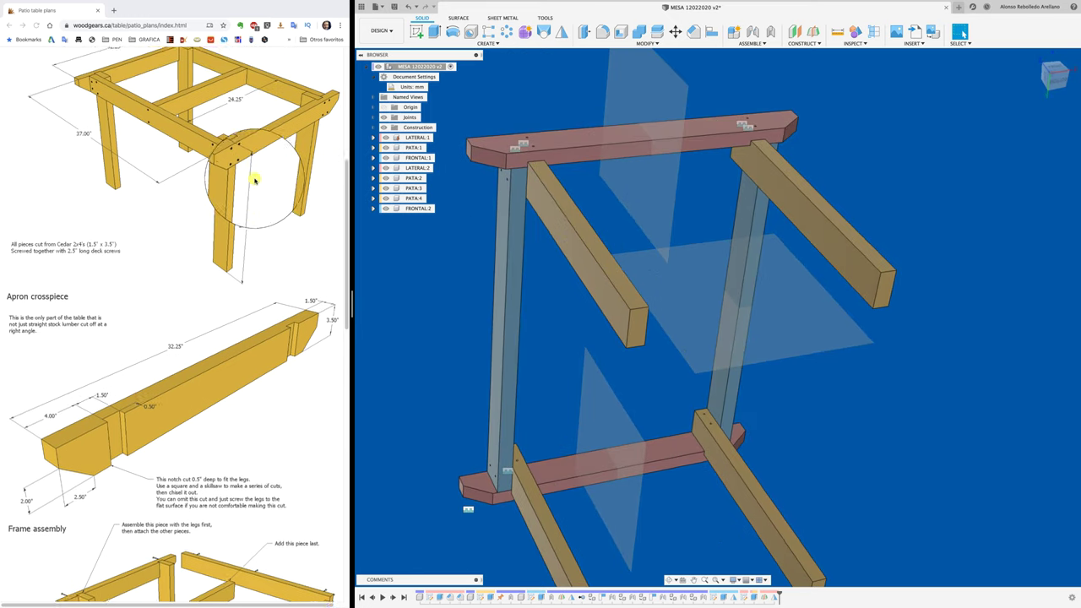
scroll(254, 180, up, 5)
scroll(163, 246, down, 1)
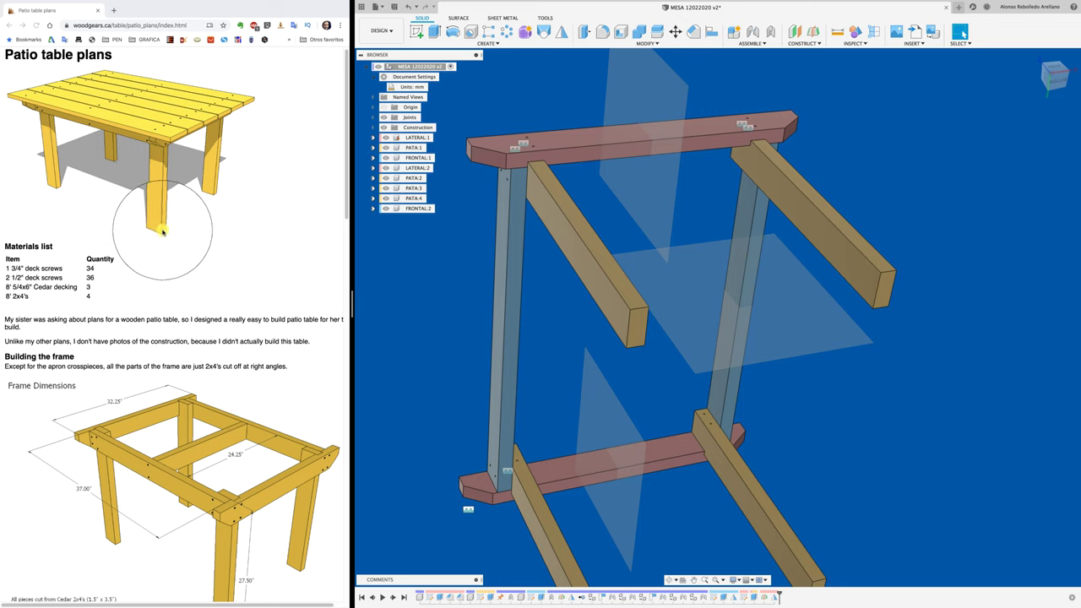
scroll(268, 246, down, 5)
scroll(188, 241, down, 2)
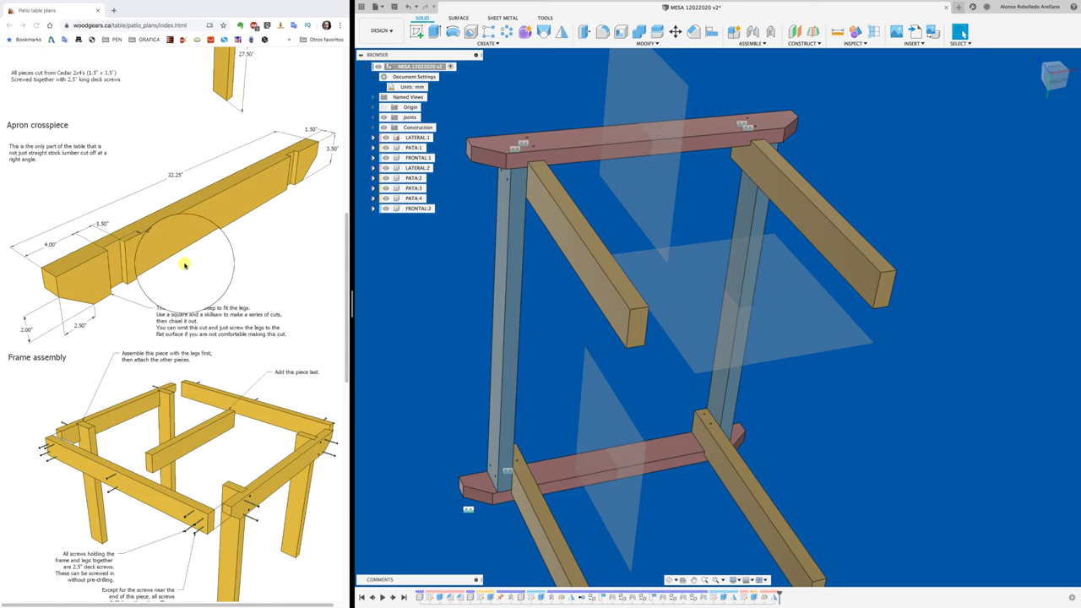
scroll(184, 266, down, 2)
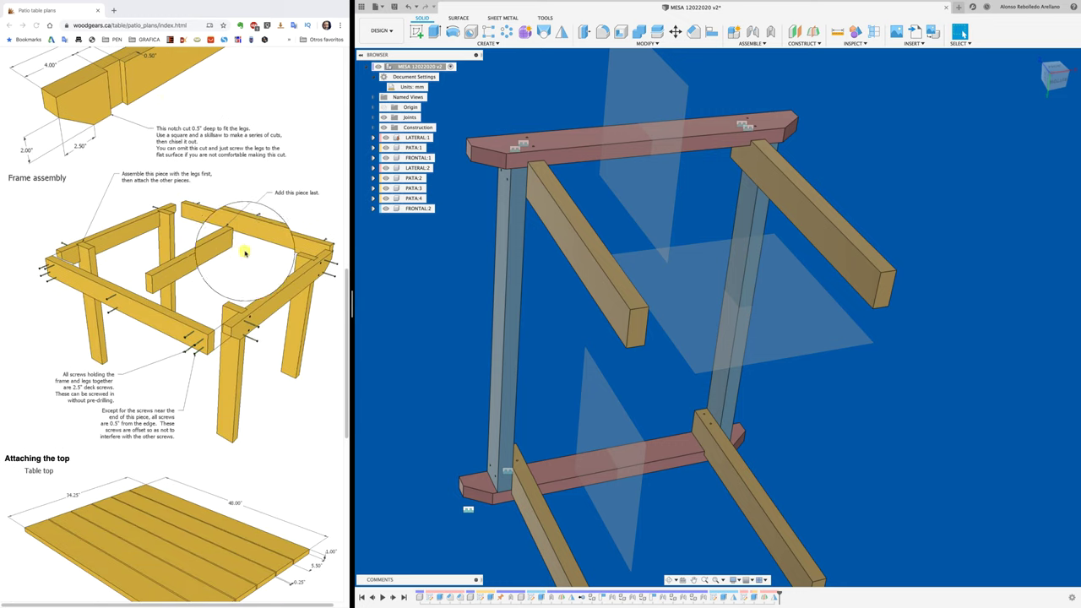
mouse_move(425, 263)
shift+middle_down()
mouse_move(549, 278)
mouse_move(592, 150)
mouse_move(682, 55)
shift+middle_up()
Apply a 5 mm equal-distance chamfer to the four end edges of the cross rail.
click(693, 29)
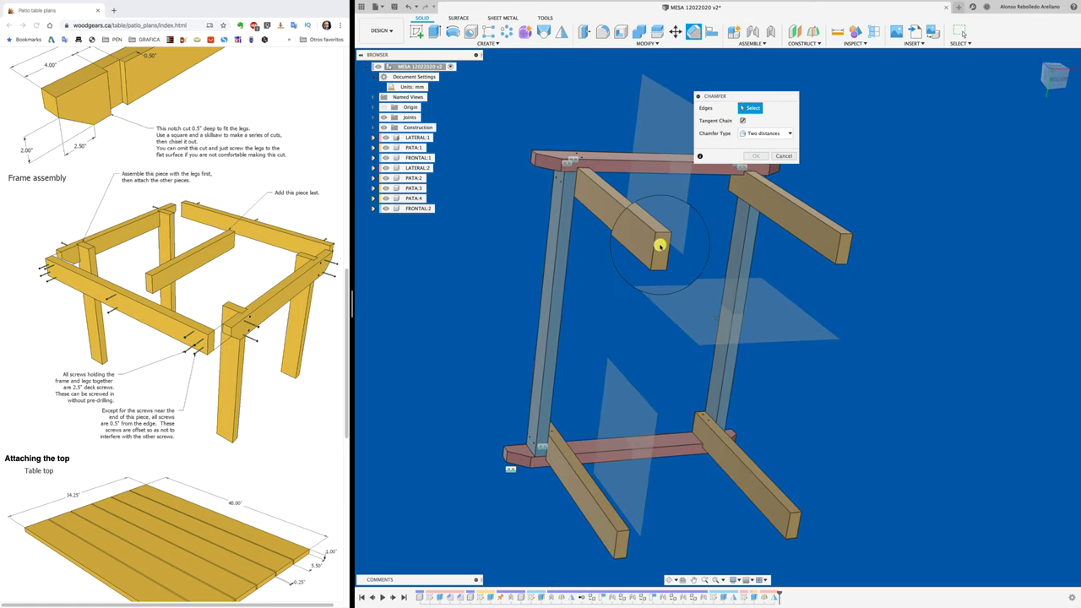
click(765, 133)
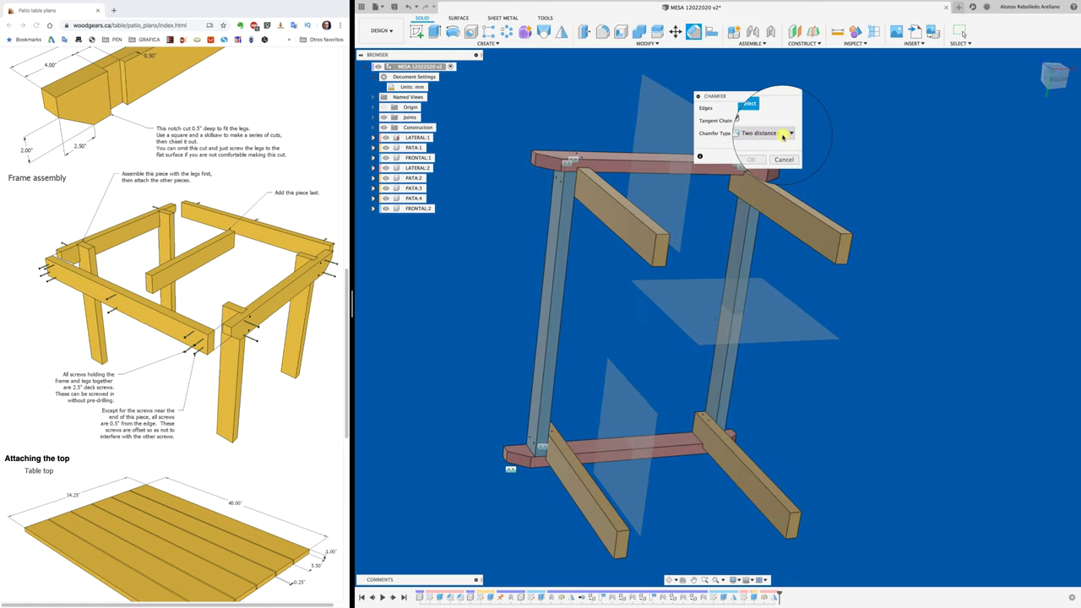
click(764, 144)
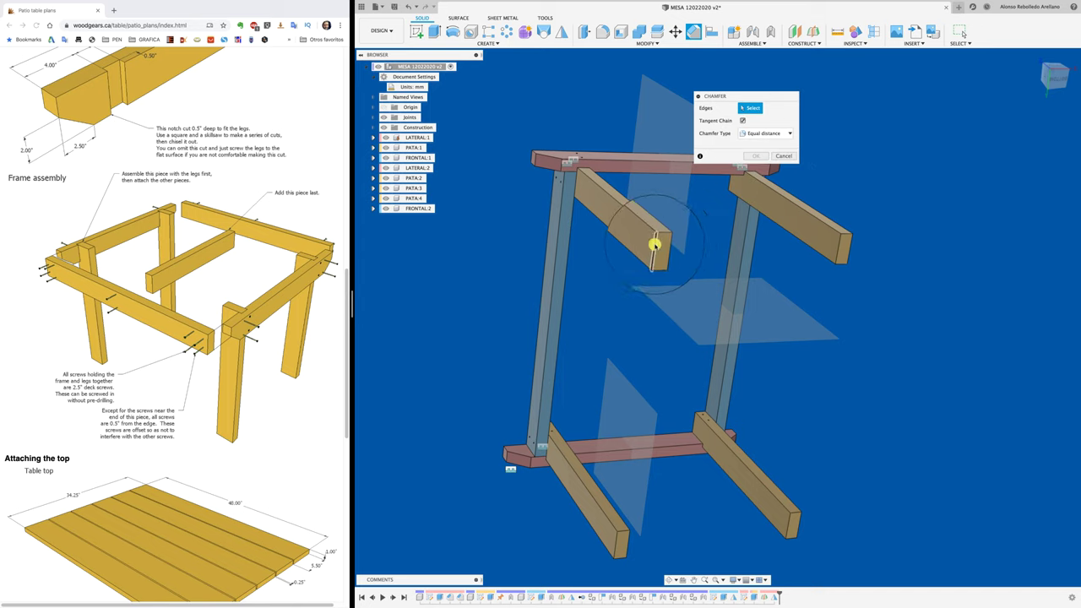
click(653, 245)
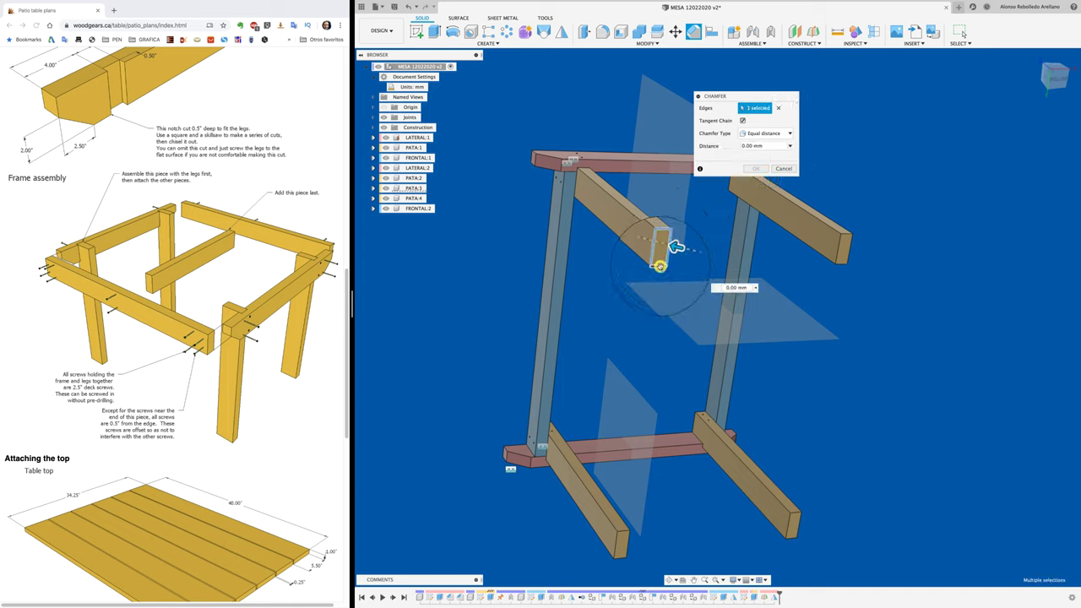
text(5)
key(Return)
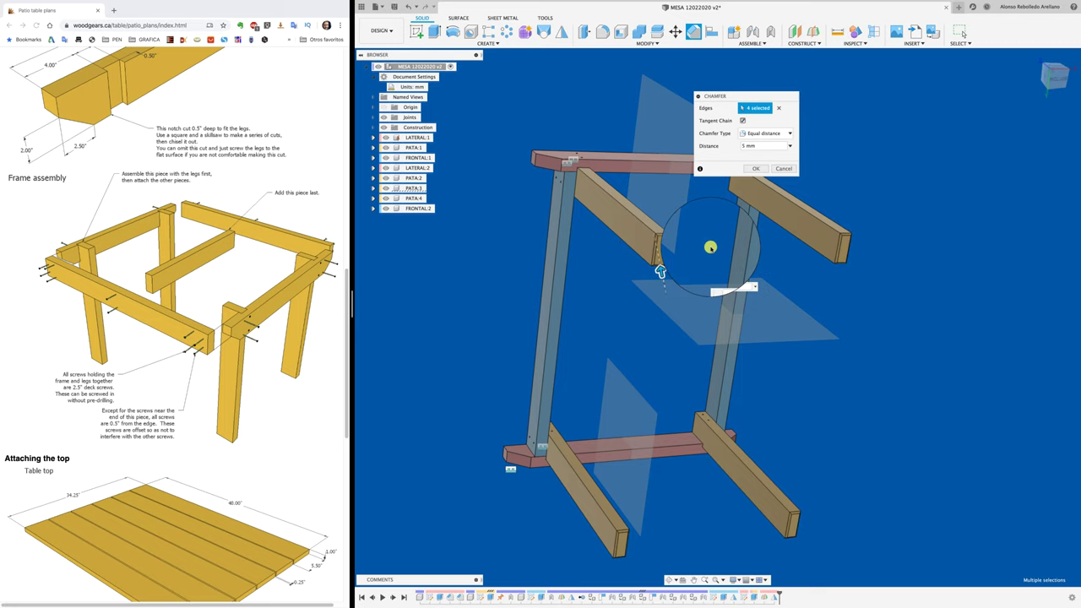
click(756, 168)
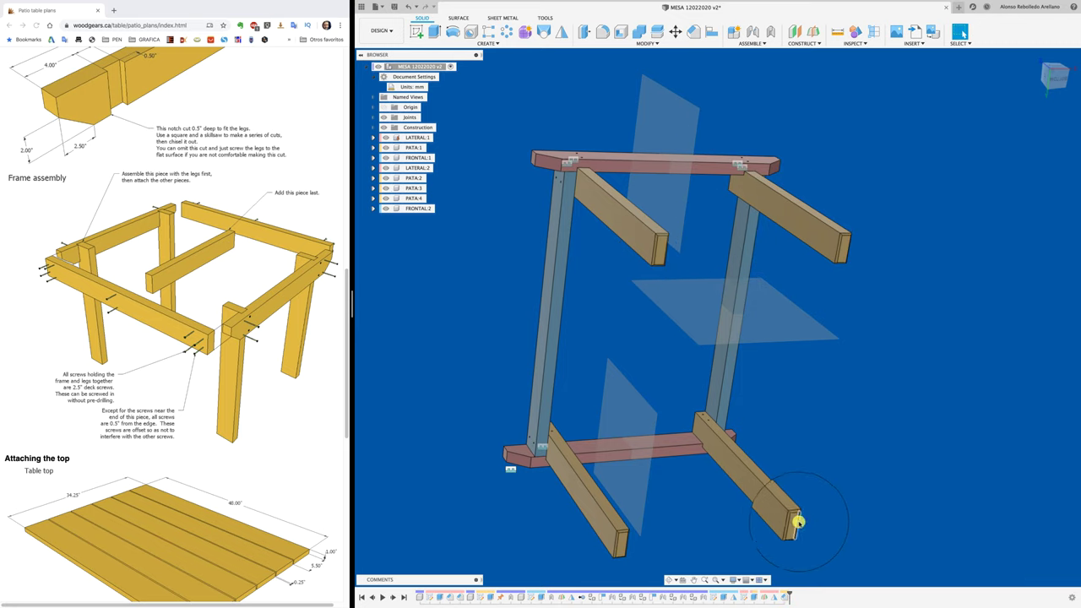
shift+middle_drag(527, 226, 513, 151)
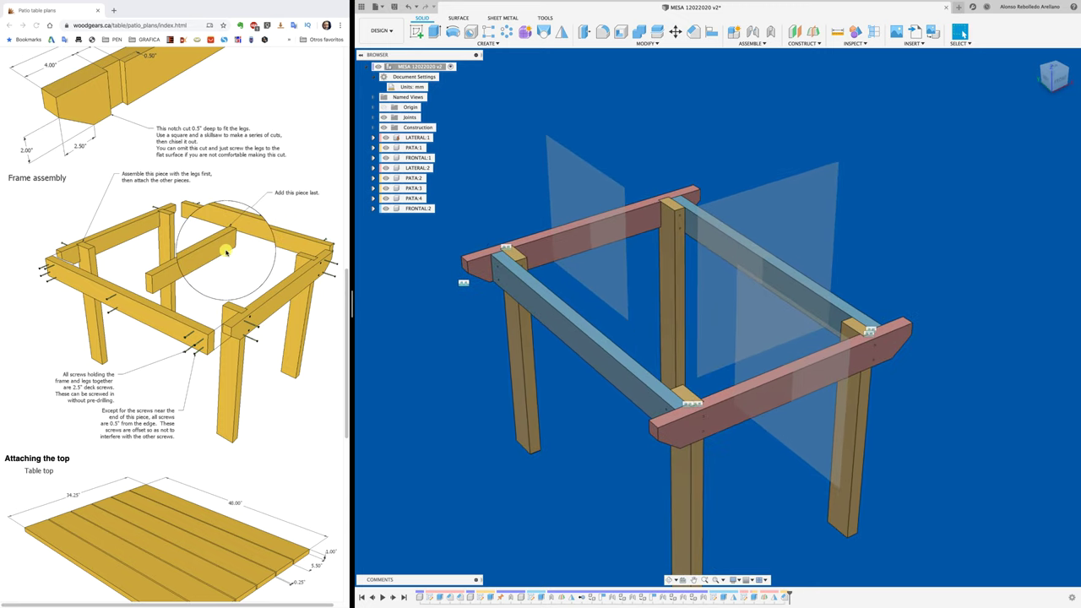
Add a new TRAVESAÑO CENTRAL component, save the design as a new version, and start a sketch.
right_click(435, 70)
click(460, 74)
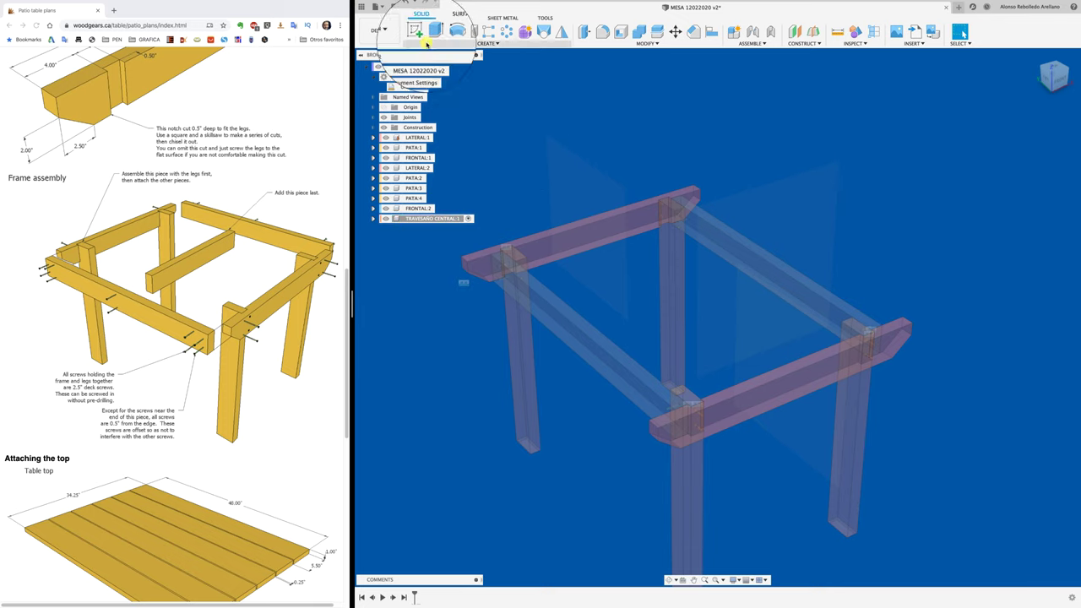
click(394, 6)
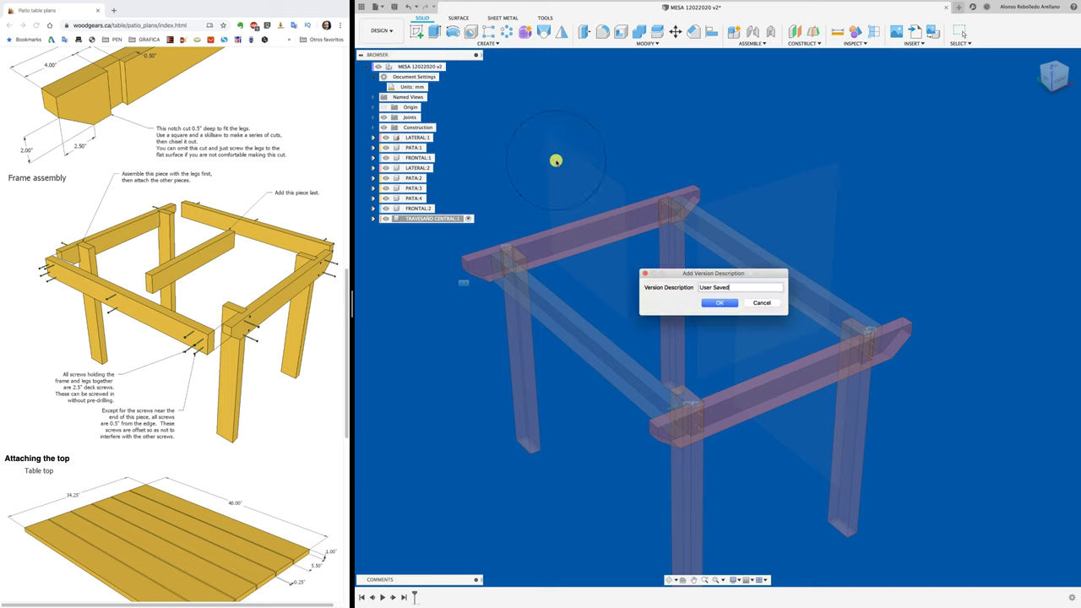
click(705, 304)
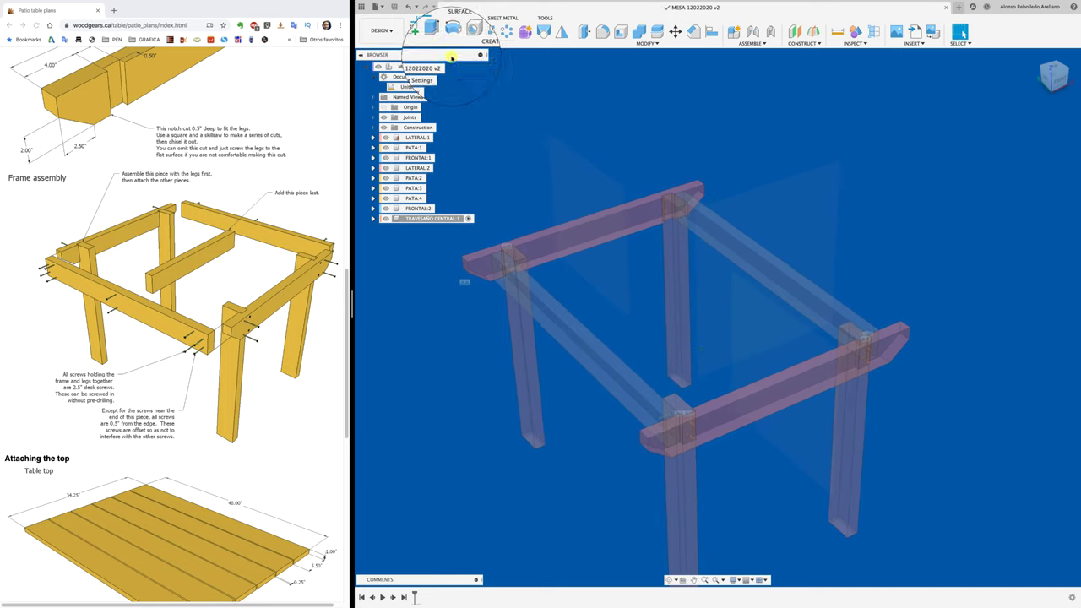
click(416, 31)
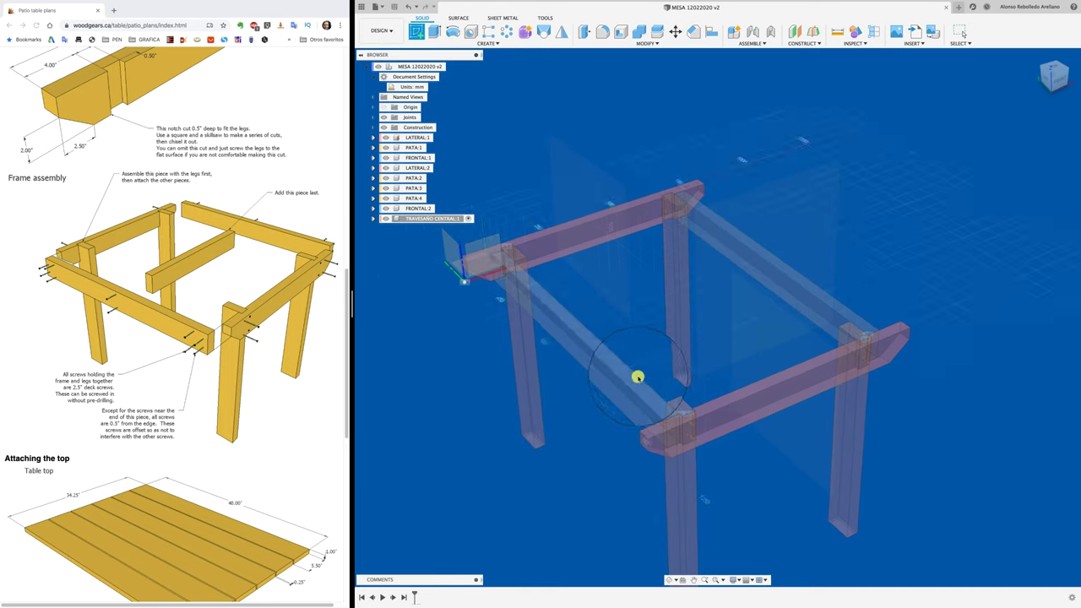
Place the sketch on the crossbeam face and view the frame from the top.
click(647, 395)
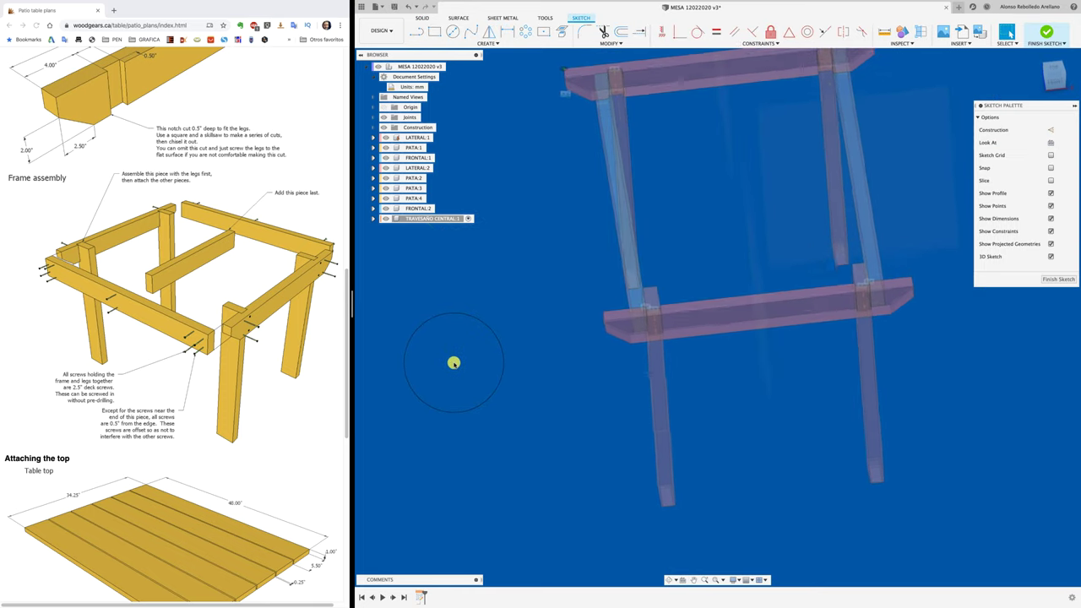
shift+middle_drag(454, 363, 1063, 69)
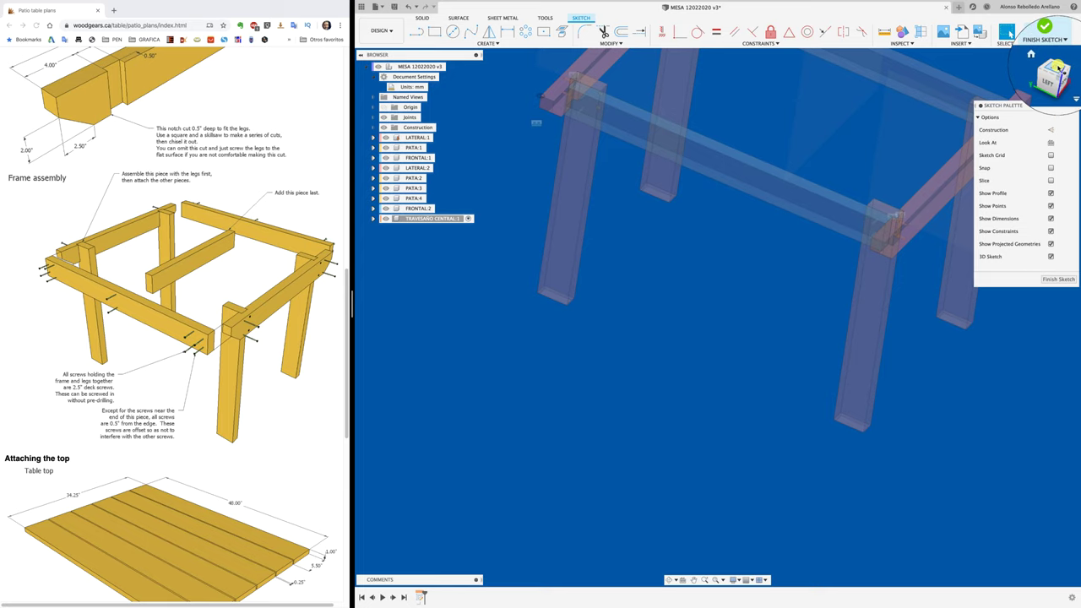
click(1057, 69)
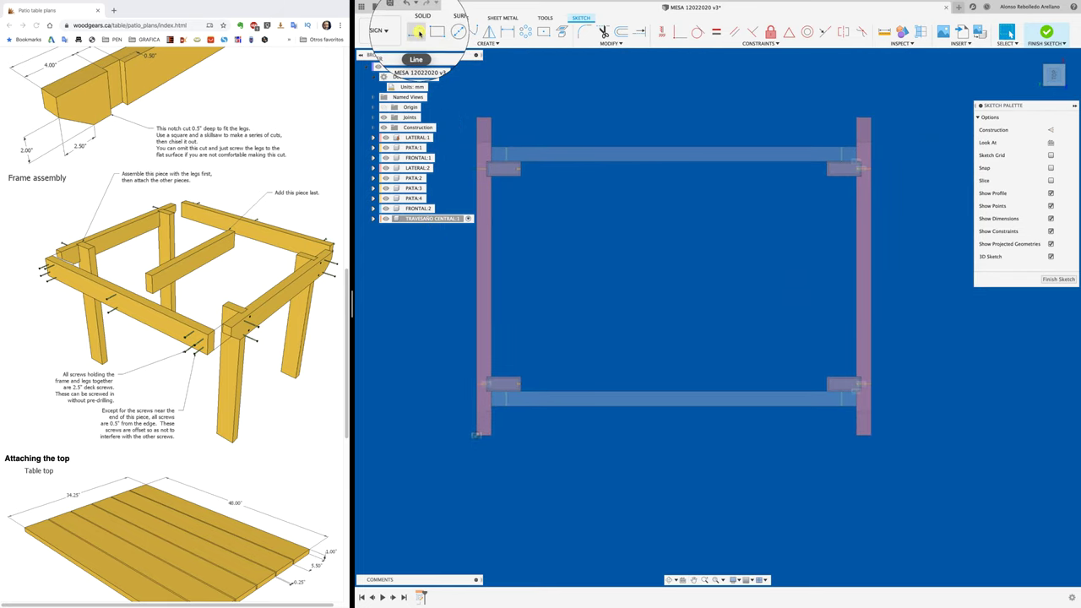
click(417, 32)
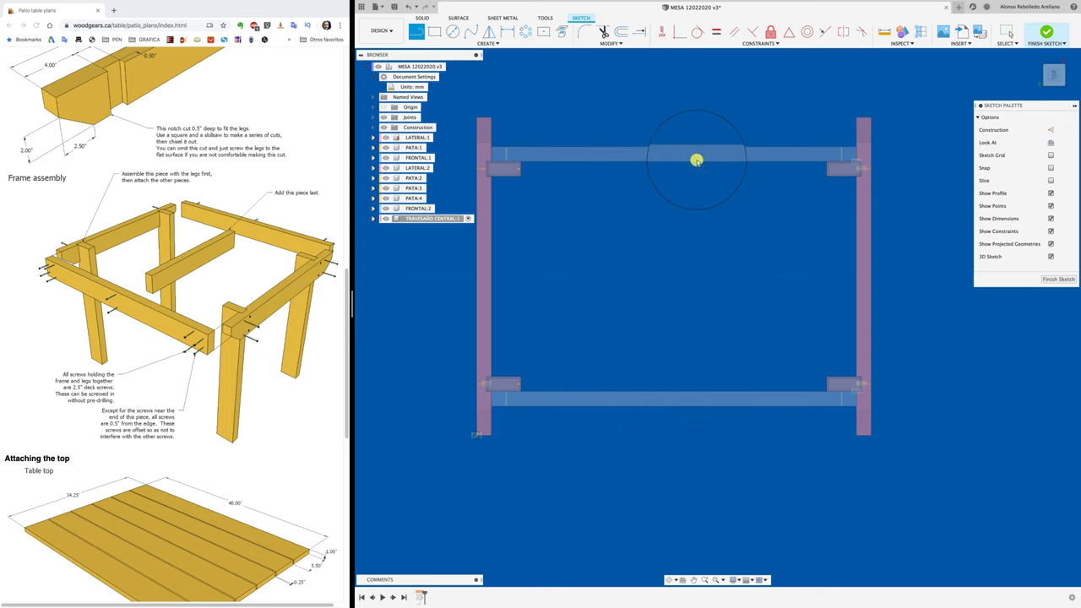
click(672, 391)
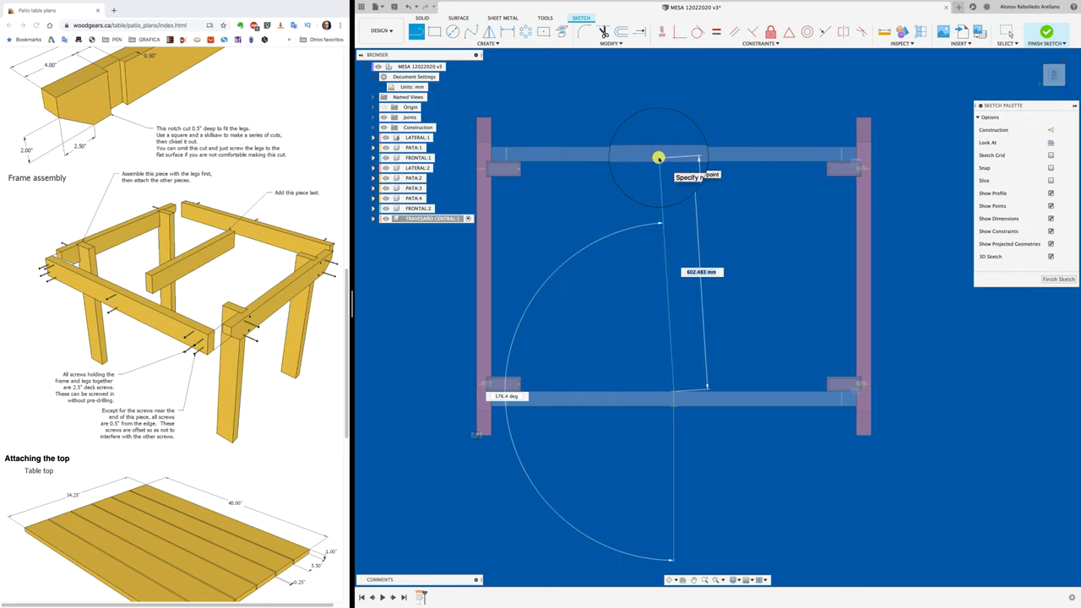
key(Escape)
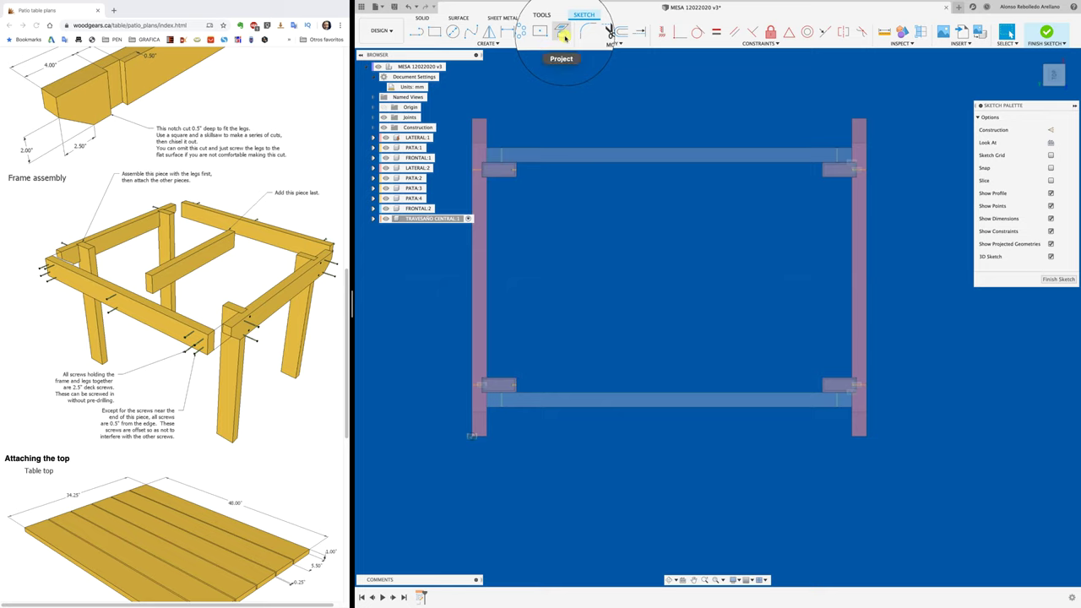
Project the top beam edge and draw a line from the lower rail's middle to it.
click(562, 31)
click(637, 170)
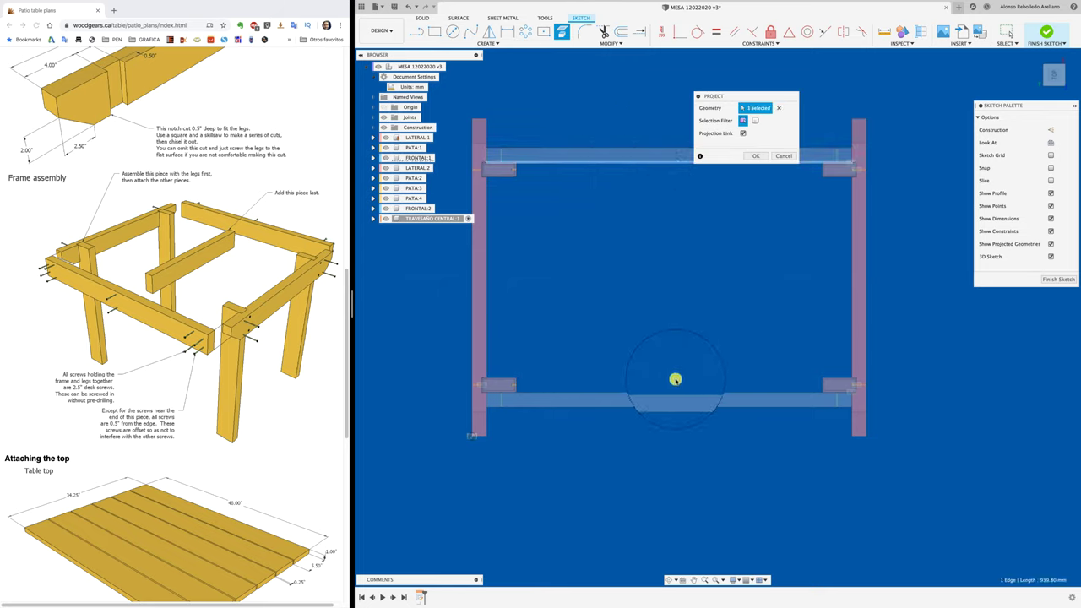
click(756, 155)
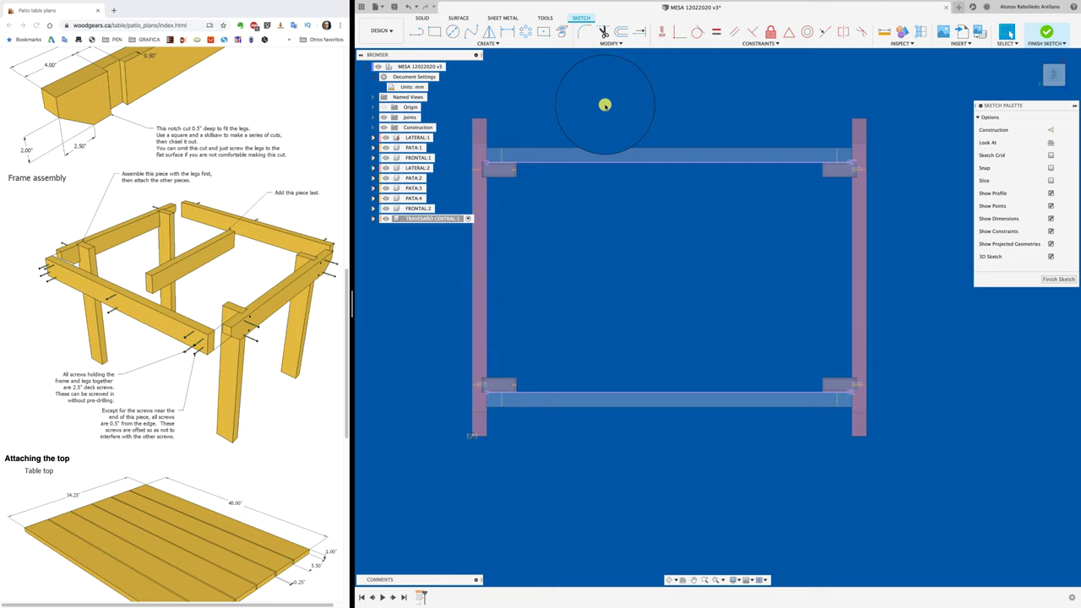
click(669, 391)
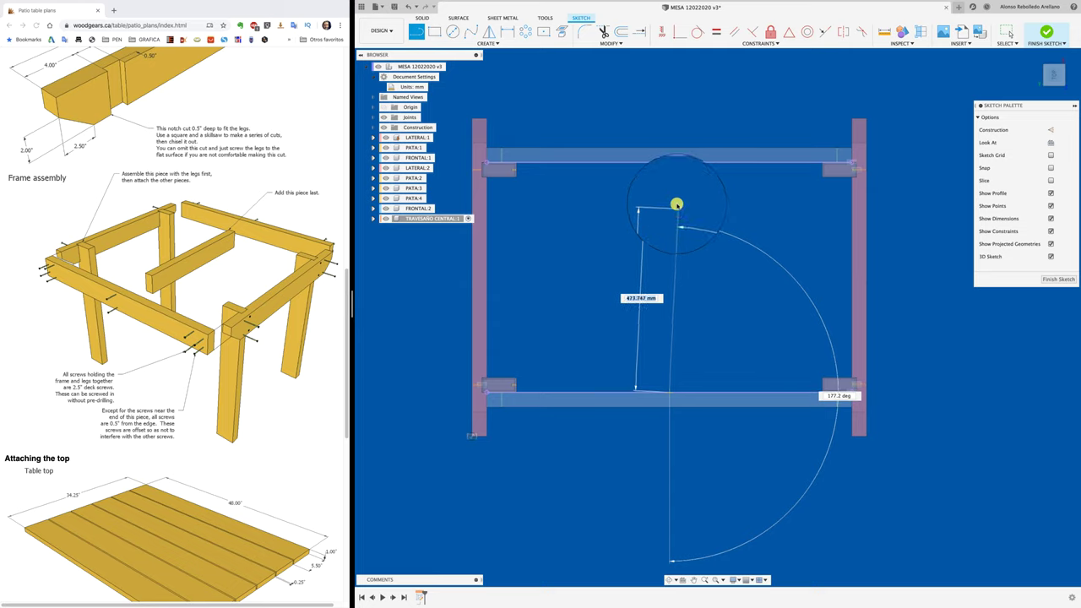
double_click(667, 164)
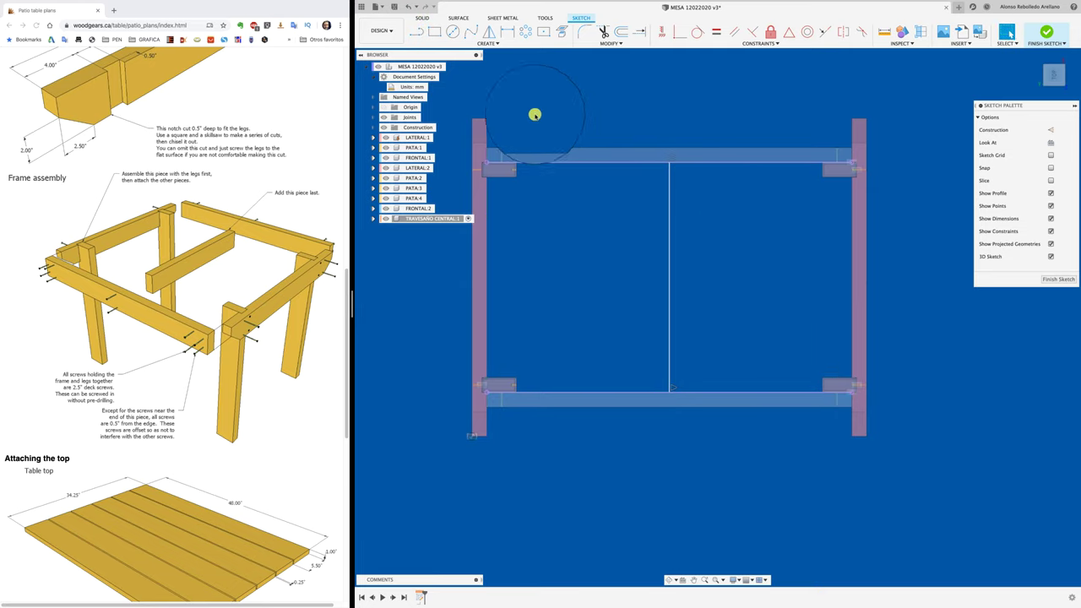
Switch the document units to inches.
click(430, 87)
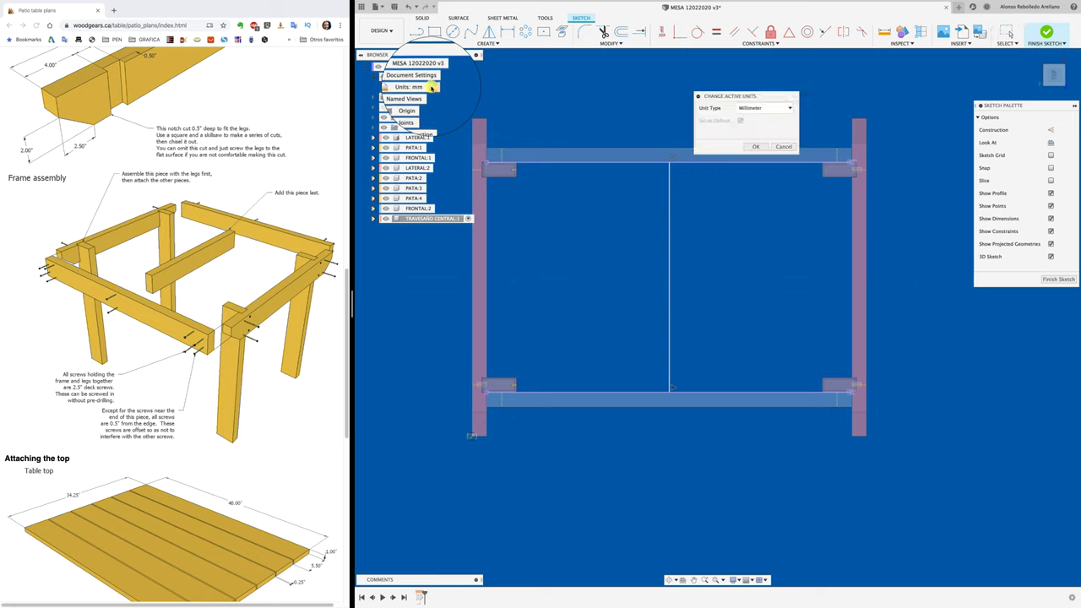
click(781, 108)
click(760, 149)
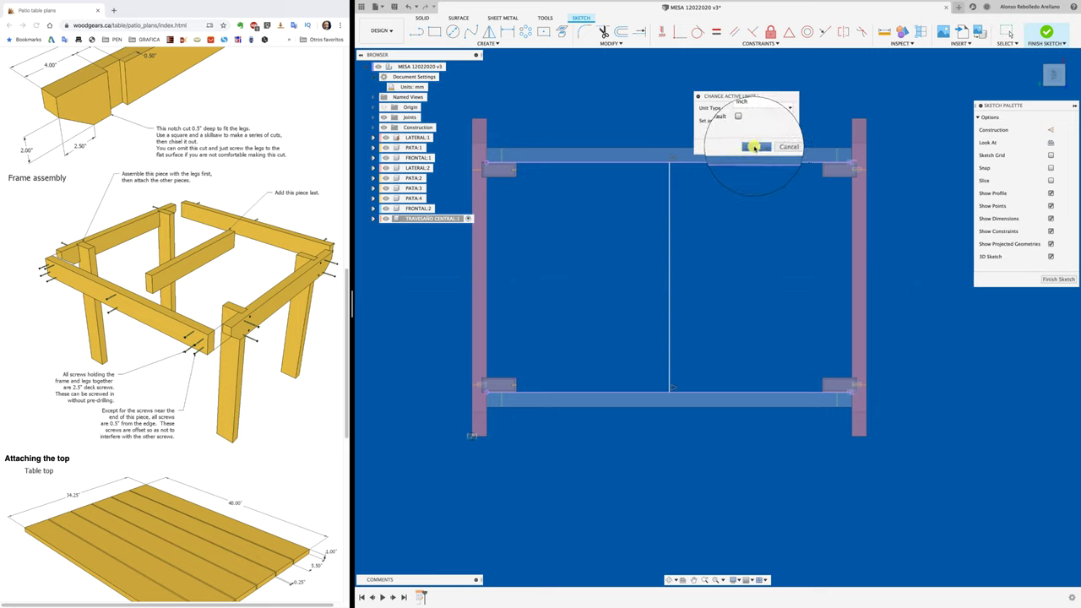
click(762, 146)
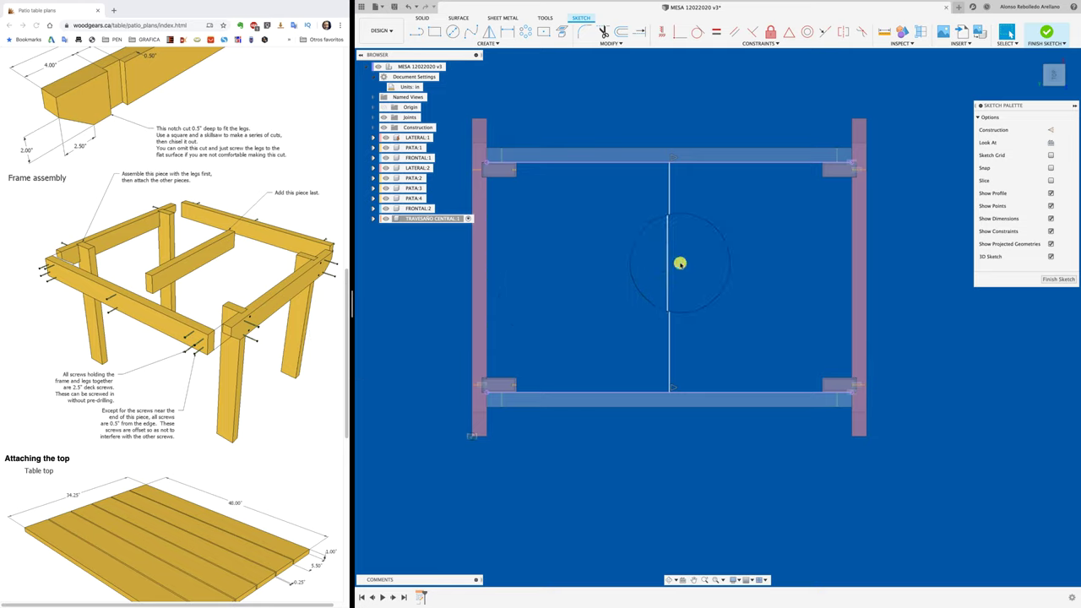
Make the line construction and draw a centre rectangle on it, 1.5 in wide.
click(669, 269)
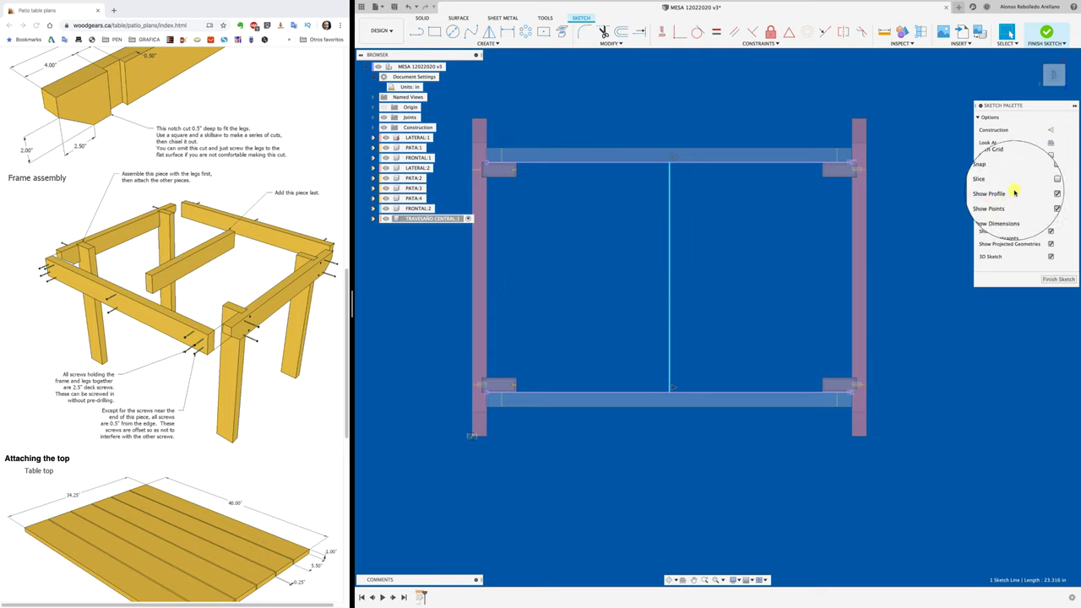
click(1050, 129)
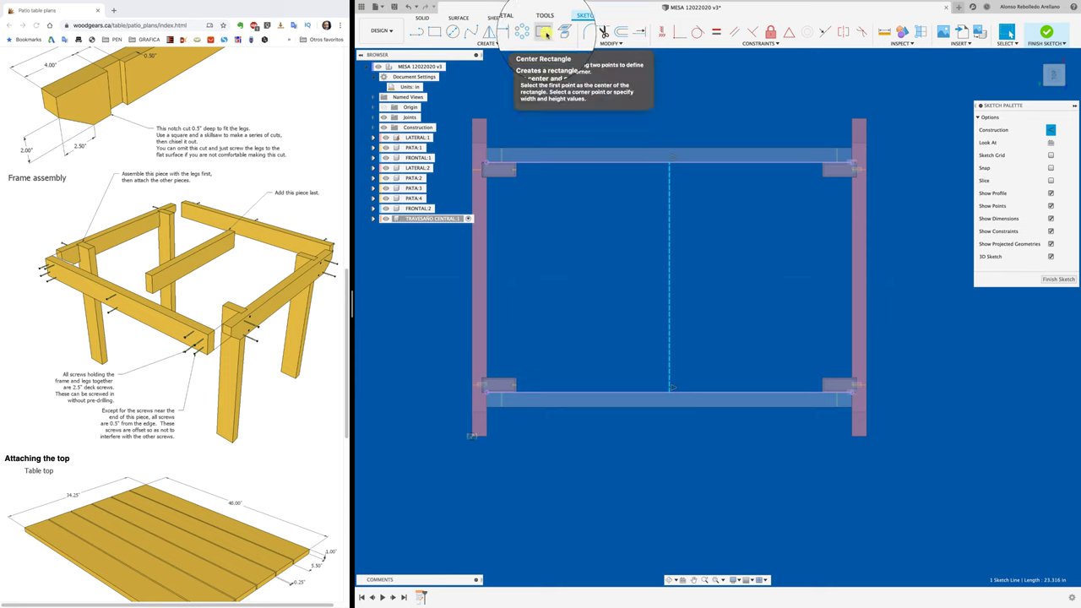
click(544, 32)
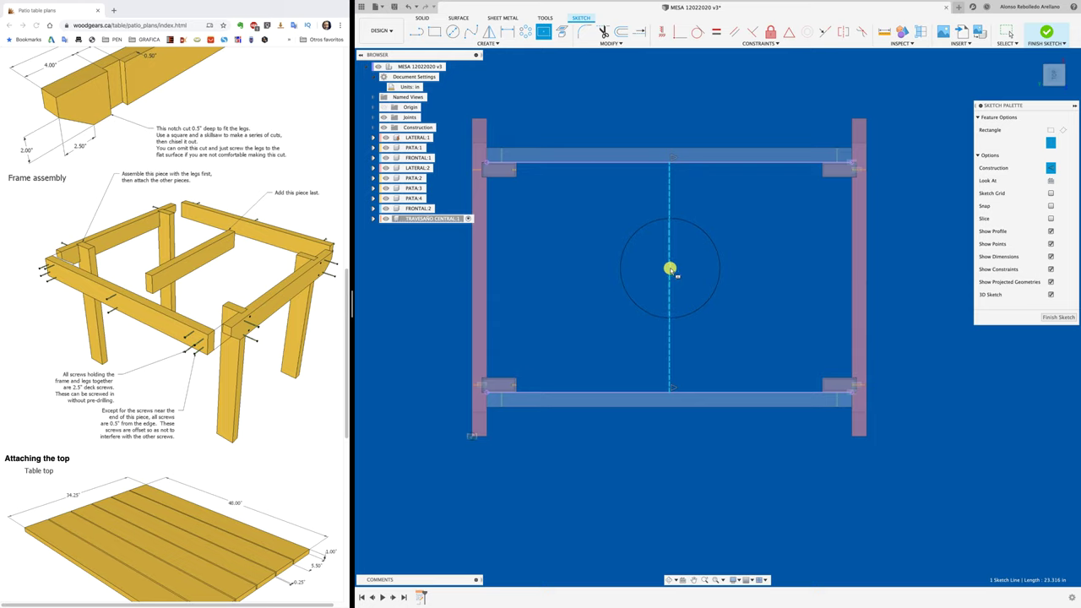
click(667, 277)
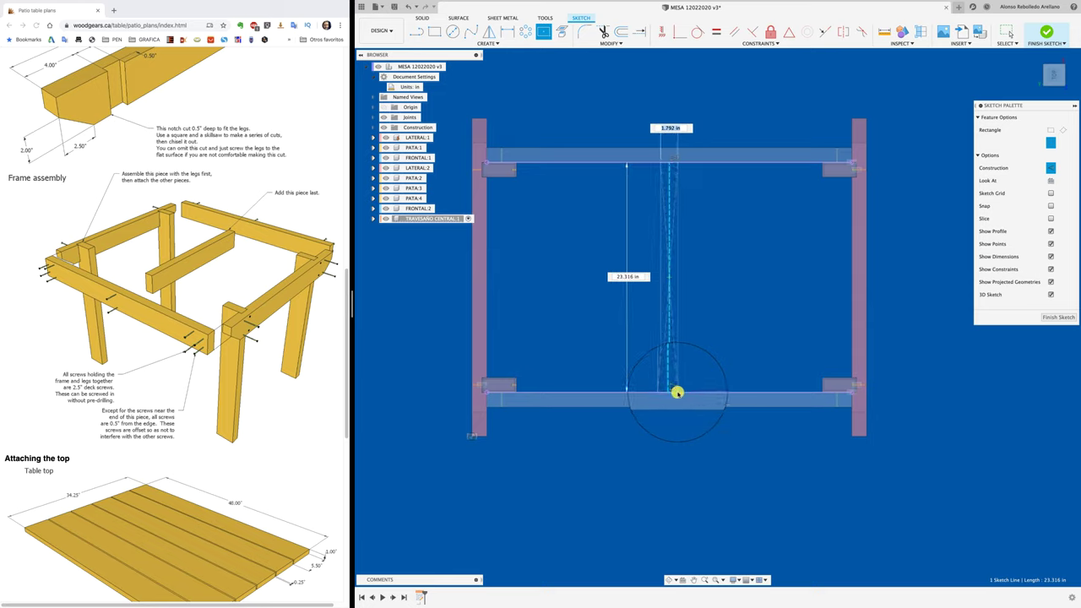
key(Escape)
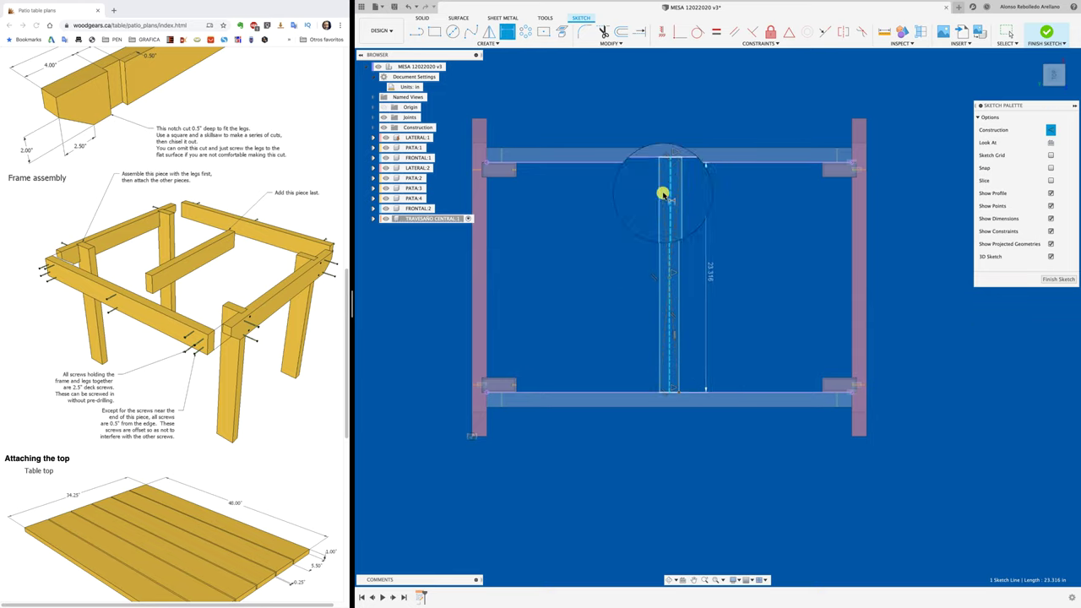
drag(660, 216, 673, 114)
text(1.5)
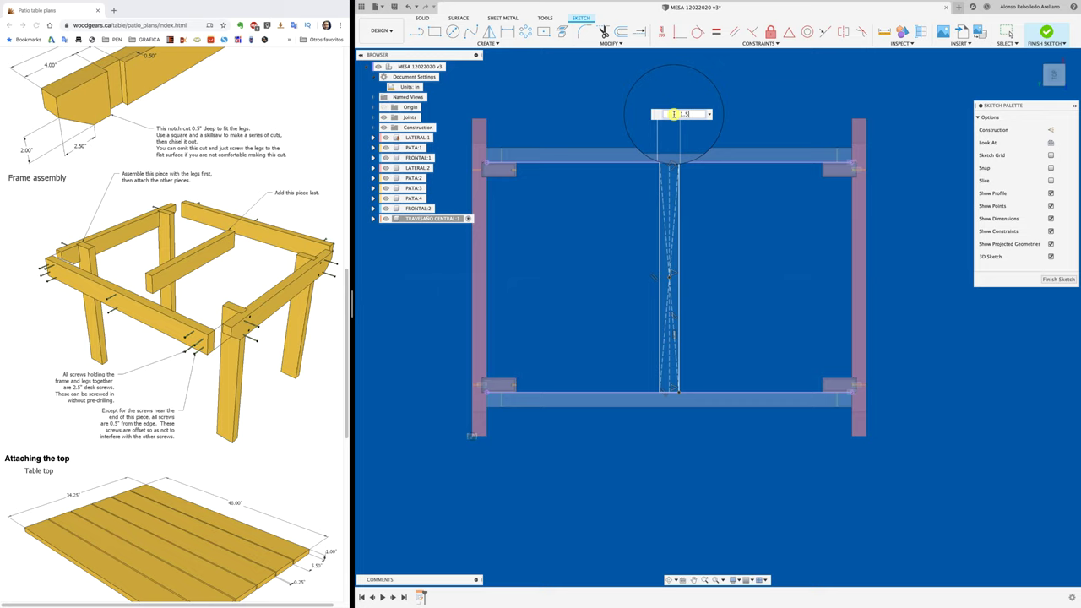
key(Return)
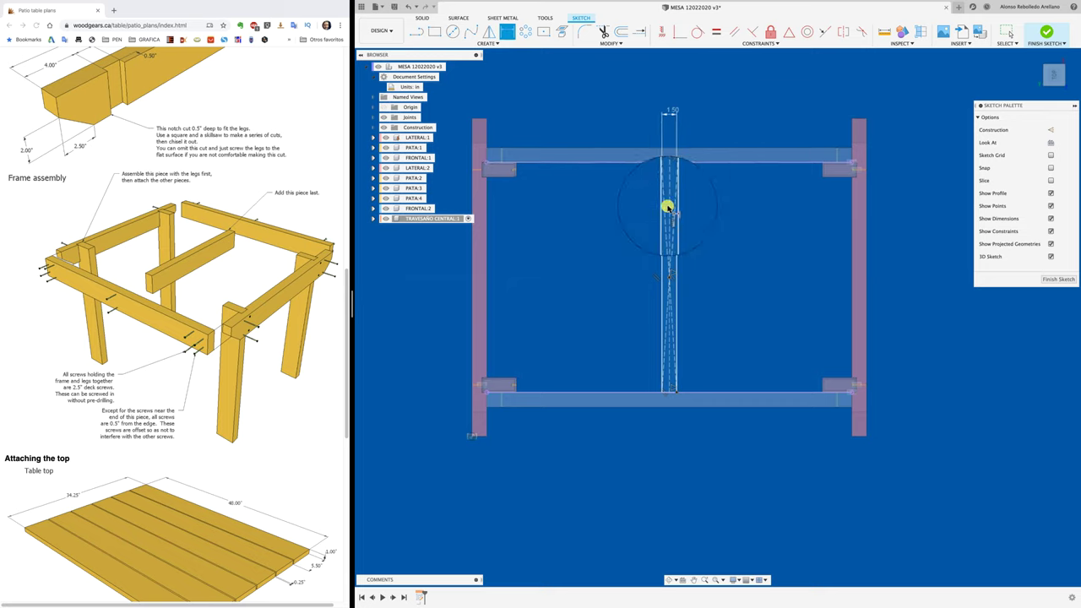
shift+middle_drag(664, 210, 656, 254)
Extrude the rectangle profile up to the top beam face, forming the centre crossbeam body.
scroll(656, 254, up, 5)
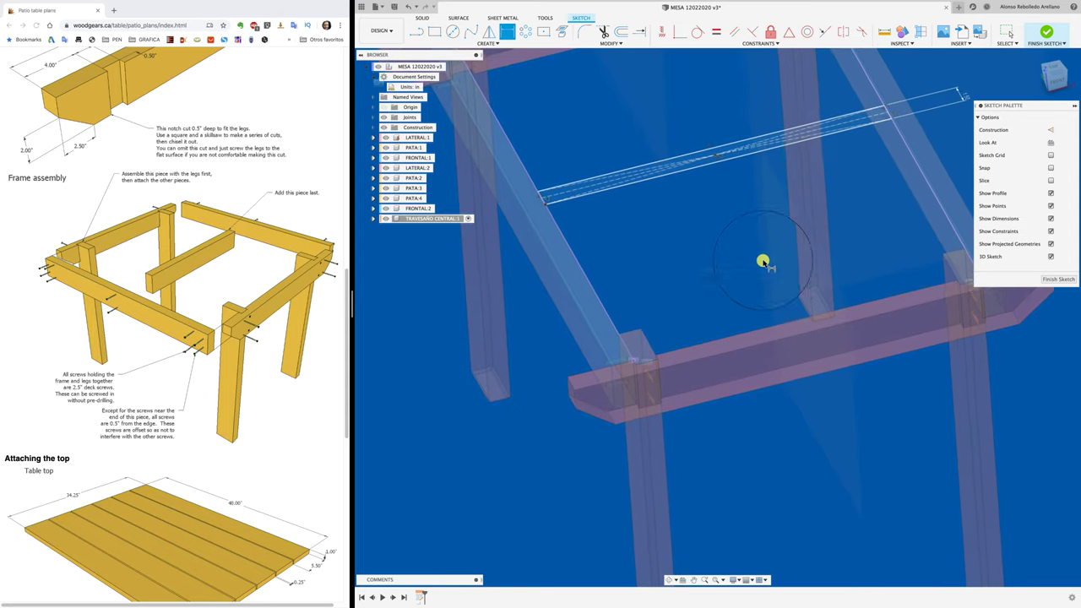
scroll(700, 261, up, 2)
key(e)
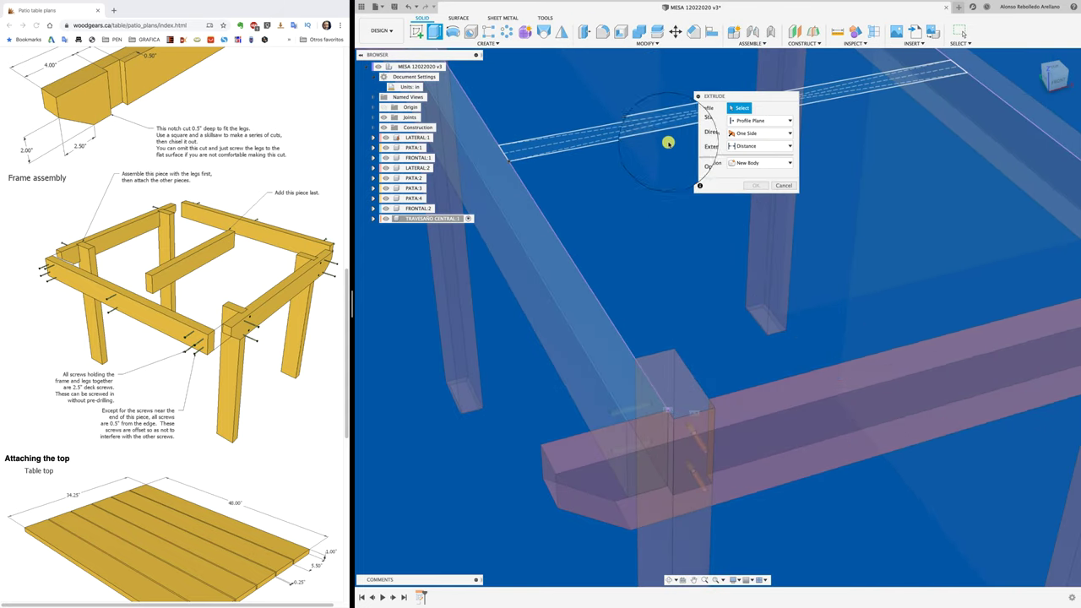
click(658, 133)
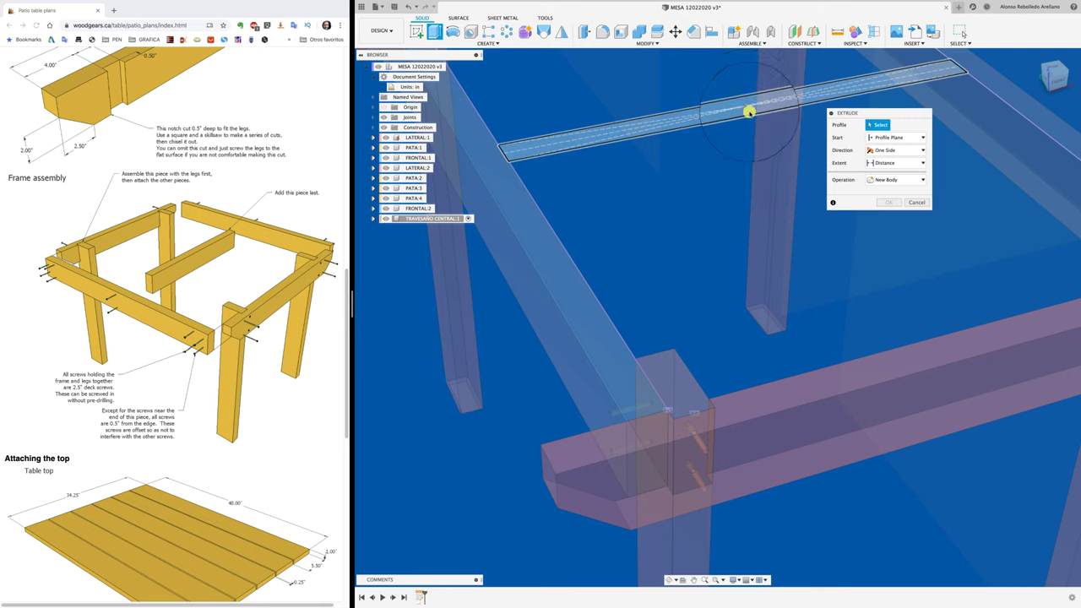
drag(748, 106, 750, 137)
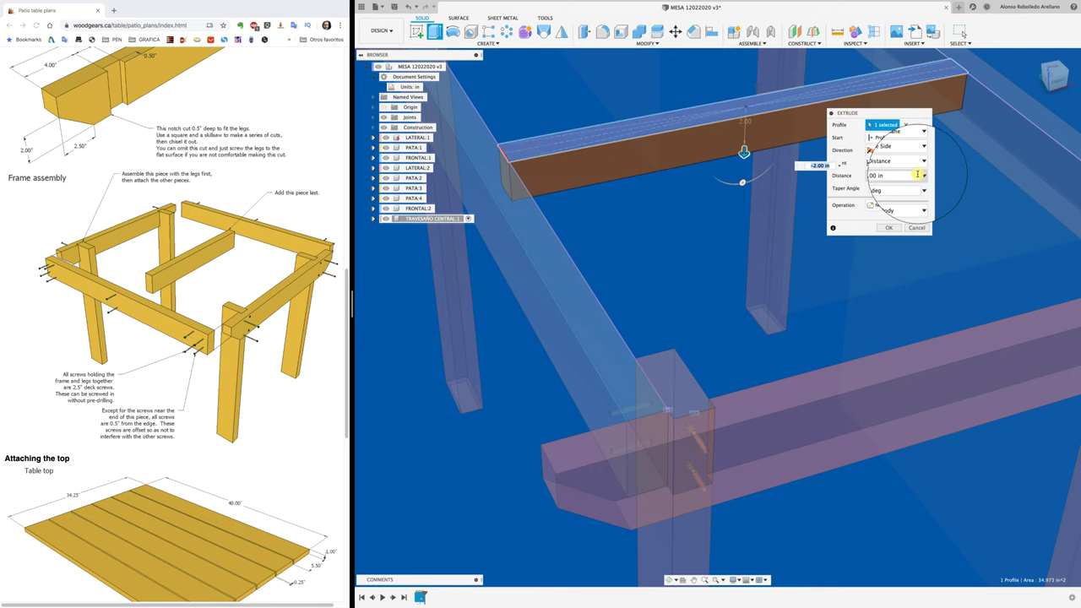
click(895, 162)
click(892, 181)
shift+middle_drag(743, 253, 722, 264)
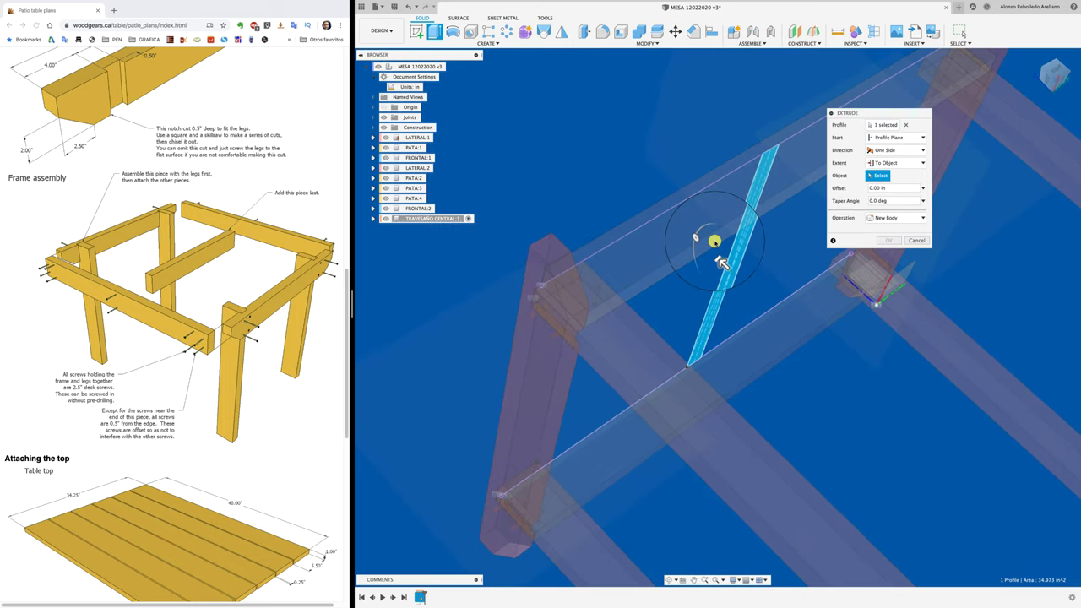
click(715, 235)
click(891, 266)
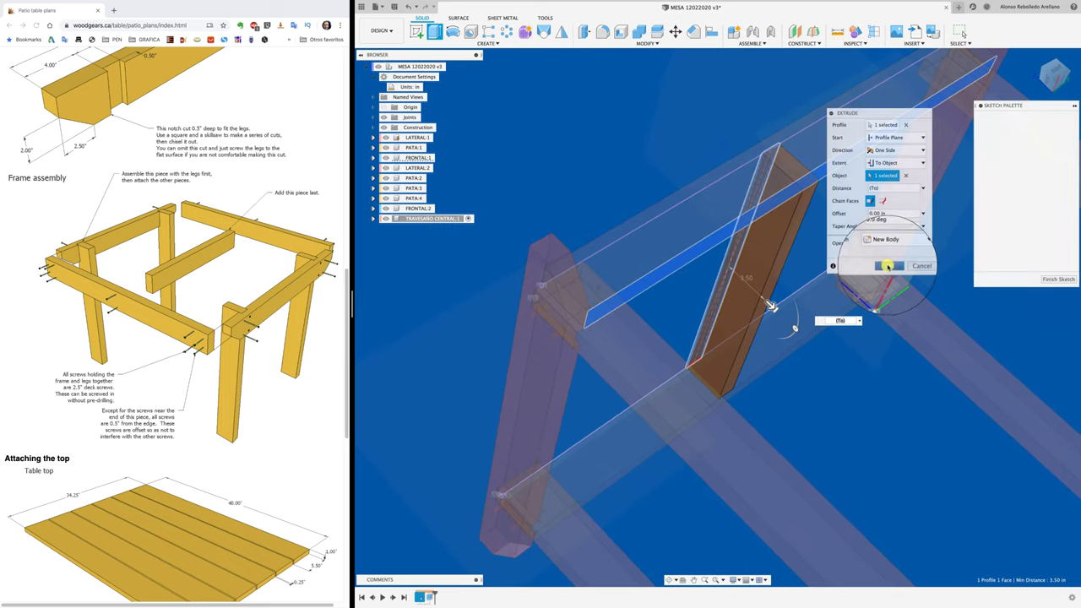
shift+middle_drag(878, 266, 622, 137)
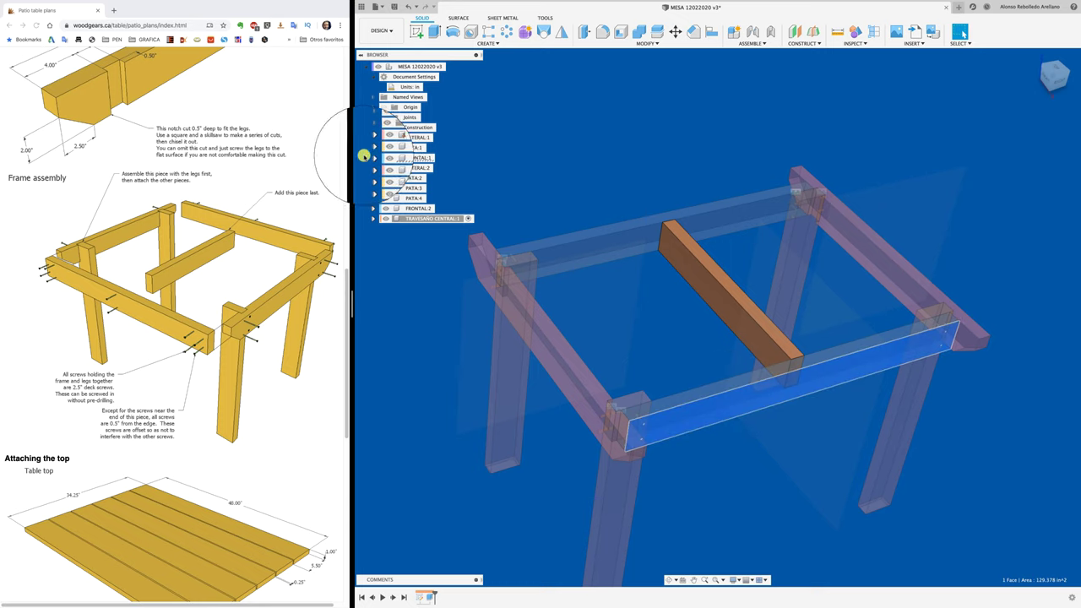
Activate the FRONTAL:1 component and start a sketch on the front apron's face.
click(425, 158)
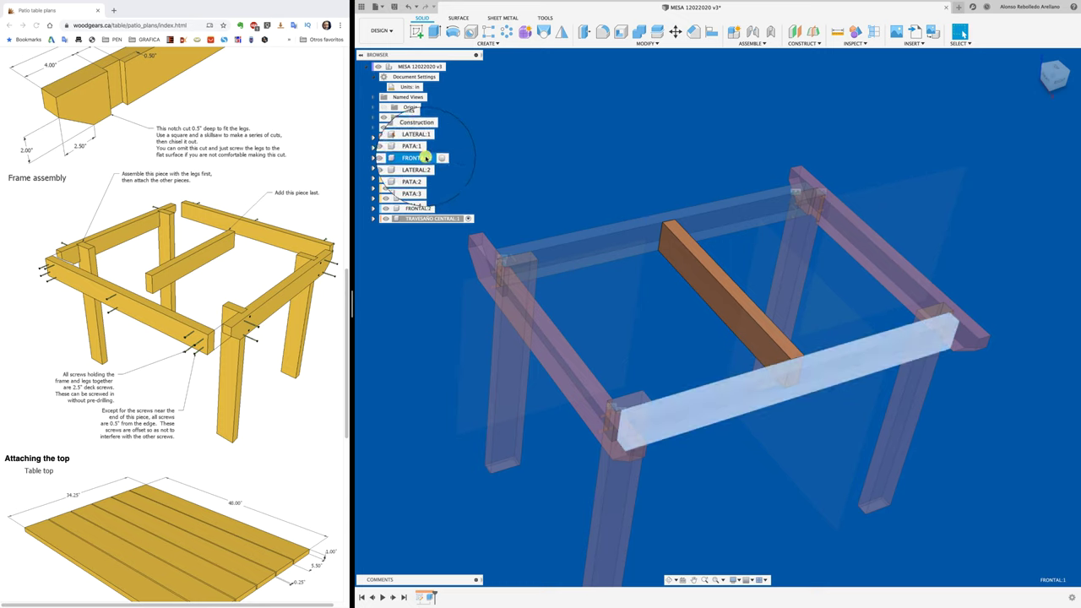
click(542, 166)
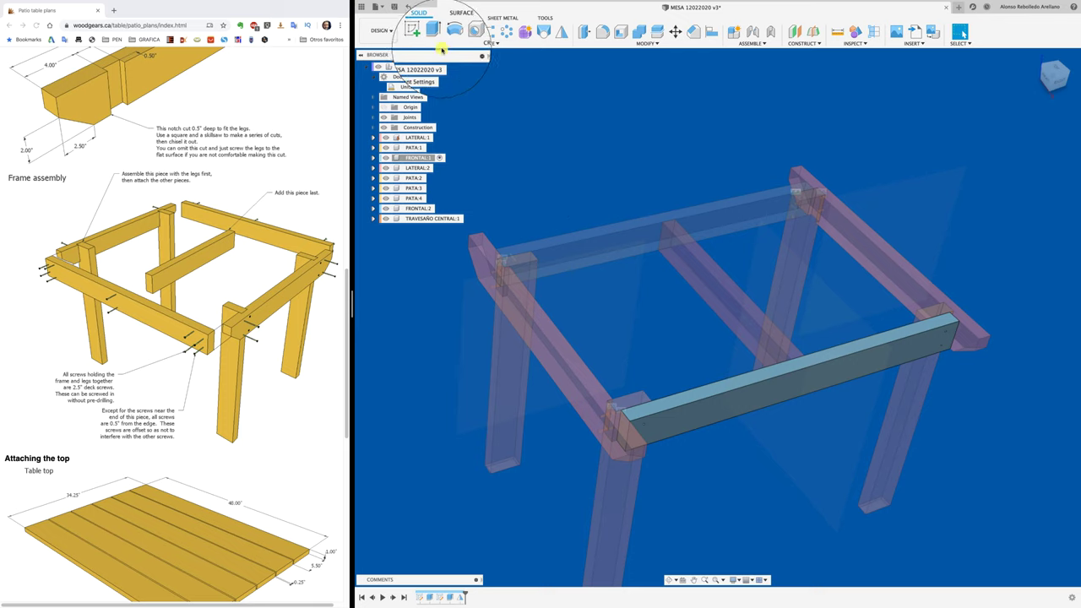
click(417, 32)
click(791, 387)
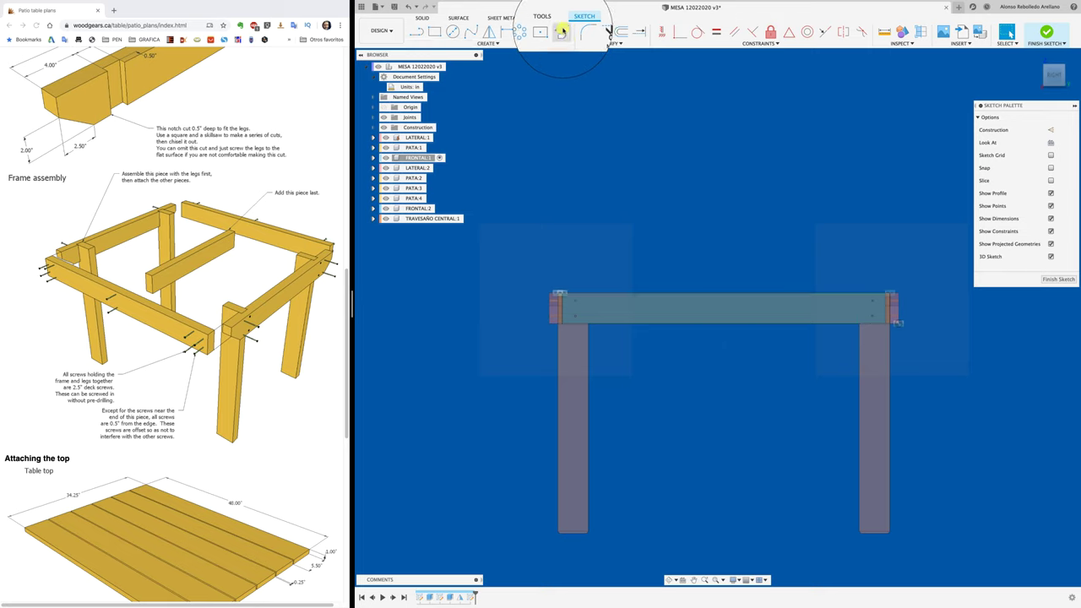
Project the centre crossbeam's edges into the sketch and view it from the front.
click(562, 31)
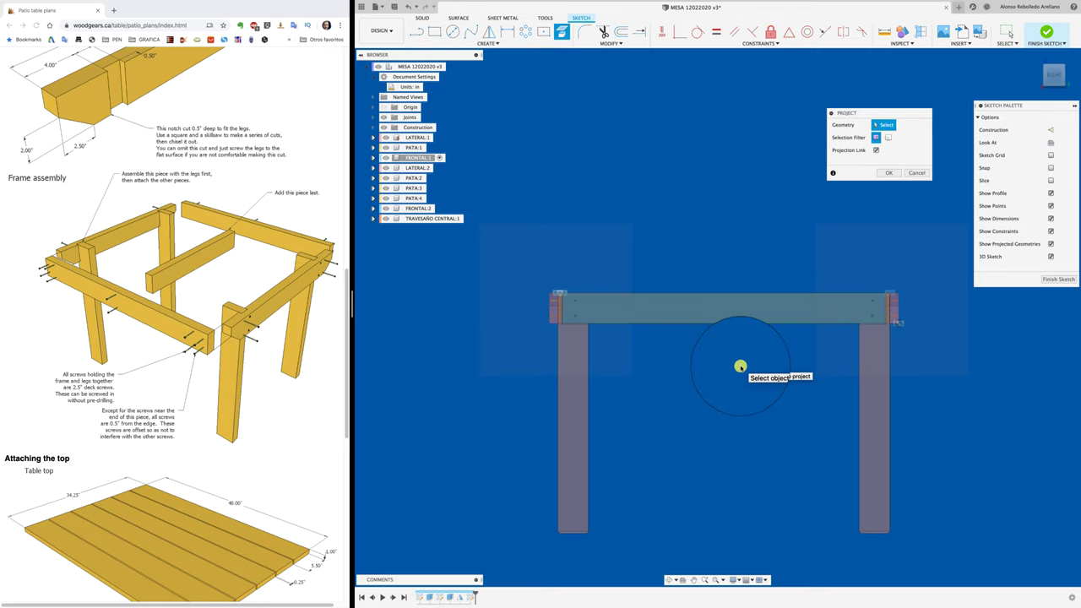
mouse_move(740, 365)
shift+middle_down()
mouse_move(714, 367)
mouse_move(709, 266)
shift+middle_up()
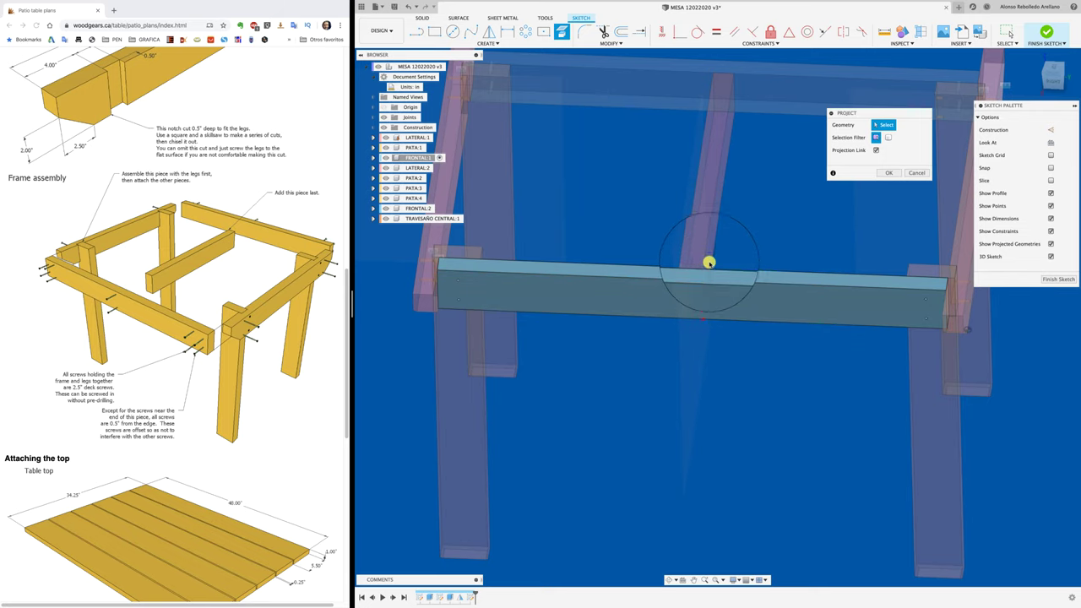
click(711, 264)
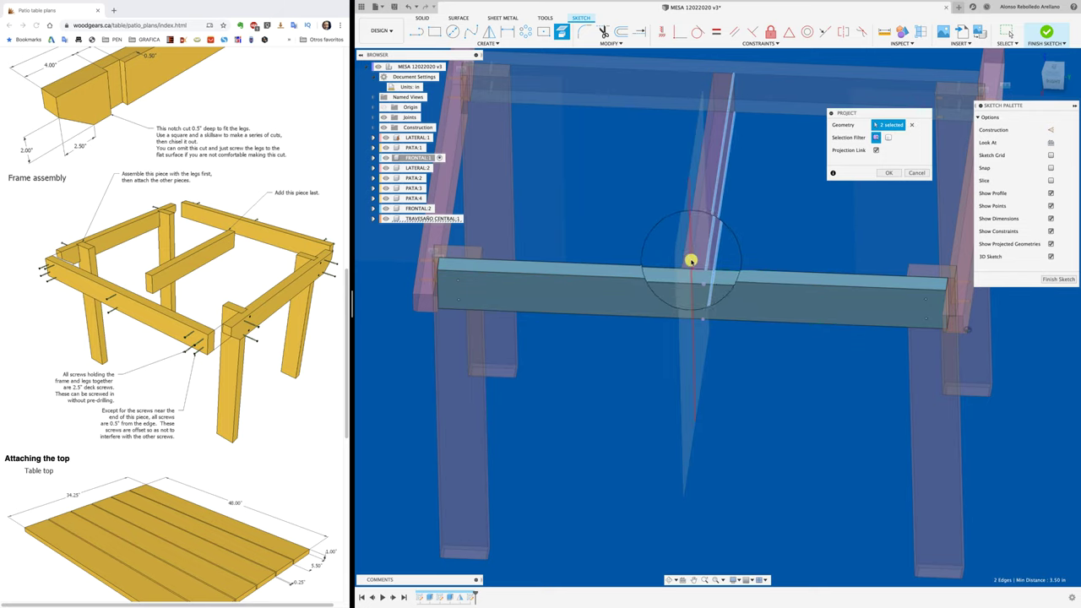
mouse_move(691, 261)
shift+middle_down()
mouse_move(688, 277)
mouse_move(755, 284)
shift+middle_up()
click(688, 277)
click(888, 173)
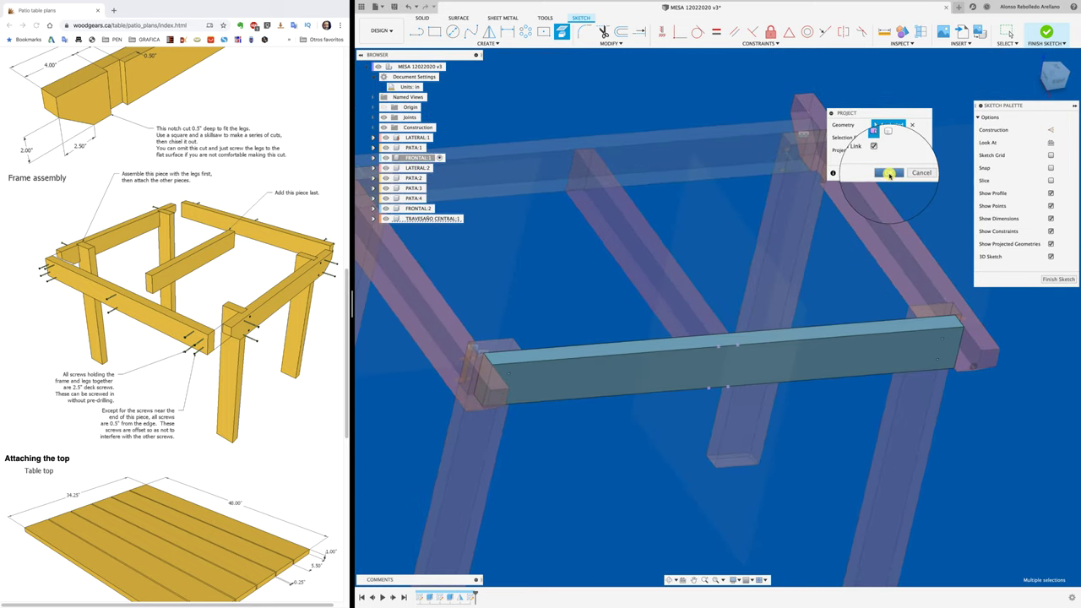
click(1051, 79)
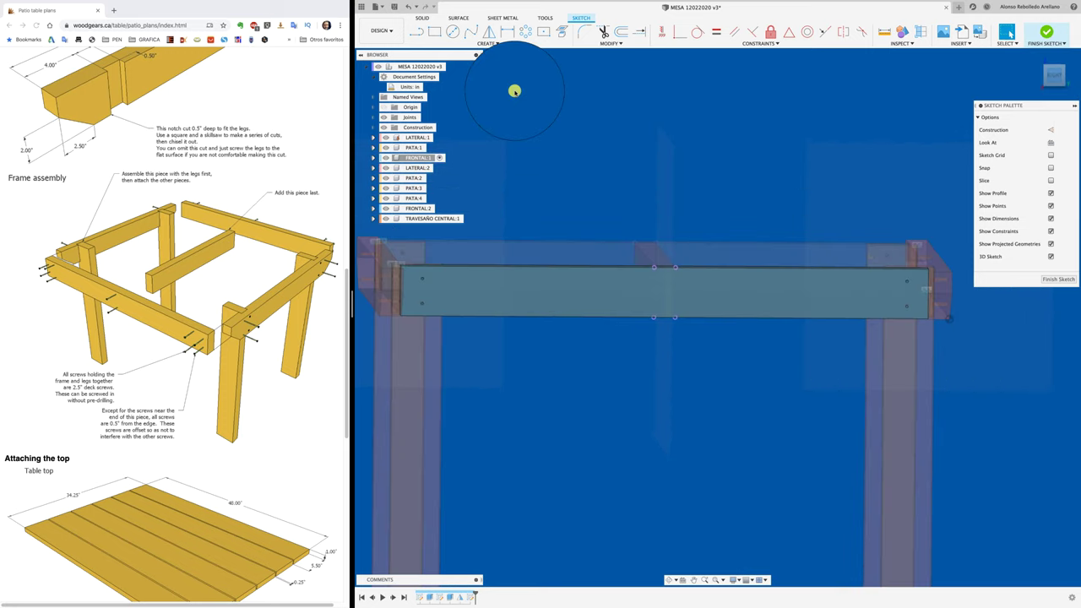
click(416, 32)
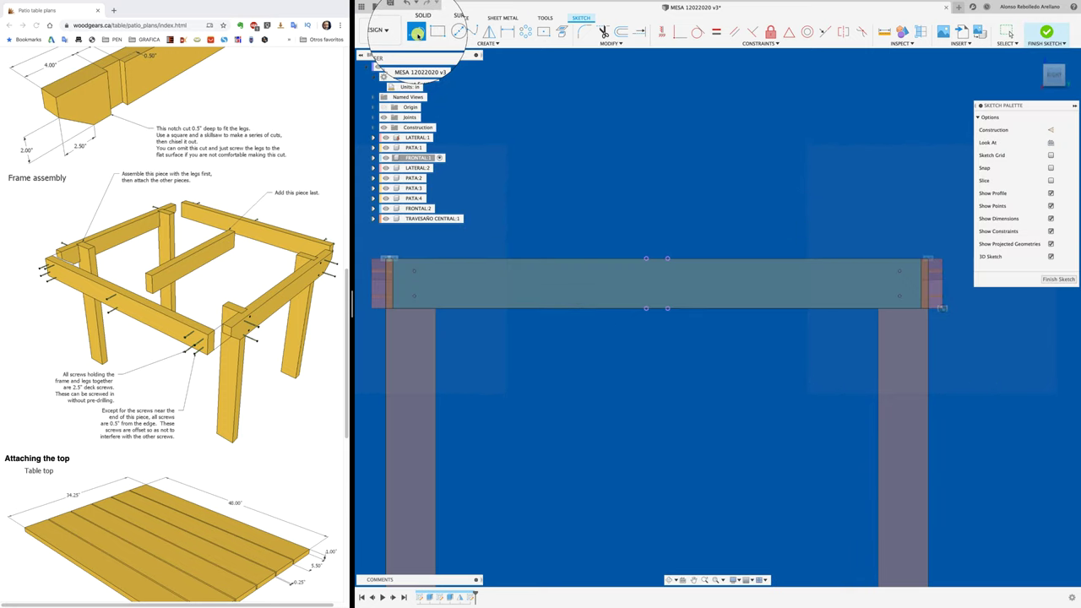
Draw construction geometry centred on the beam.
click(1050, 129)
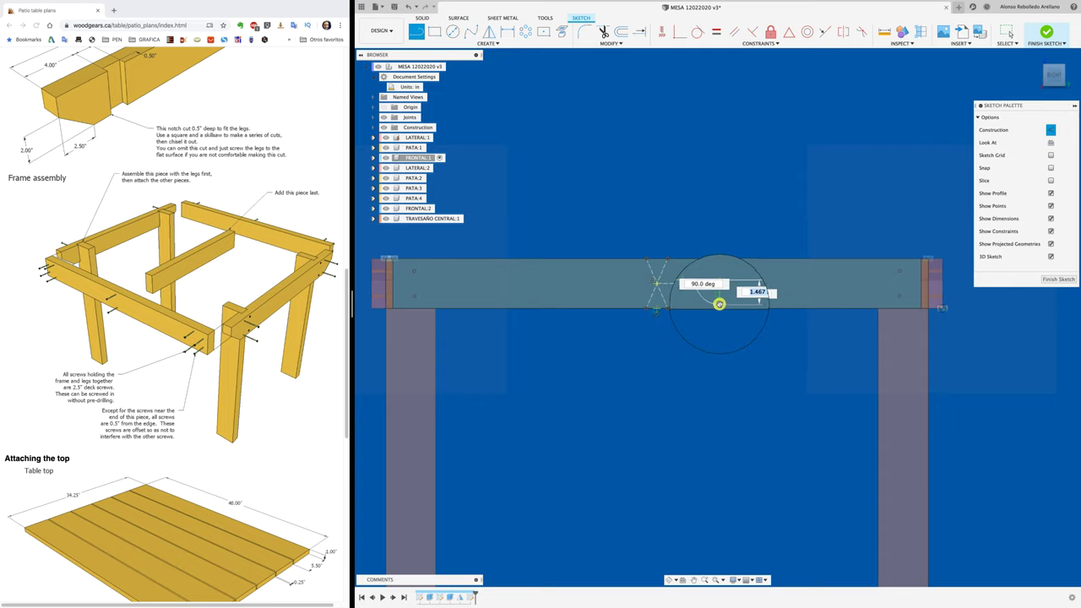
scroll(699, 319, down, 2)
scroll(699, 318, up, 2)
scroll(678, 307, up, 1)
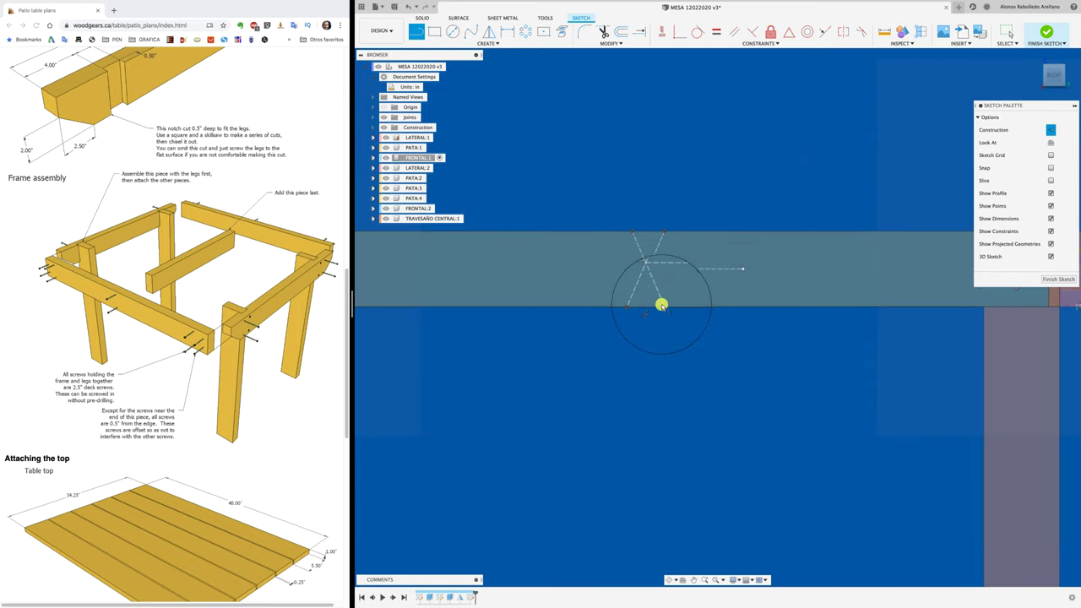
click(648, 269)
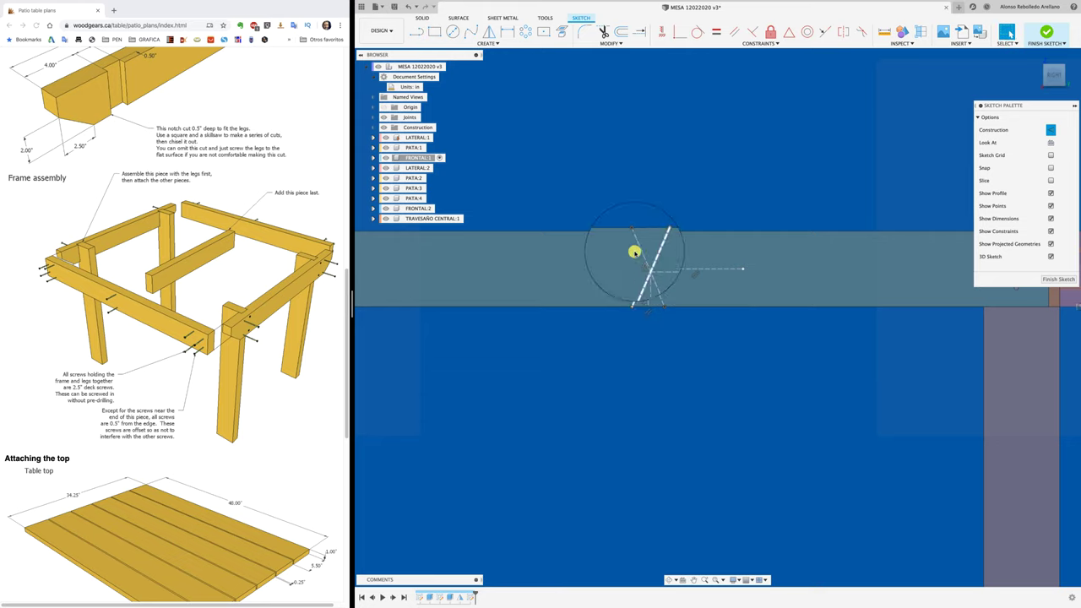
Change the document units to millimetres.
click(428, 87)
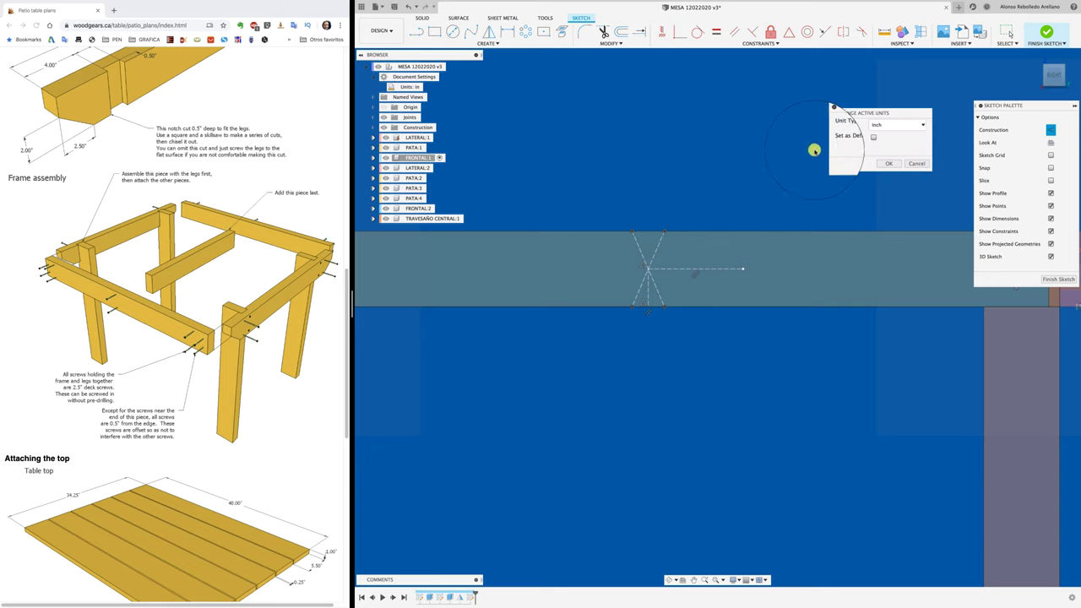
click(898, 124)
click(884, 140)
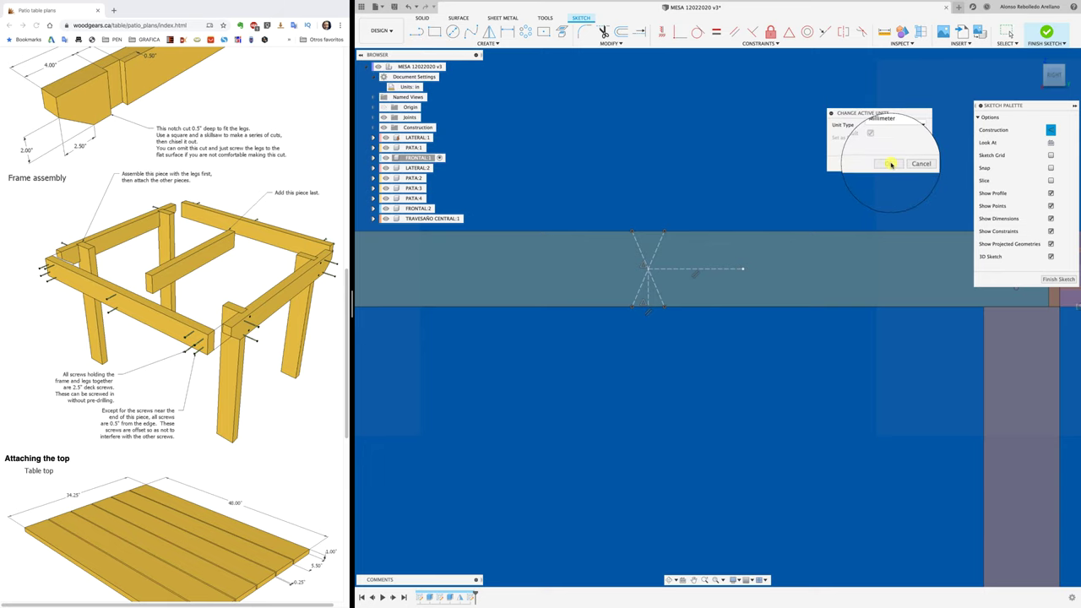
click(891, 165)
Draw a 5 mm hole circle centred where the construction lines cross.
key(c)
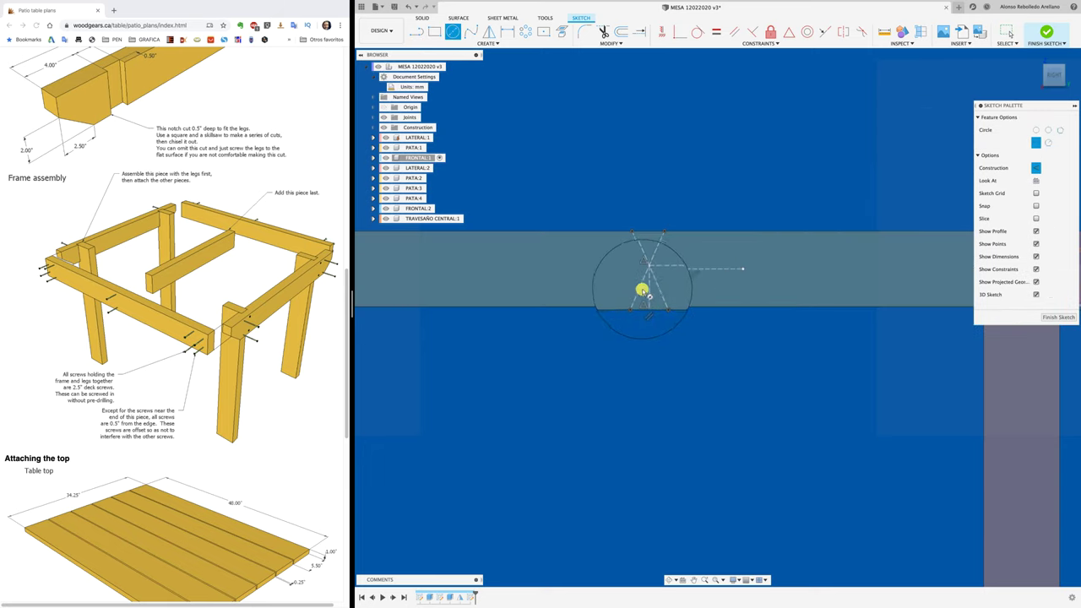
scroll(642, 292, up, 3)
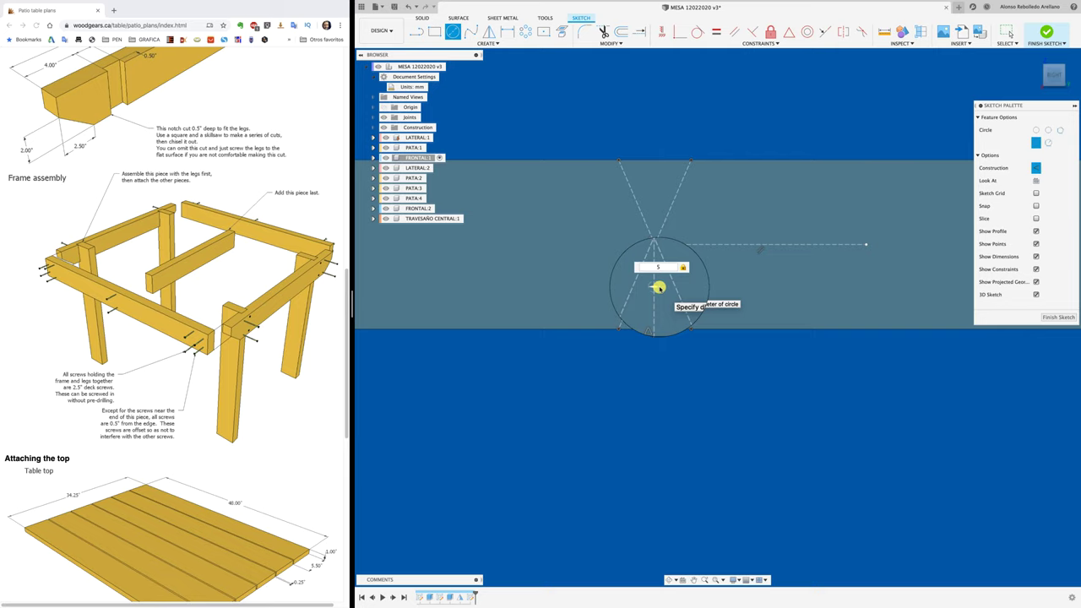
click(1050, 139)
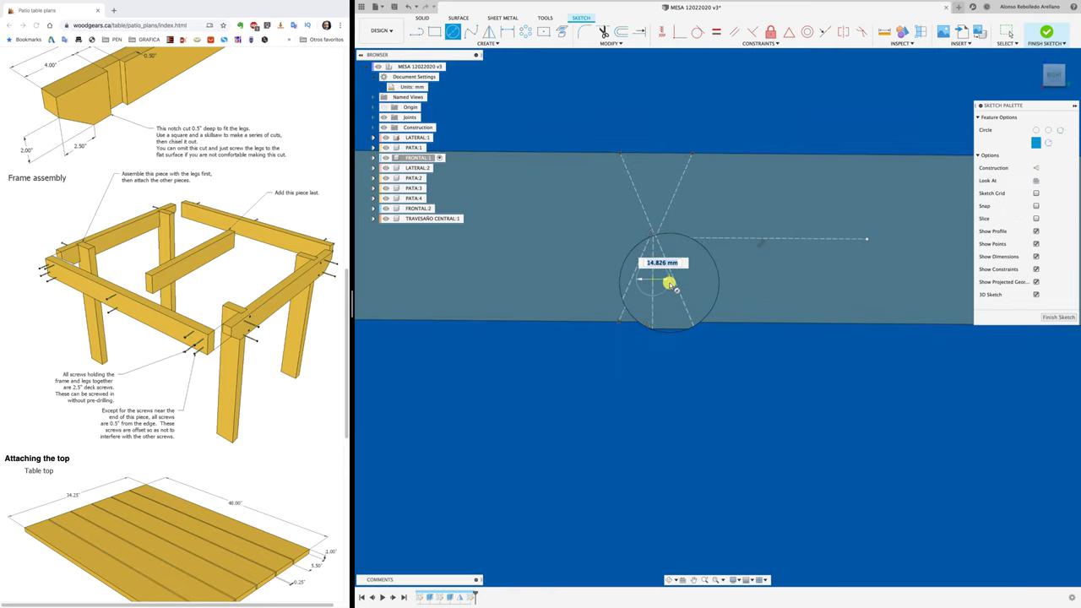
text(1)
key(Return)
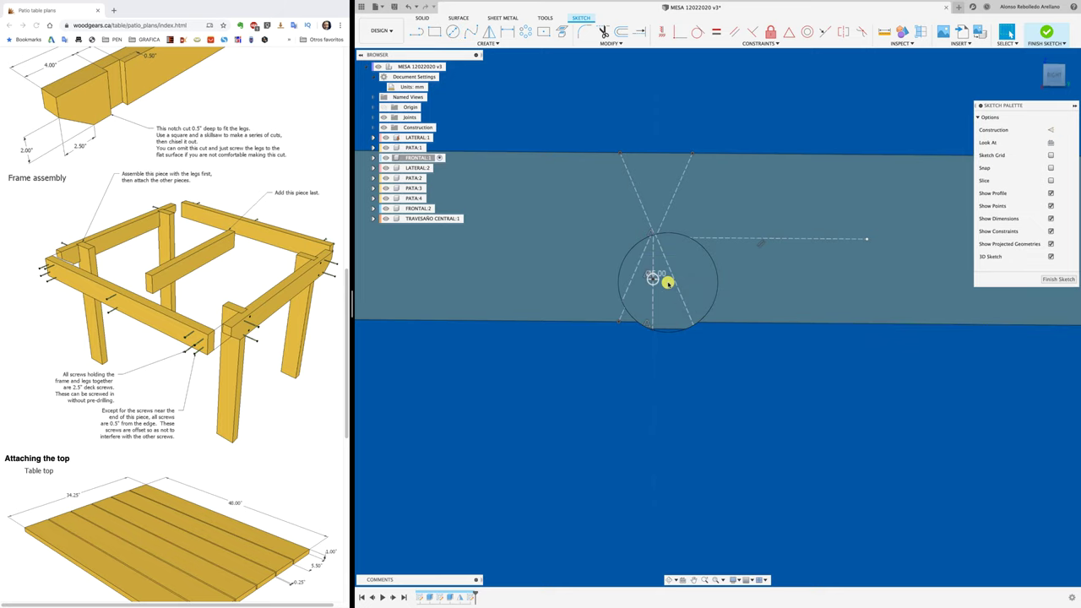
key(Escape)
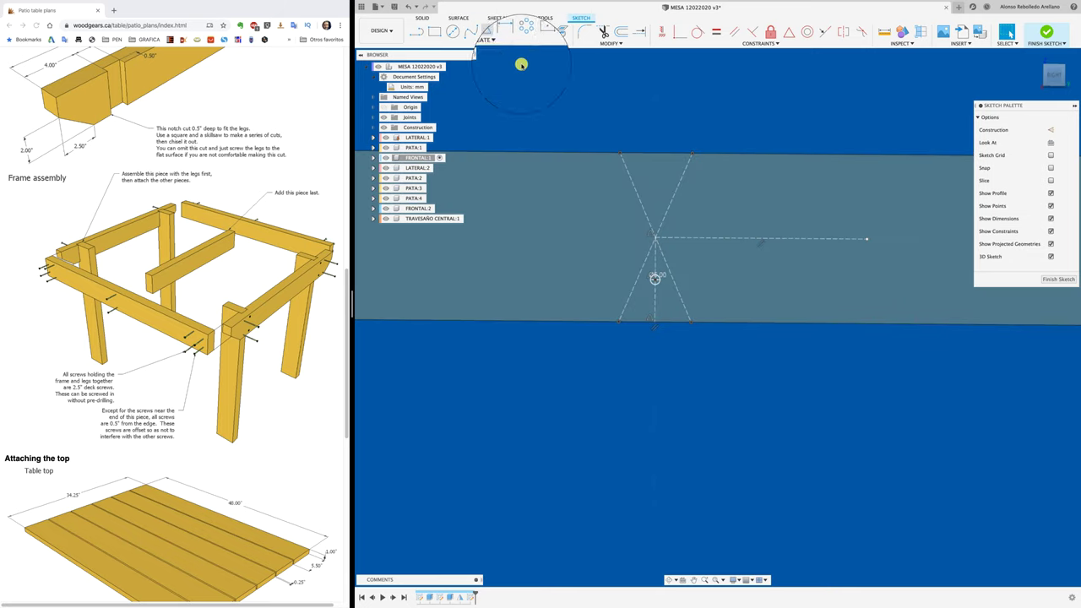
Mirror the hole circle across the dashed line to create the second hole.
click(489, 31)
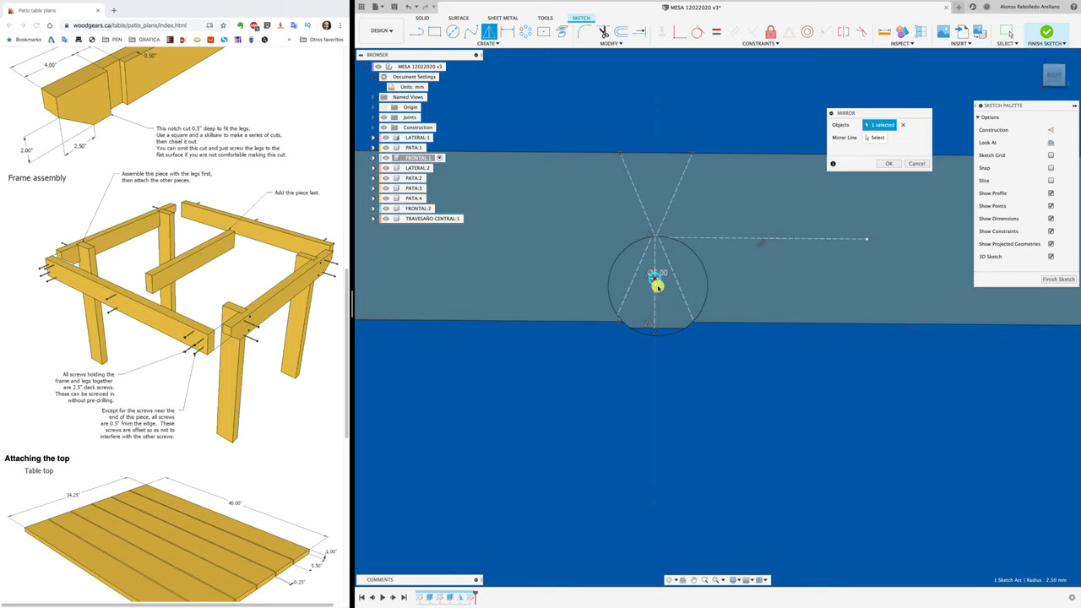
click(876, 137)
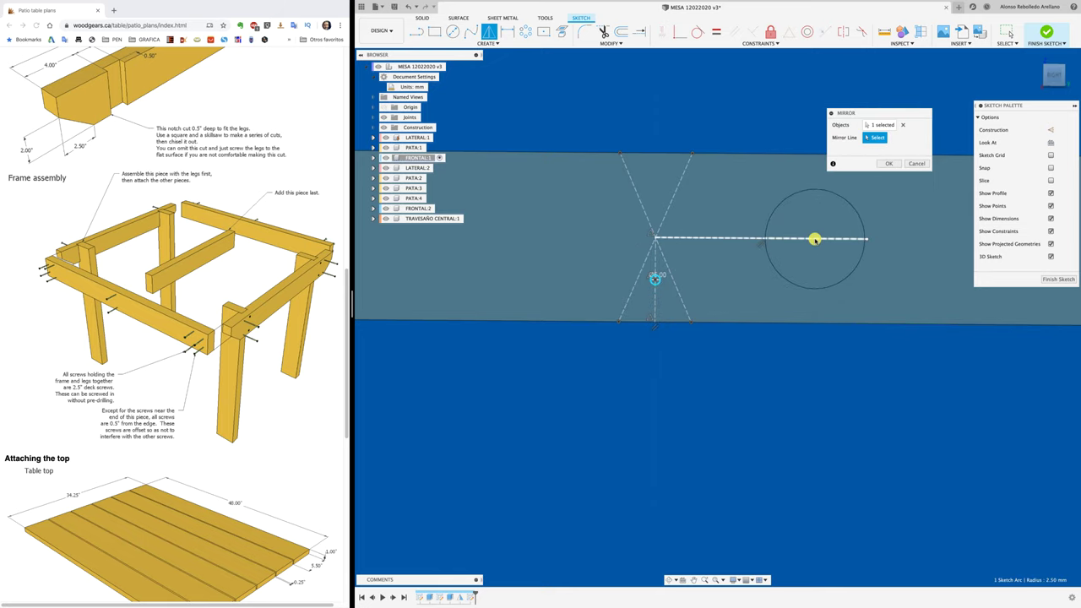
click(888, 163)
mouse_move(888, 163)
shift+middle_down()
mouse_move(724, 333)
mouse_move(715, 290)
shift+middle_up()
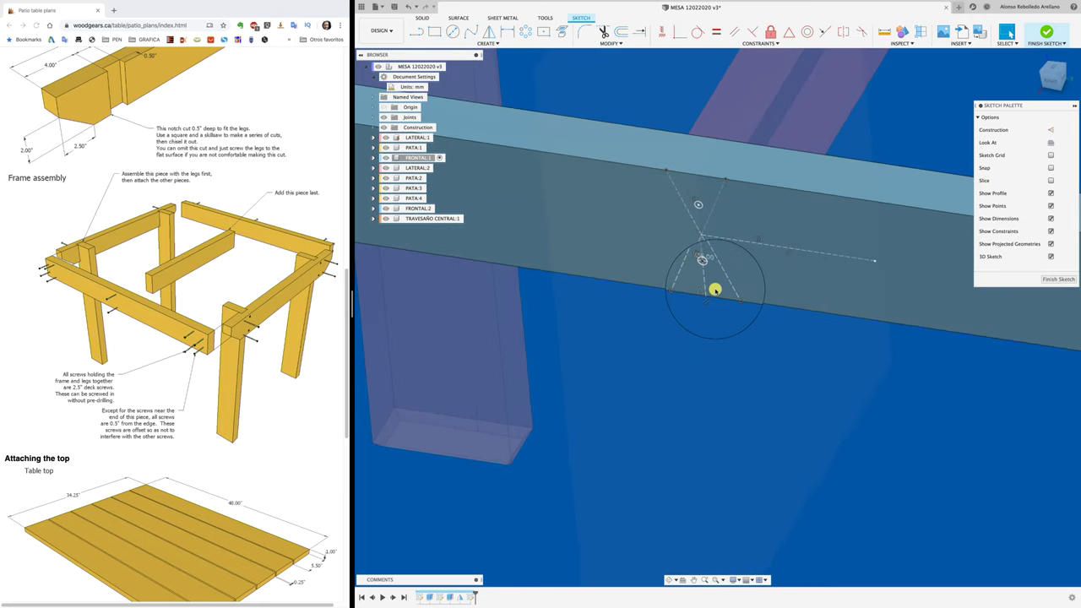
Try extruding a hole profile with a taper angle, then cancel it.
key(e)
click(704, 258)
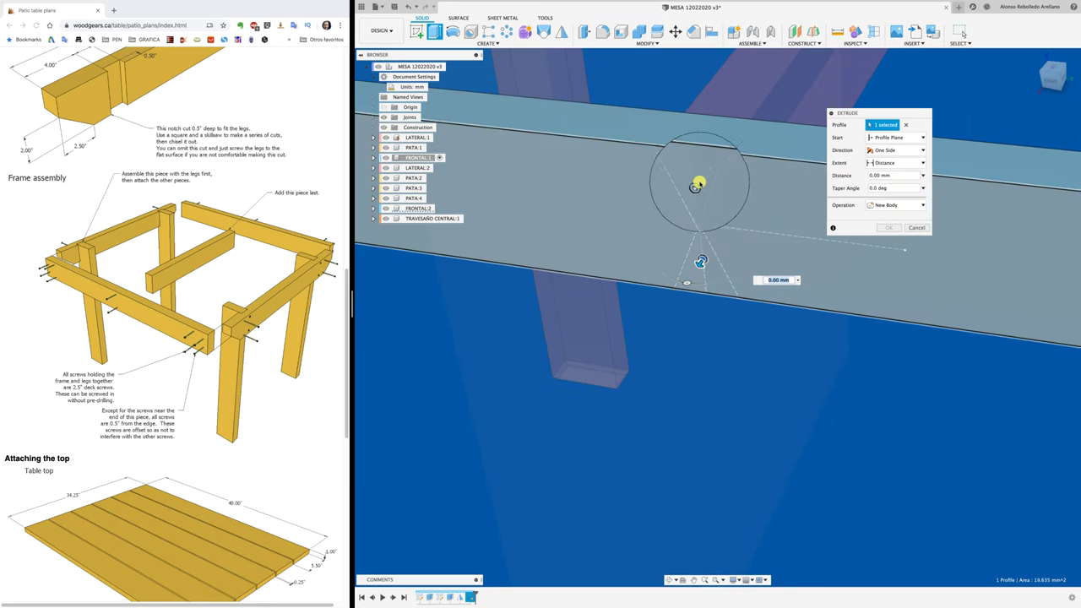
mouse_move(680, 210)
mouse_down()
mouse_move(710, 166)
mouse_move(585, 333)
mouse_move(681, 261)
mouse_up()
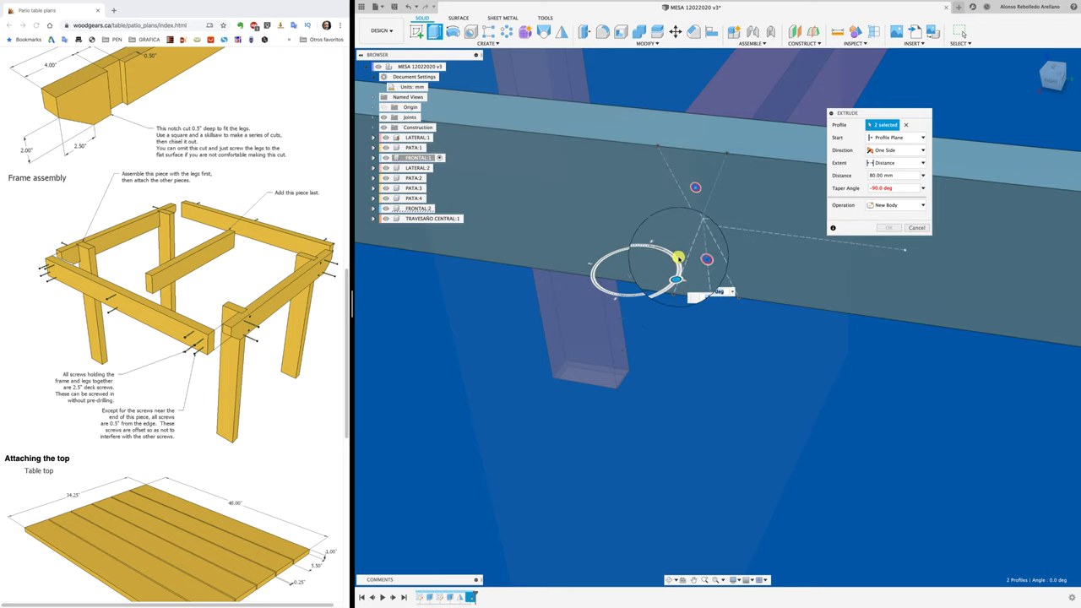
click(918, 228)
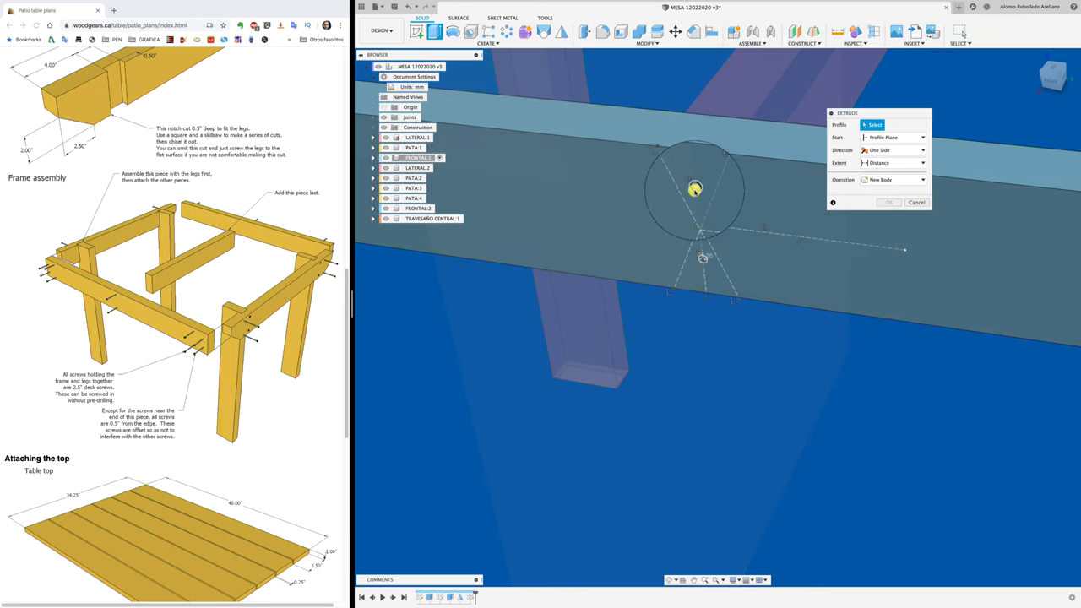
Cut both hole profiles through the front apron, stopping at the centre crossbeam.
click(695, 186)
click(701, 253)
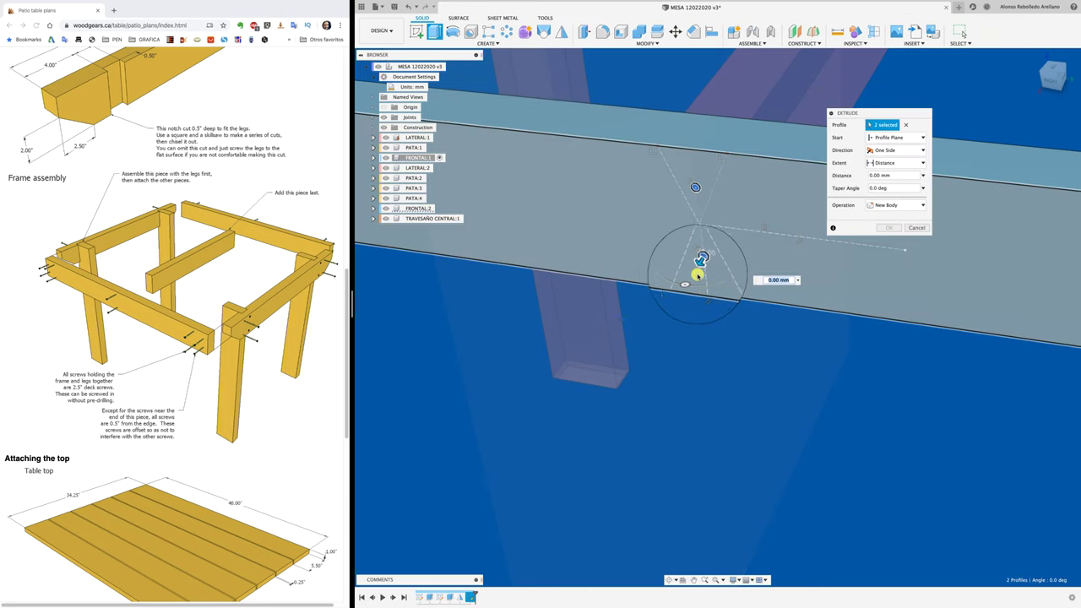
drag(698, 275, 749, 249)
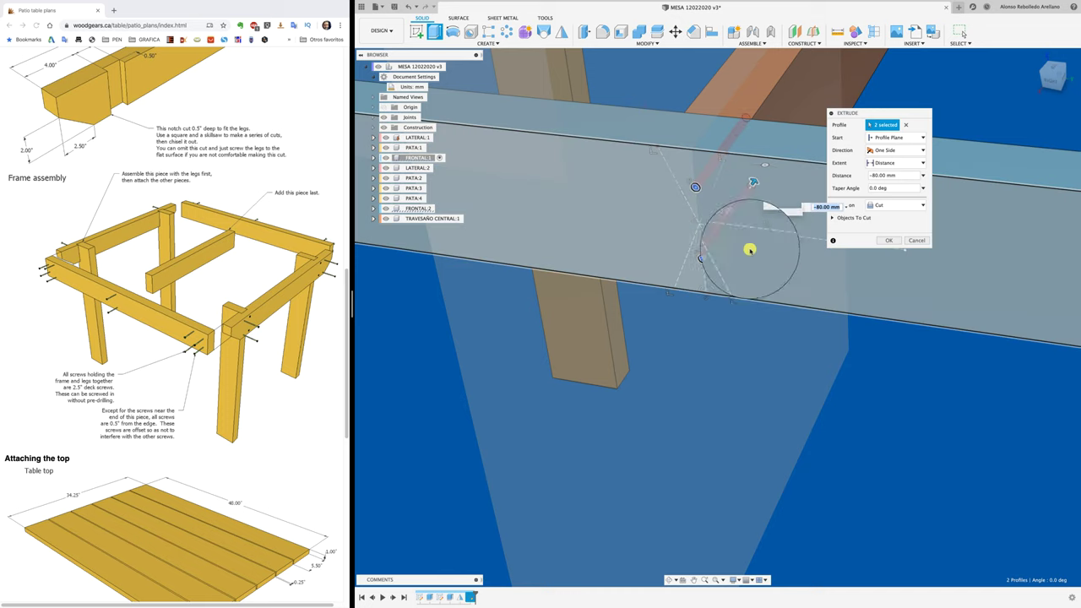
click(897, 162)
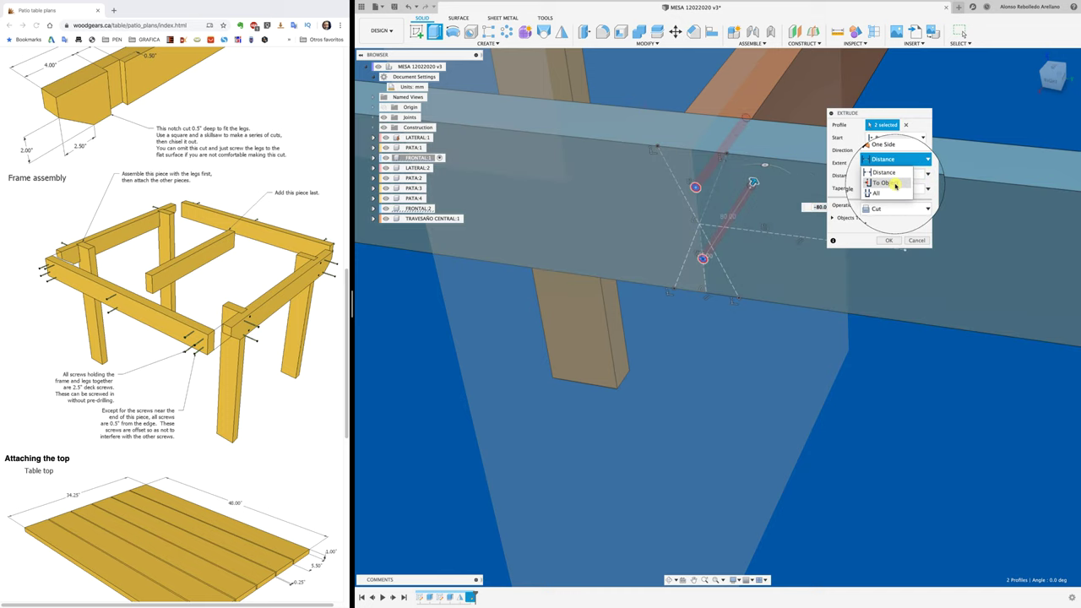
click(895, 185)
shift+middle_drag(760, 253, 622, 244)
click(721, 259)
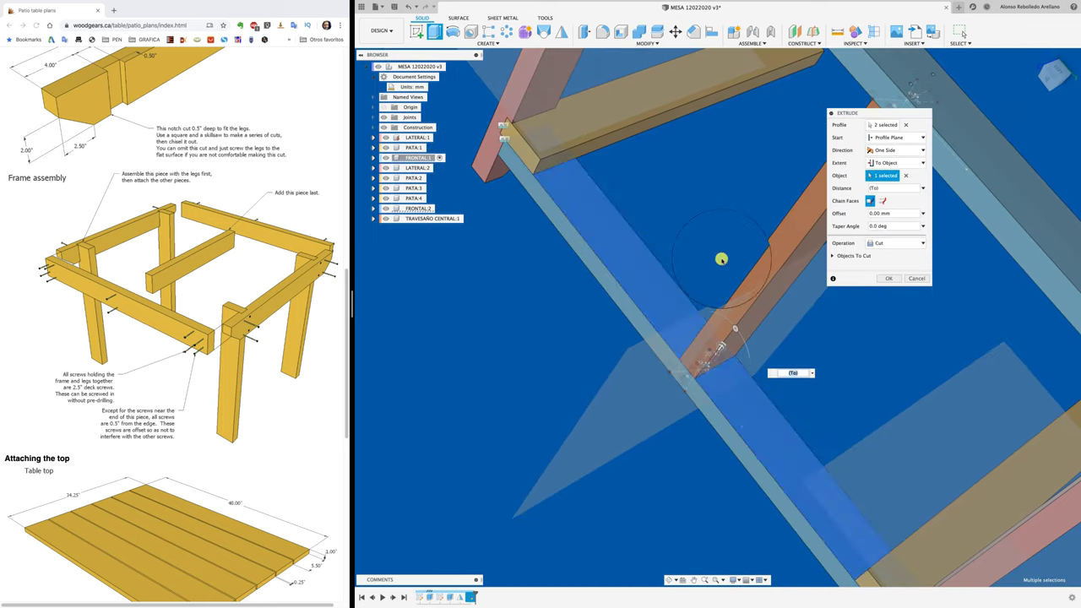
click(887, 278)
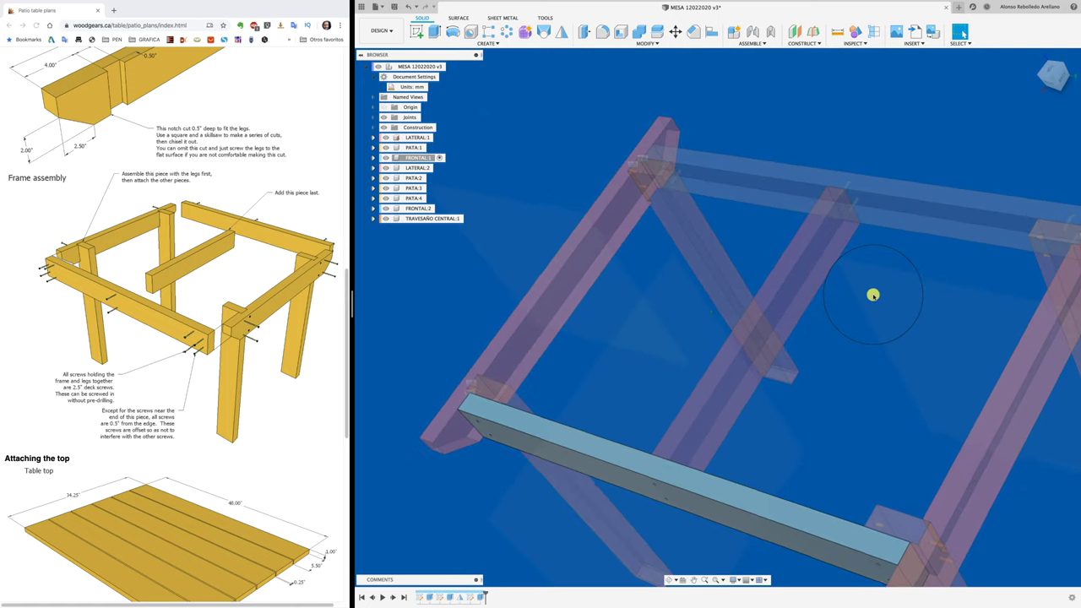
shift+middle_drag(873, 295, 455, 81)
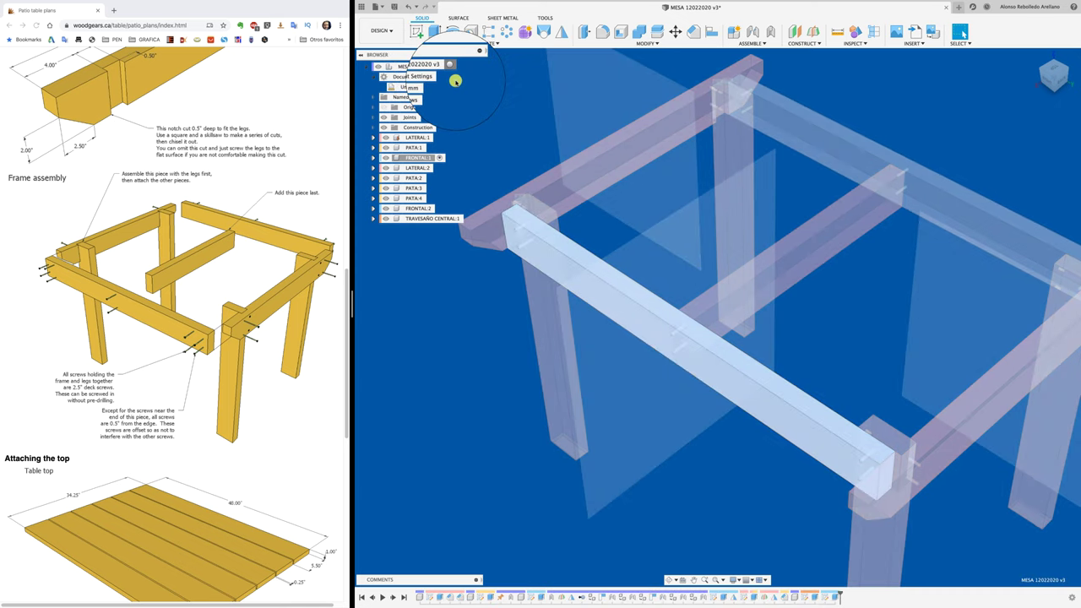
Fix the central crossbar to the frame with a rigid as-built joint and inspect the result.
click(953, 262)
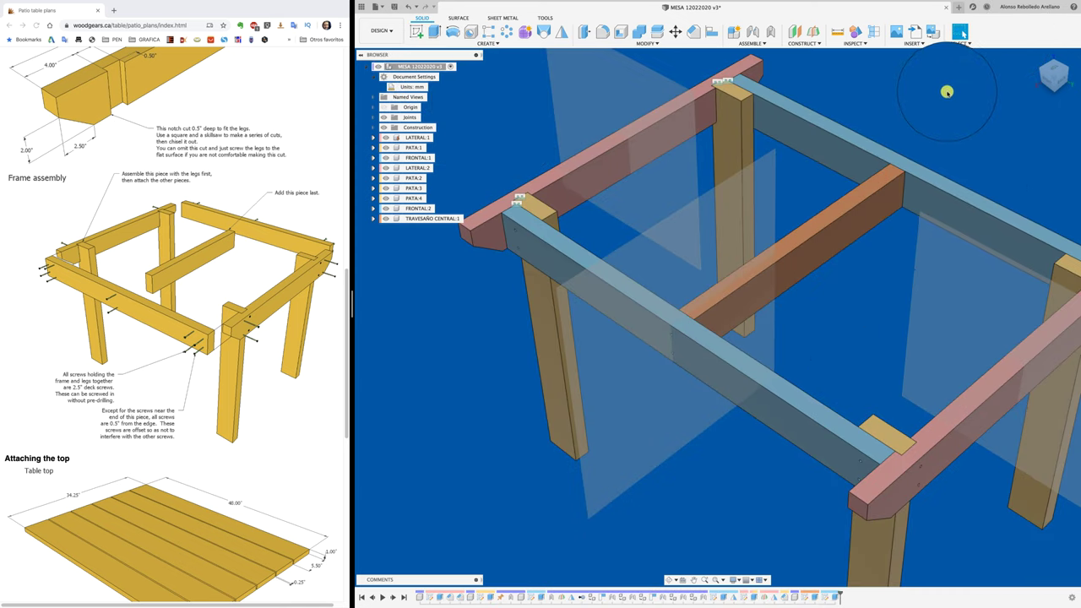
click(774, 34)
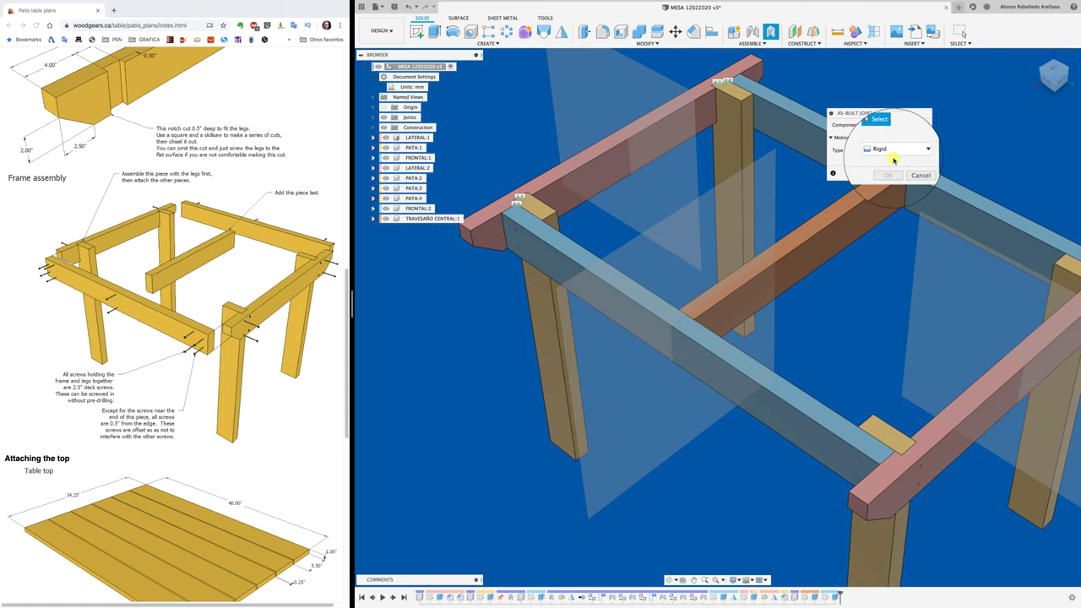
click(886, 197)
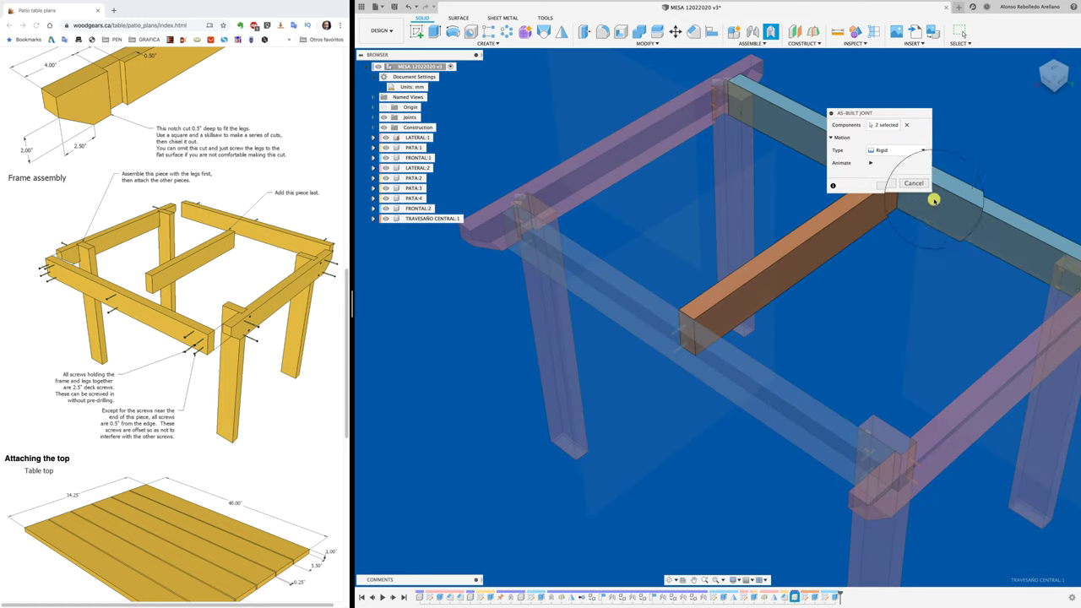
click(885, 186)
shift+middle_drag(472, 384, 475, 357)
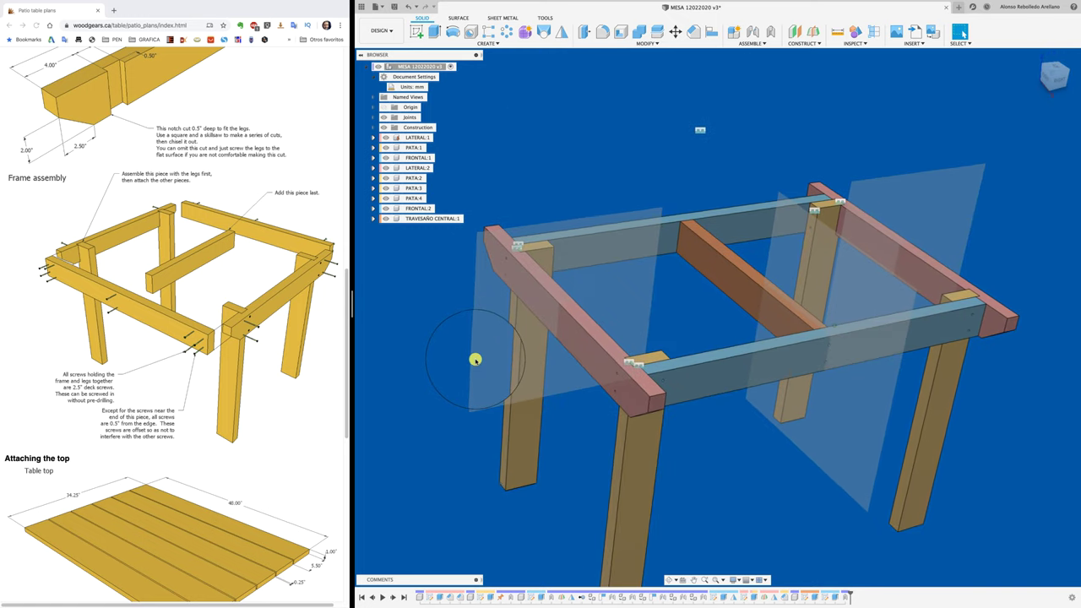
scroll(252, 517, down, 1)
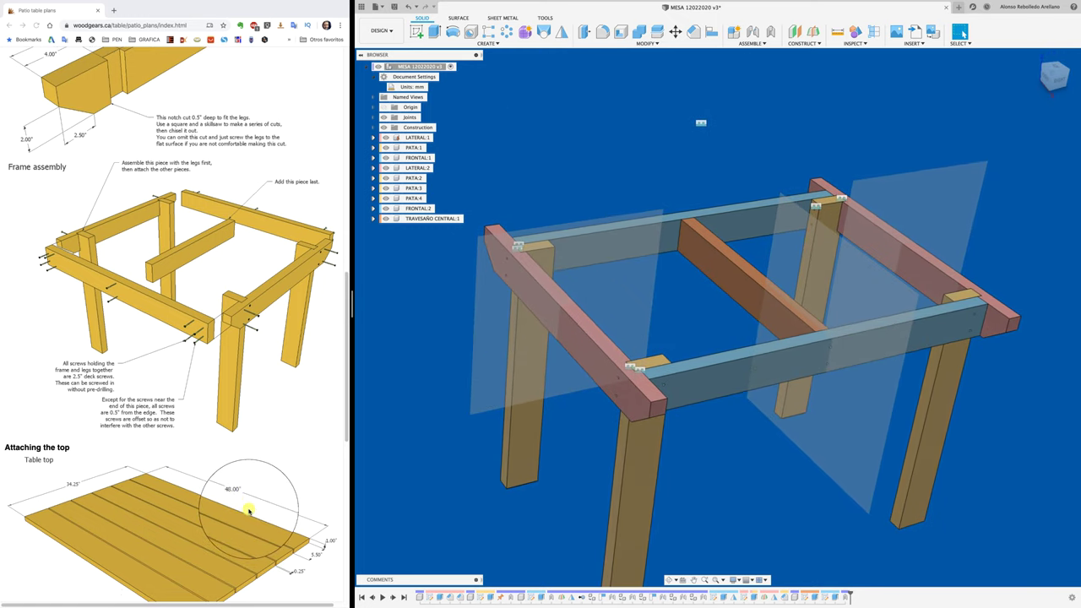
scroll(251, 514, down, 1)
scroll(248, 510, down, 1)
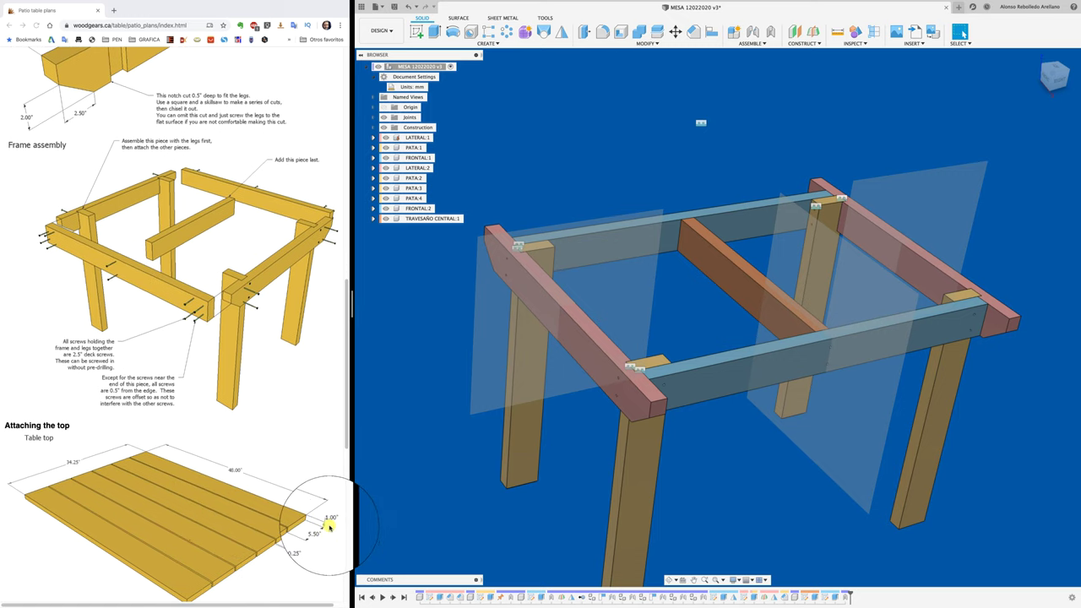
mouse_move(476, 502)
shift+middle_down()
mouse_move(573, 219)
mouse_move(571, 172)
mouse_move(449, 67)
shift+middle_up()
Add a new CUBIERTA:1 component under the root assembly.
right_click(448, 67)
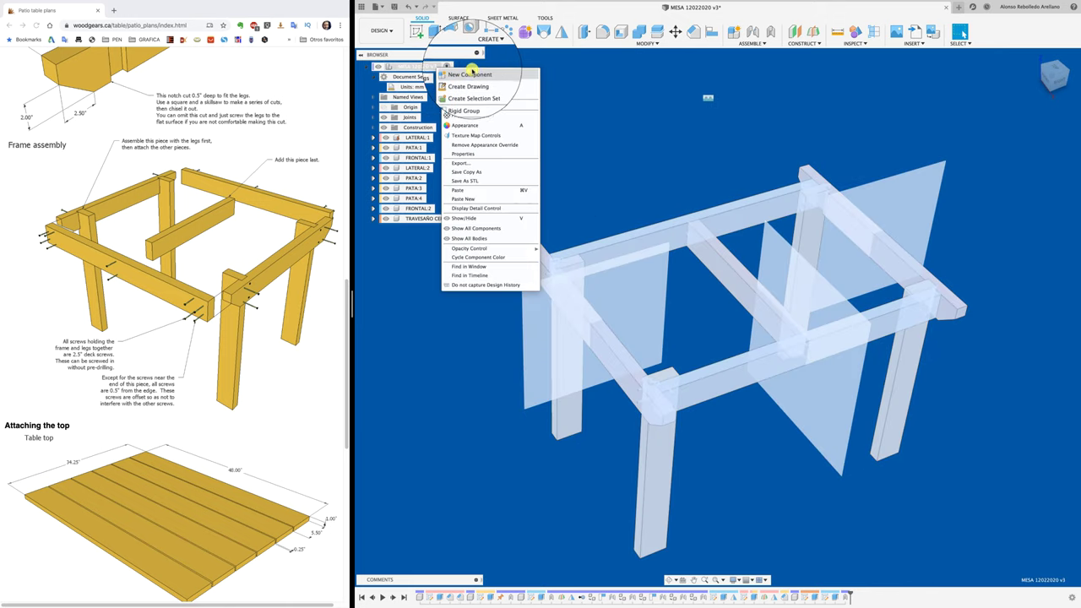
click(473, 74)
text(CUBI)
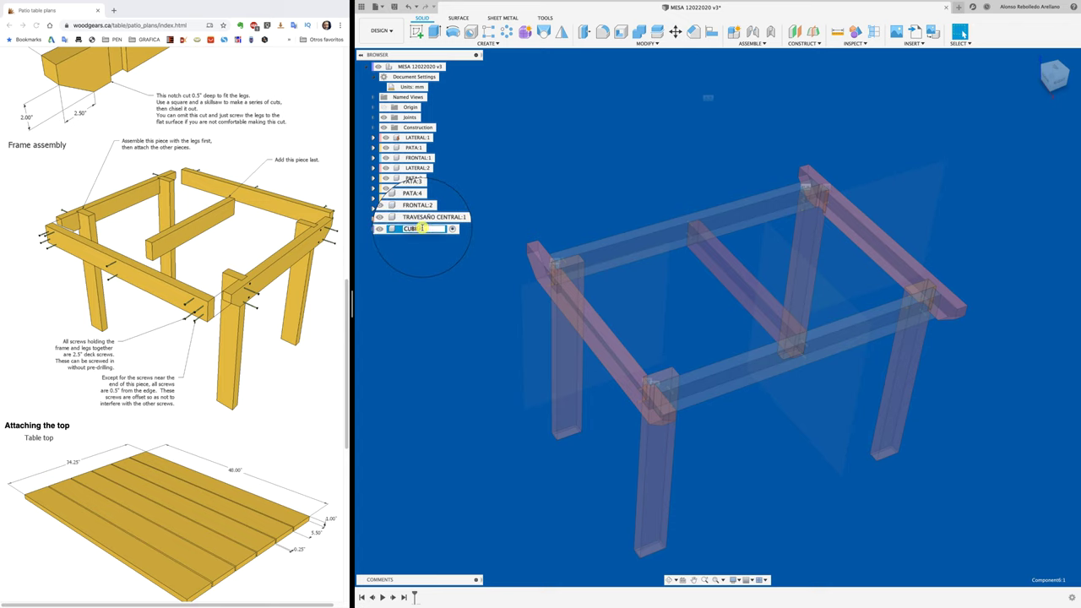
key(Return)
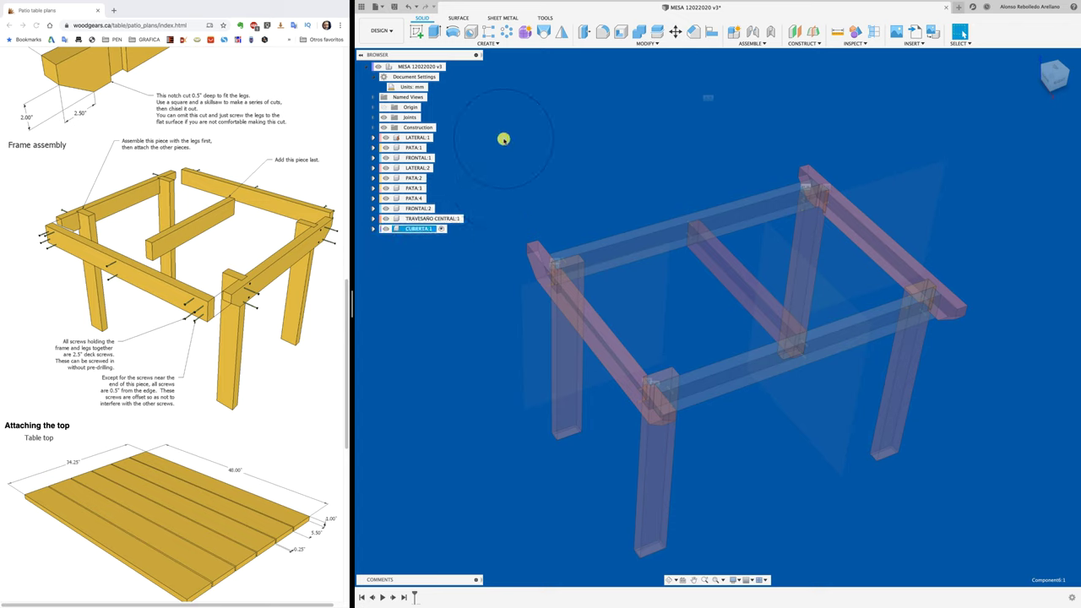
Sketch on the crossbar's top face a centre rectangle extending past the frame corner.
click(416, 31)
click(724, 254)
click(724, 253)
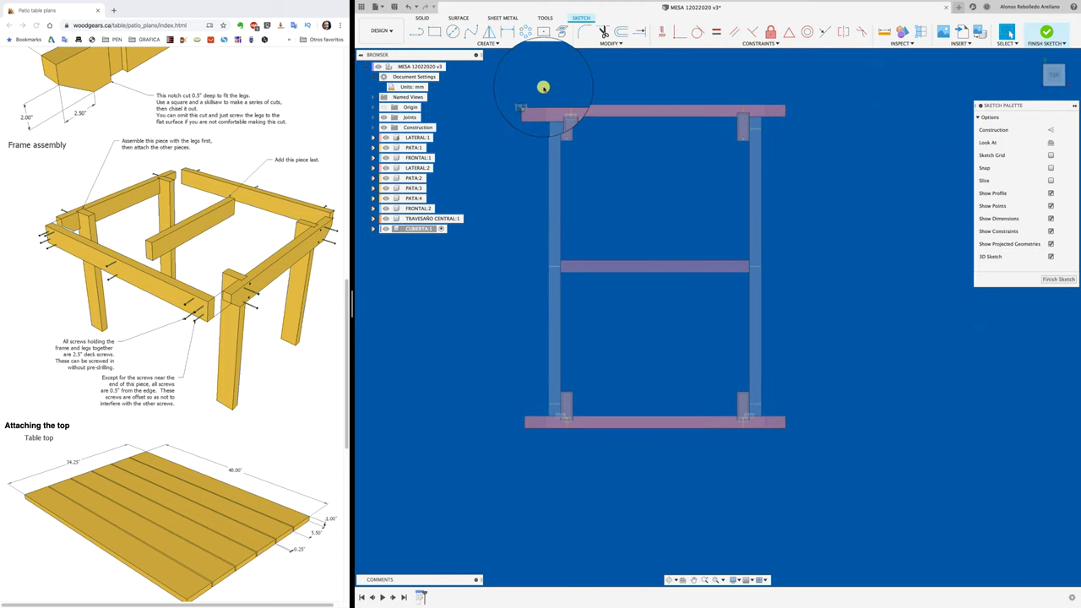
click(540, 29)
click(655, 267)
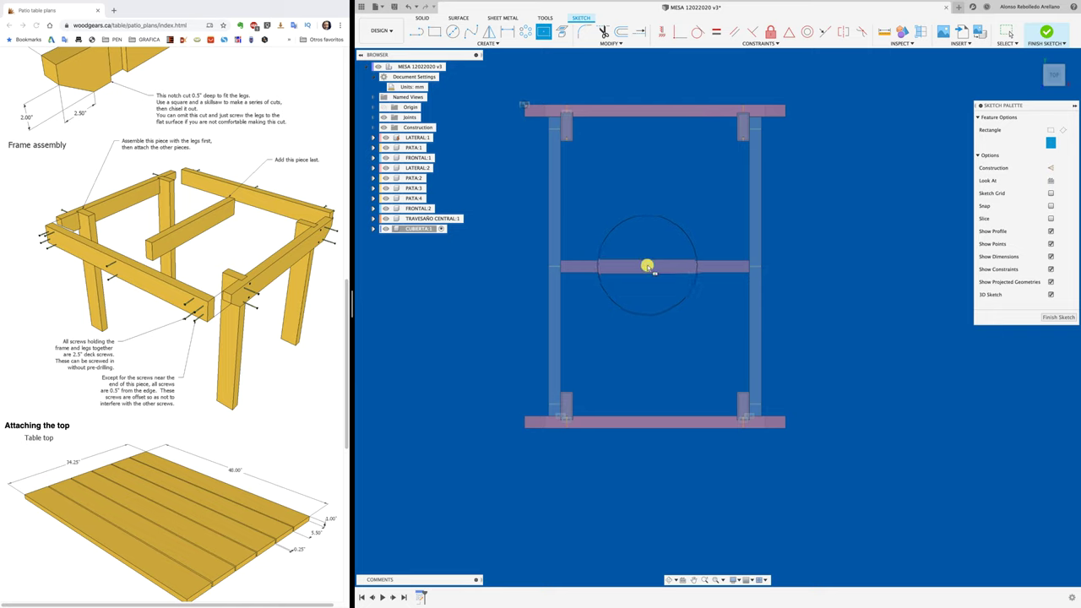
drag(657, 267, 803, 443)
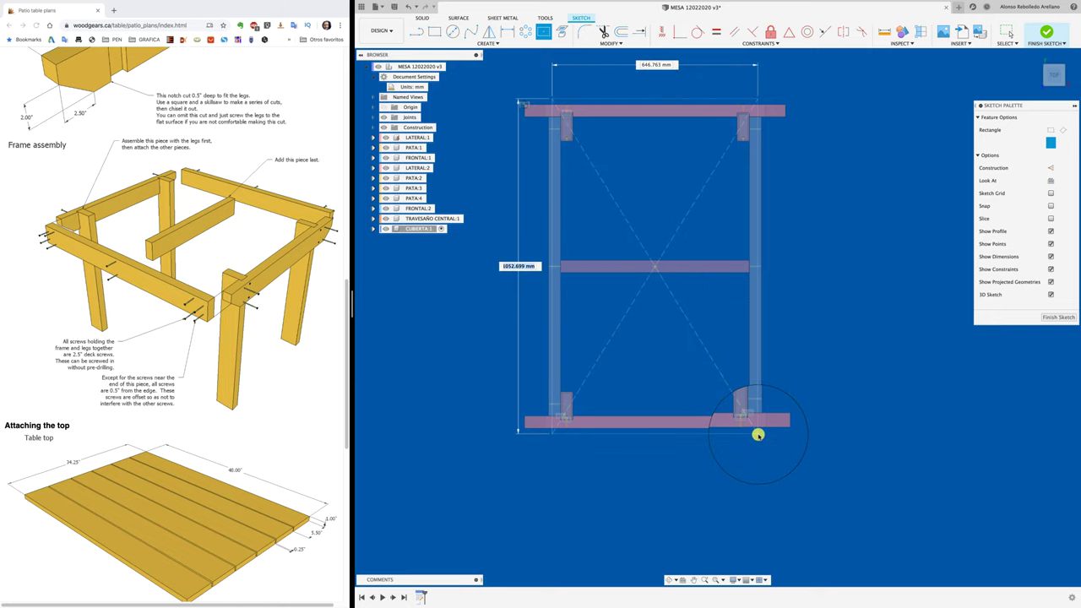
click(804, 444)
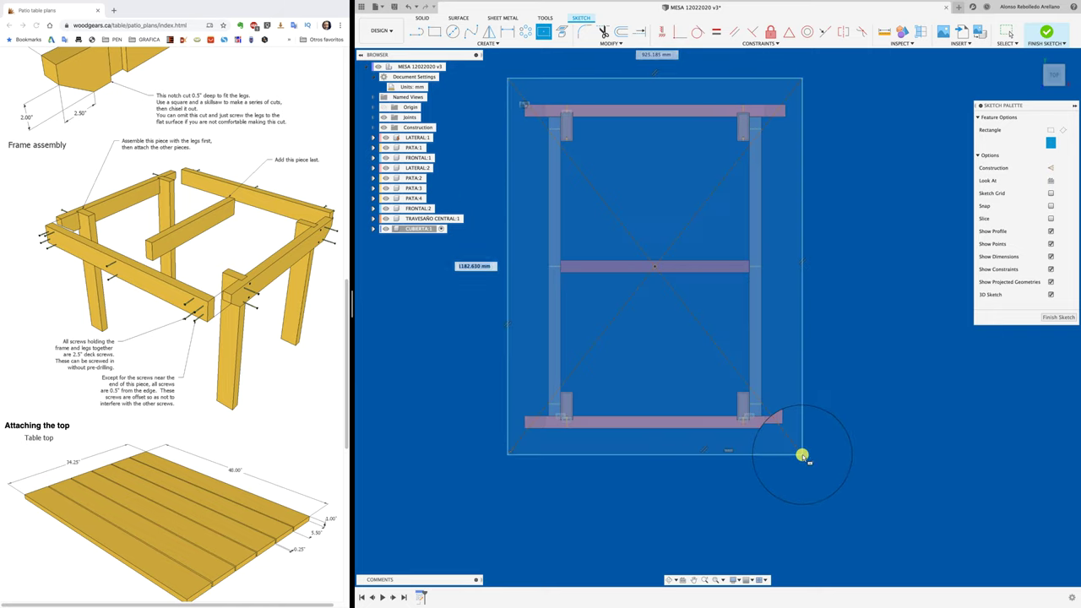
Fix the rectangle's centre point and dimension its width to 950 mm.
key(d)
click(688, 454)
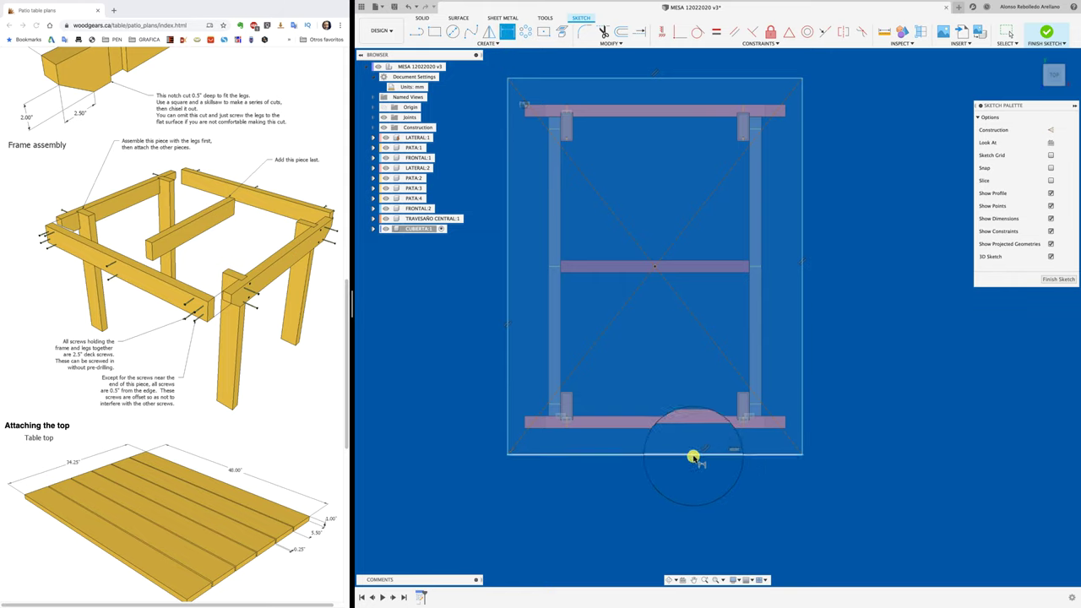
click(678, 496)
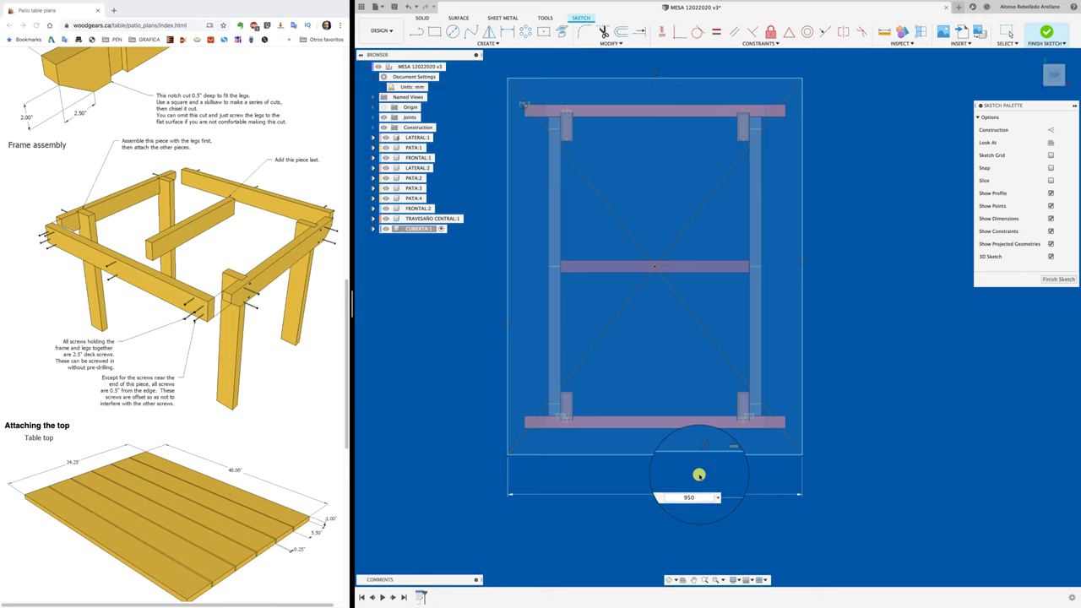
key(Return)
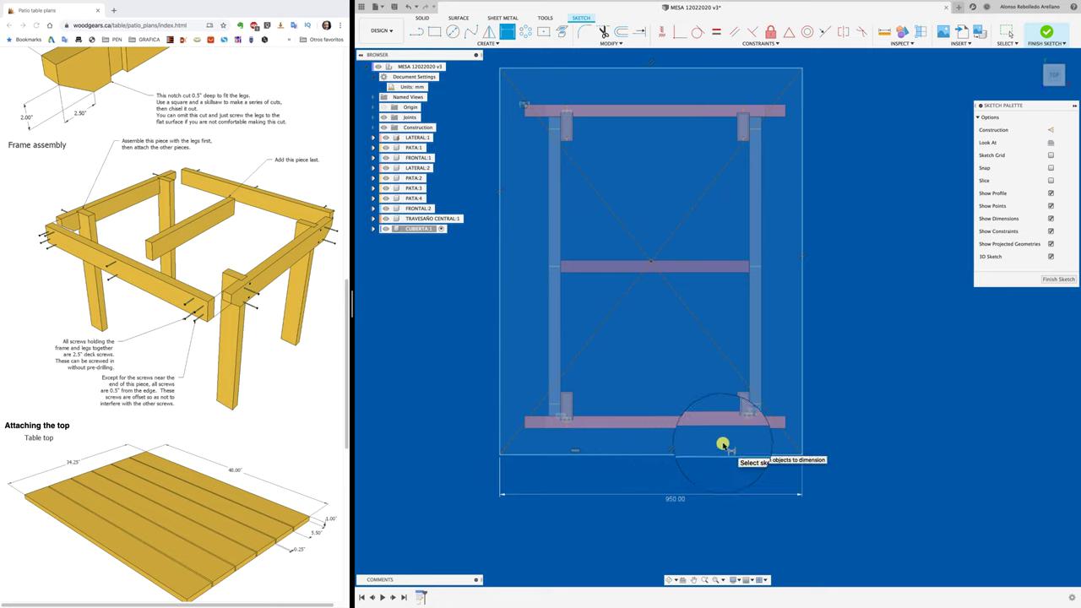
key(Escape)
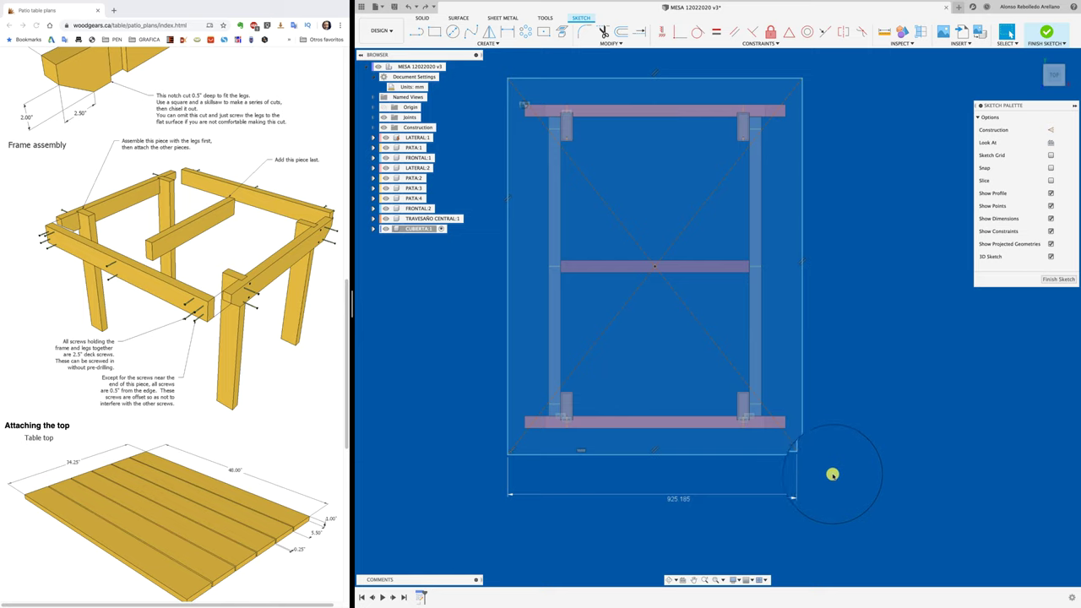
key(ctrl+z)
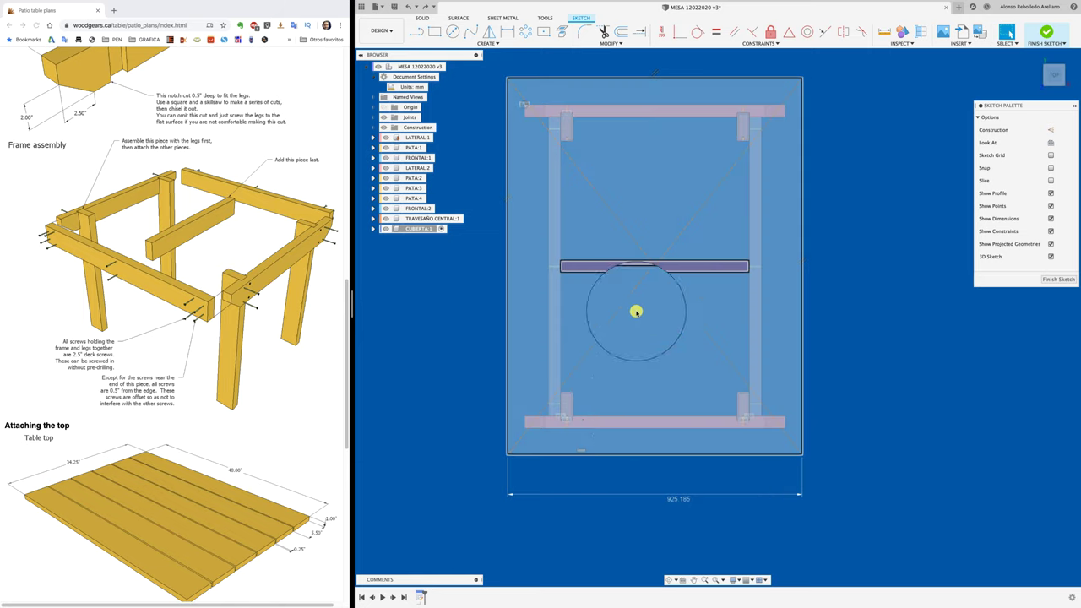
drag(658, 272, 655, 267)
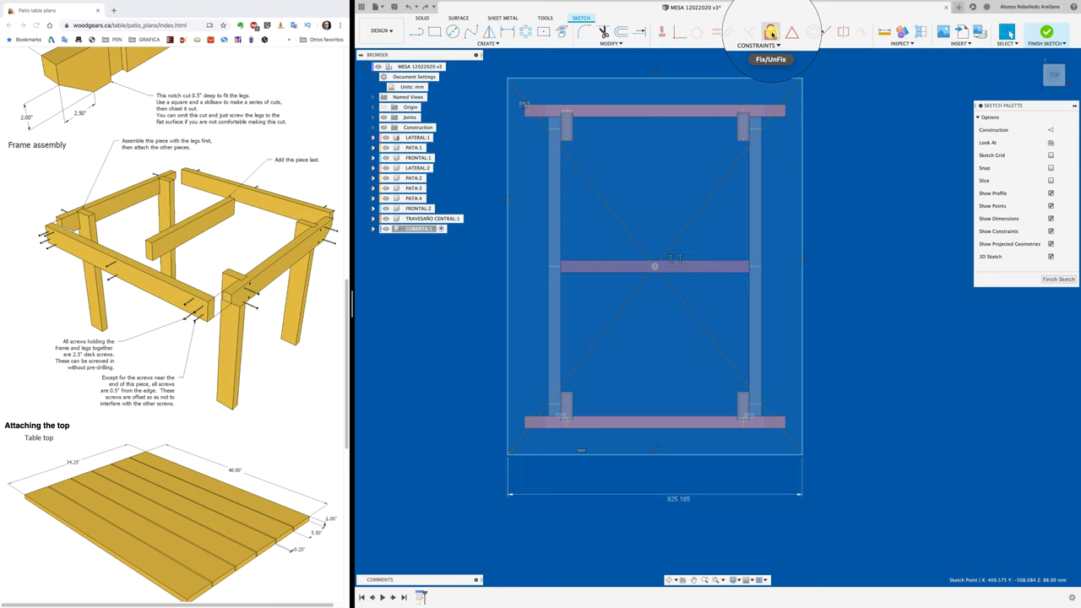
click(770, 31)
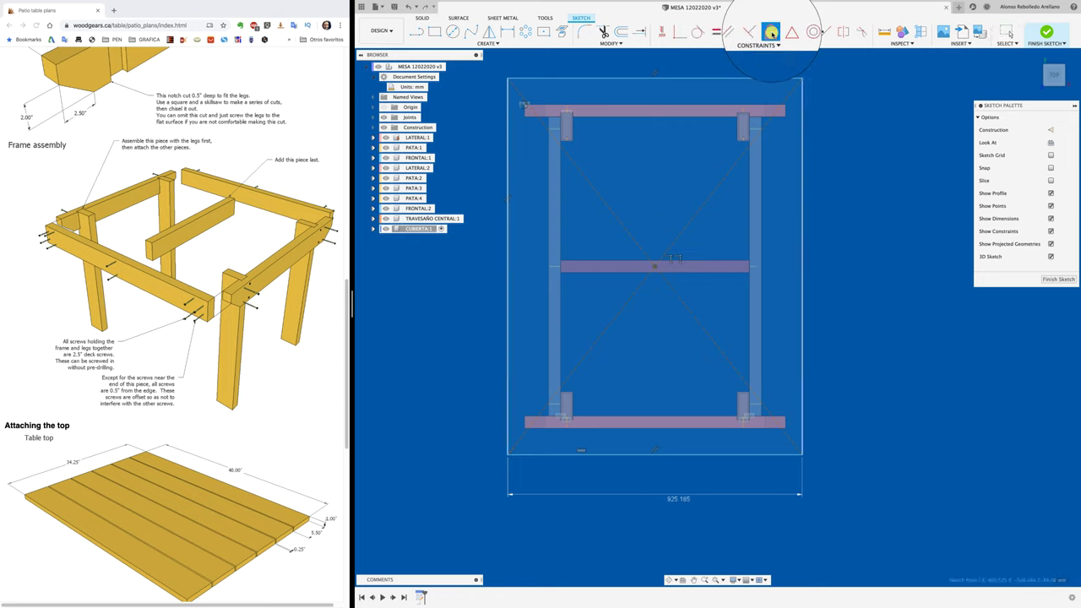
double_click(679, 505)
text(950)
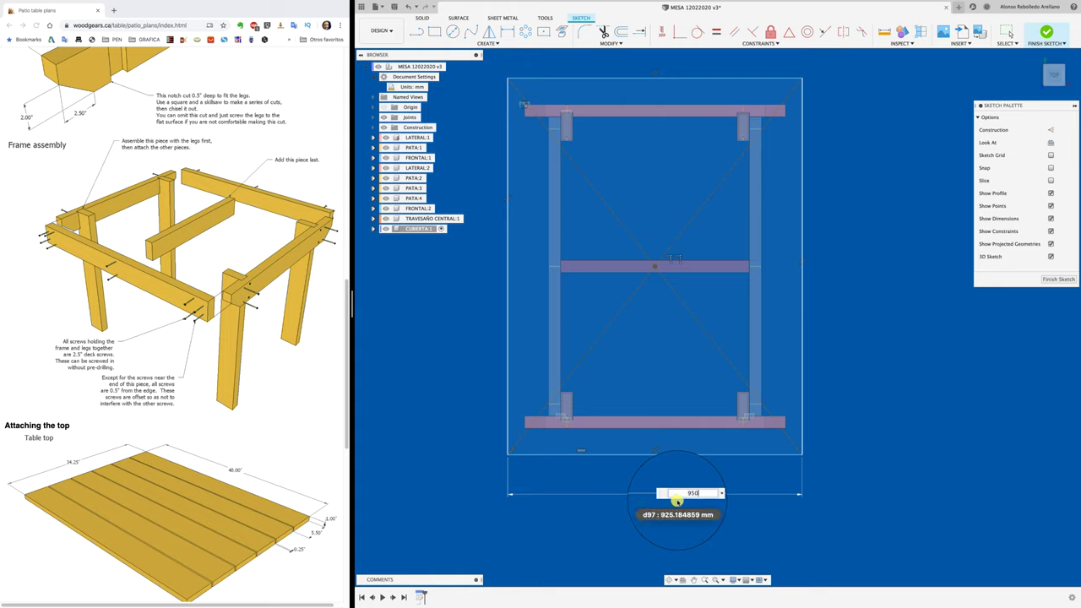
key(Return)
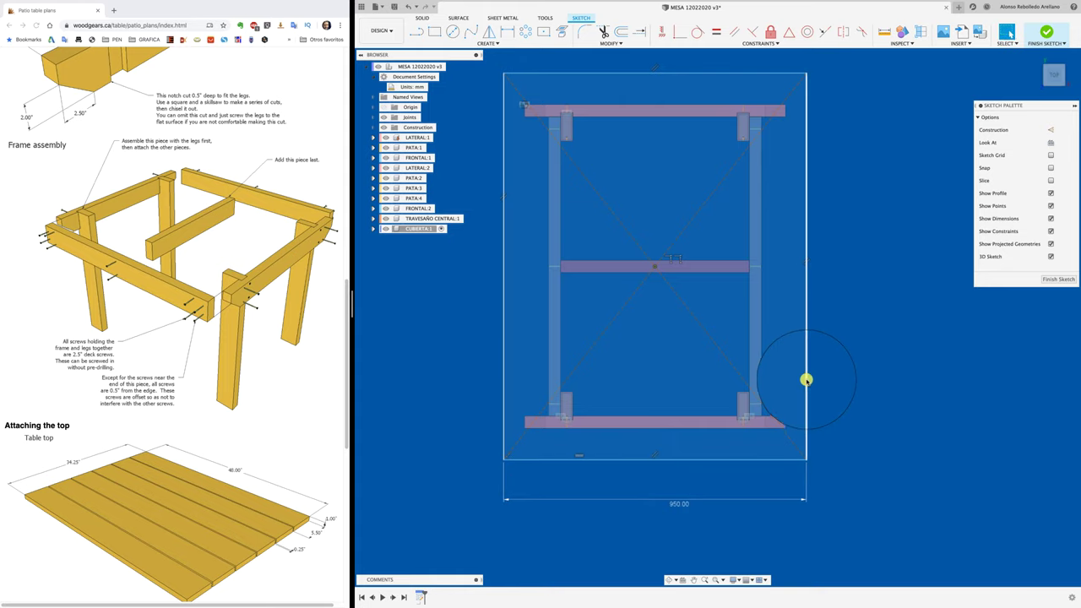
Dimension the rectangle's length to 1150 mm.
key(d)
click(807, 362)
click(853, 348)
text(1150)
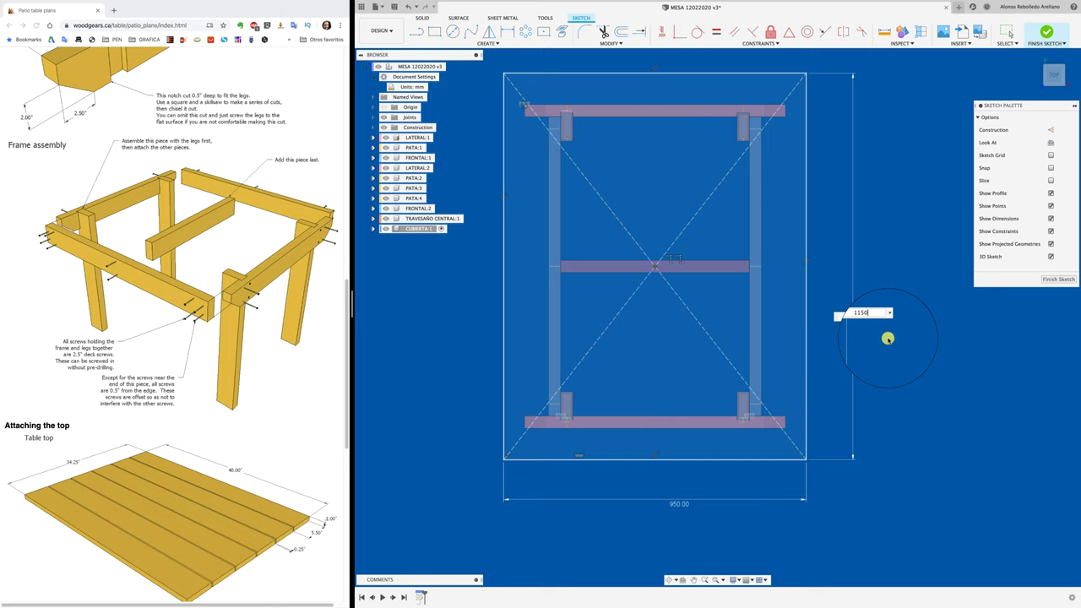
key(Return)
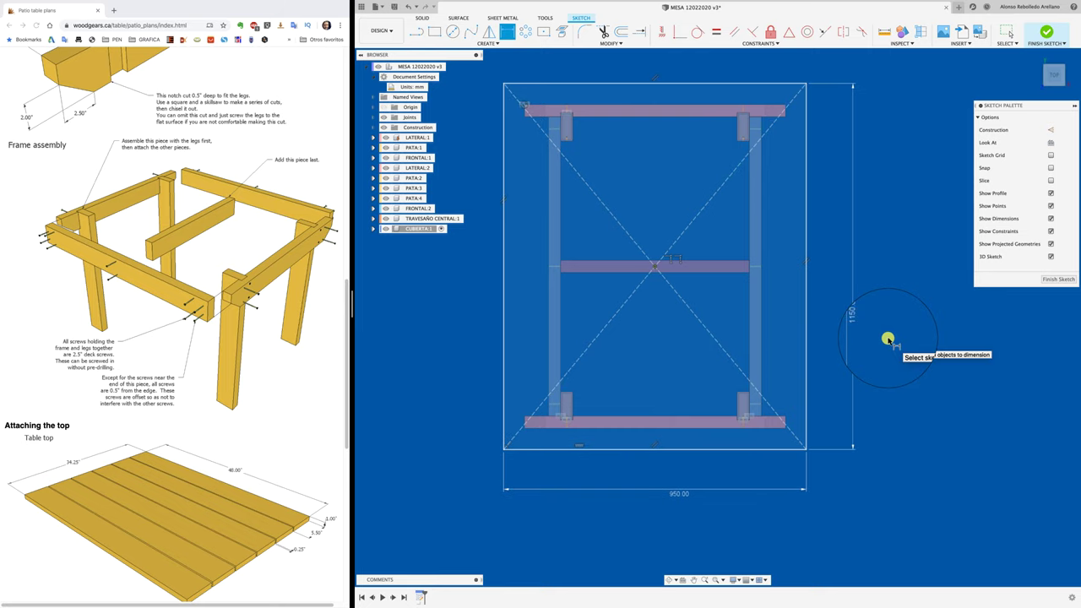
shift+scroll(888, 339, up, 2)
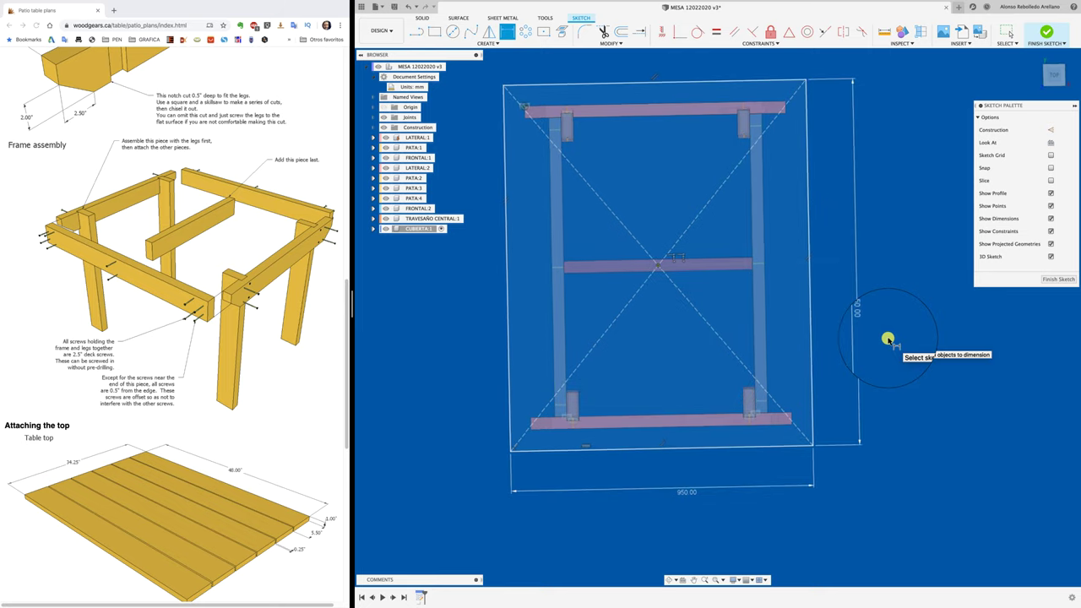
shift+scroll(888, 339, up, 3)
shift+scroll(887, 339, up, 3)
shift+scroll(888, 339, up, 3)
shift+scroll(887, 338, up, 3)
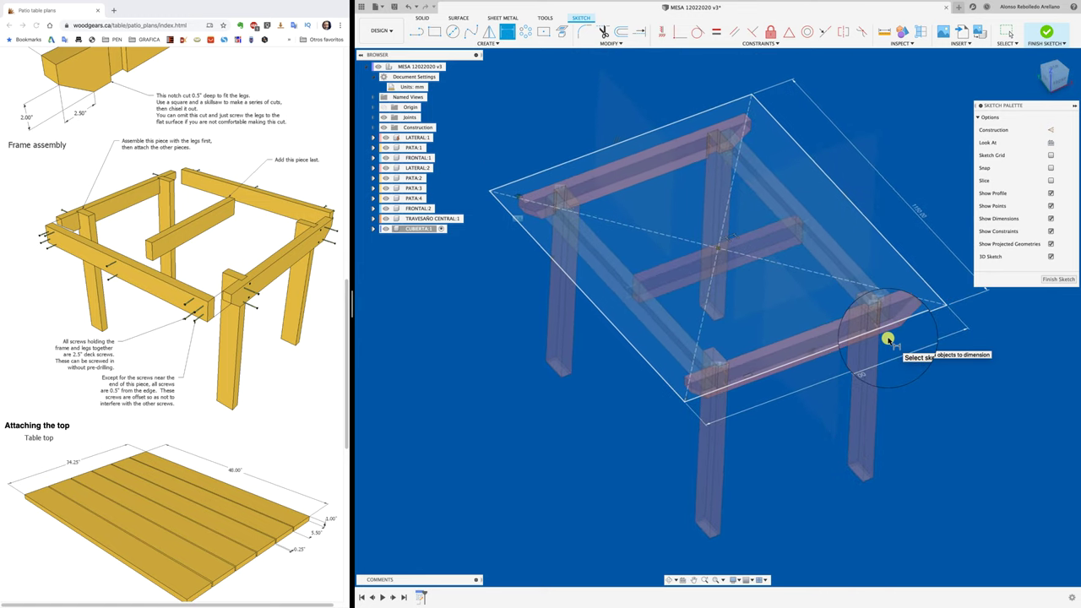
shift+scroll(887, 339, up, 3)
Extrude both rectangle profiles 18 mm into the solid table top.
key(e)
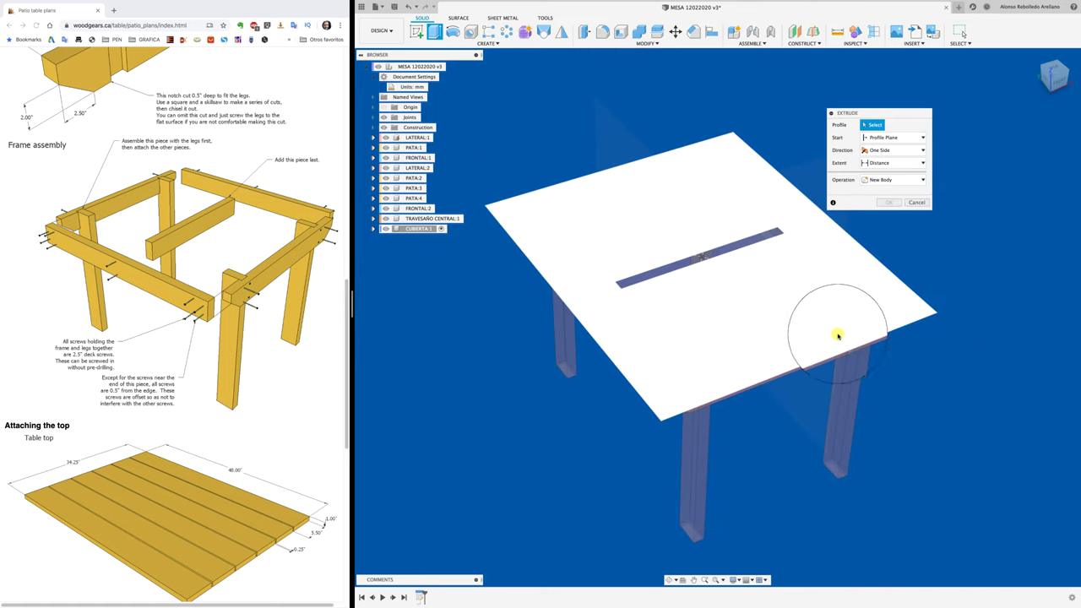
click(759, 241)
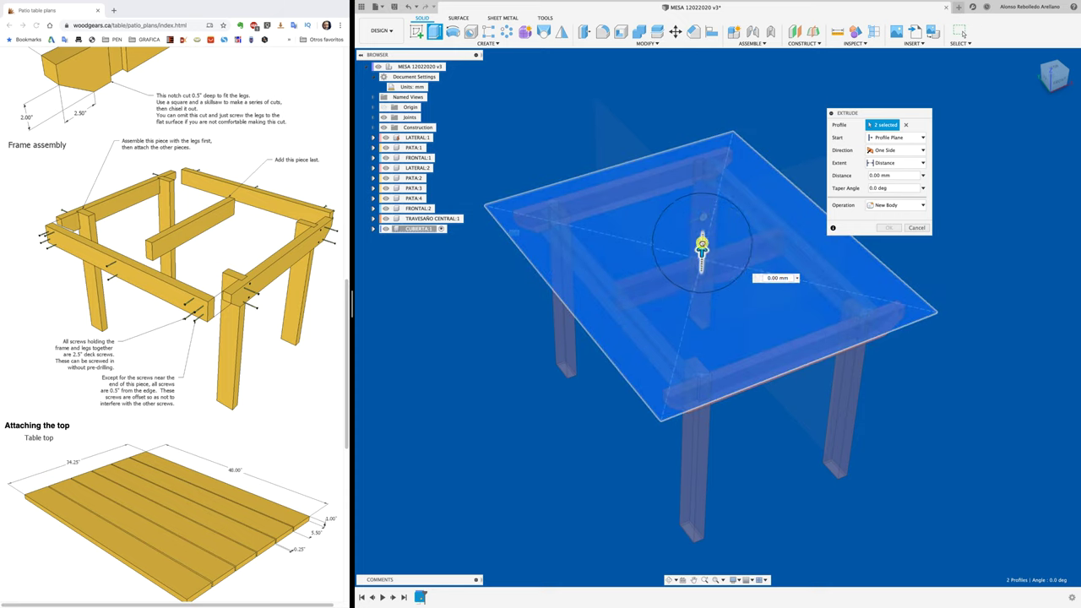
text(50)
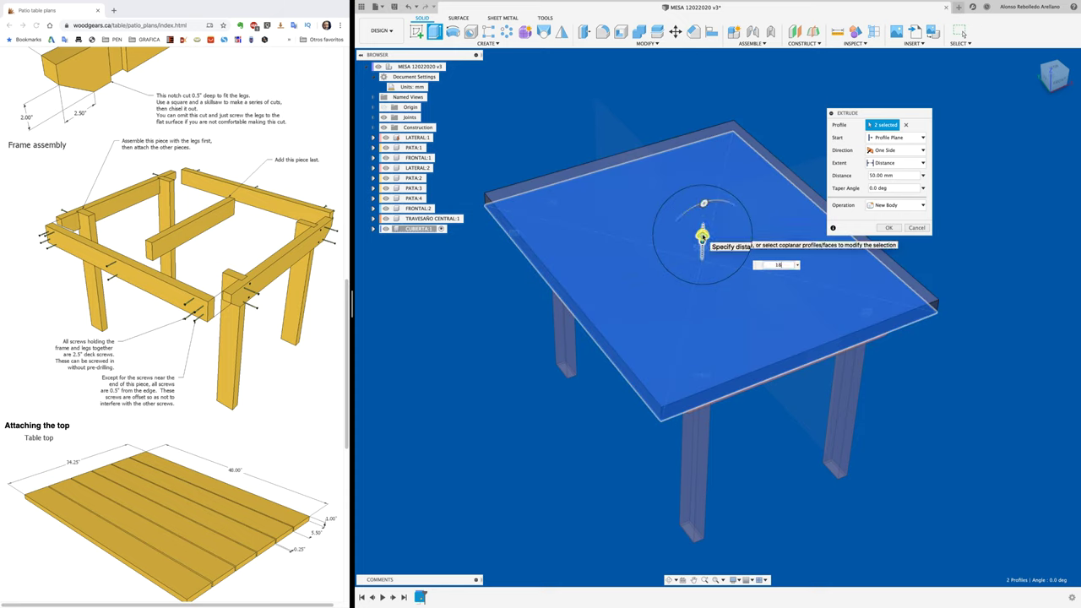
click(888, 227)
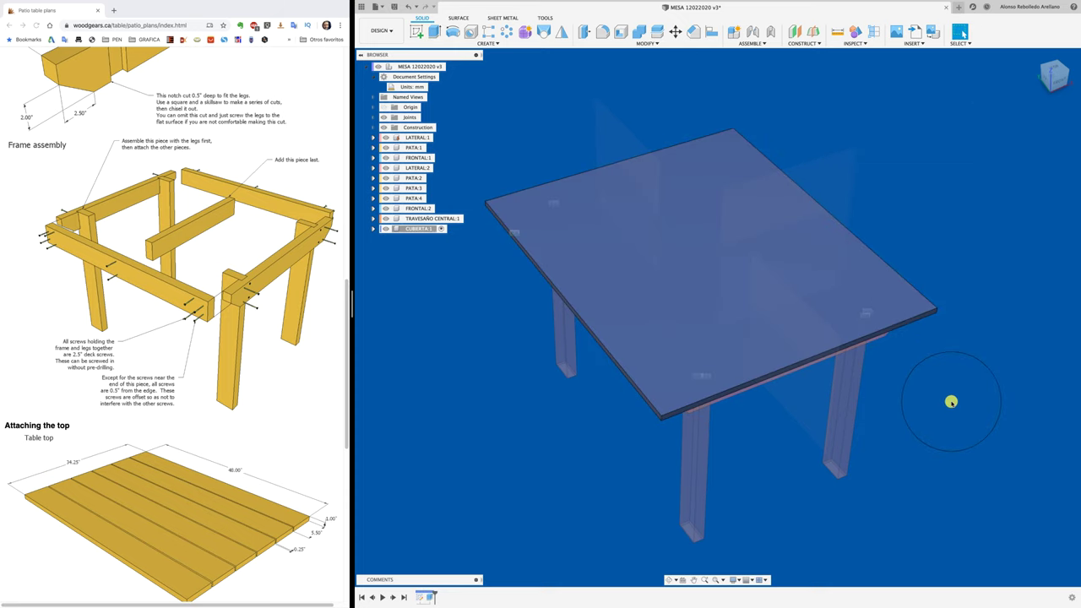
shift+middle_drag(951, 402, 710, 228)
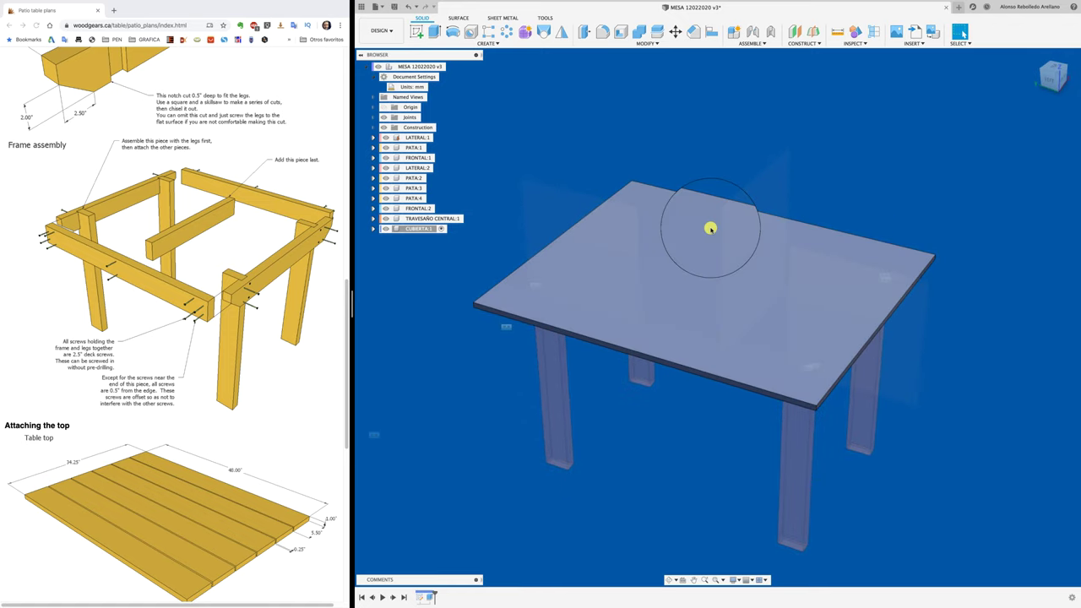
Select the root table assembly, then orbit to a low side view showing the underside and all legs.
click(440, 67)
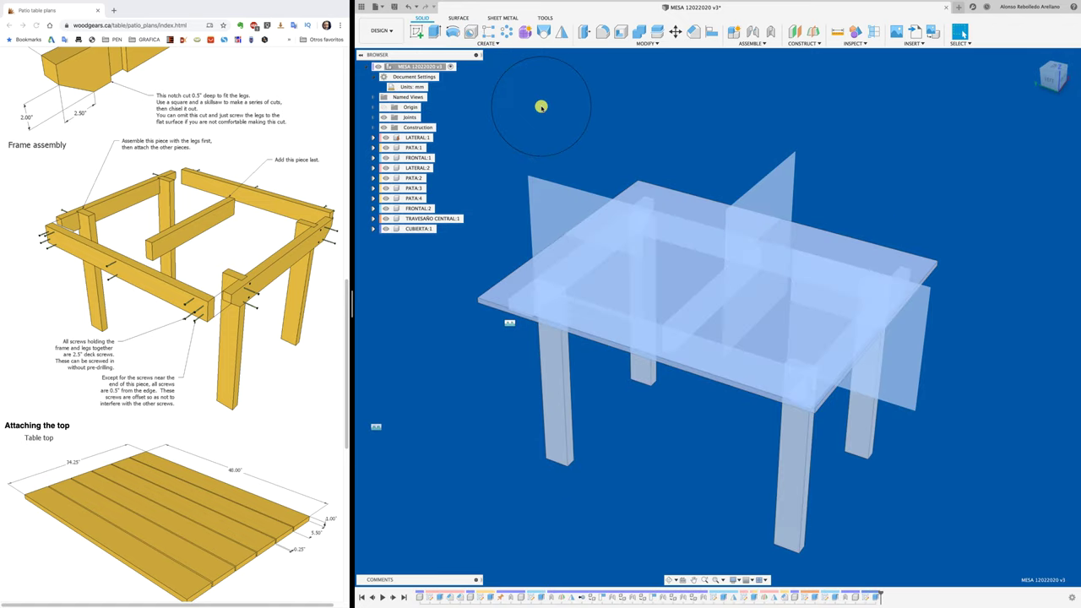
click(541, 107)
shift+middle_drag(541, 107, 539, 107)
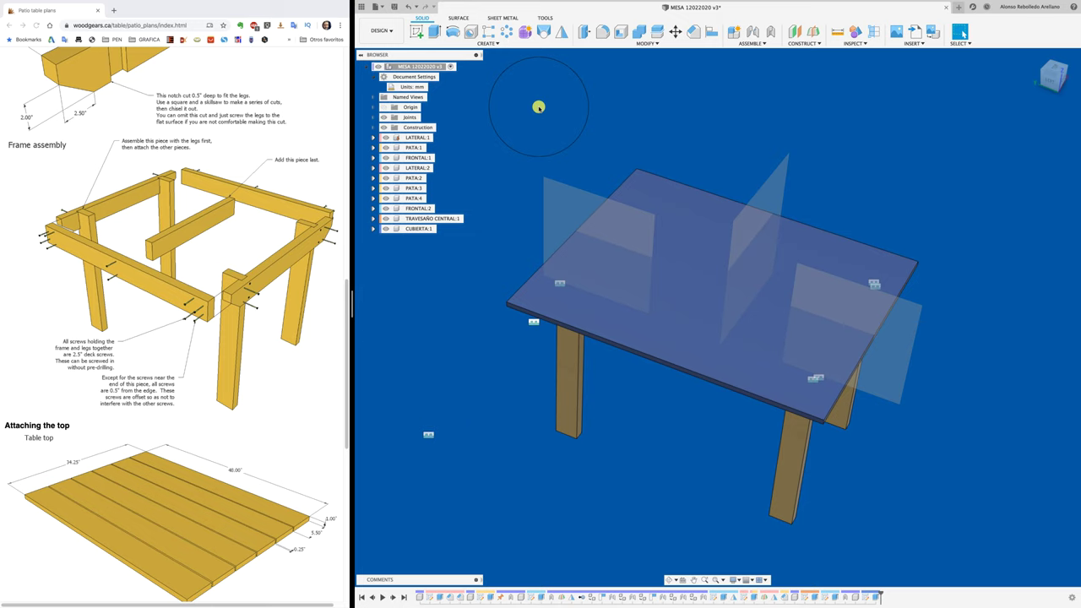
shift+middle_drag(539, 108, 539, 107)
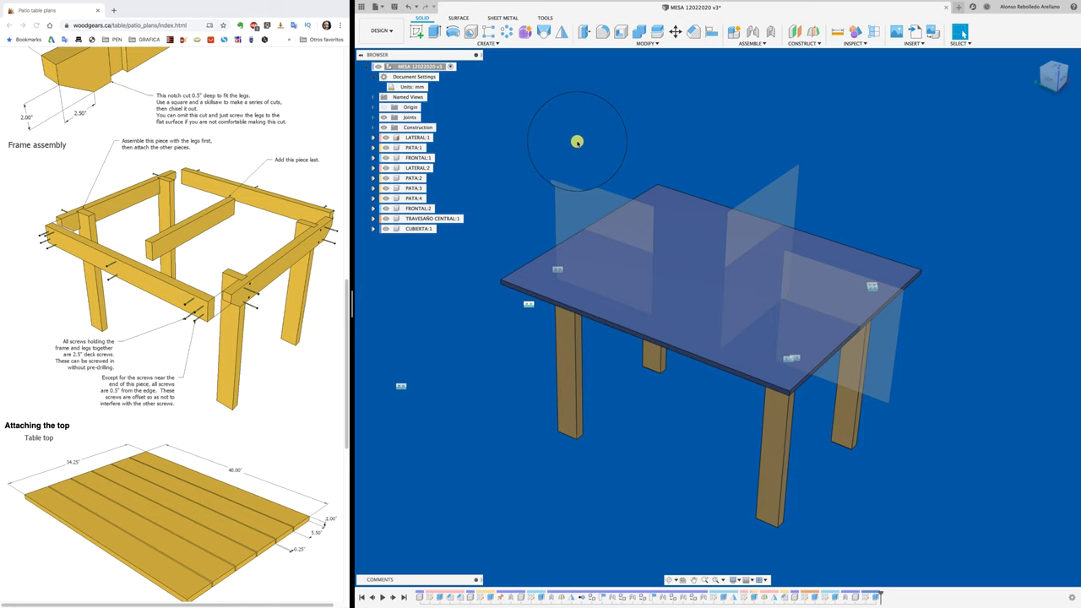
Review the as-built patio tables reference page in Chrome, then close the measurement.
scroll(178, 370, down, 3)
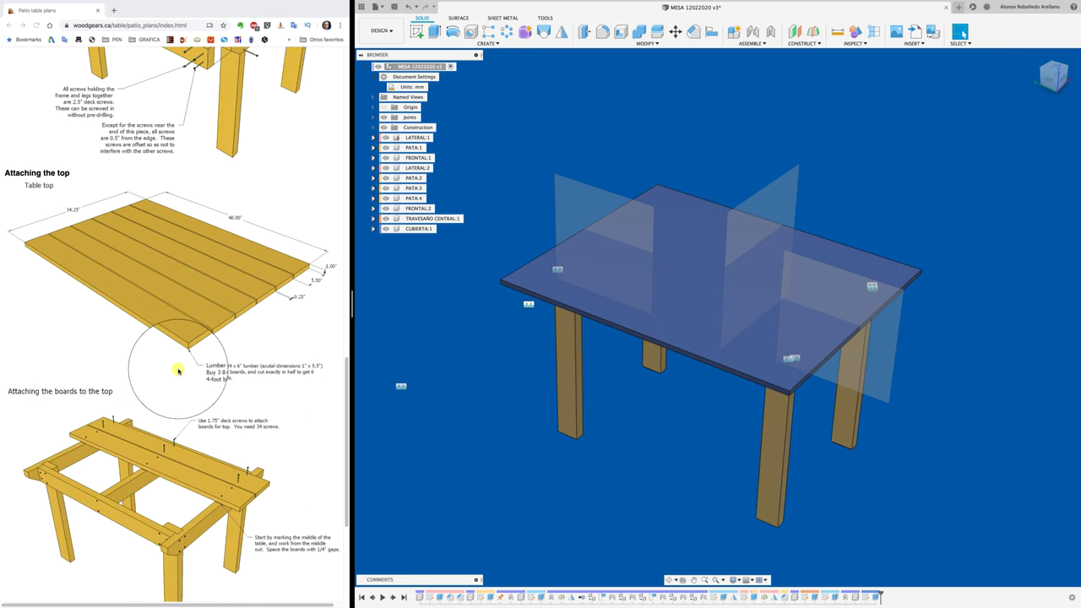
scroll(178, 370, down, 2)
scroll(178, 370, down, 1)
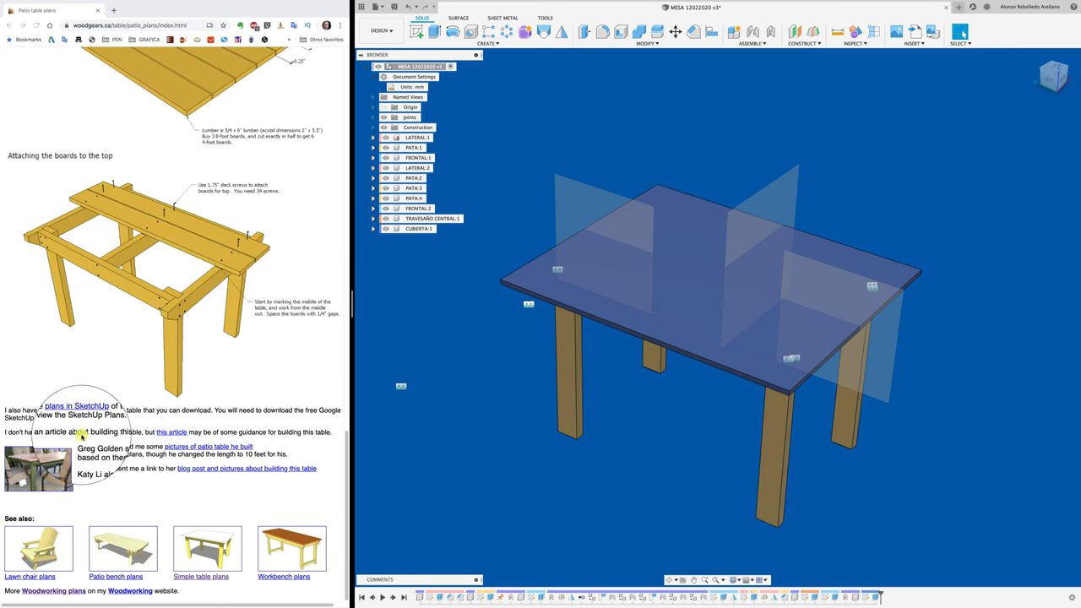
click(46, 469)
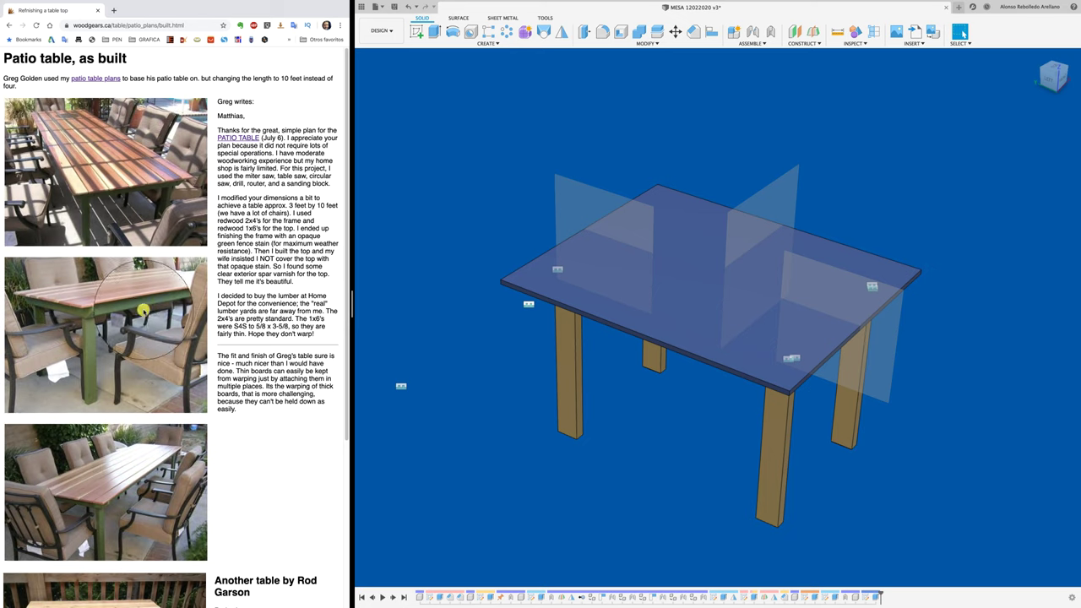
scroll(137, 388, down, 2)
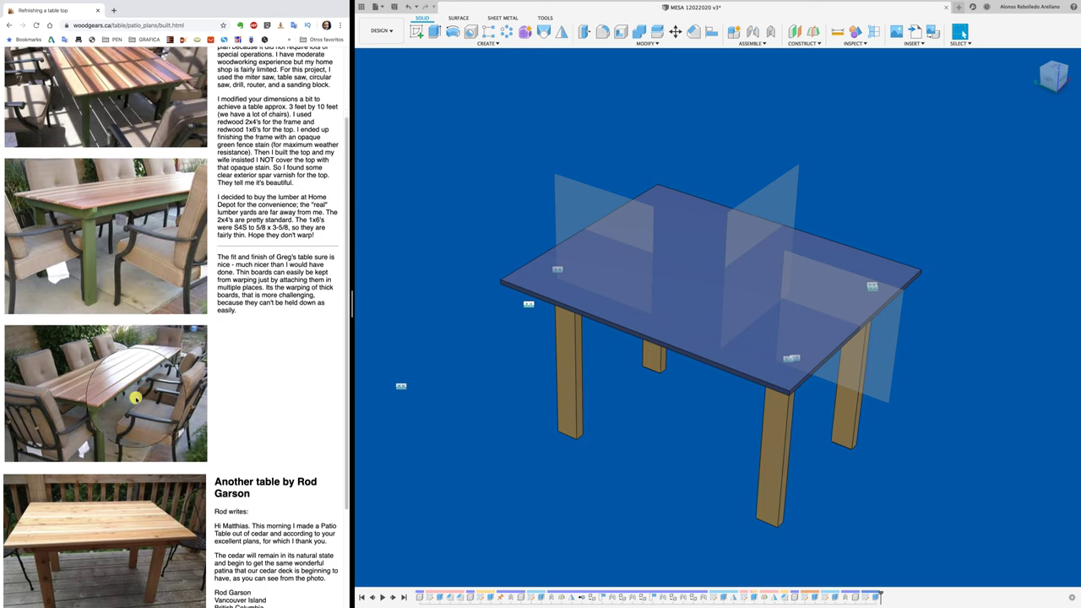
scroll(135, 398, down, 3)
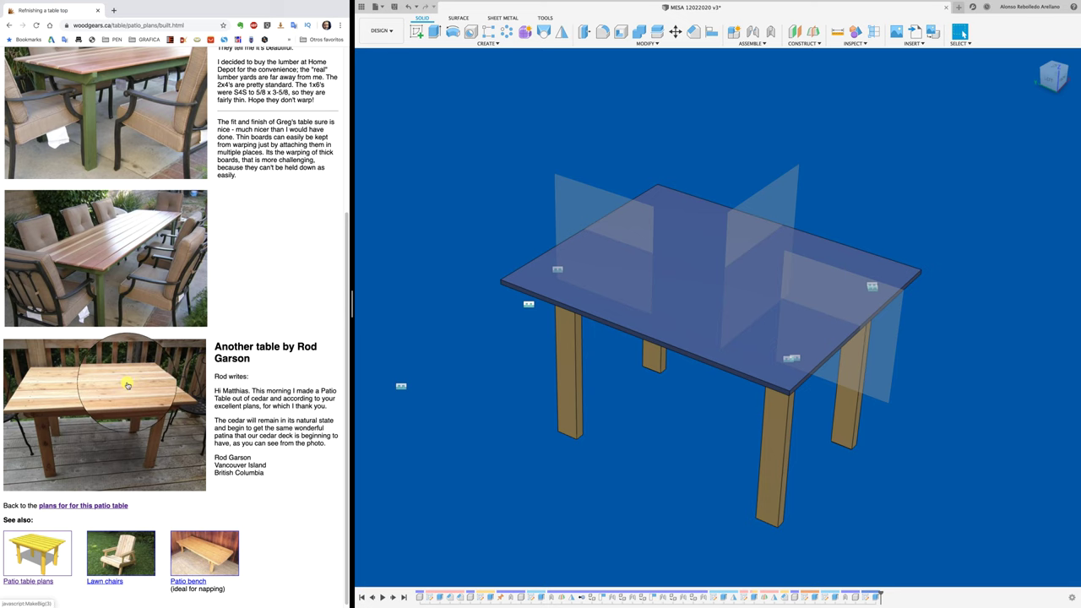
scroll(127, 387, up, 5)
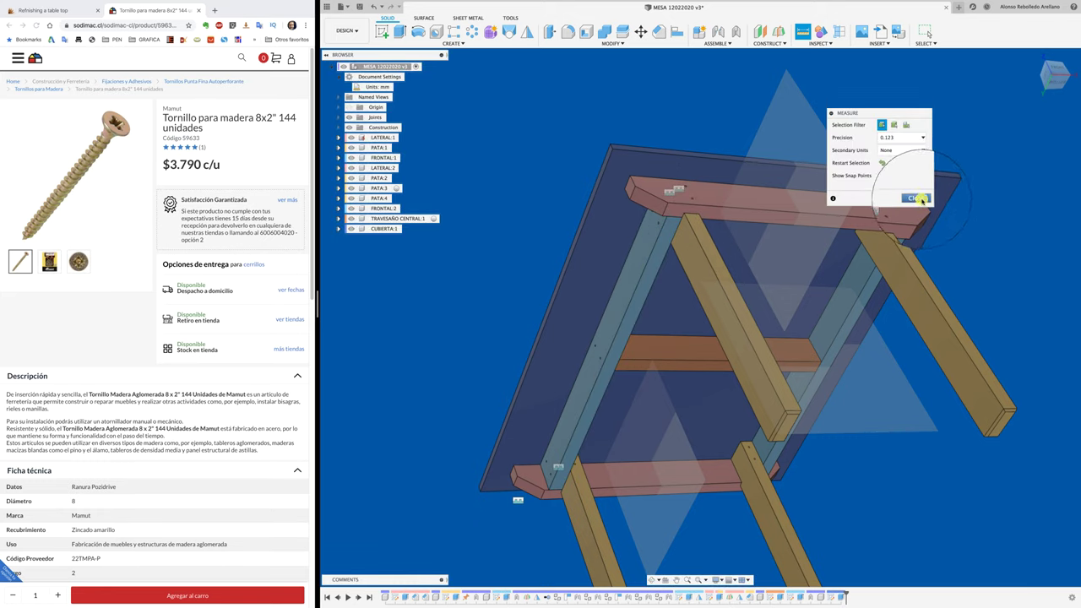
click(915, 198)
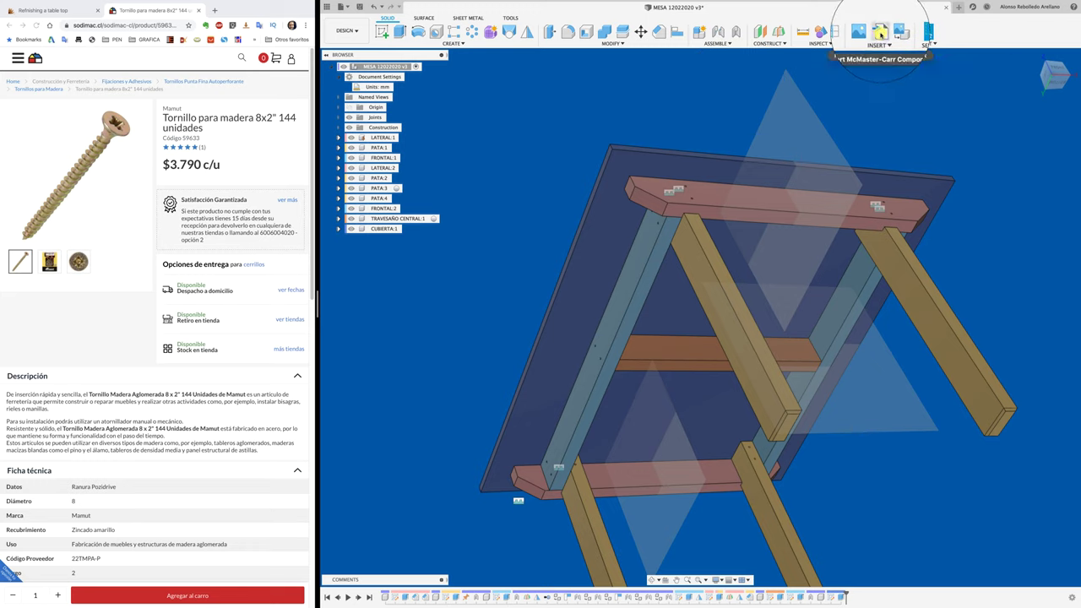
Open the McMaster-Carr catalogue's screws section and limit results to Inch measurements.
click(880, 32)
drag(716, 205, 592, 79)
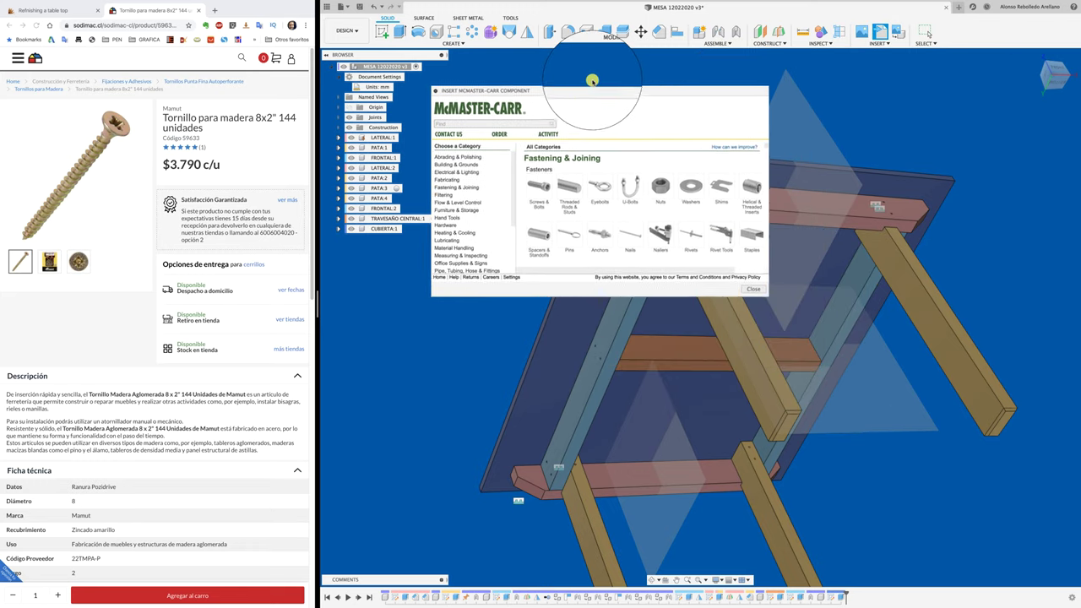
click(510, 186)
text(screws)
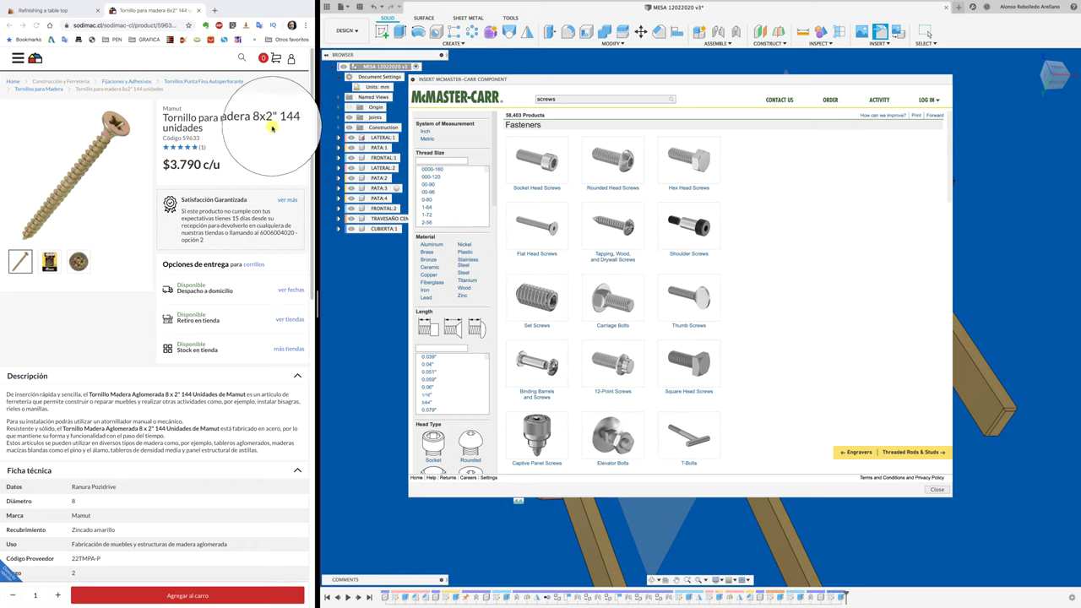
click(425, 131)
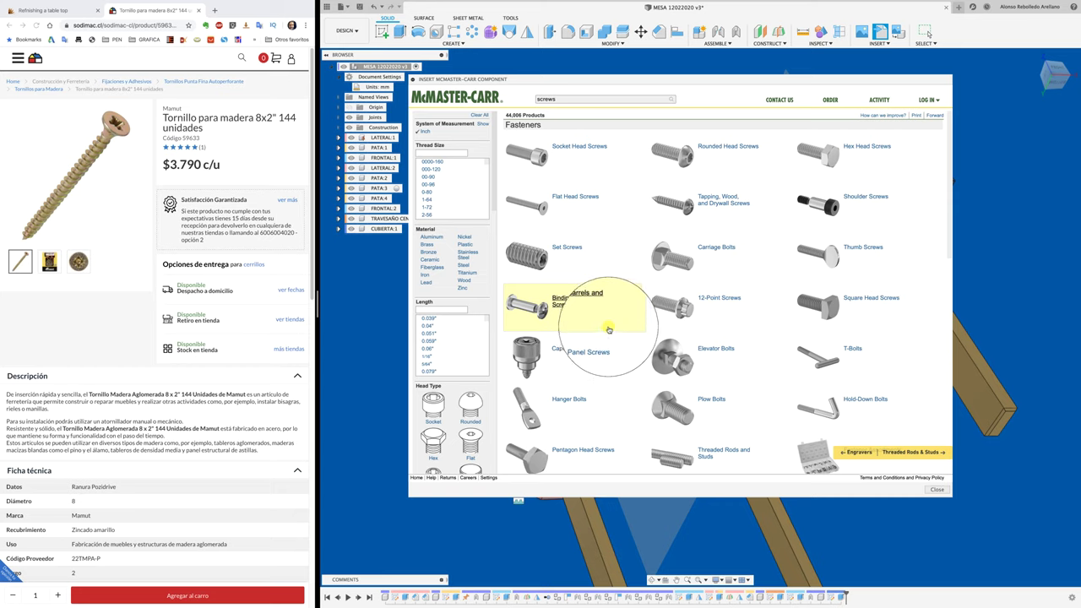
Filter the screw results to a 2" length.
scroll(608, 329, down, 1)
scroll(608, 329, down, 4)
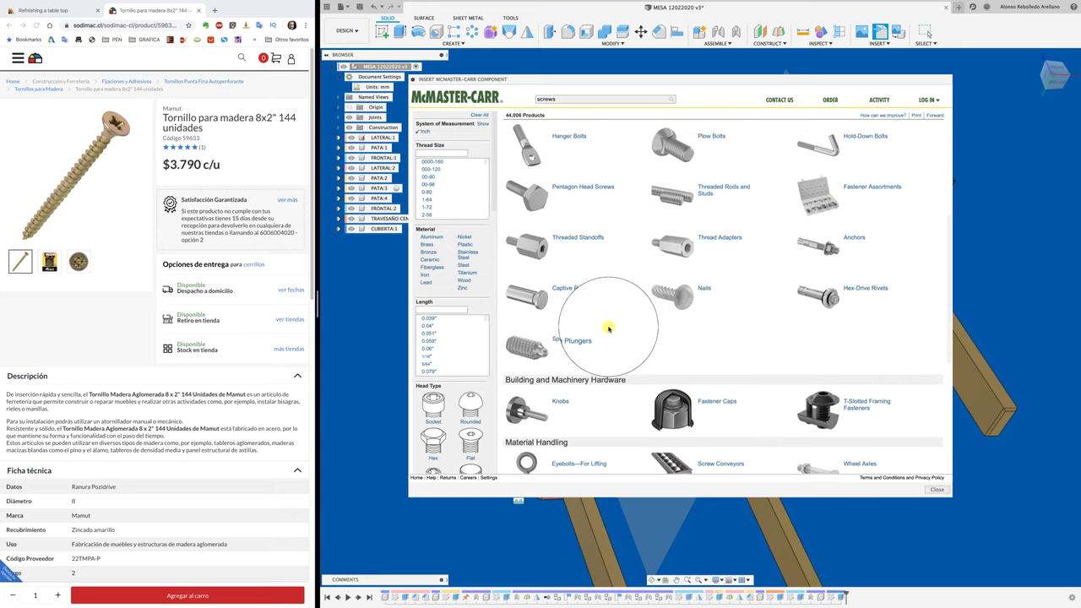
scroll(607, 329, down, 3)
scroll(608, 328, down, 2)
scroll(608, 328, up, 5)
scroll(591, 315, up, 5)
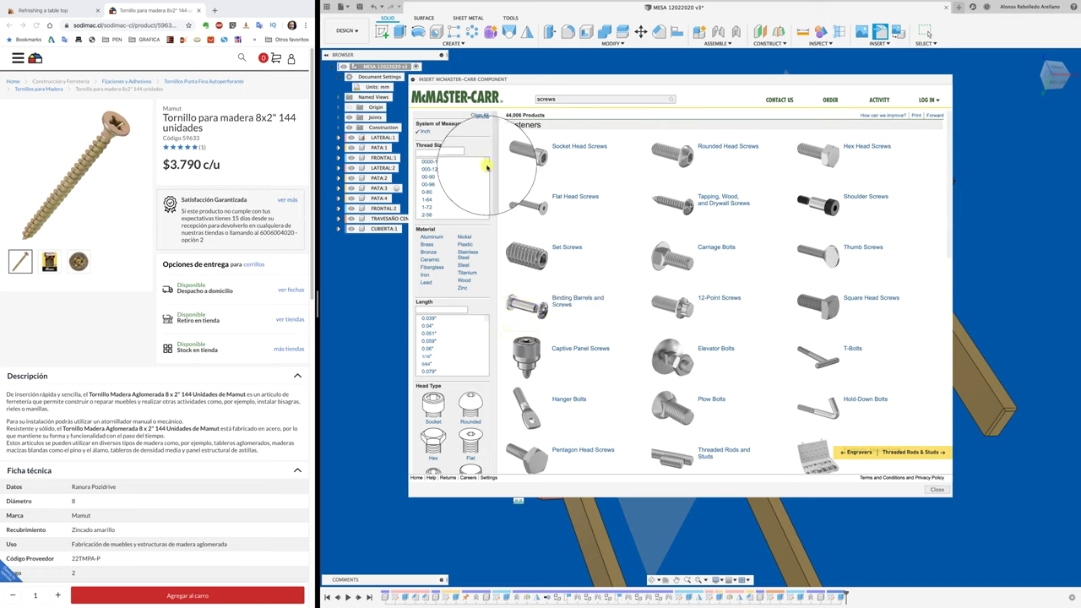
scroll(488, 169, down, 3)
scroll(487, 174, down, 3)
scroll(487, 177, down, 3)
scroll(488, 181, down, 3)
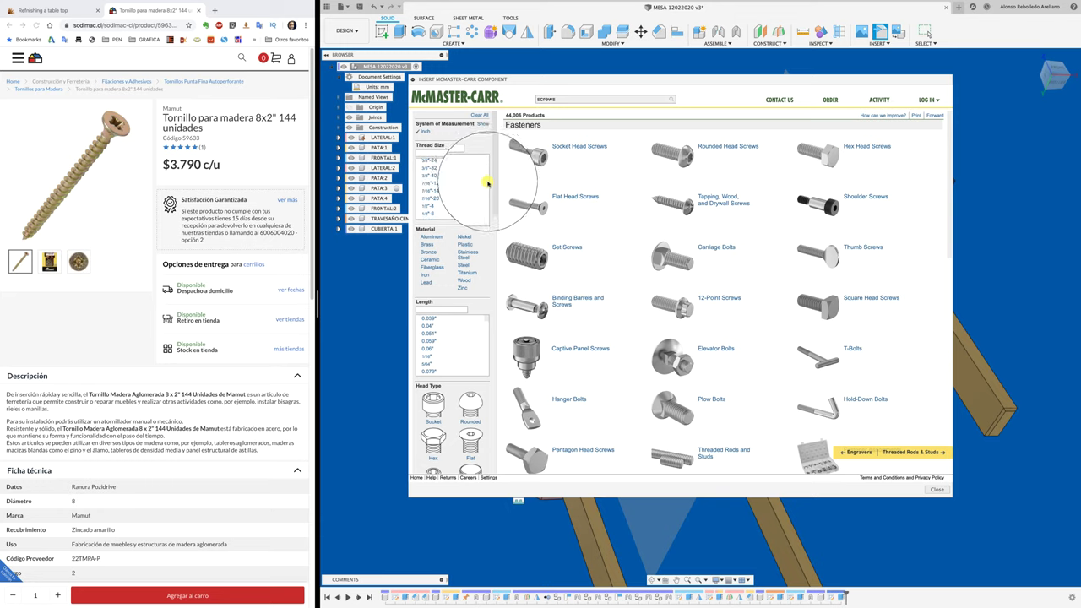
scroll(487, 184, down, 2)
scroll(487, 186, down, 2)
scroll(488, 190, down, 2)
scroll(488, 192, down, 2)
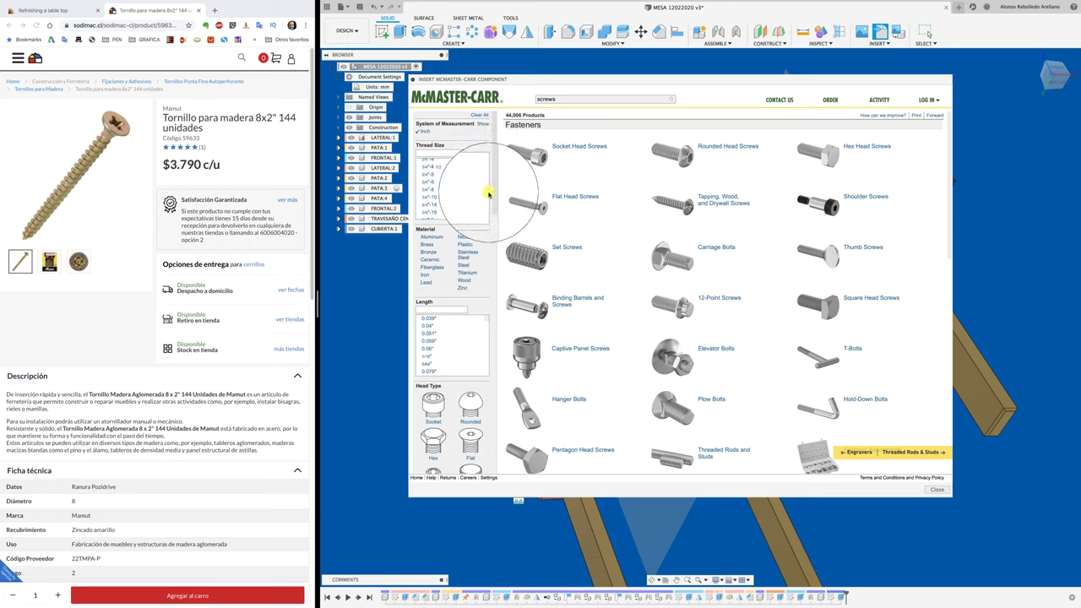
scroll(488, 194, down, 2)
scroll(488, 197, down, 2)
scroll(488, 201, down, 2)
scroll(487, 205, down, 2)
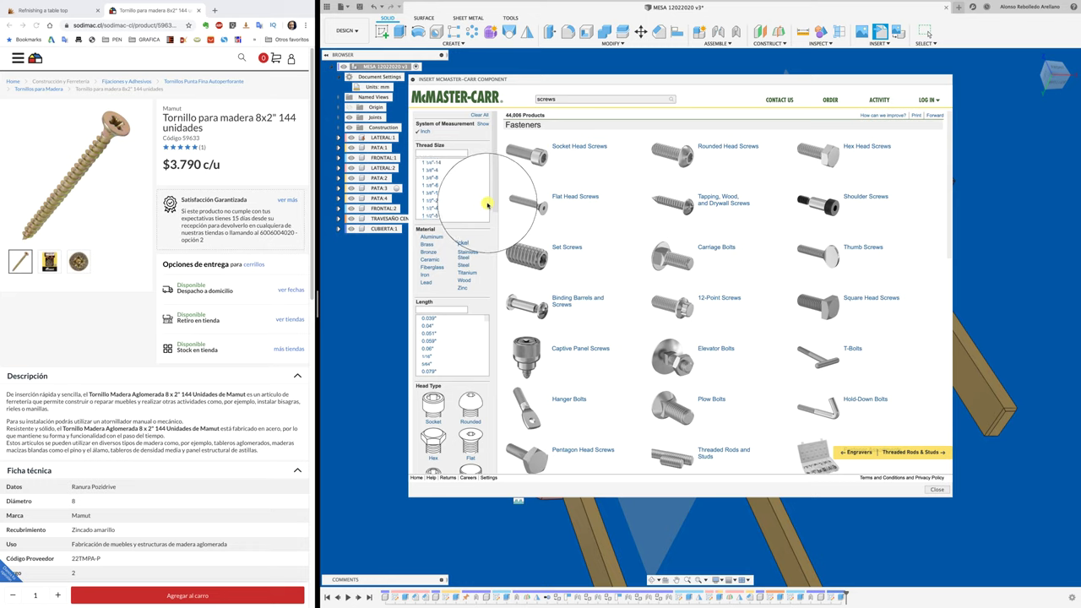
scroll(487, 204, down, 1)
scroll(495, 338, down, 3)
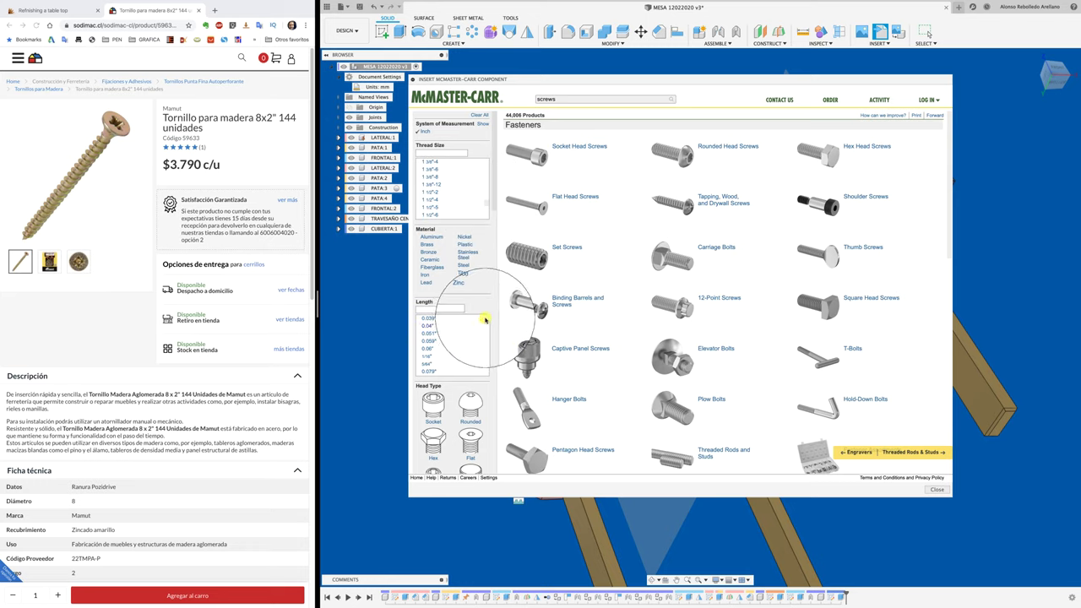
scroll(482, 313, down, 3)
scroll(486, 326, down, 3)
scroll(483, 329, down, 3)
scroll(485, 337, down, 3)
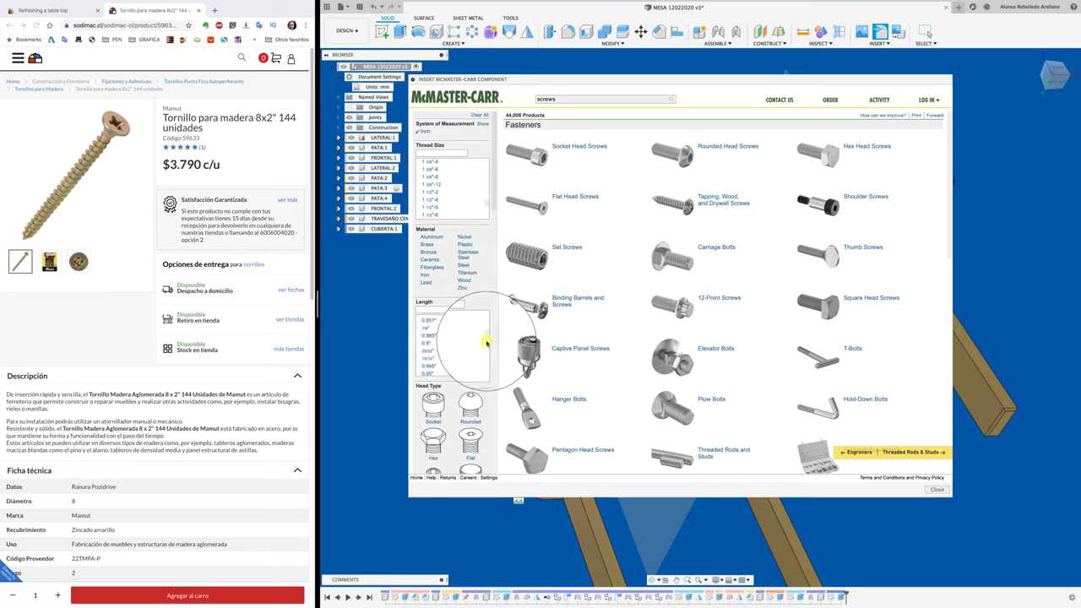
scroll(485, 344, down, 3)
scroll(486, 348, down, 2)
scroll(487, 348, up, 2)
scroll(487, 347, up, 2)
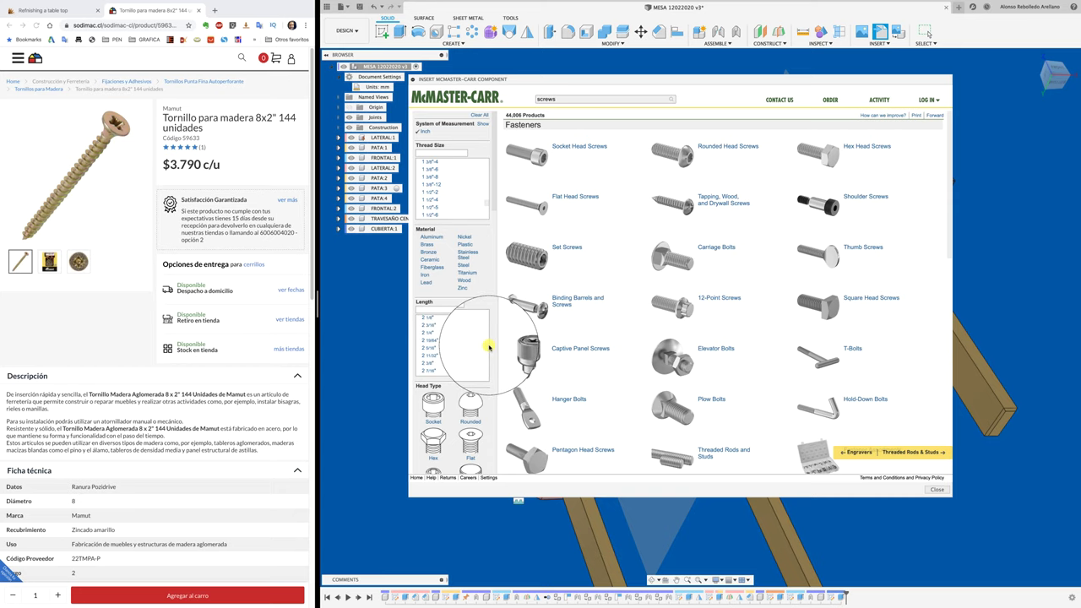
scroll(488, 346, up, 2)
scroll(488, 344, up, 2)
click(466, 361)
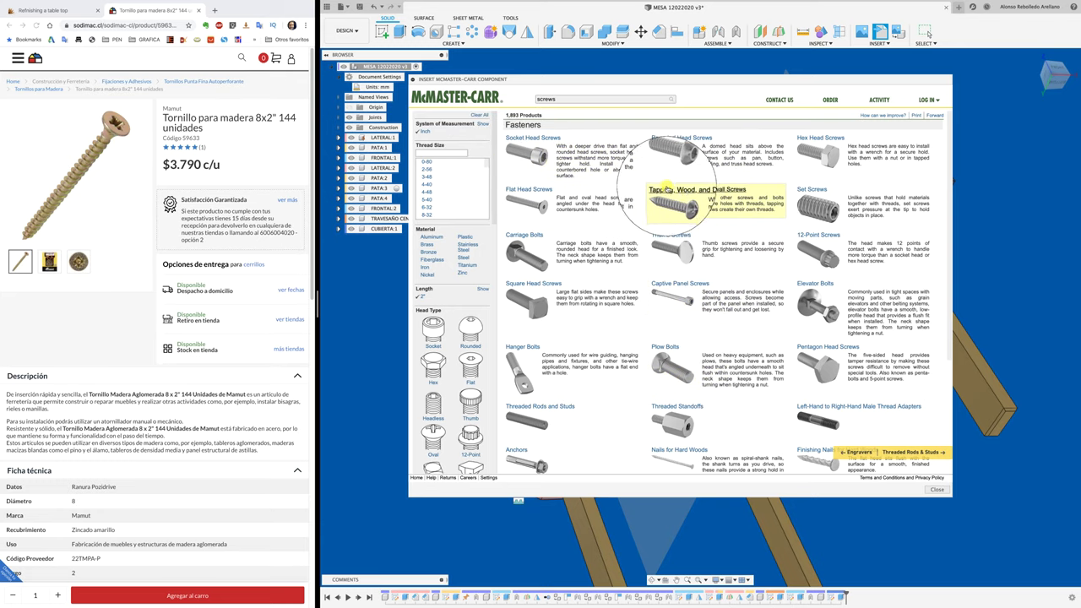
Under Tapping, Wood, and Drywall Screws > Screws for Wood, open the No. 20 2" part with 3-D STEP.
click(681, 191)
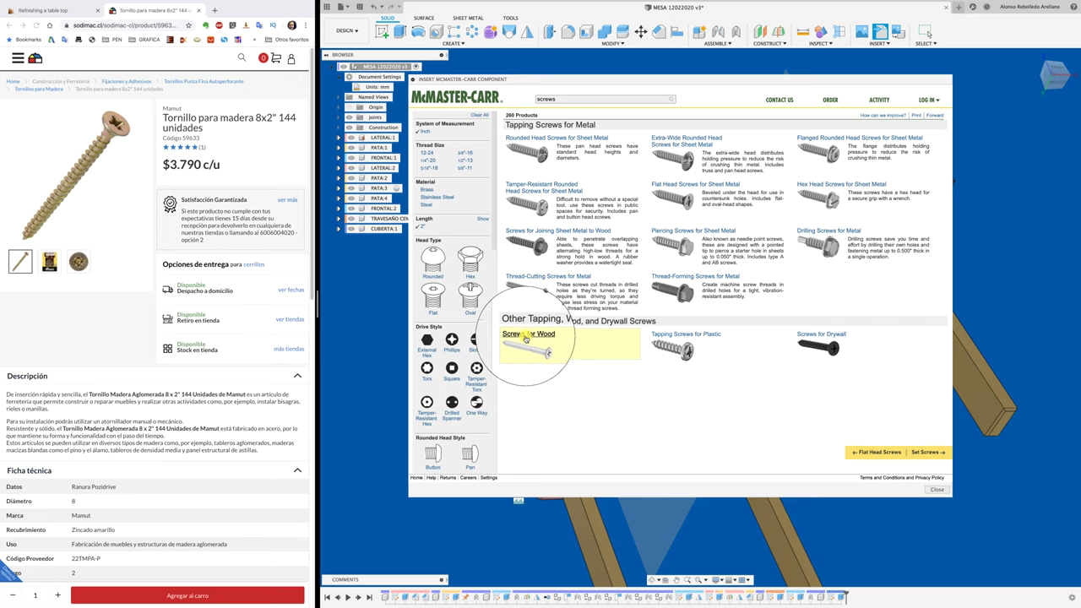
click(526, 338)
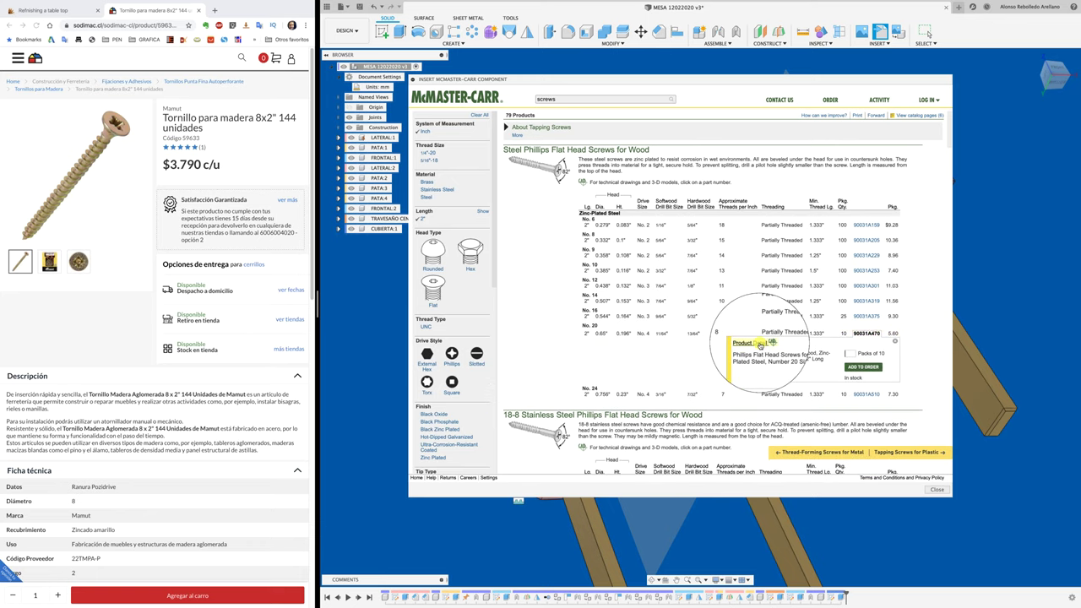
click(760, 345)
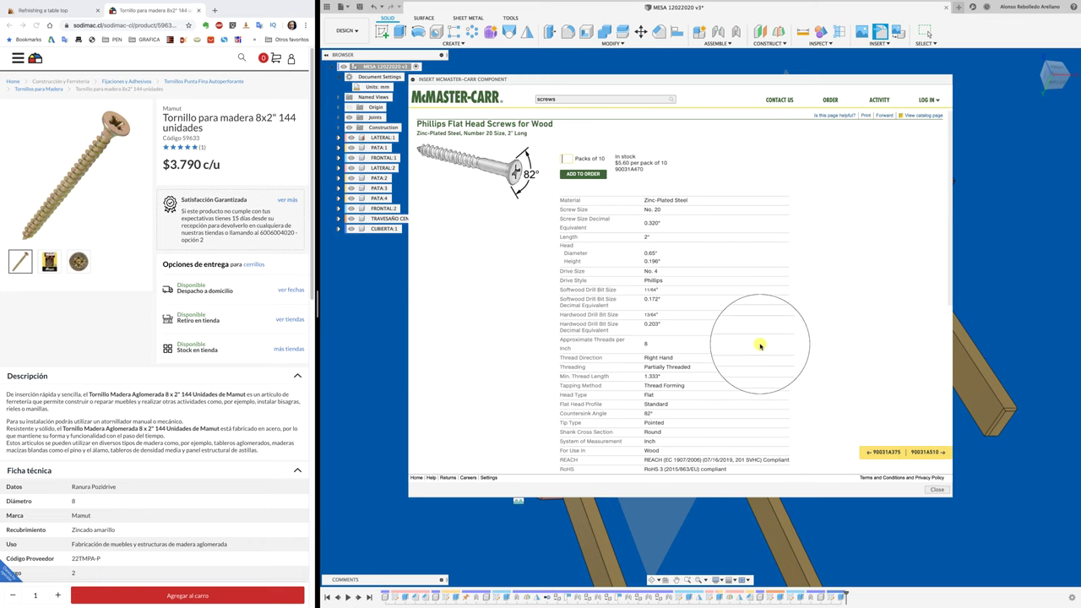
scroll(802, 297, down, 5)
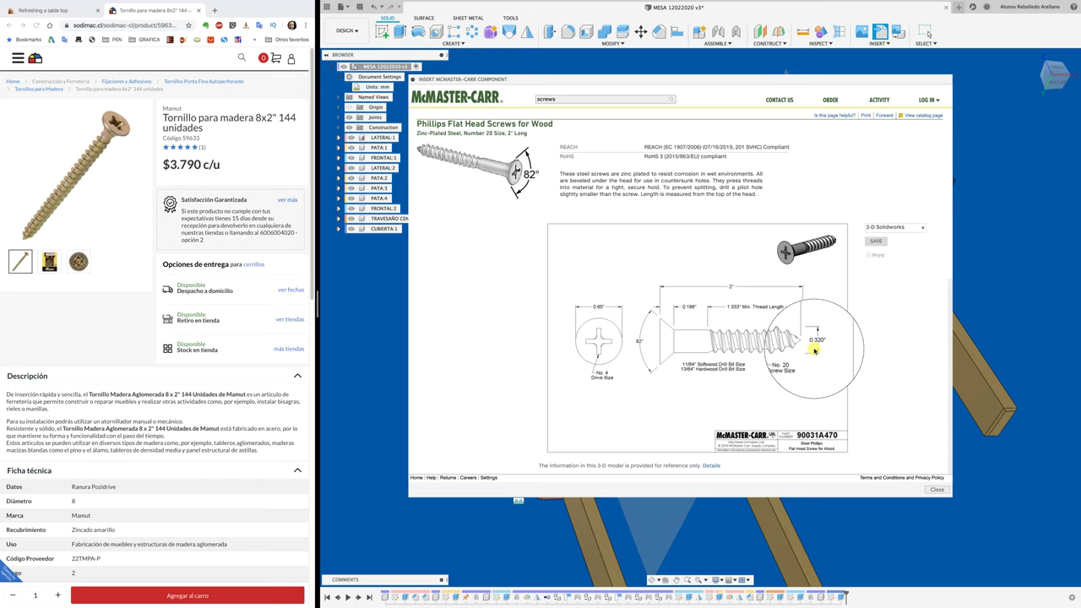
click(925, 229)
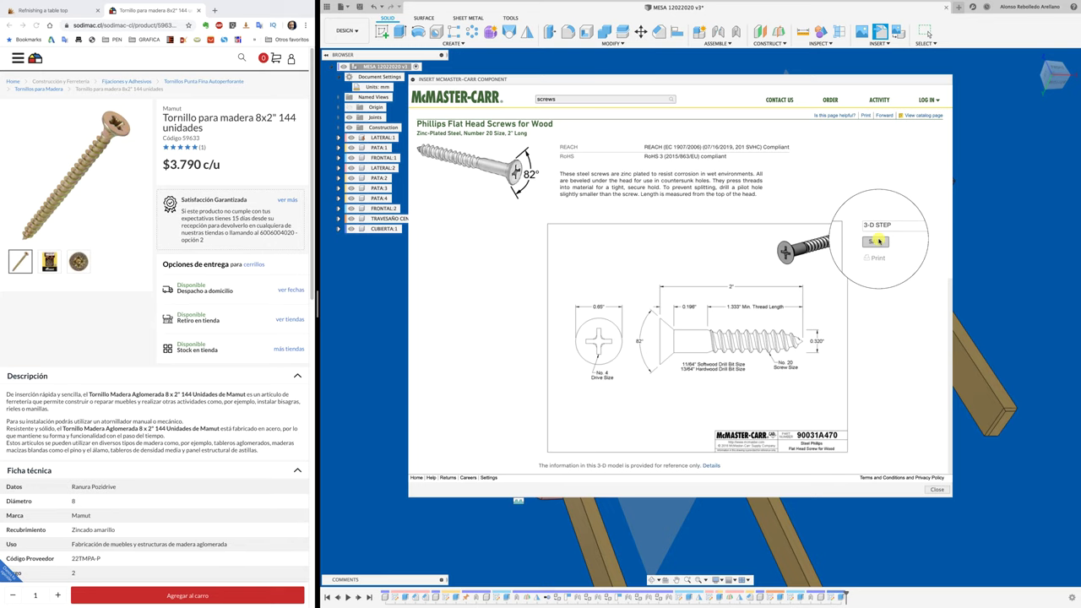
Insert the wood screw, moving it -1275 mm in Y and rotating it 90°.
click(876, 241)
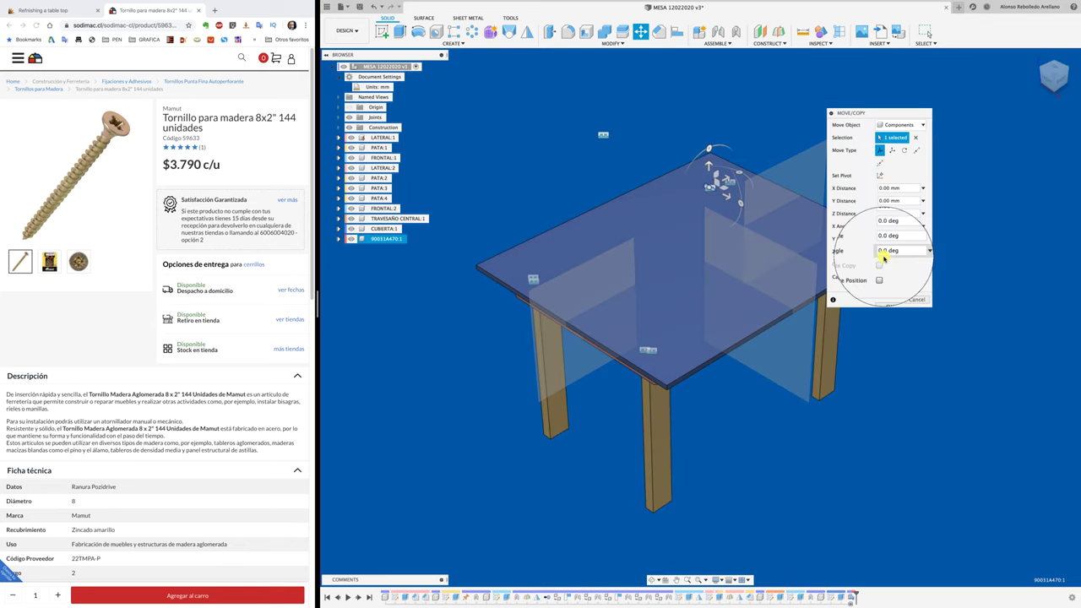
drag(711, 172, 460, 308)
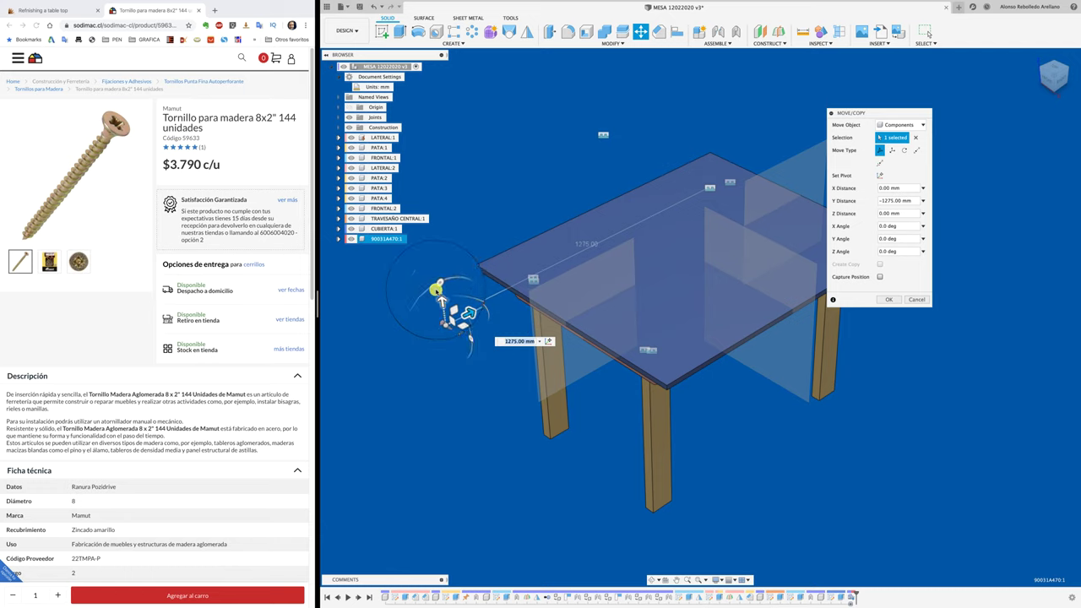
drag(481, 328, 439, 300)
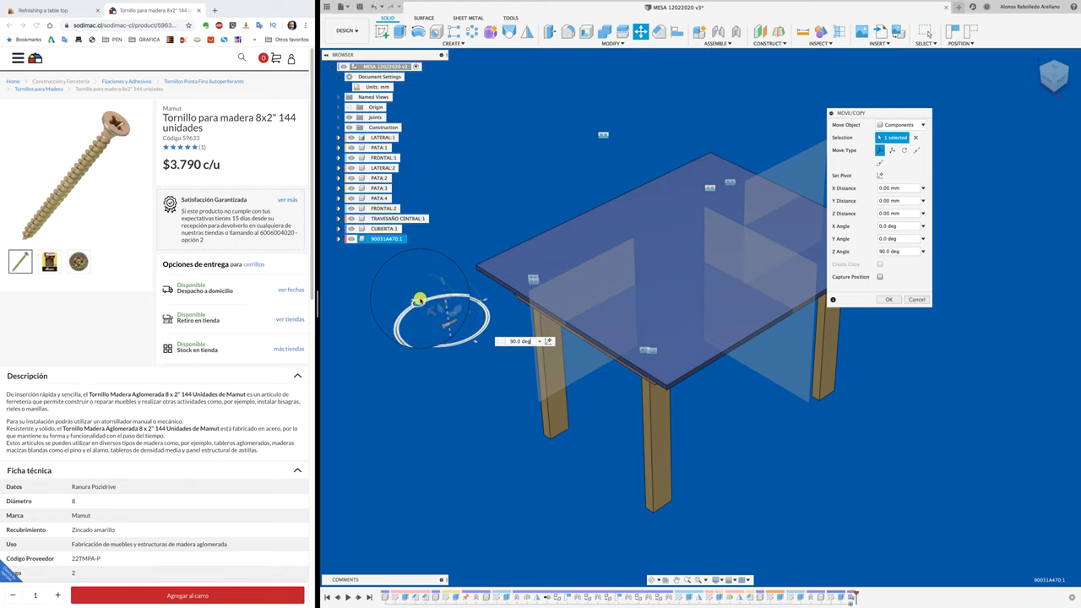
click(888, 299)
Zoom and pan to bring the screw and the table corner into view.
scroll(461, 326, up, 2)
scroll(461, 329, up, 2)
scroll(461, 331, up, 2)
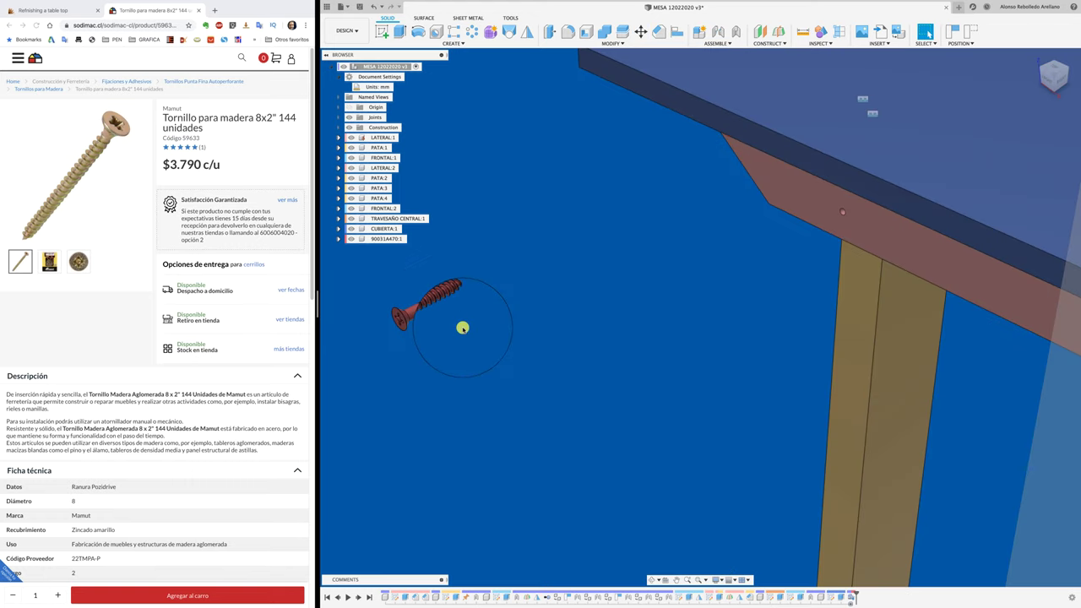
scroll(462, 328, up, 2)
scroll(462, 328, down, 2)
scroll(461, 326, down, 2)
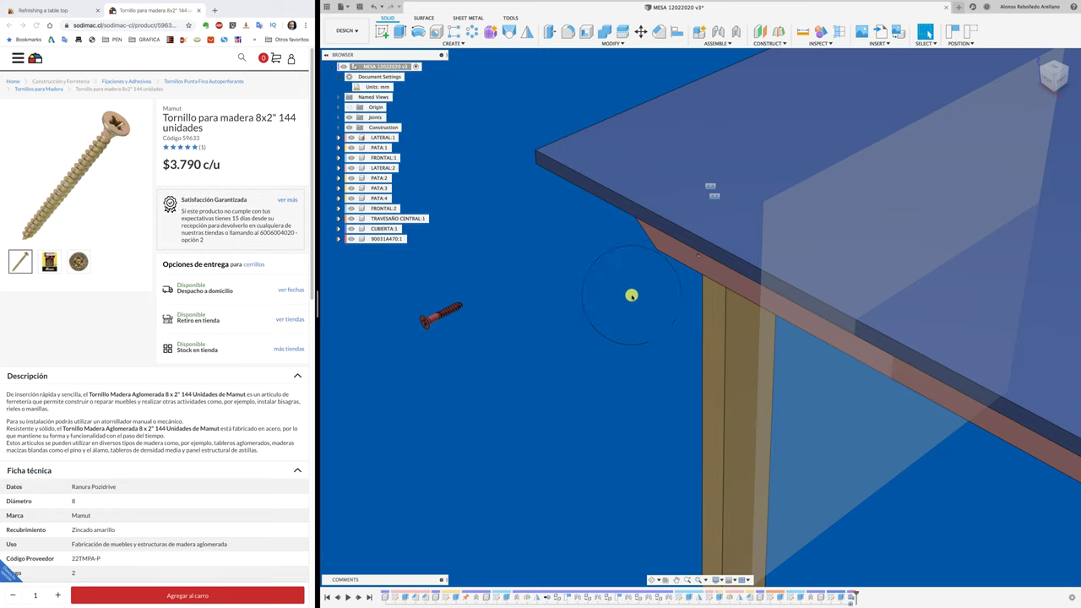
scroll(643, 288, up, 2)
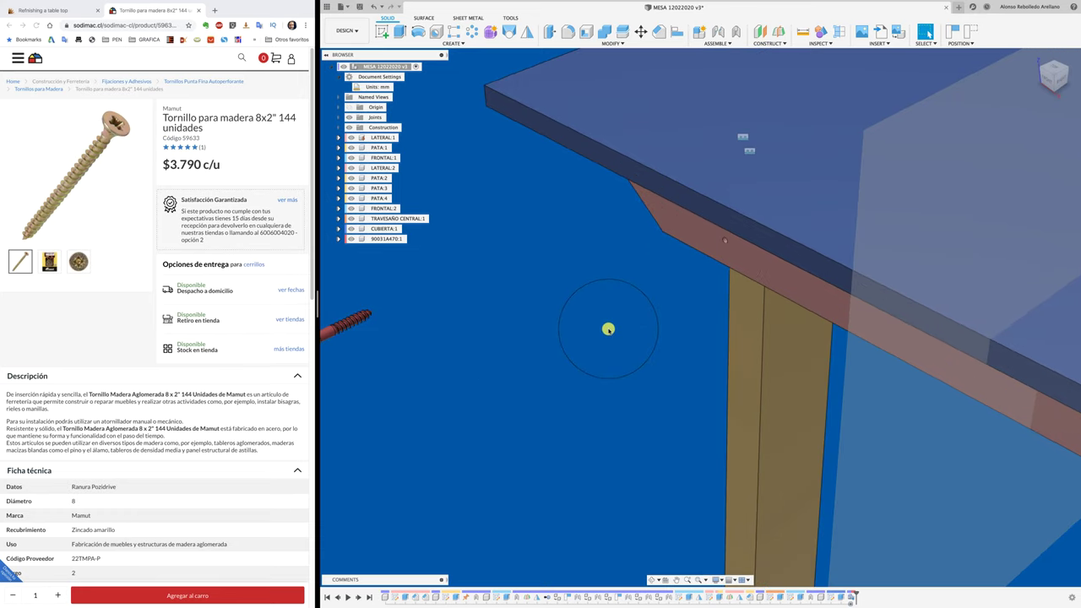
scroll(608, 329, down, 2)
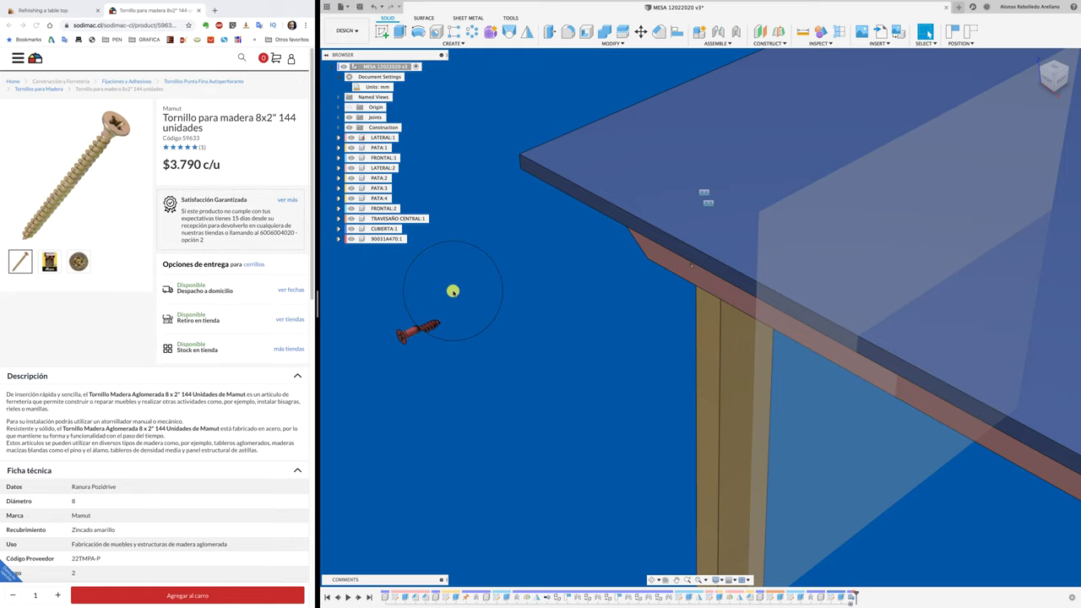
mouse_move(452, 292)
middle_down()
mouse_move(491, 320)
mouse_move(517, 302)
middle_up()
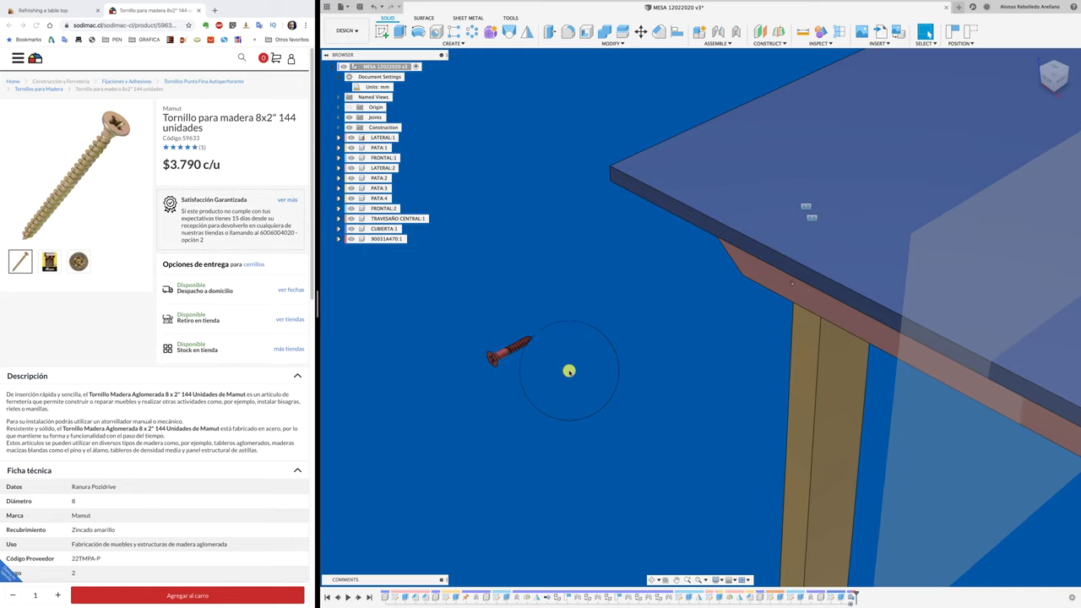
Joint the screw head as Component1 to the apron hole as Component2 and confirm.
key(j)
click(513, 310)
scroll(494, 366, up, 5)
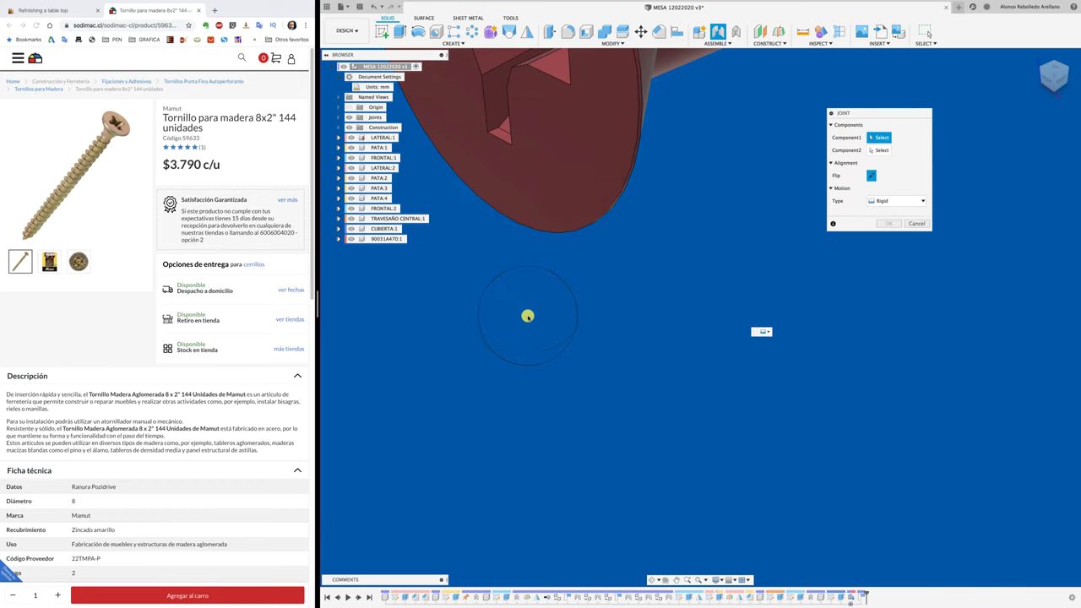
click(572, 230)
scroll(571, 287, down, 4)
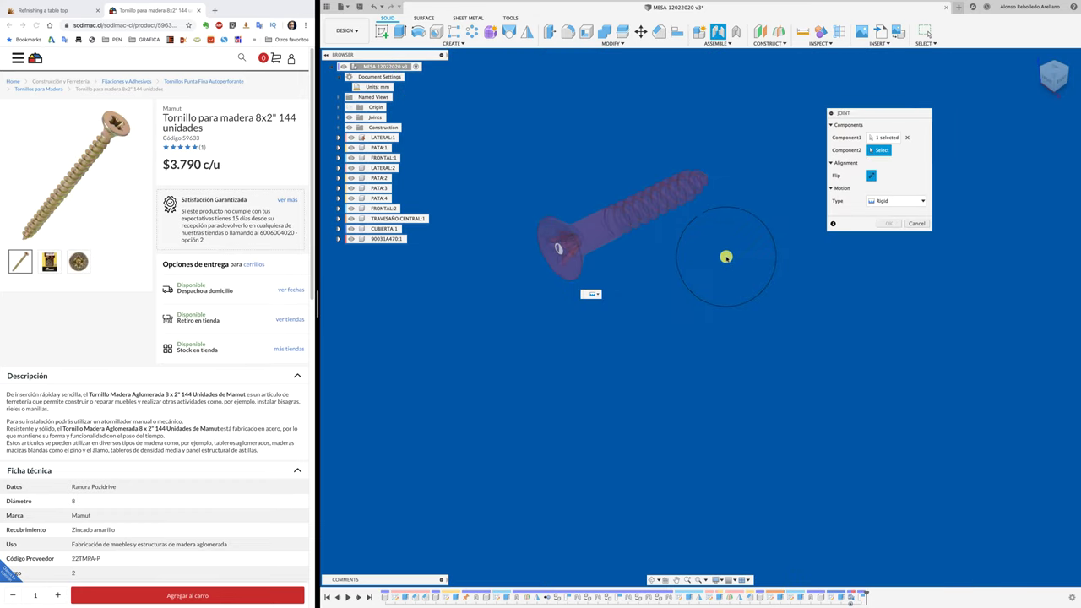
scroll(717, 267, down, 3)
scroll(714, 320, up, 5)
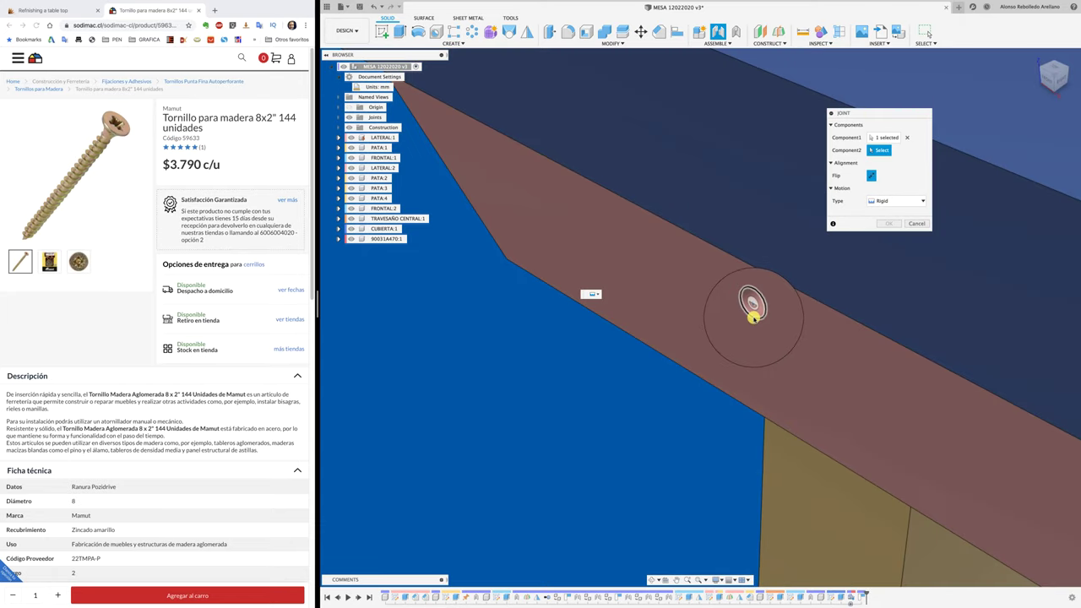
click(750, 310)
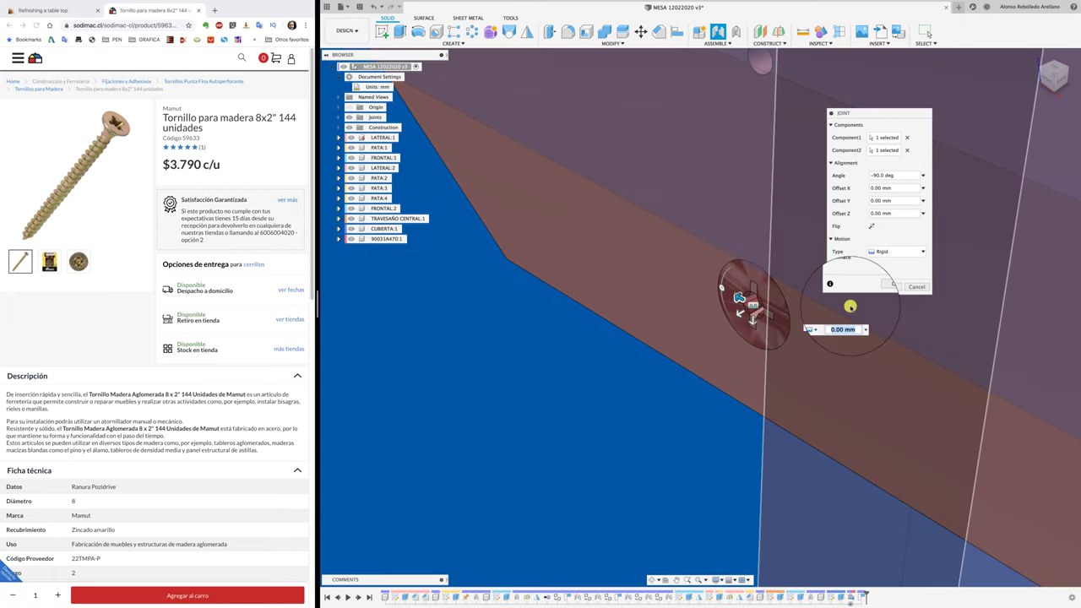
click(890, 288)
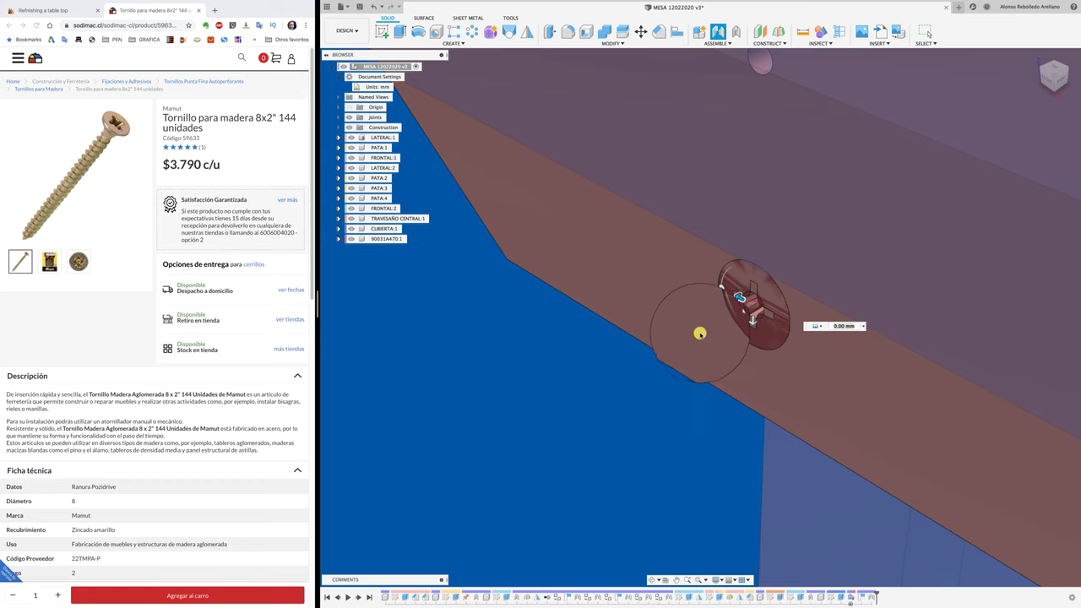
key(ctrl+z)
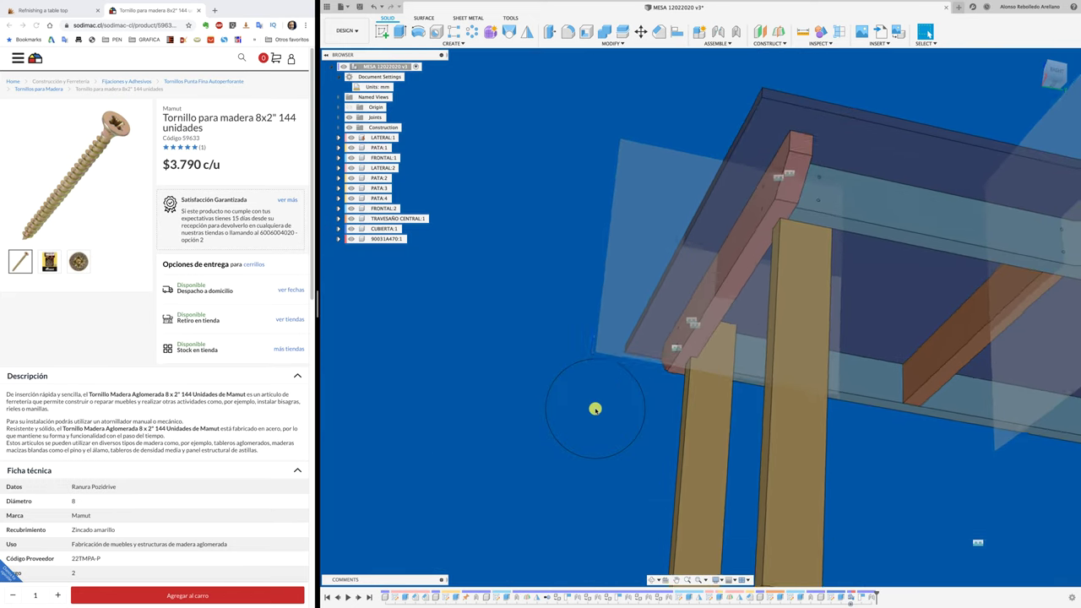
click(733, 580)
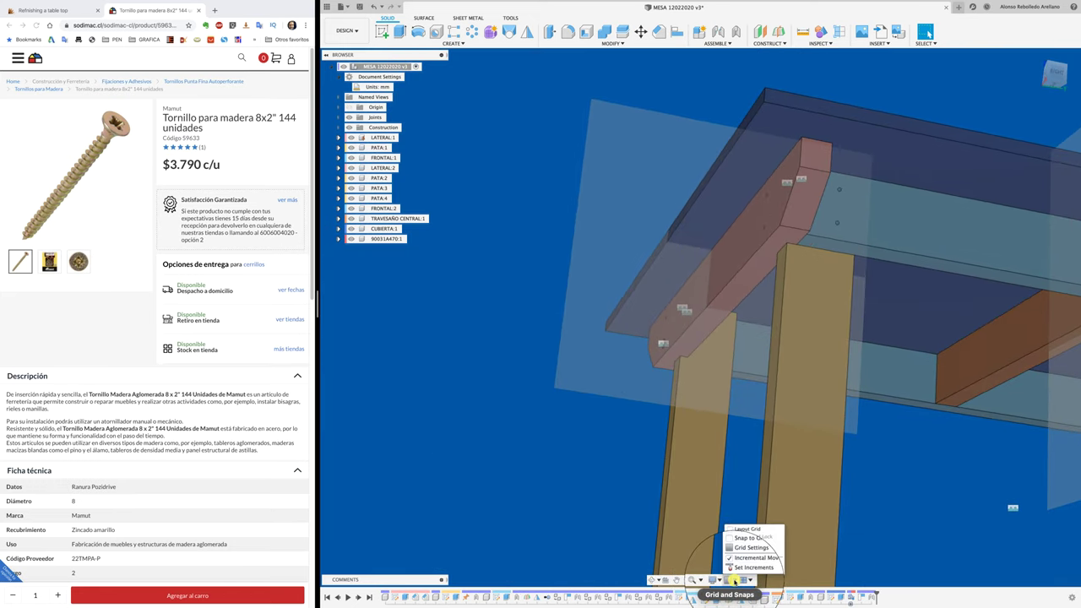
click(719, 580)
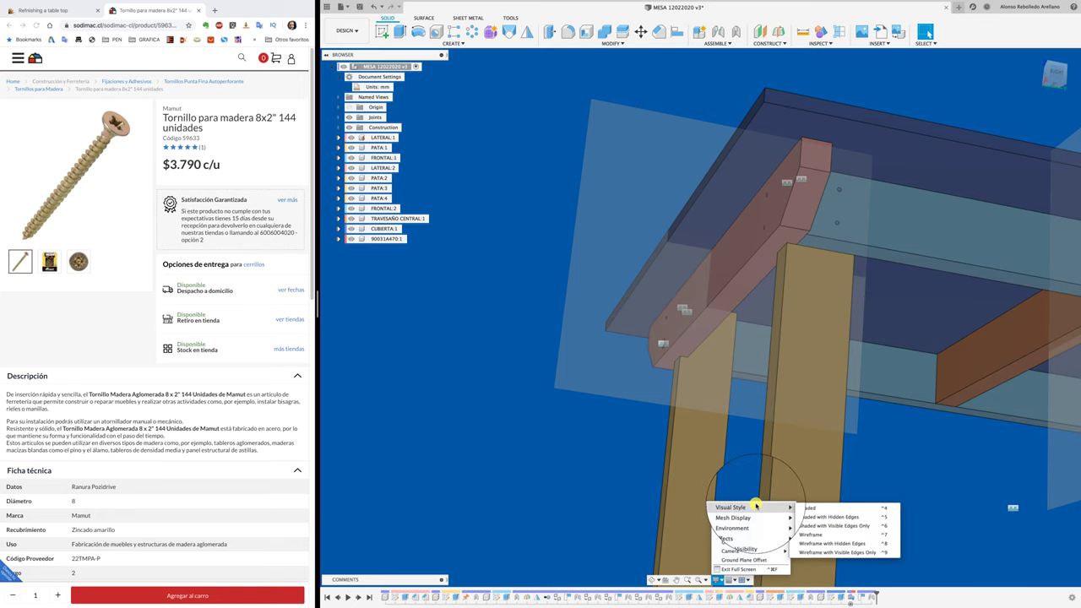
click(813, 535)
mouse_move(641, 474)
shift+middle_down()
mouse_move(759, 395)
mouse_move(760, 375)
mouse_move(621, 422)
shift+middle_up()
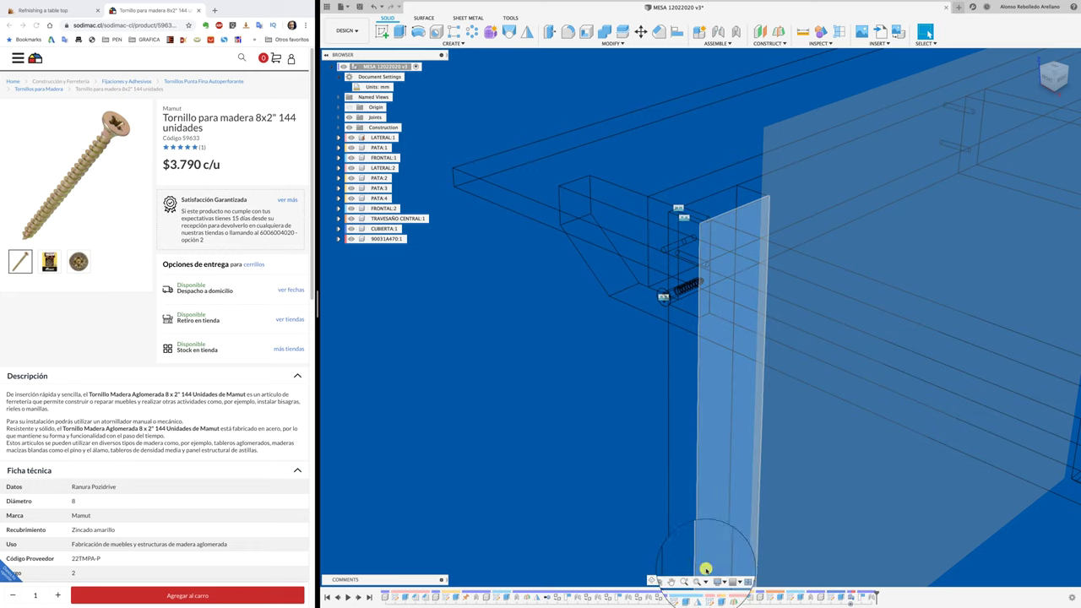
click(717, 580)
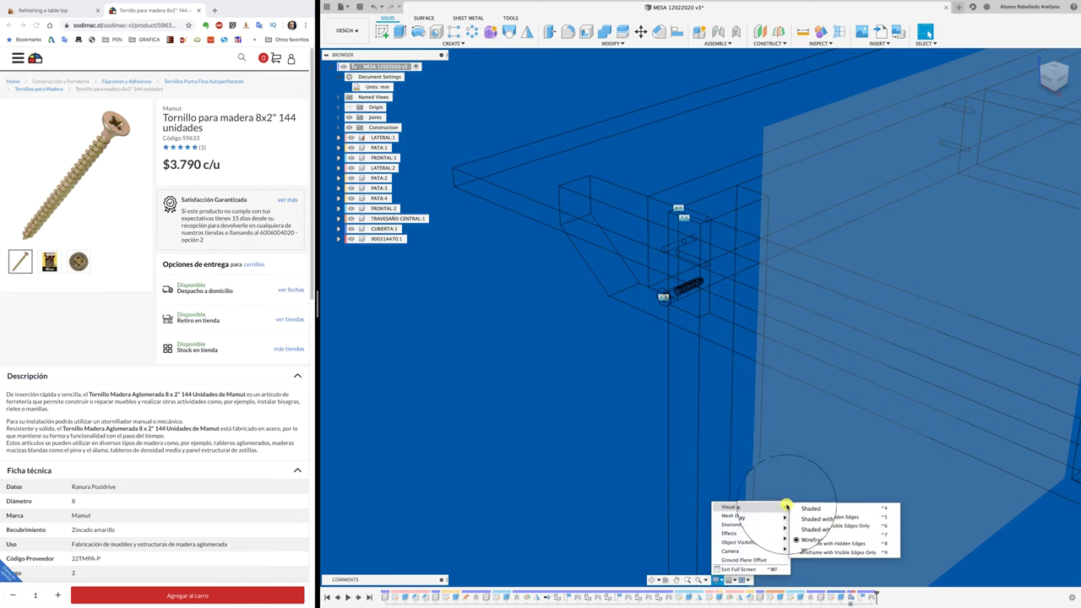
click(833, 525)
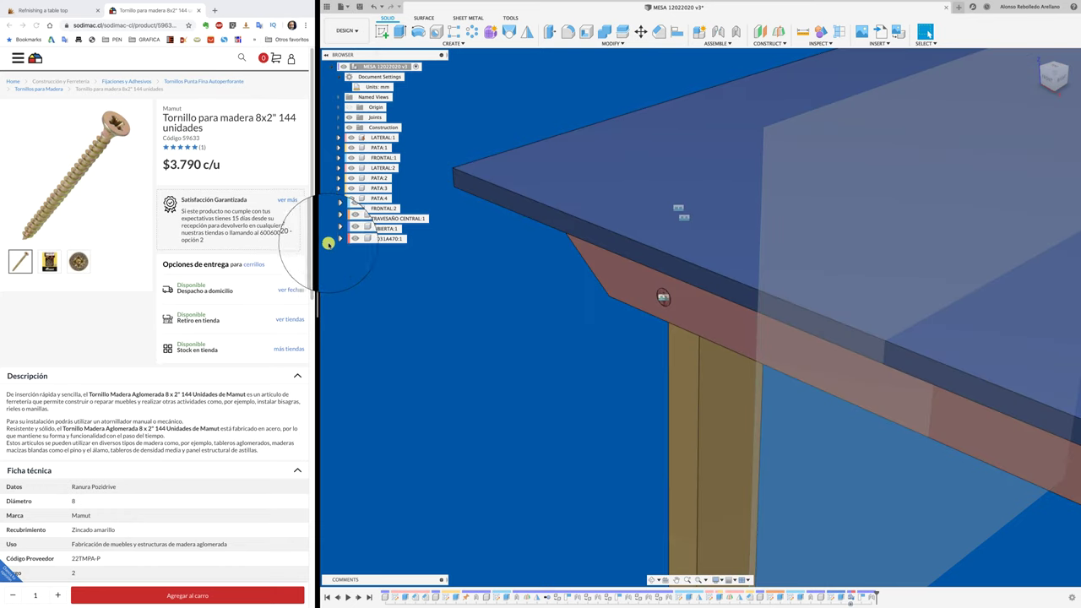
Close Chrome's split view so Fusion 360 fills the screen, then joint the pasted screw copy.
click(245, 7)
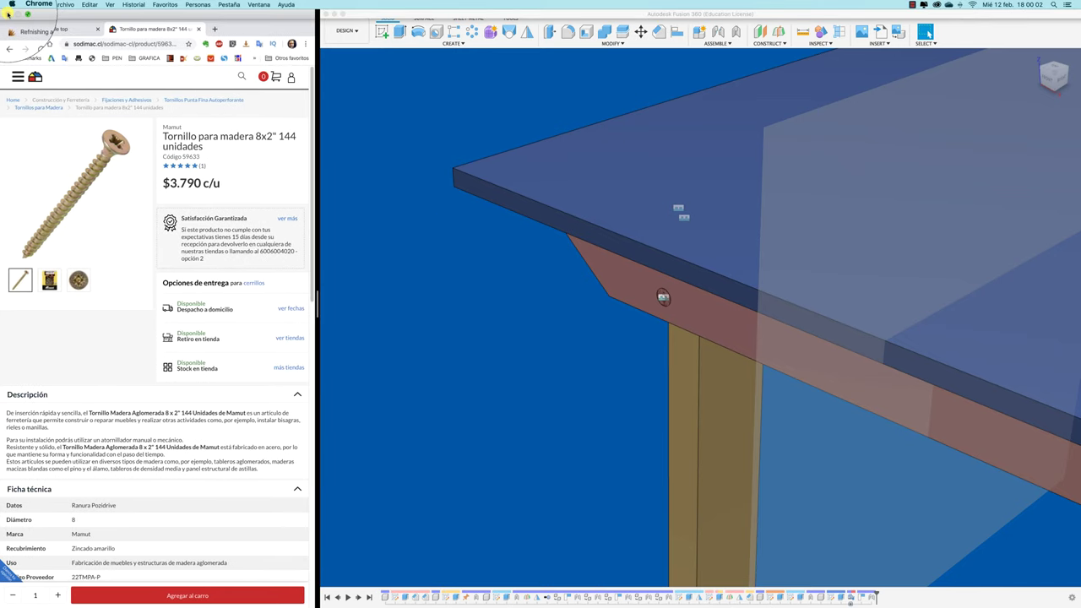
click(8, 13)
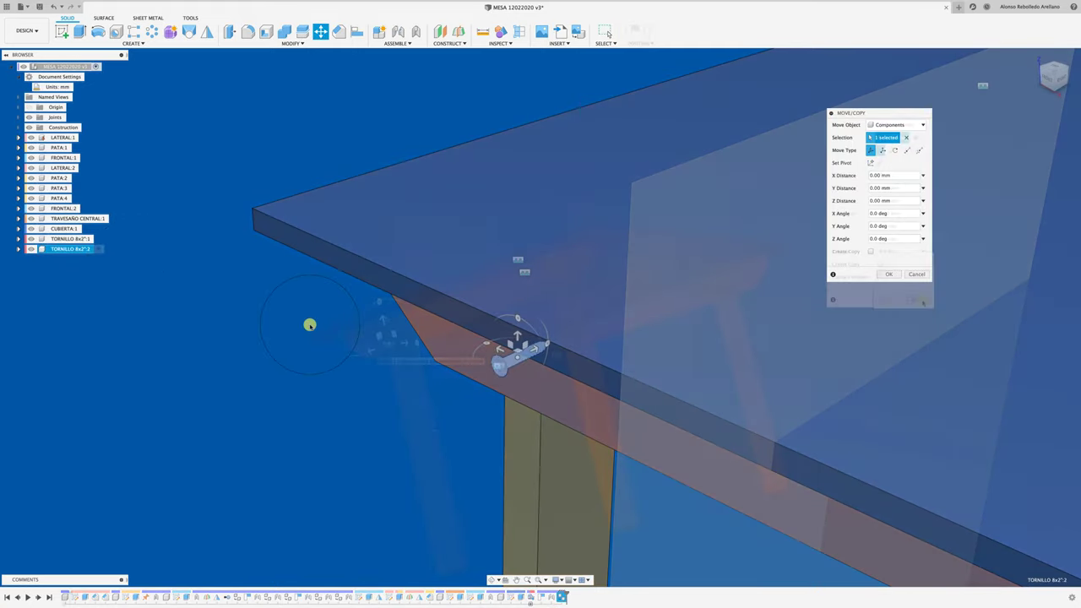
key(j)
key(Escape)
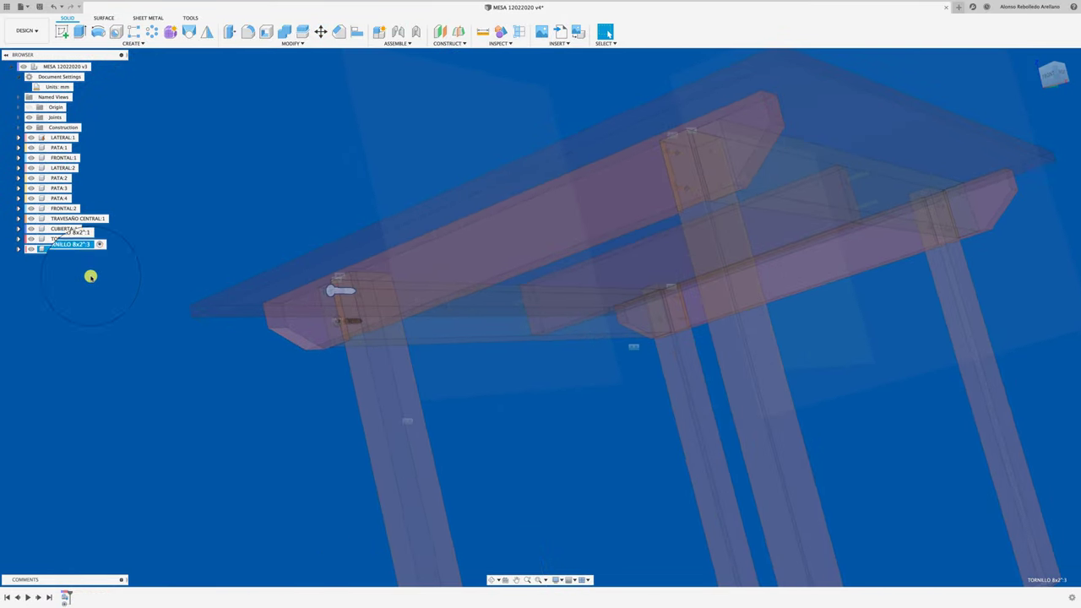
Select the TORNILLO 8x2":4 screw and orbit to a lower side view to review the placed screws.
right_click(71, 259)
click(129, 311)
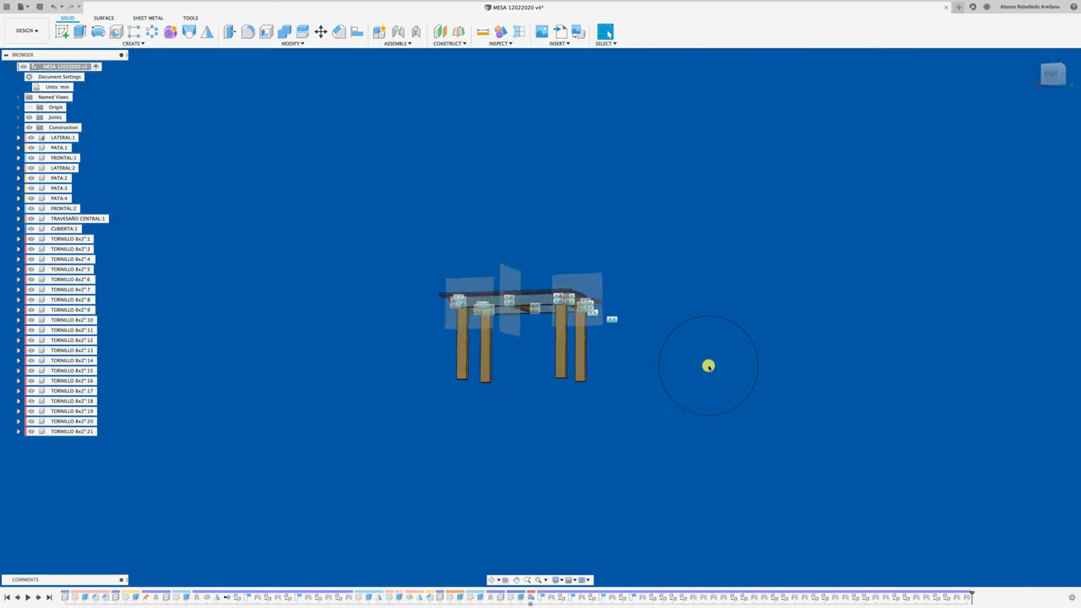
shift+middle_drag(707, 366, 738, 405)
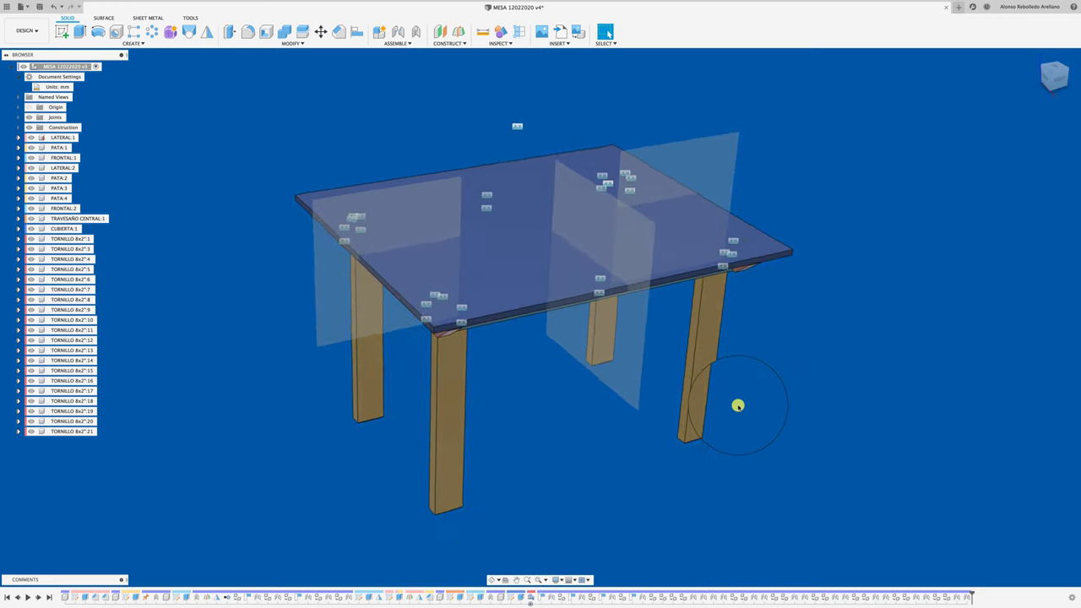